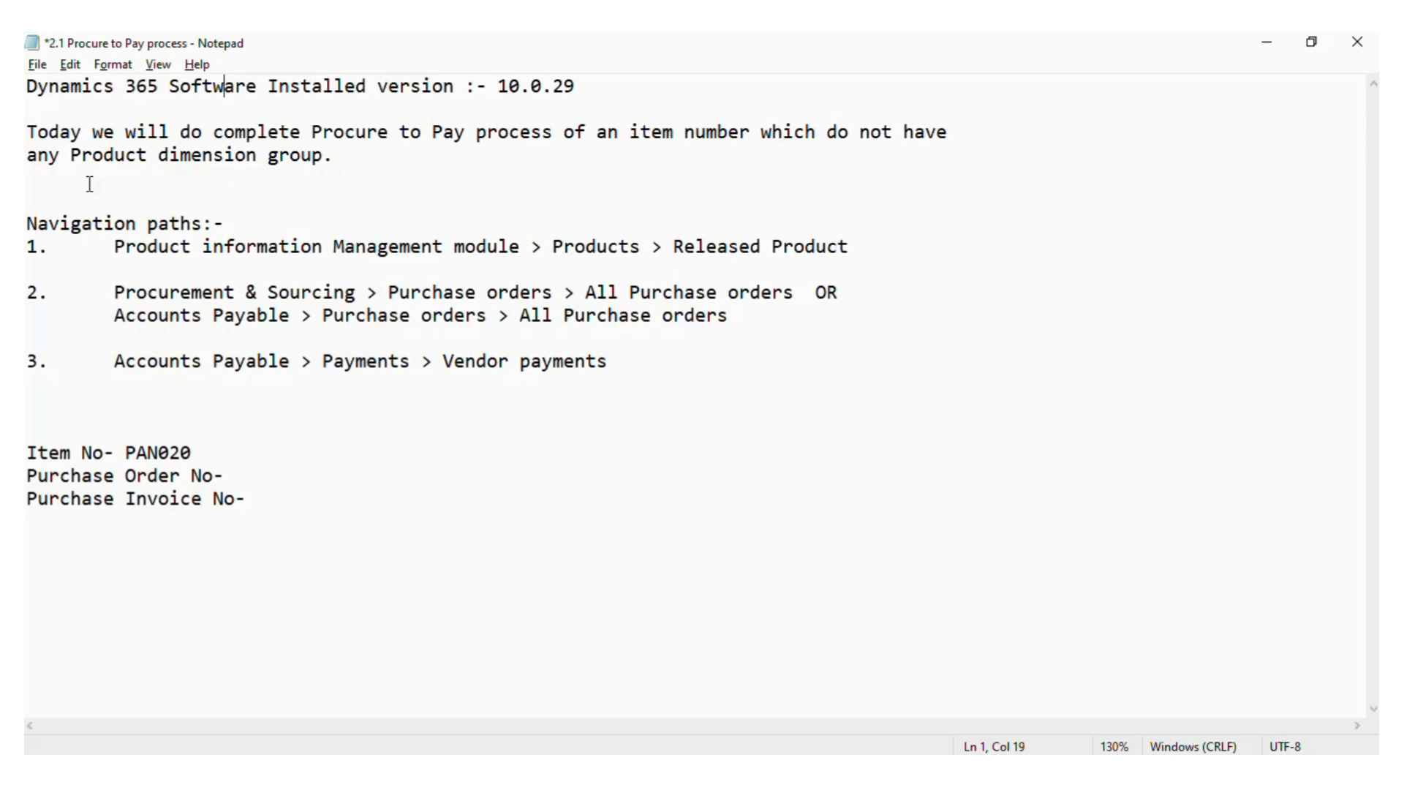
Step: Add the line "Here we will create purchase order to invoice process, then we will do payment to vendor." above the navigation paths
{"action": "left_click", "coordinate": [62, 194]}
{"action": "type", "text": "Here we will create "}
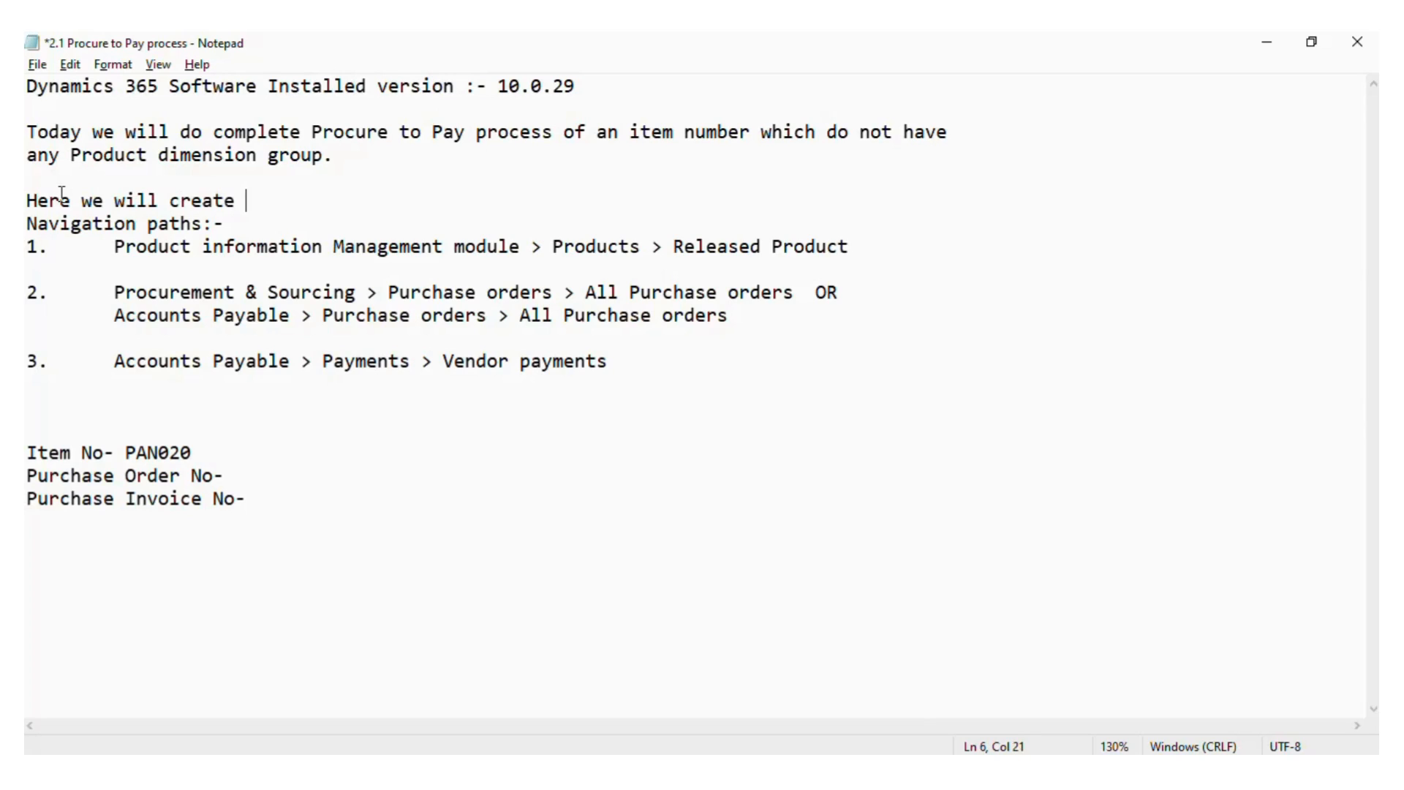
{"action": "type", "text": "purchase orde"}
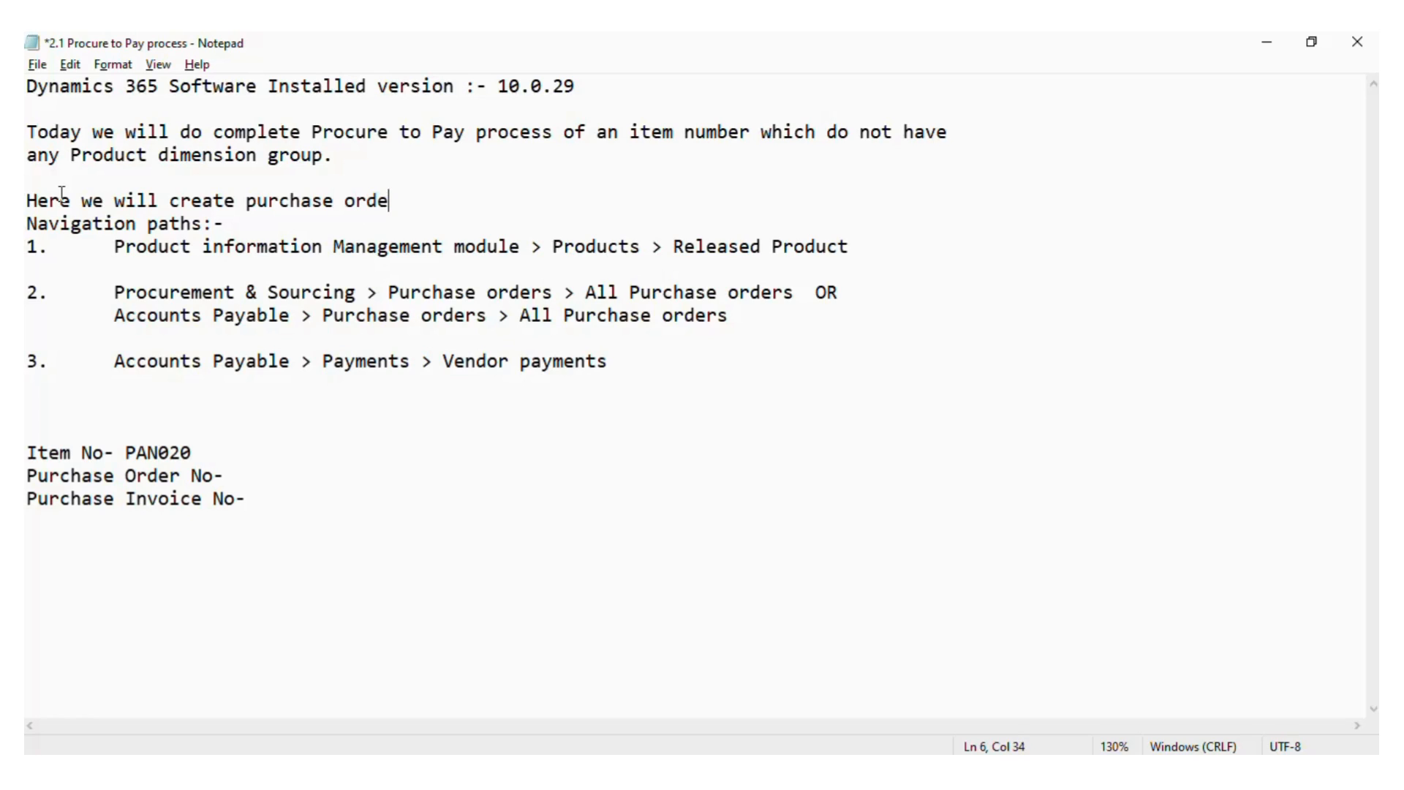
{"action": "type", "text": "r to invoice process, then we"}
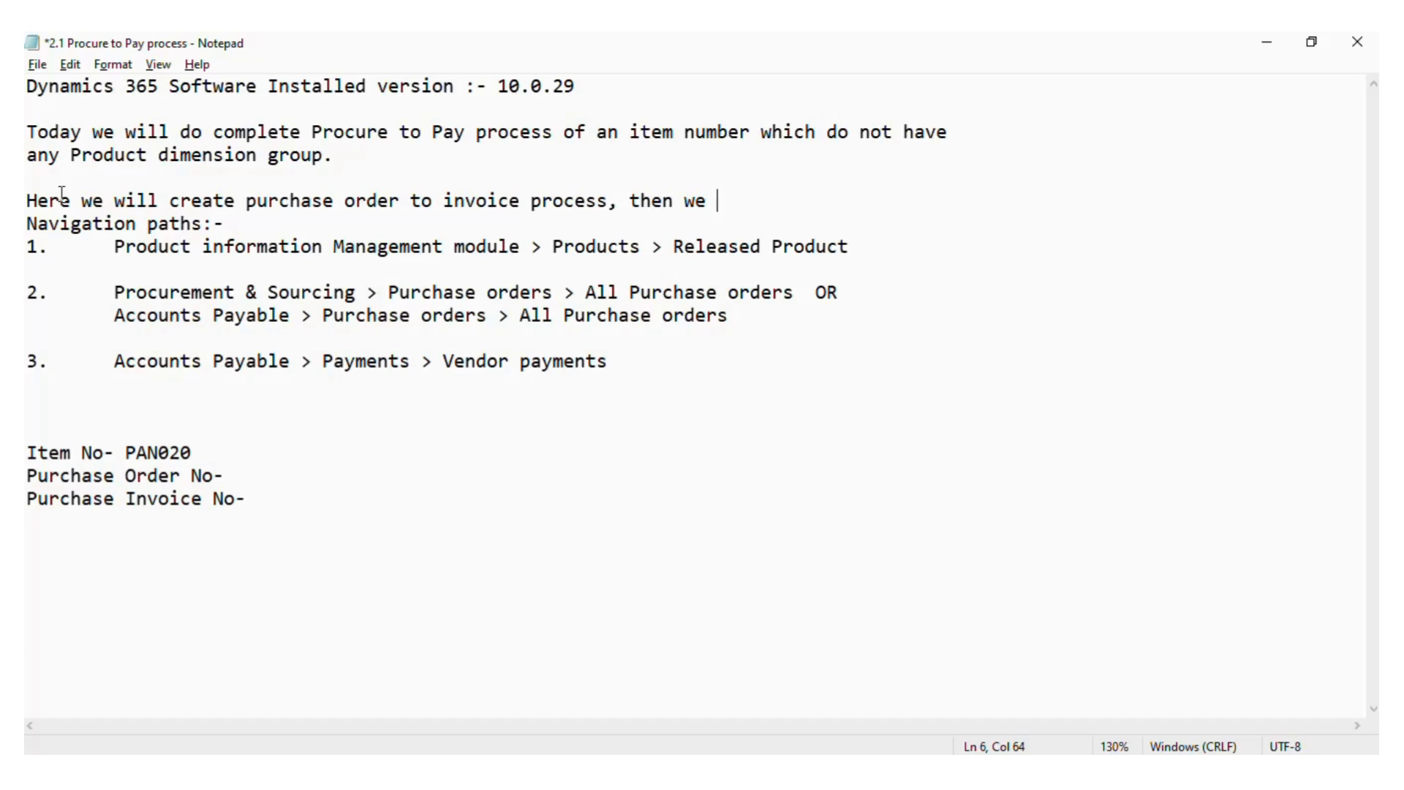
{"action": "type", "text": " will do payment"}
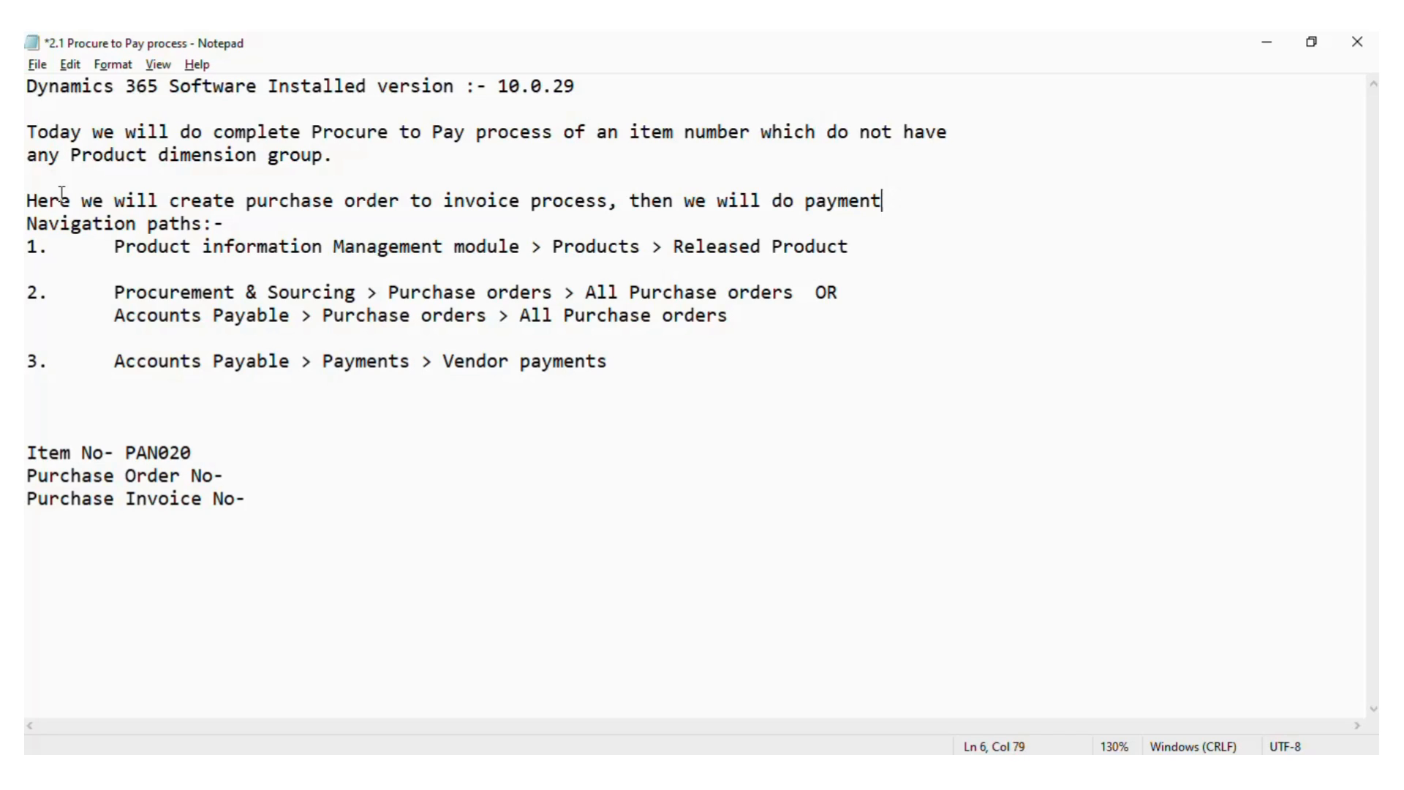
{"action": "type", "text": " to vendor"}
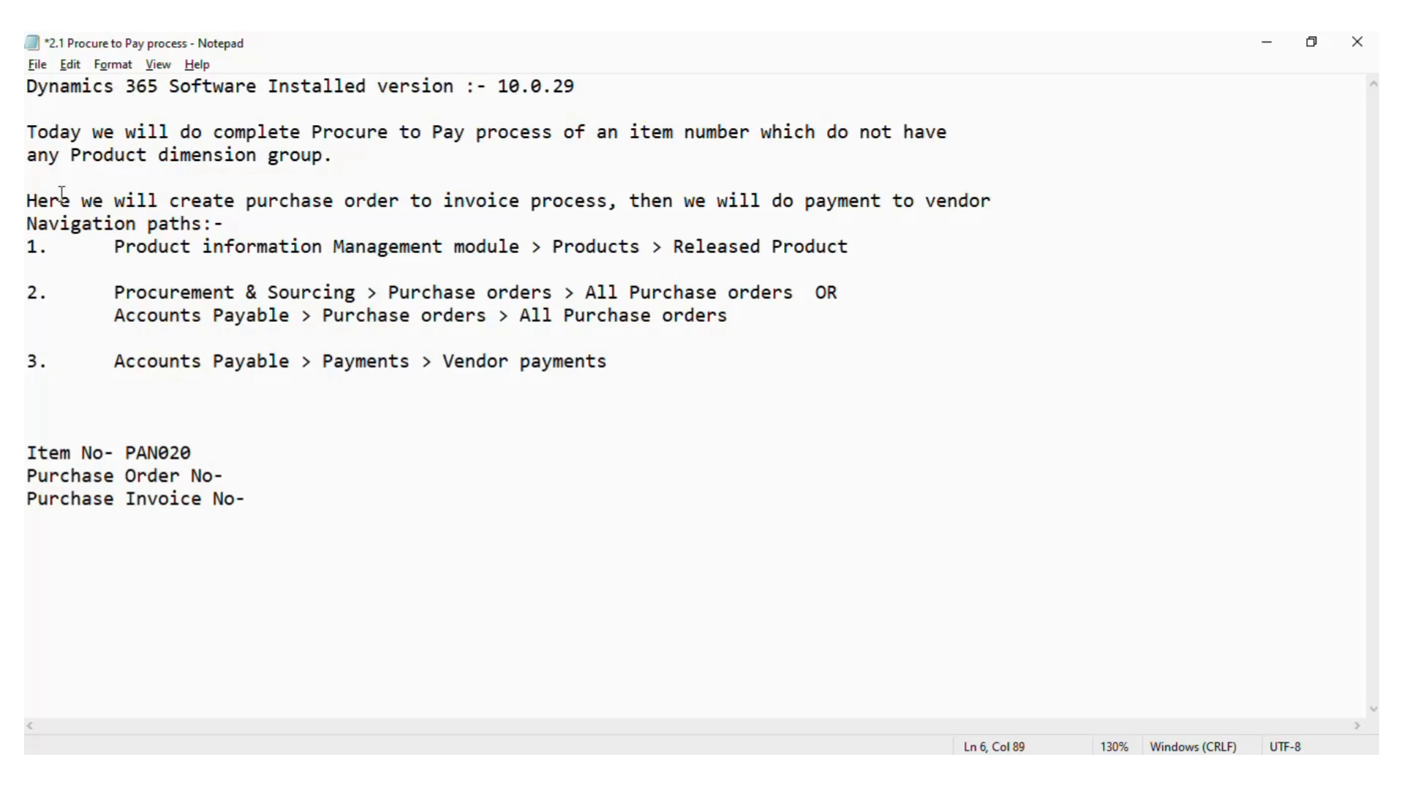
{"action": "type", "text": "."}
{"action": "key", "text": "Return"}
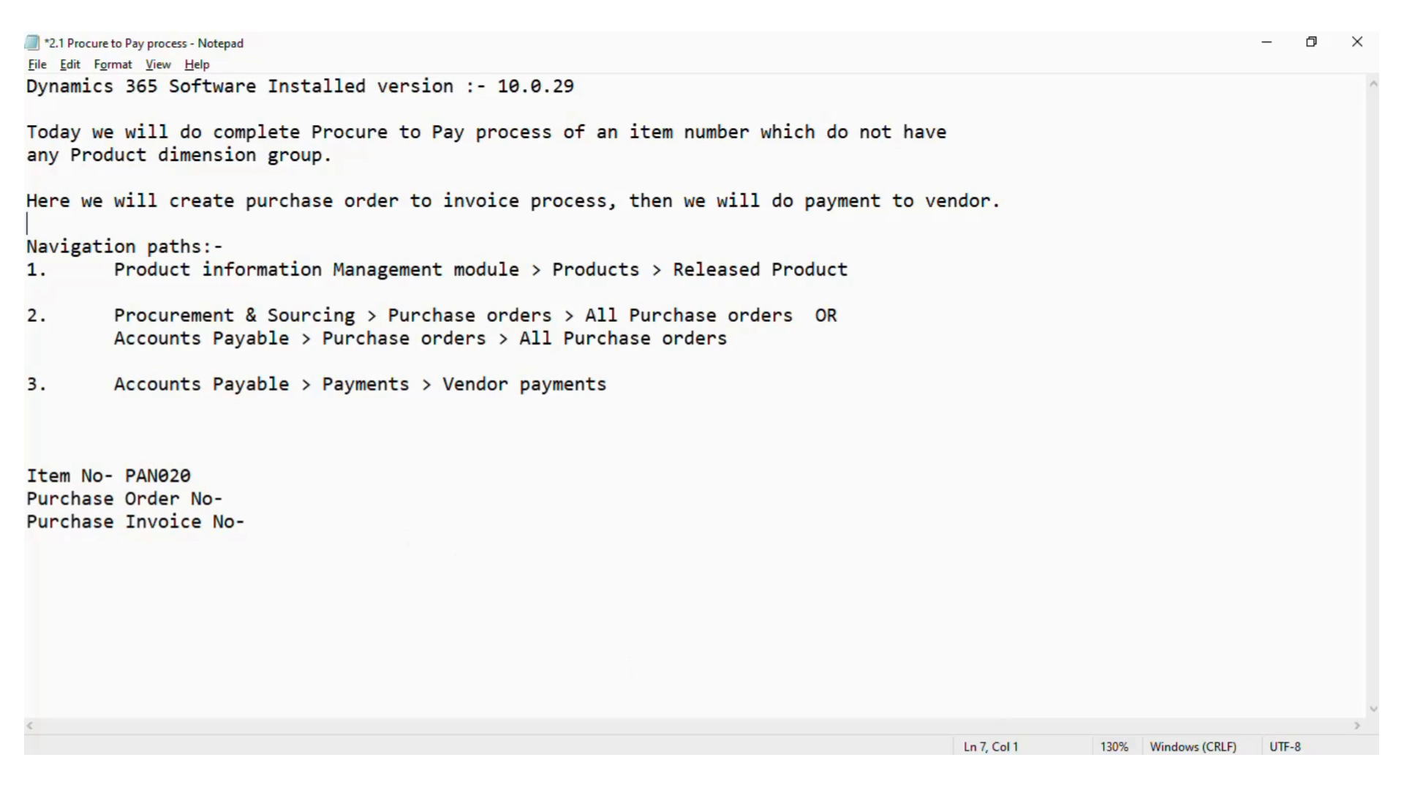
Step: Switch to Finance and Operations, check the installed product version information, and close it
{"action": "key", "text": "alt+Tab"}
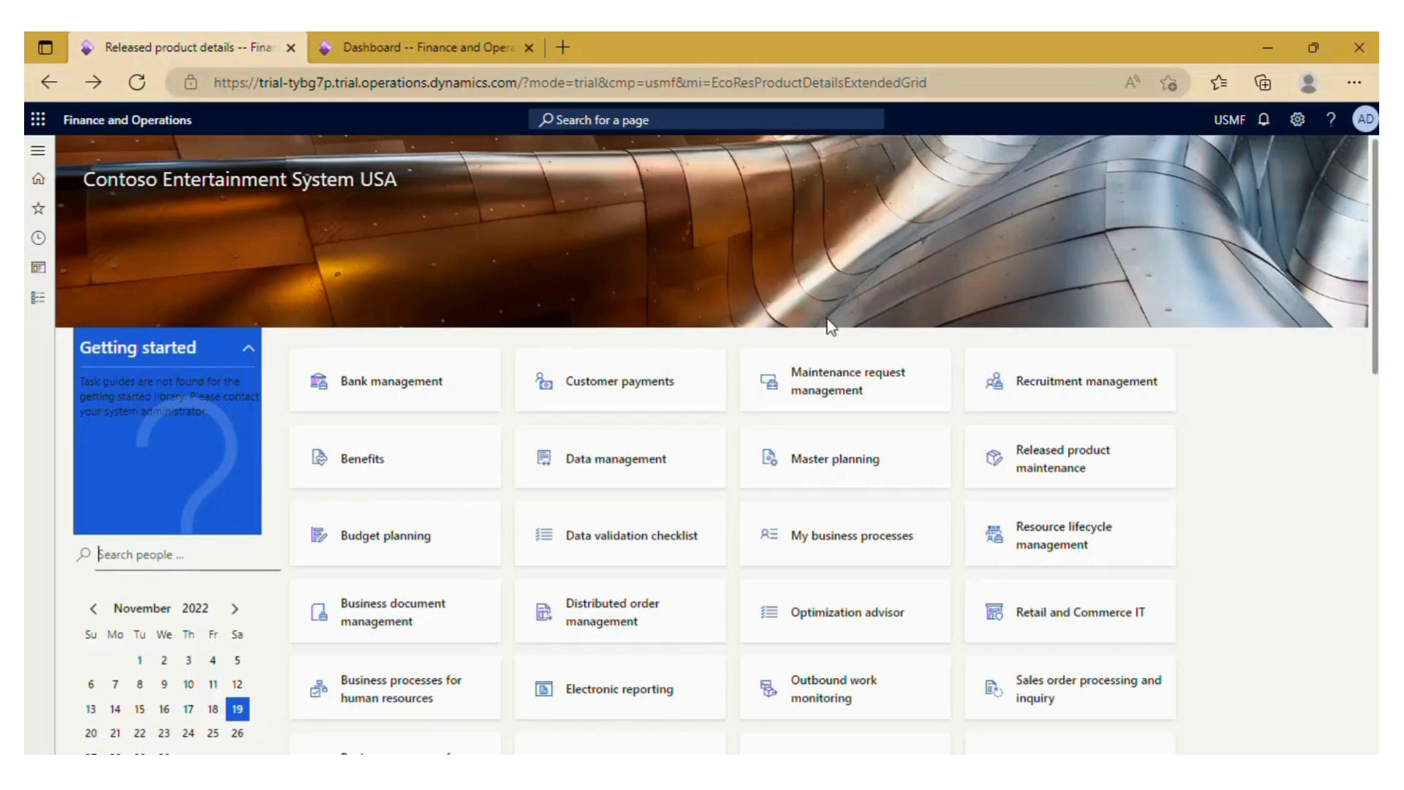
{"action": "left_click", "coordinate": [1331, 124]}
{"action": "left_click", "coordinate": [1336, 289]}
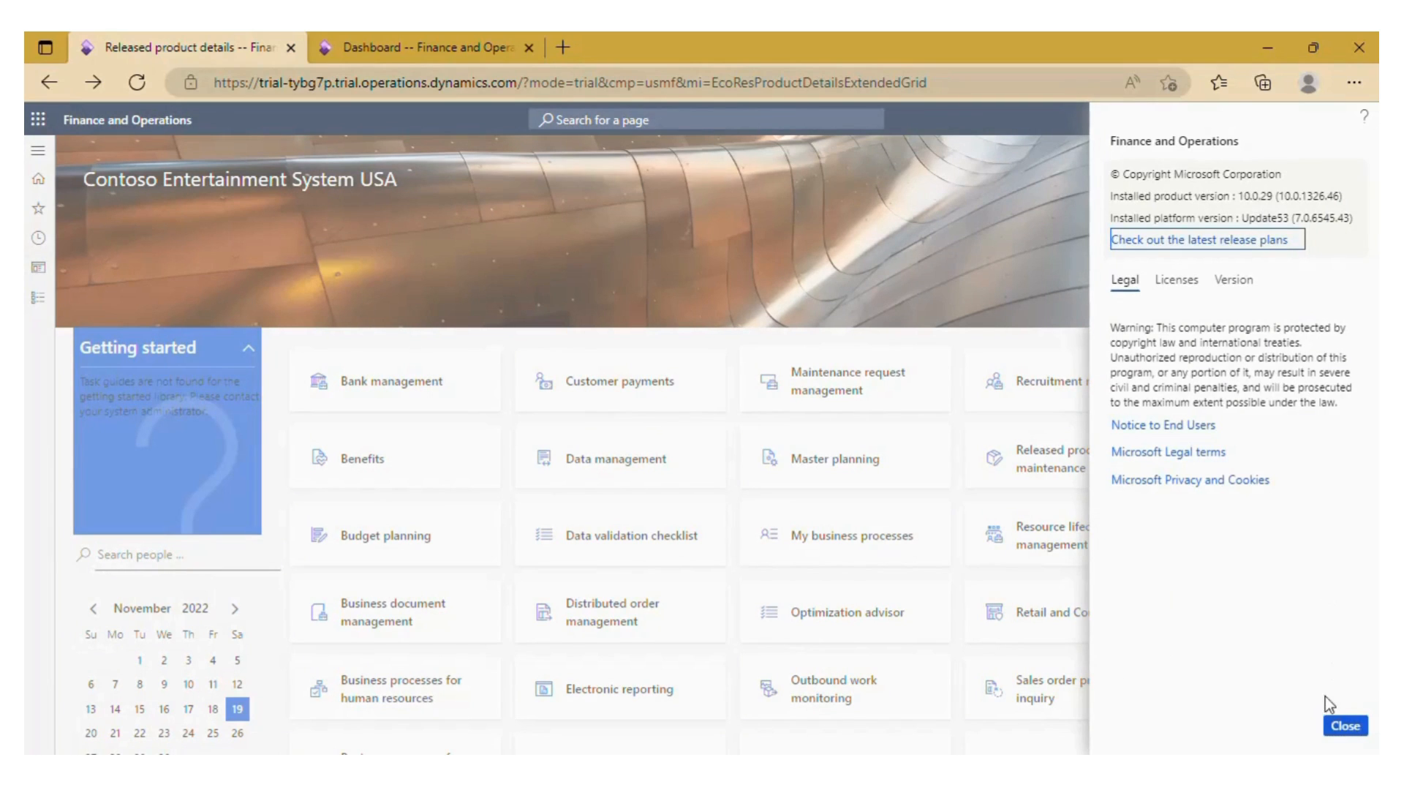
{"action": "left_click", "coordinate": [1344, 727]}
Step: Open the released products list in Product information management, filter it for PAN020, and select that item number
{"action": "left_click", "coordinate": [36, 300]}
{"action": "scroll", "coordinate": [109, 439], "scroll_direction": "down", "scroll_amount": 7}
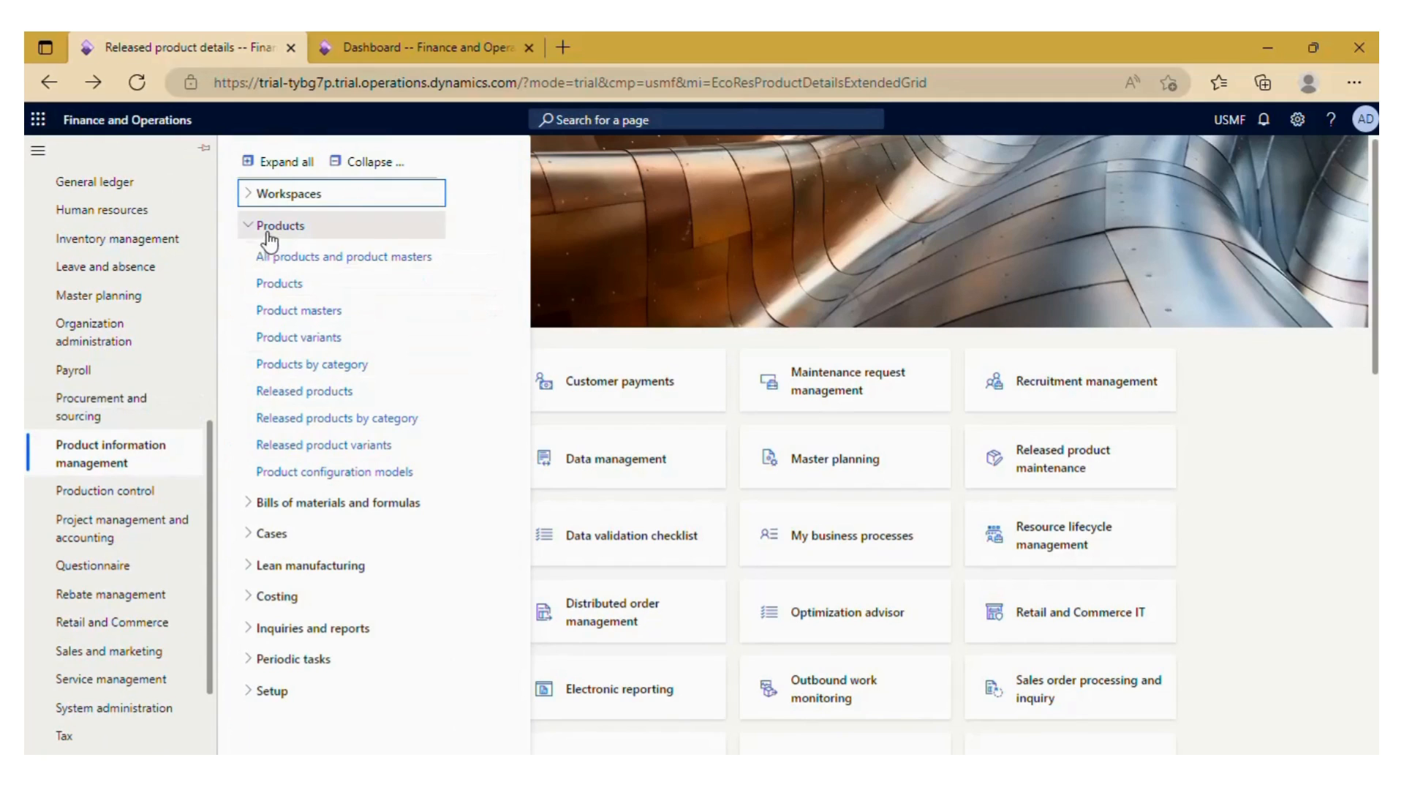
{"action": "left_click", "coordinate": [286, 392]}
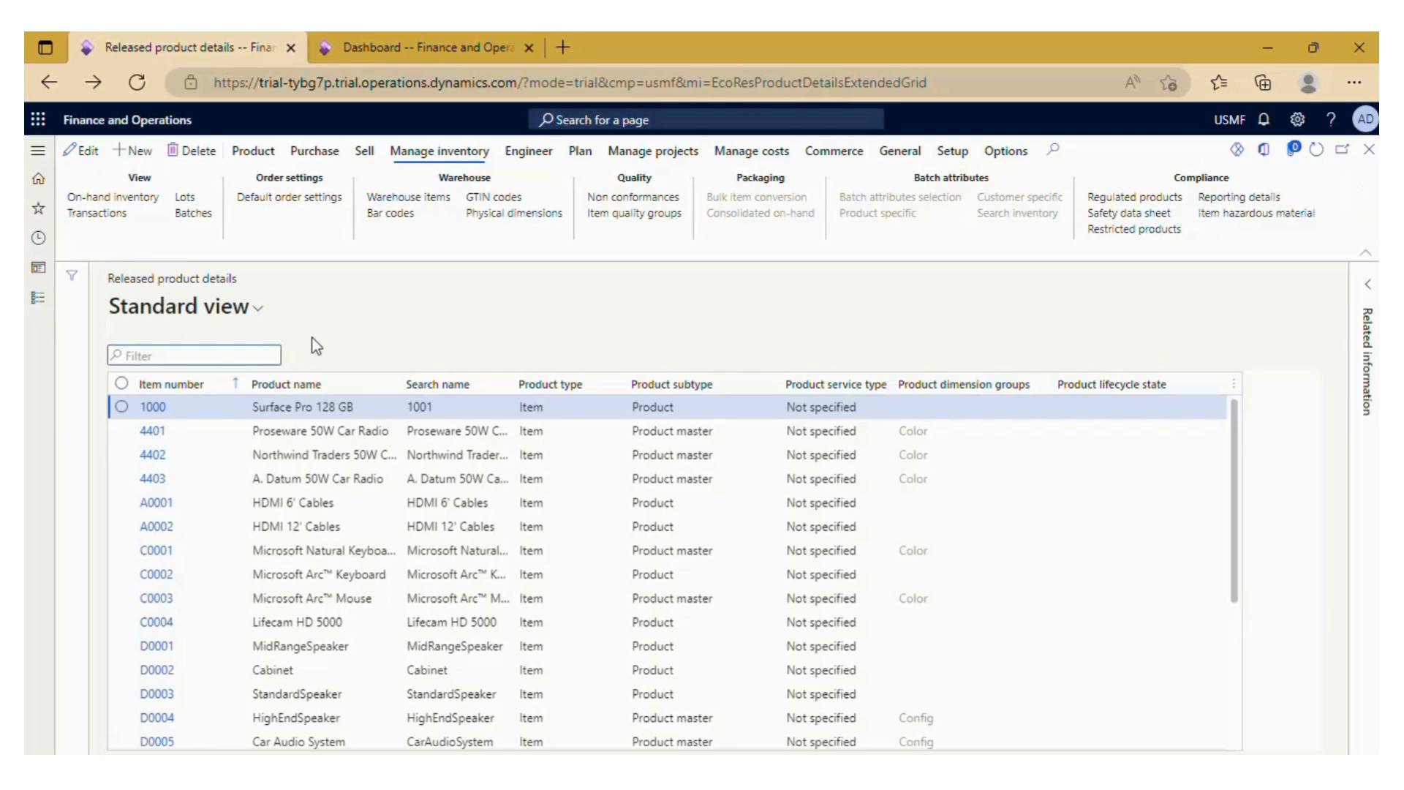
{"action": "left_click", "coordinate": [137, 355]}
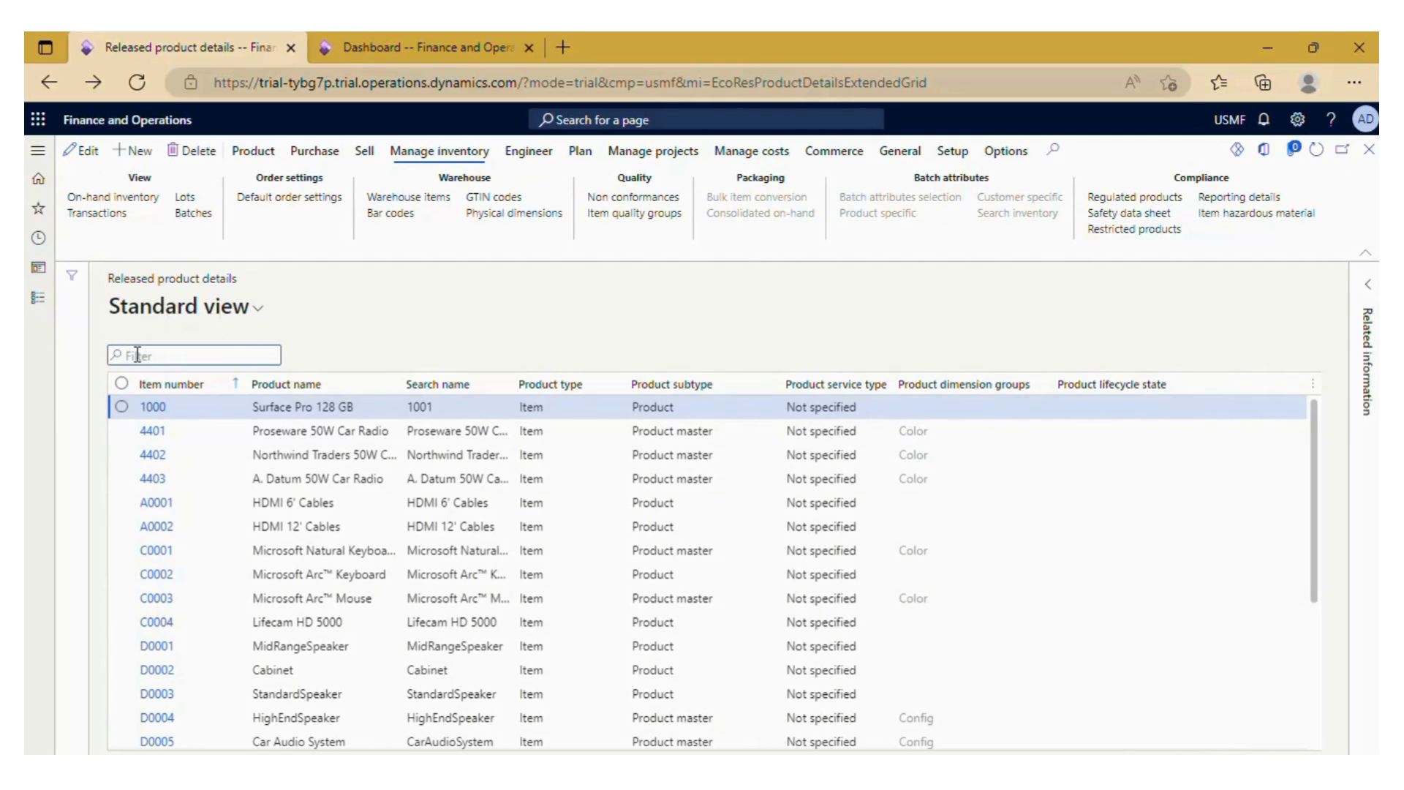
{"action": "type", "text": "PAN020"}
{"action": "key", "text": "Return"}
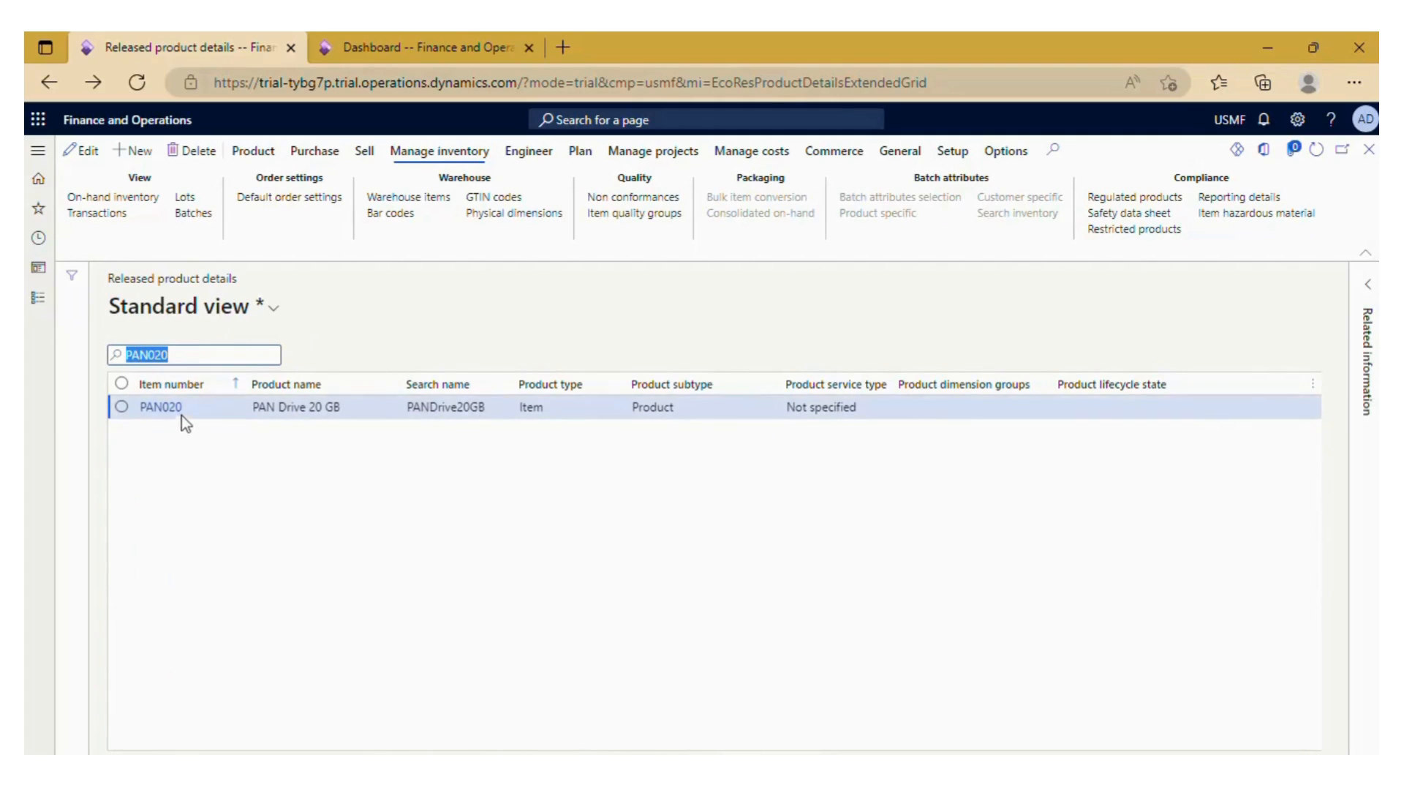
{"action": "left_click", "coordinate": [145, 418]}
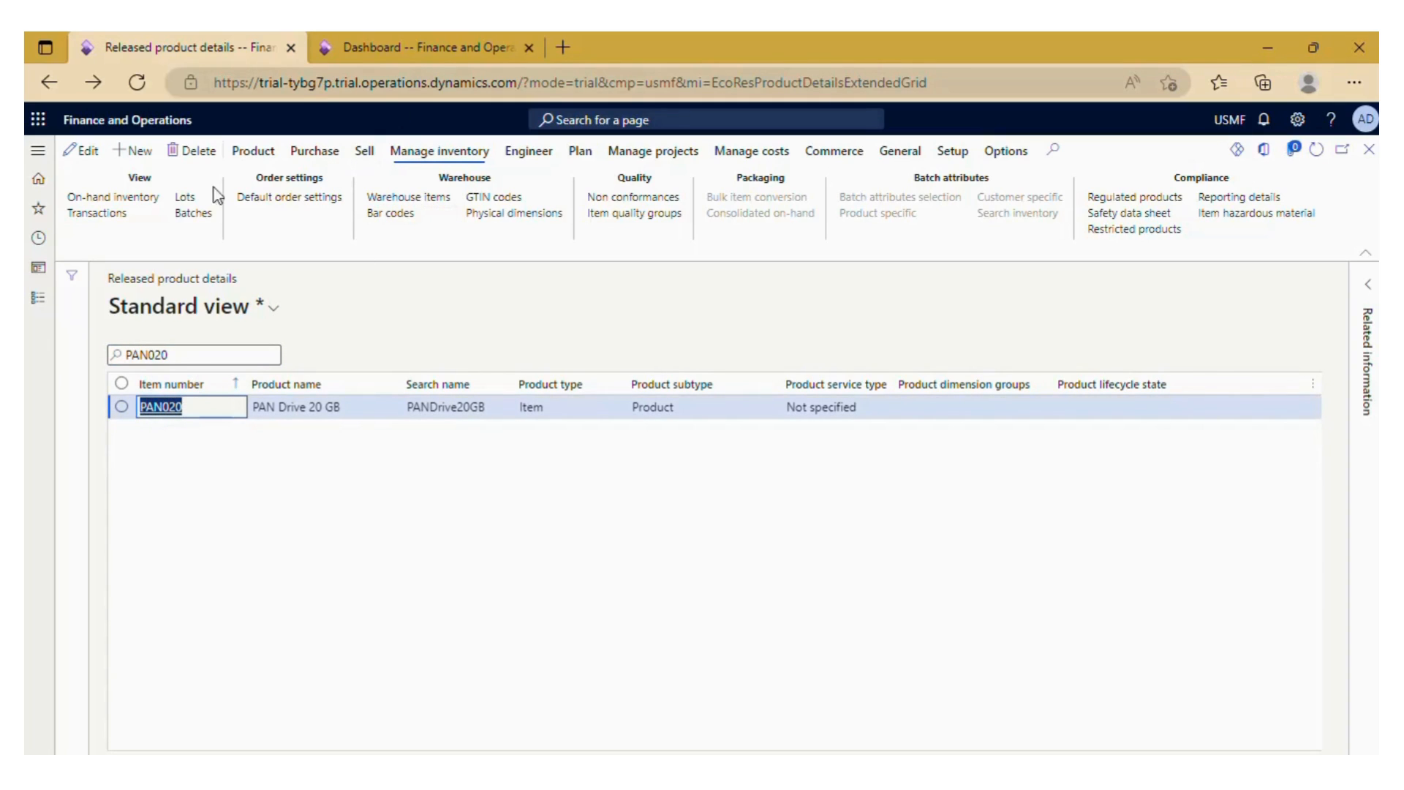
Step: In the Dashboard browser tab, open the All purchase orders list from Procurement and sourcing
{"action": "left_click", "coordinate": [362, 48]}
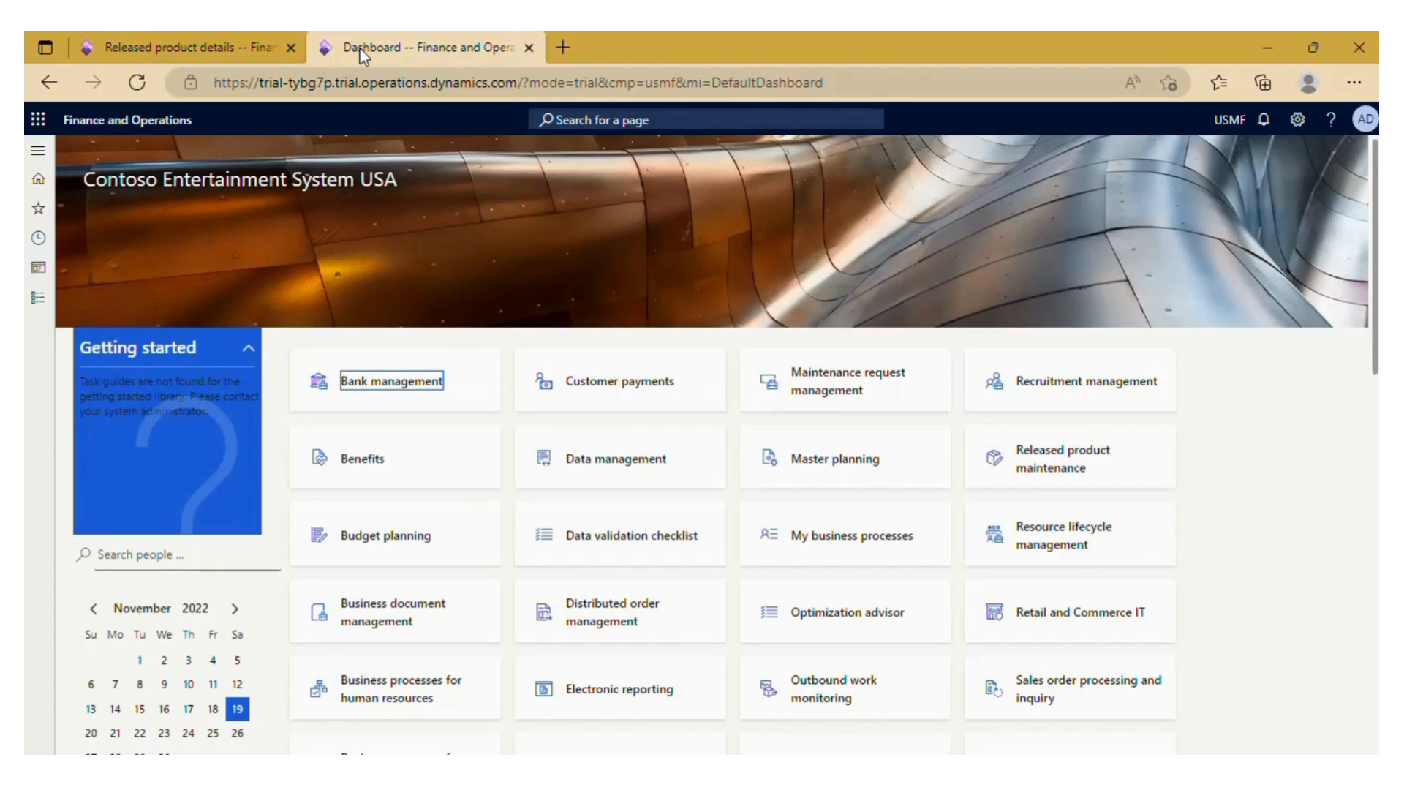
{"action": "left_click", "coordinate": [40, 299]}
{"action": "scroll", "coordinate": [115, 414], "scroll_direction": "down", "scroll_amount": 10}
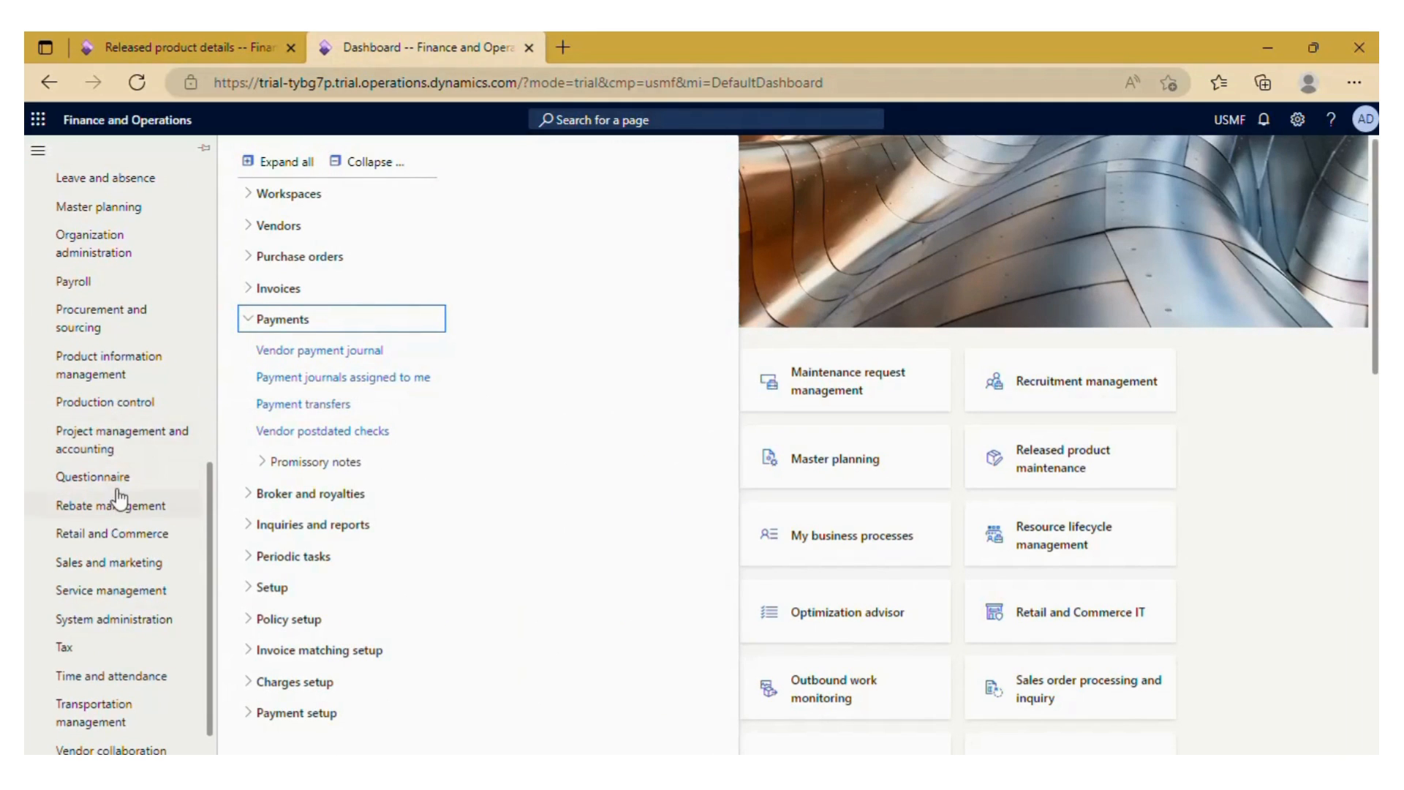
{"action": "left_click", "coordinate": [111, 316]}
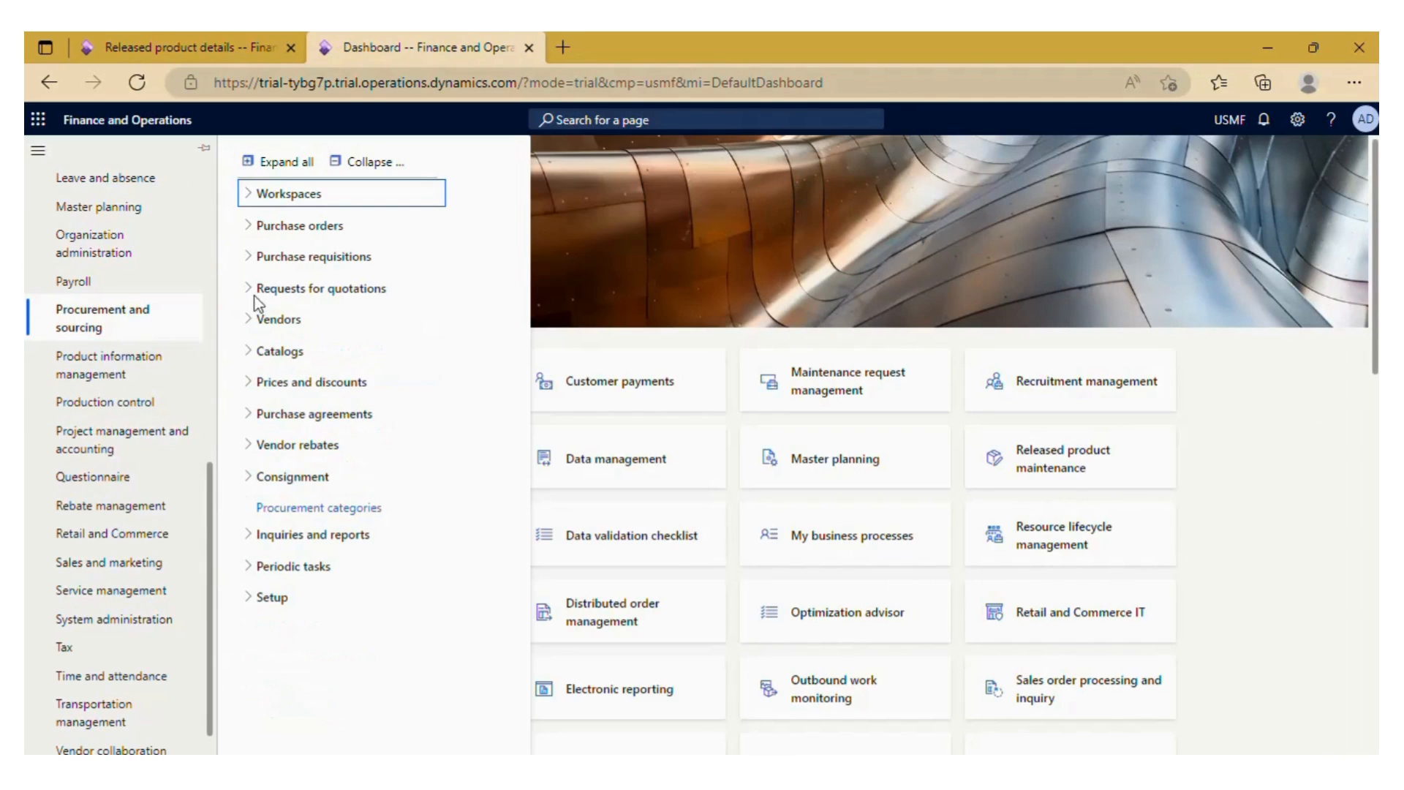
{"action": "left_click", "coordinate": [301, 228]}
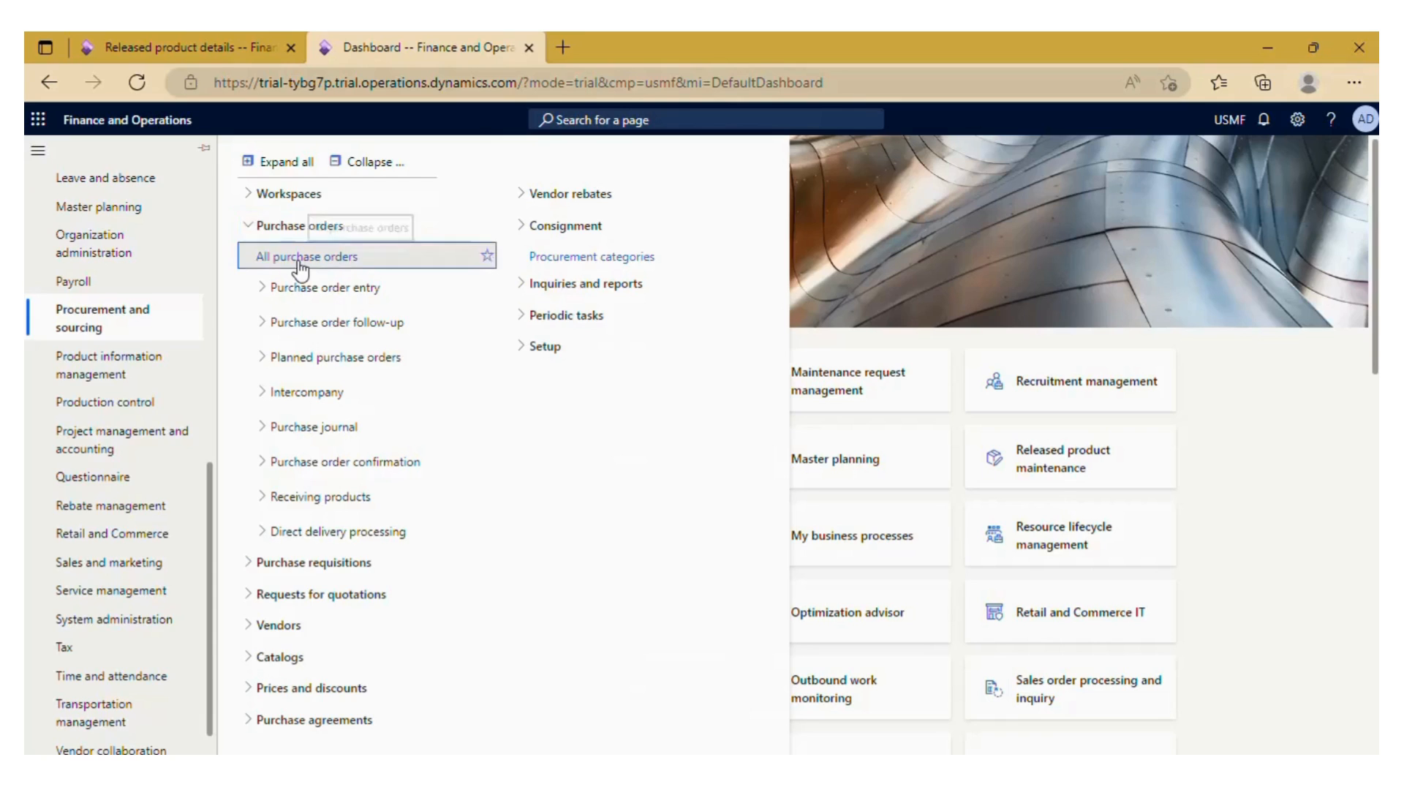
{"action": "left_click", "coordinate": [301, 266]}
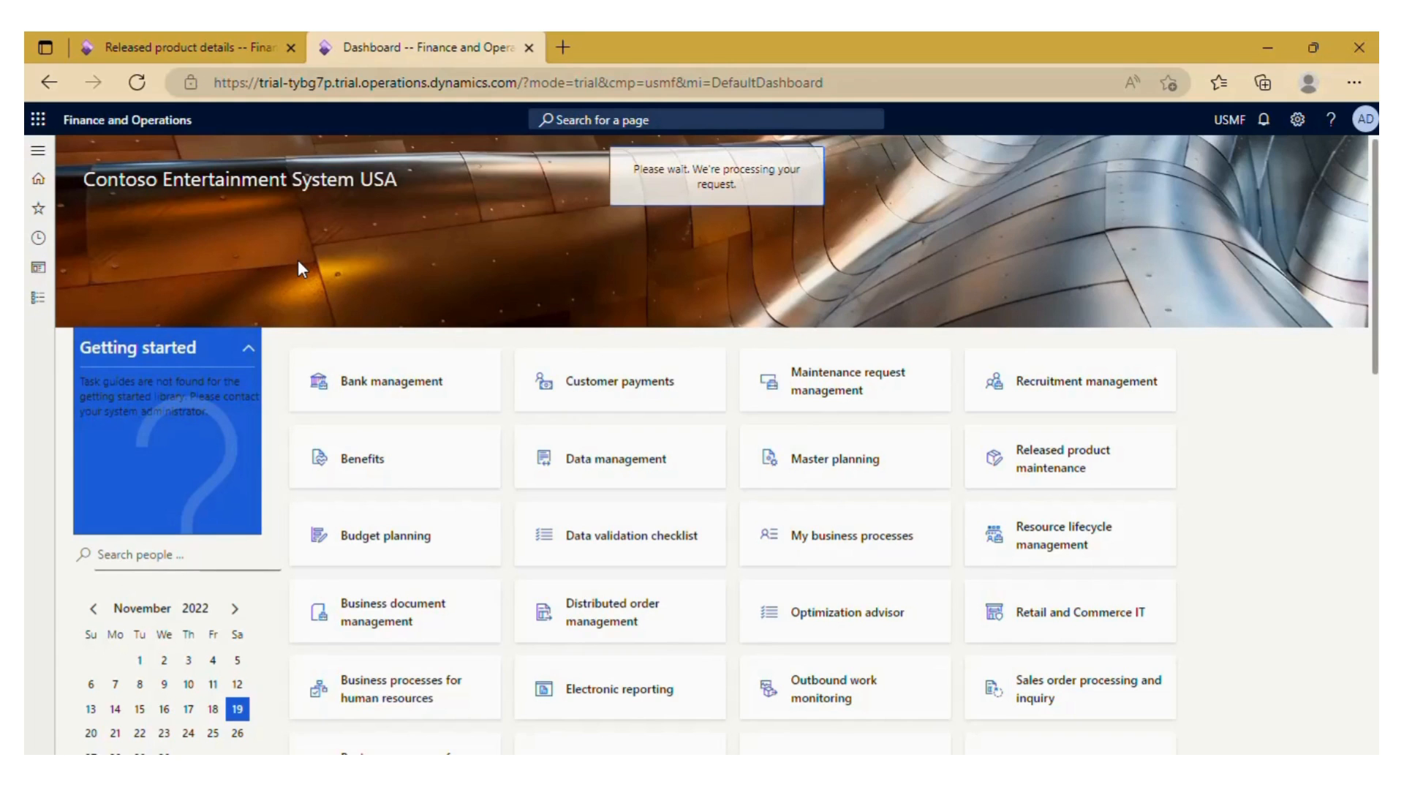
Step: Switch to the Notepad notes and add a "Vendor No-" line with the vendor's account number below the item number
{"action": "key", "text": "alt+Tab"}
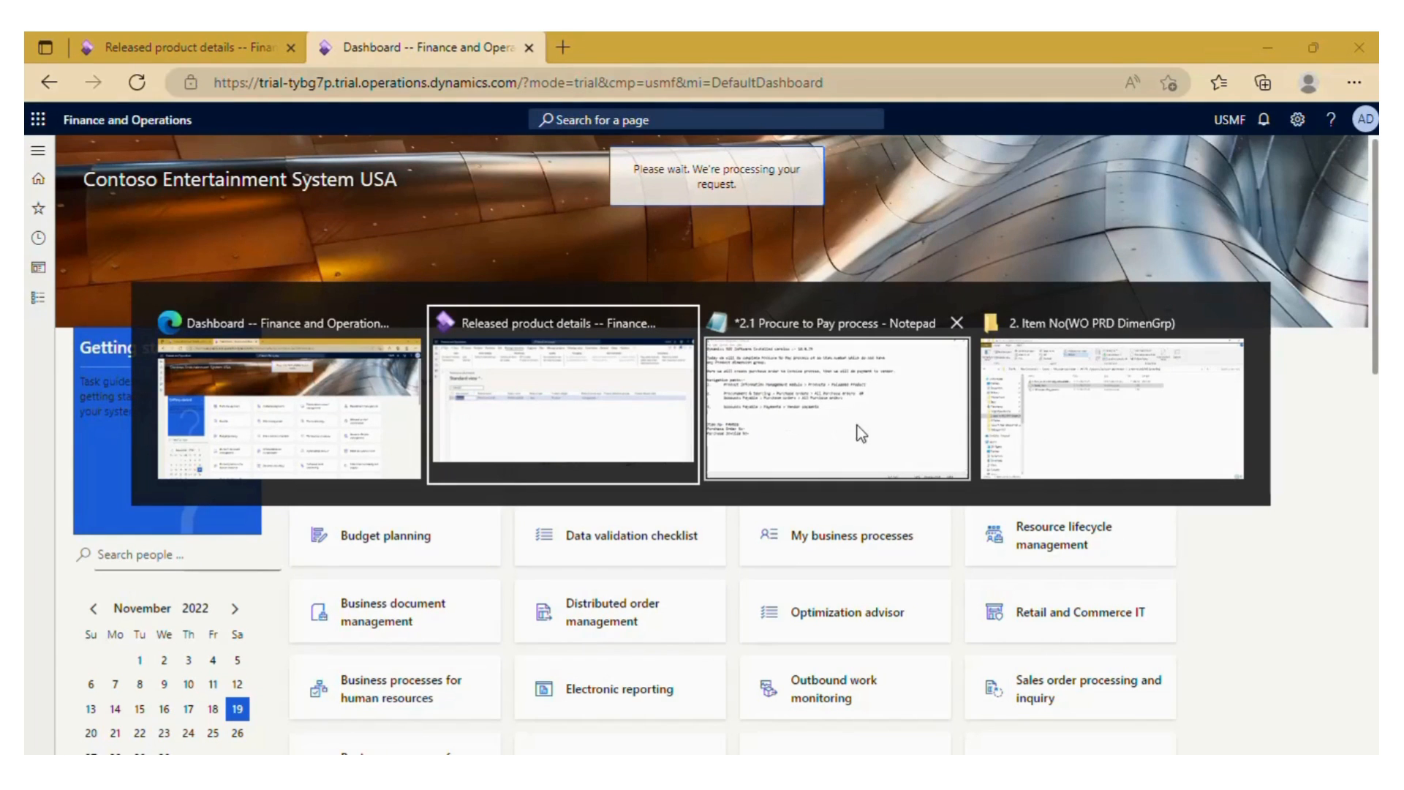
{"action": "left_click", "coordinate": [810, 427]}
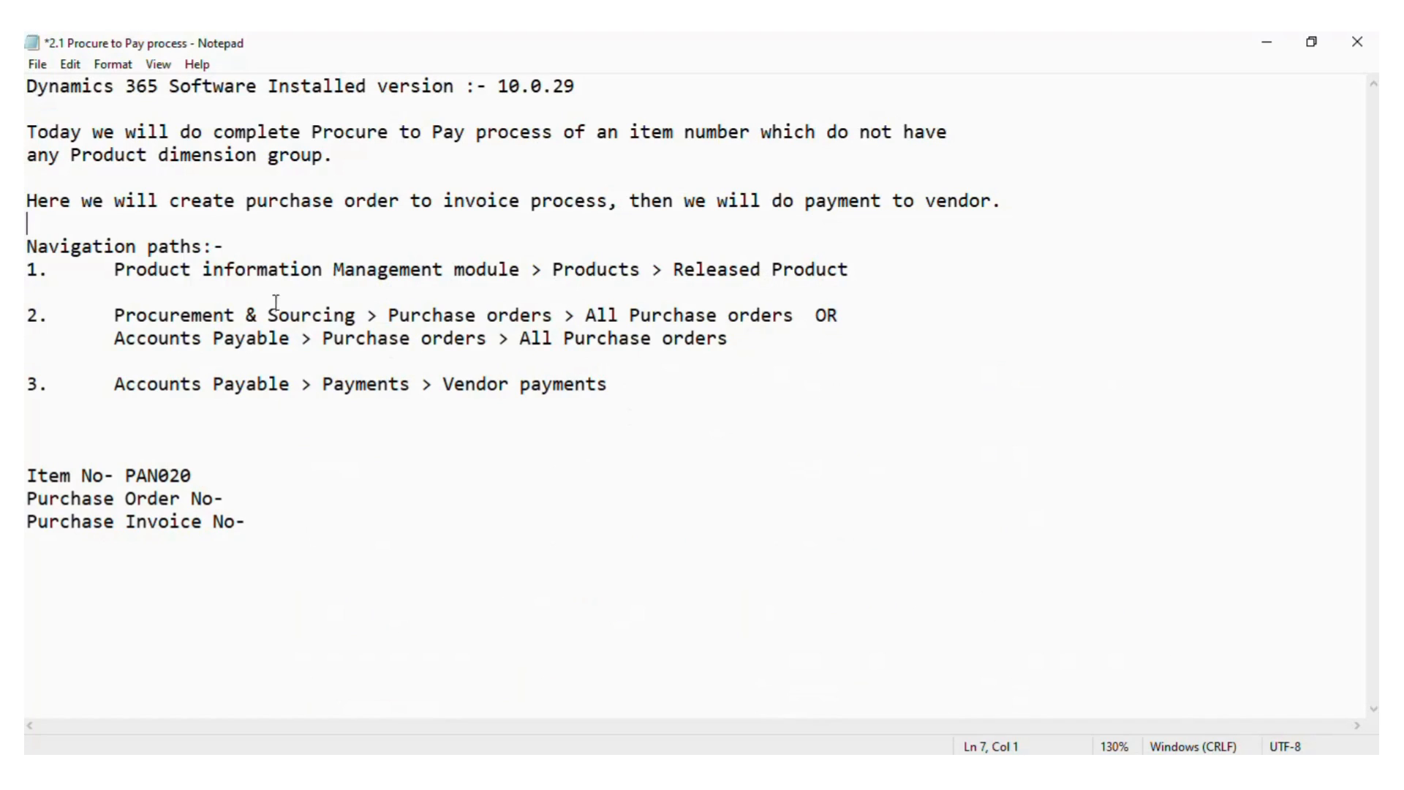
{"action": "left_click", "coordinate": [225, 472]}
{"action": "key", "text": "Return"}
{"action": "type", "text": "vEN"}
{"action": "key", "text": "BackSpace"}
{"action": "key", "text": "BackSpace"}
{"action": "key", "text": "BackSpace"}
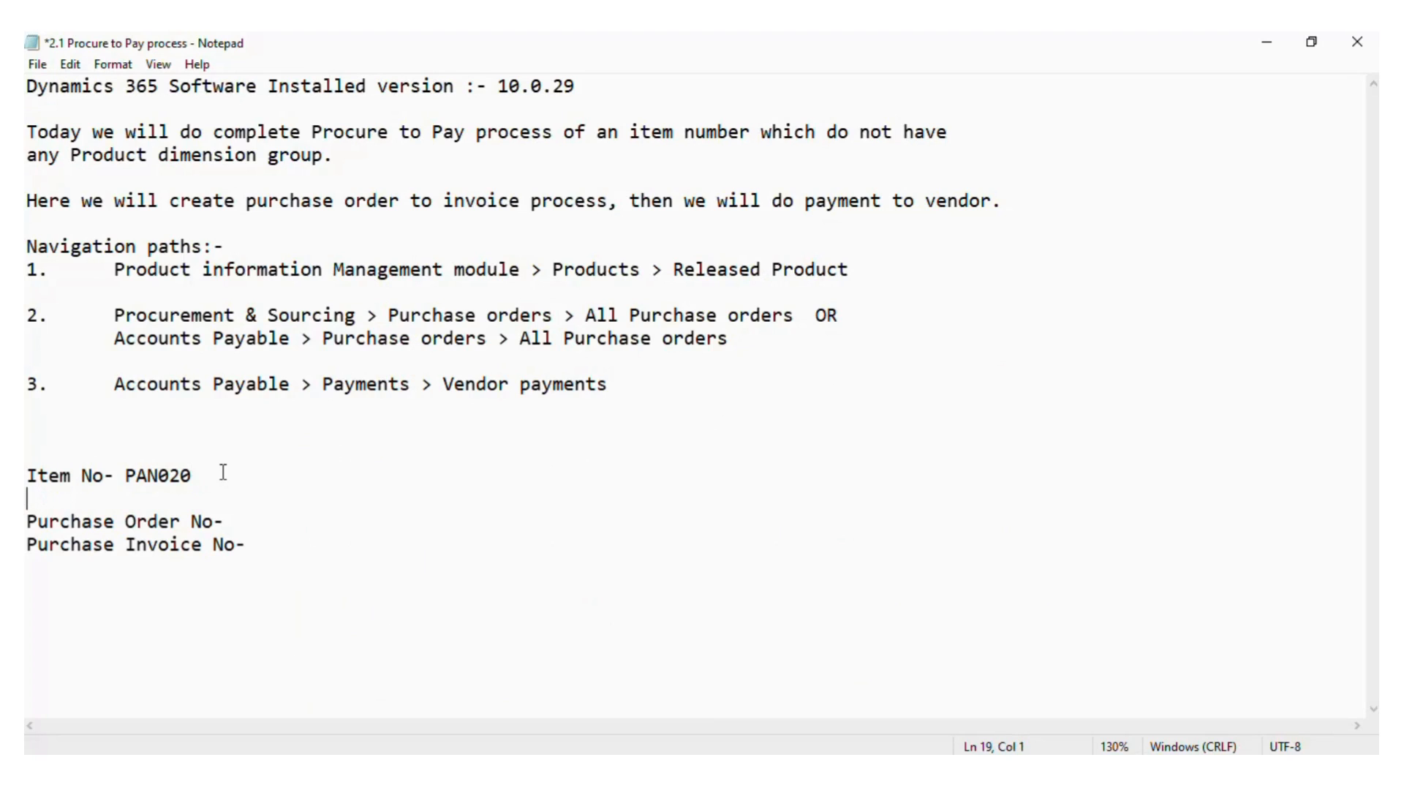
{"action": "type", "text": "Vendor No- VEN001"}
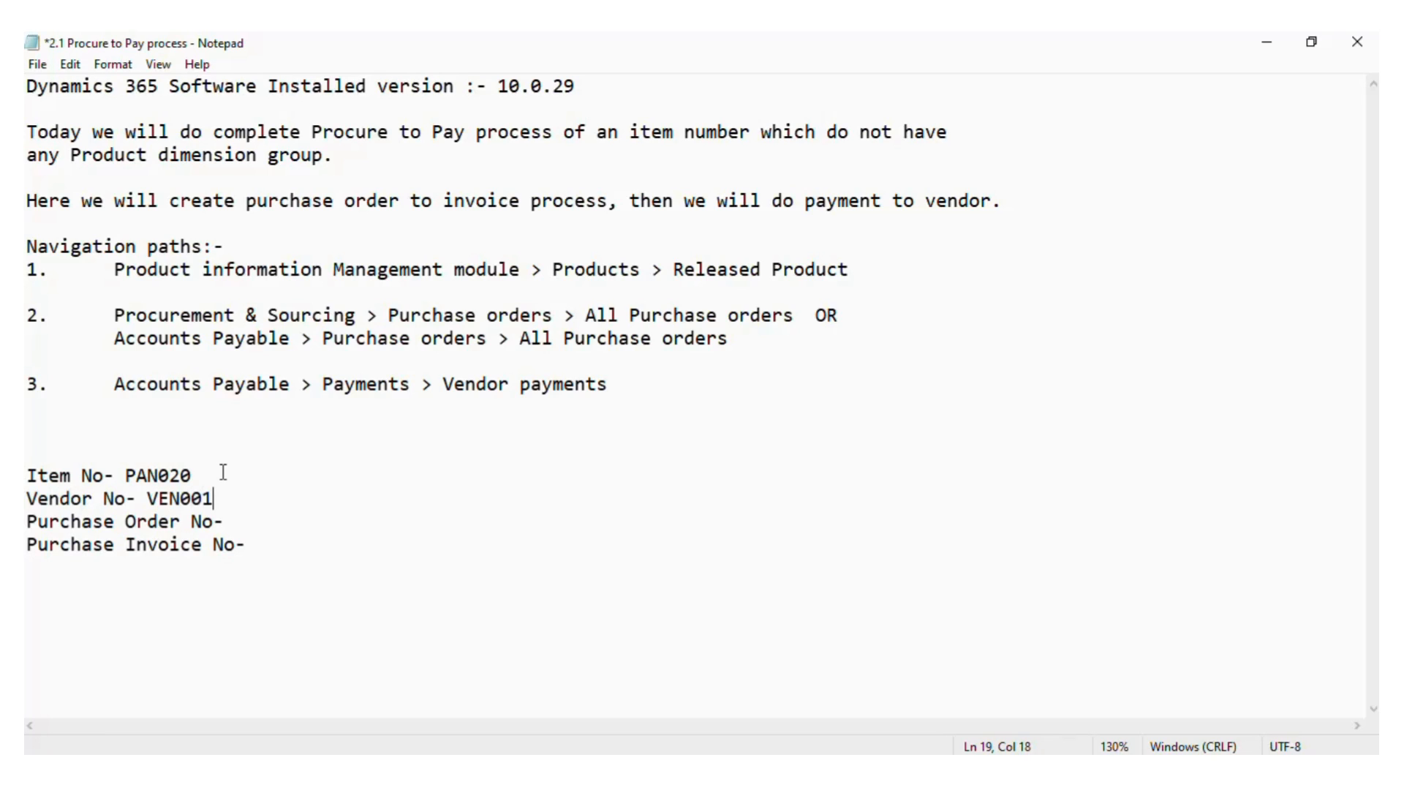
Step: Switch back to Finance and Operations and review the Purchase orders entries under Procurement and sourcing
{"action": "key", "text": "alt+Tab"}
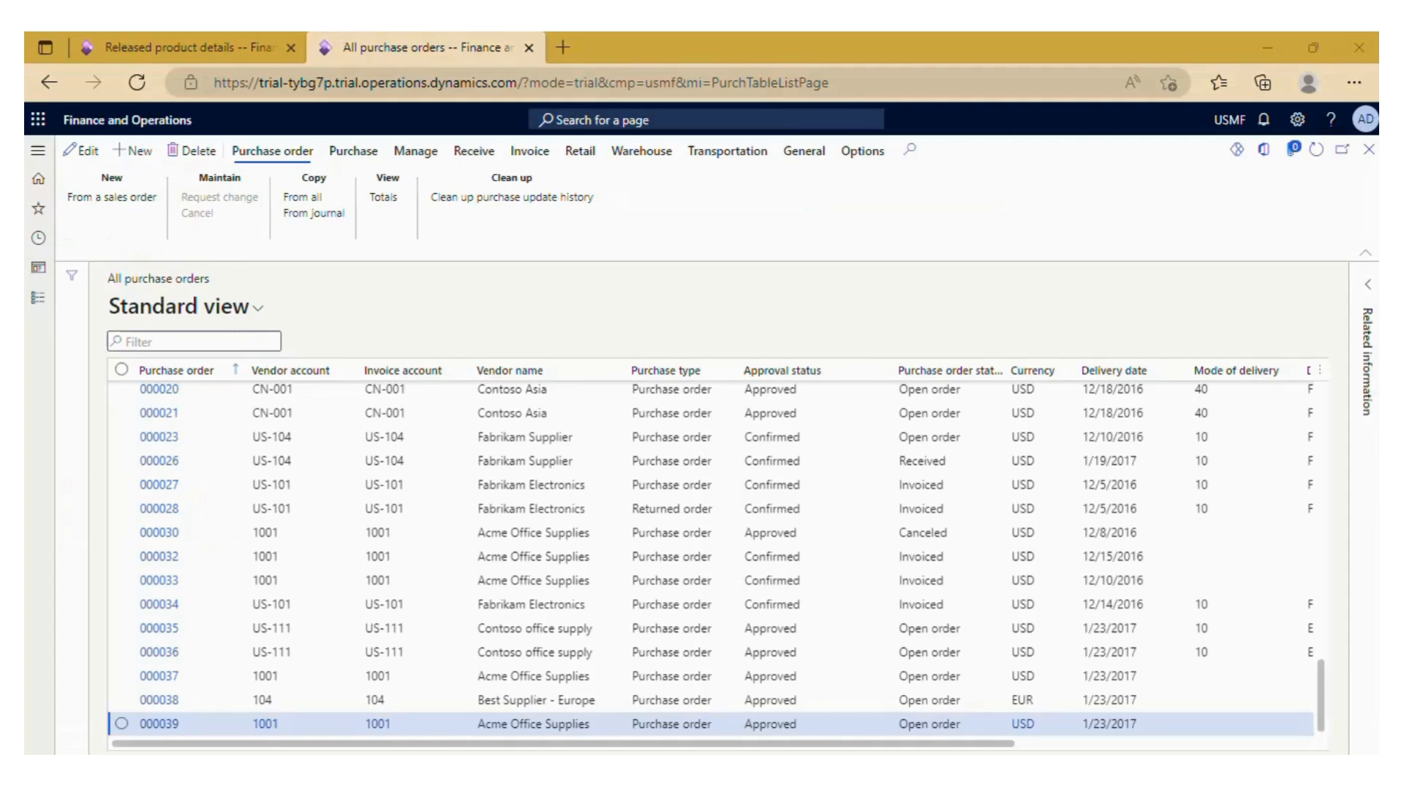
{"action": "left_click", "coordinate": [38, 296]}
{"action": "scroll", "coordinate": [117, 468], "scroll_direction": "down", "scroll_amount": 6}
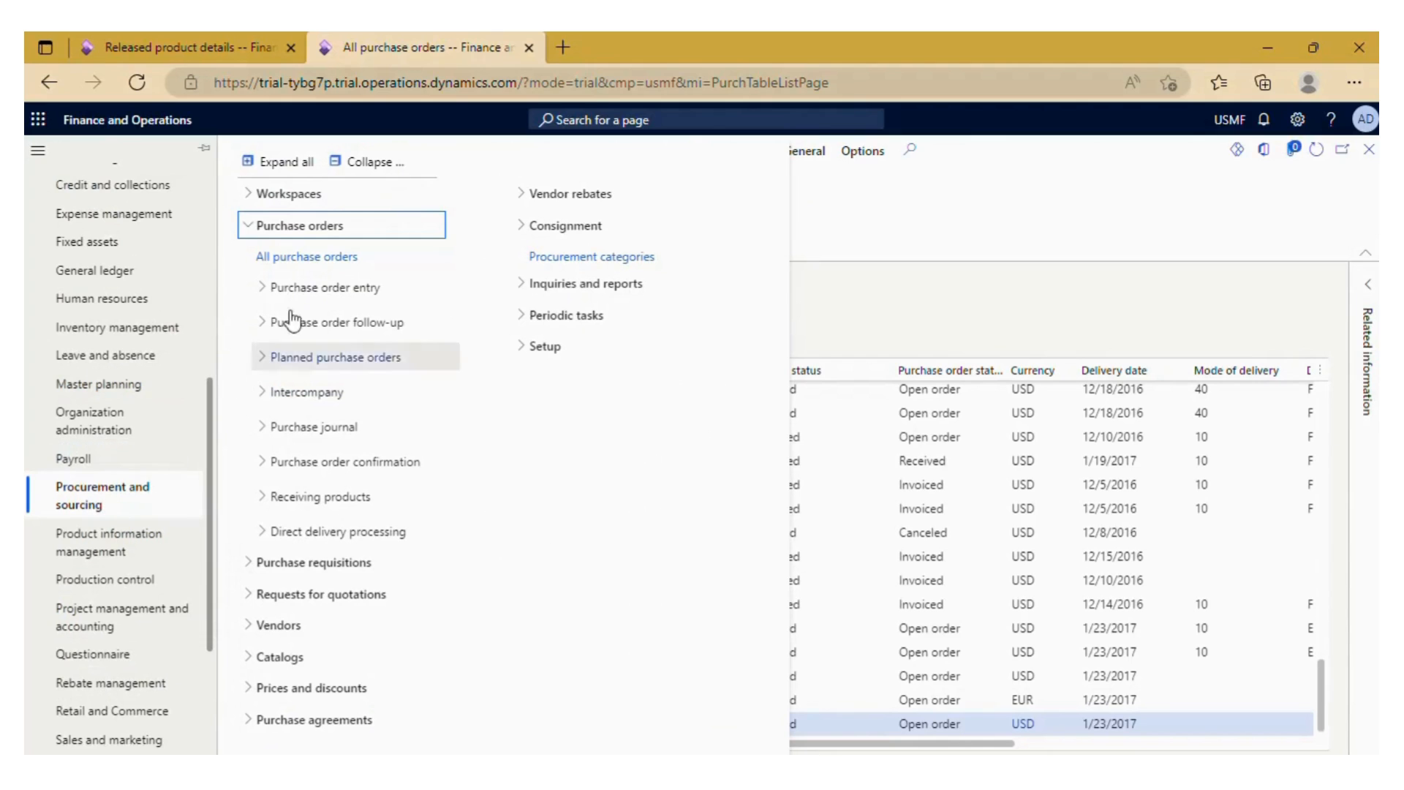
{"action": "left_click", "coordinate": [909, 248]}
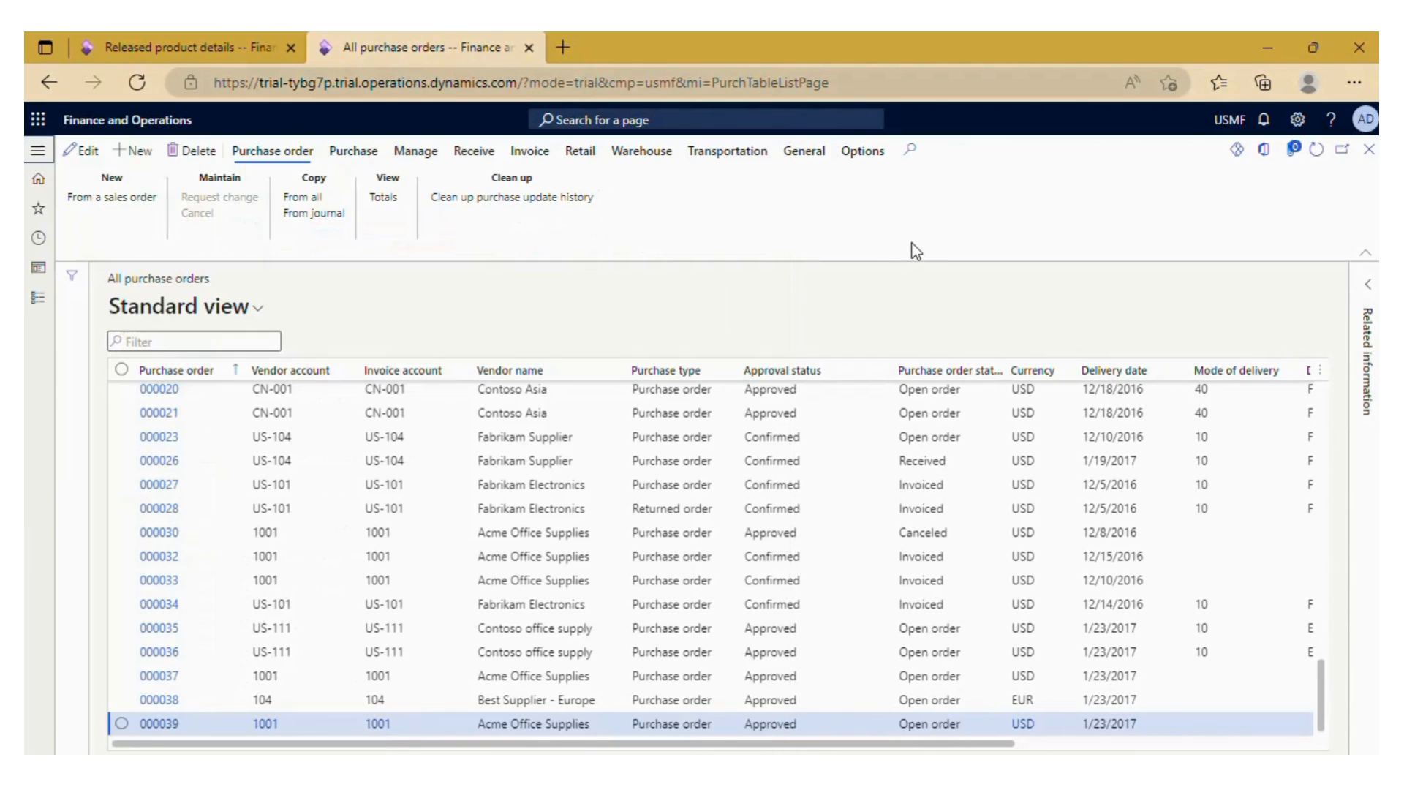
Step: Start a new purchase order and select Avnet Ltd as its vendor account
{"action": "left_click", "coordinate": [131, 160]}
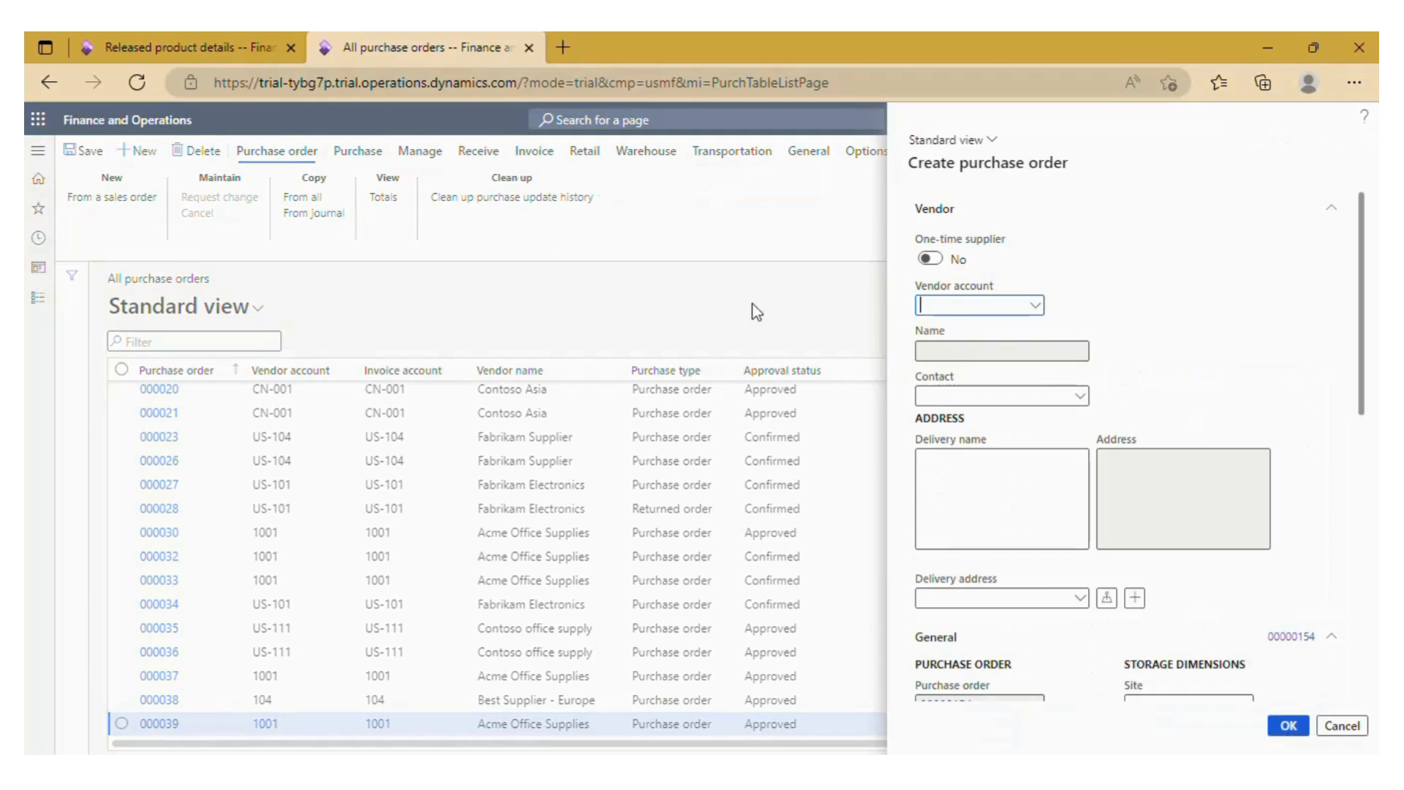
{"action": "type", "text": "ven00"}
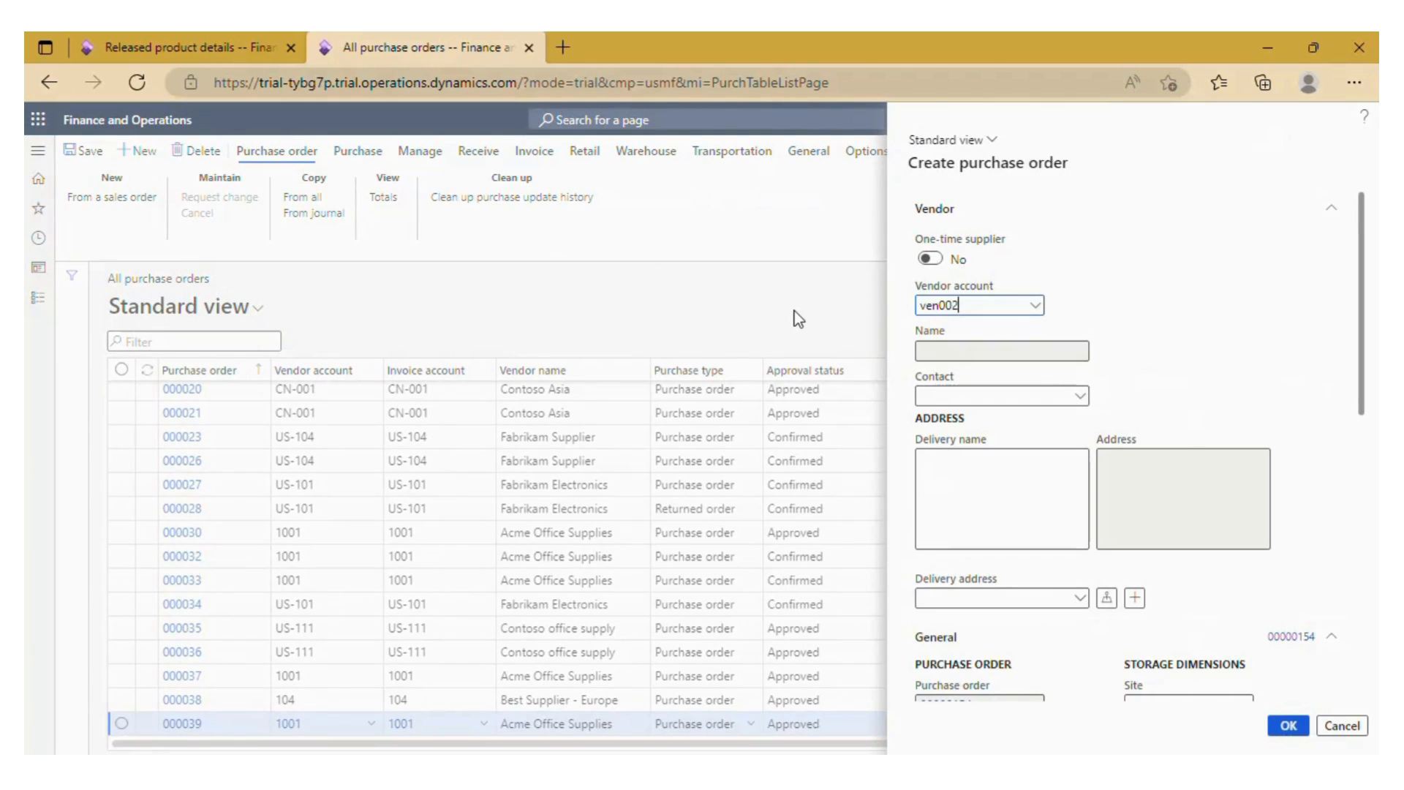
{"action": "type", "text": "1"}
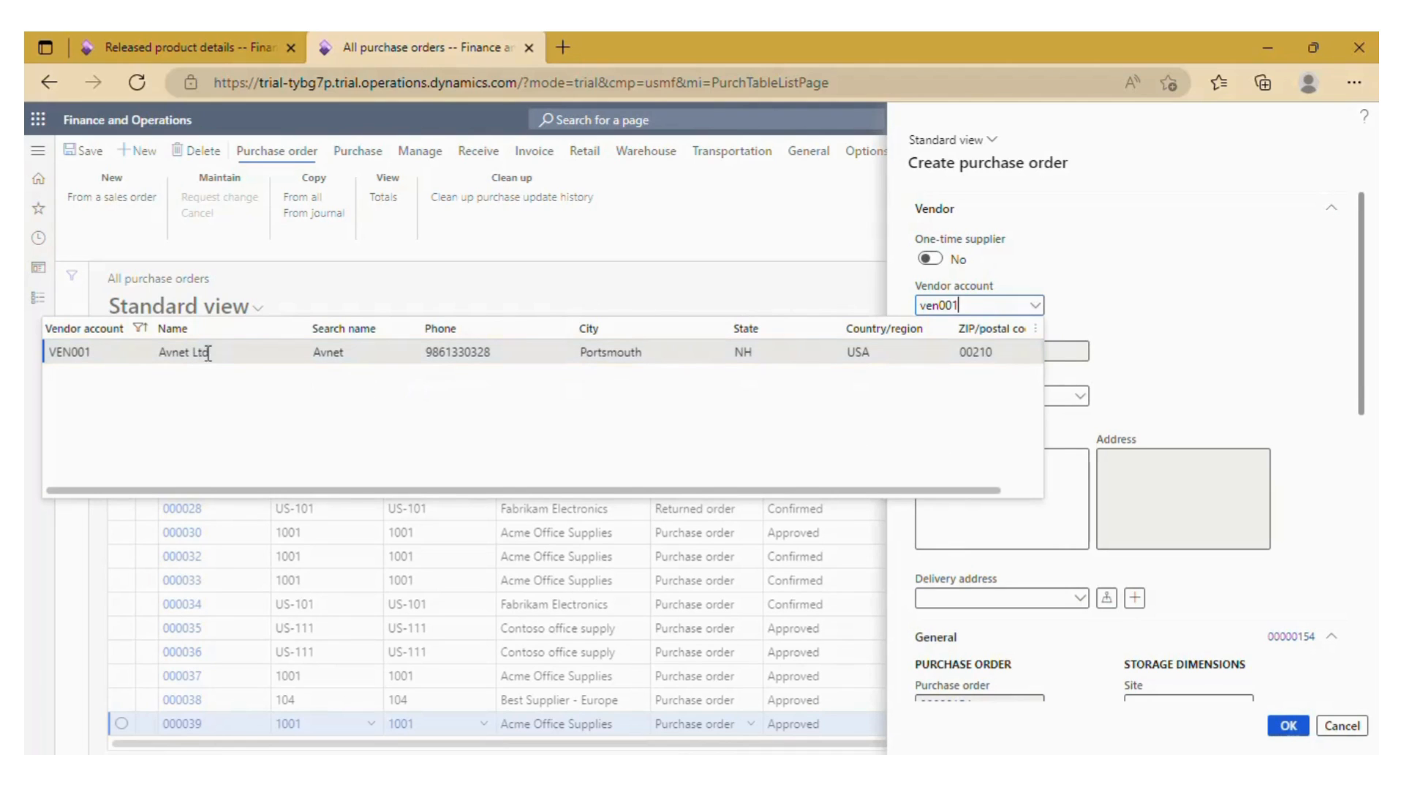
{"action": "left_click", "coordinate": [231, 348]}
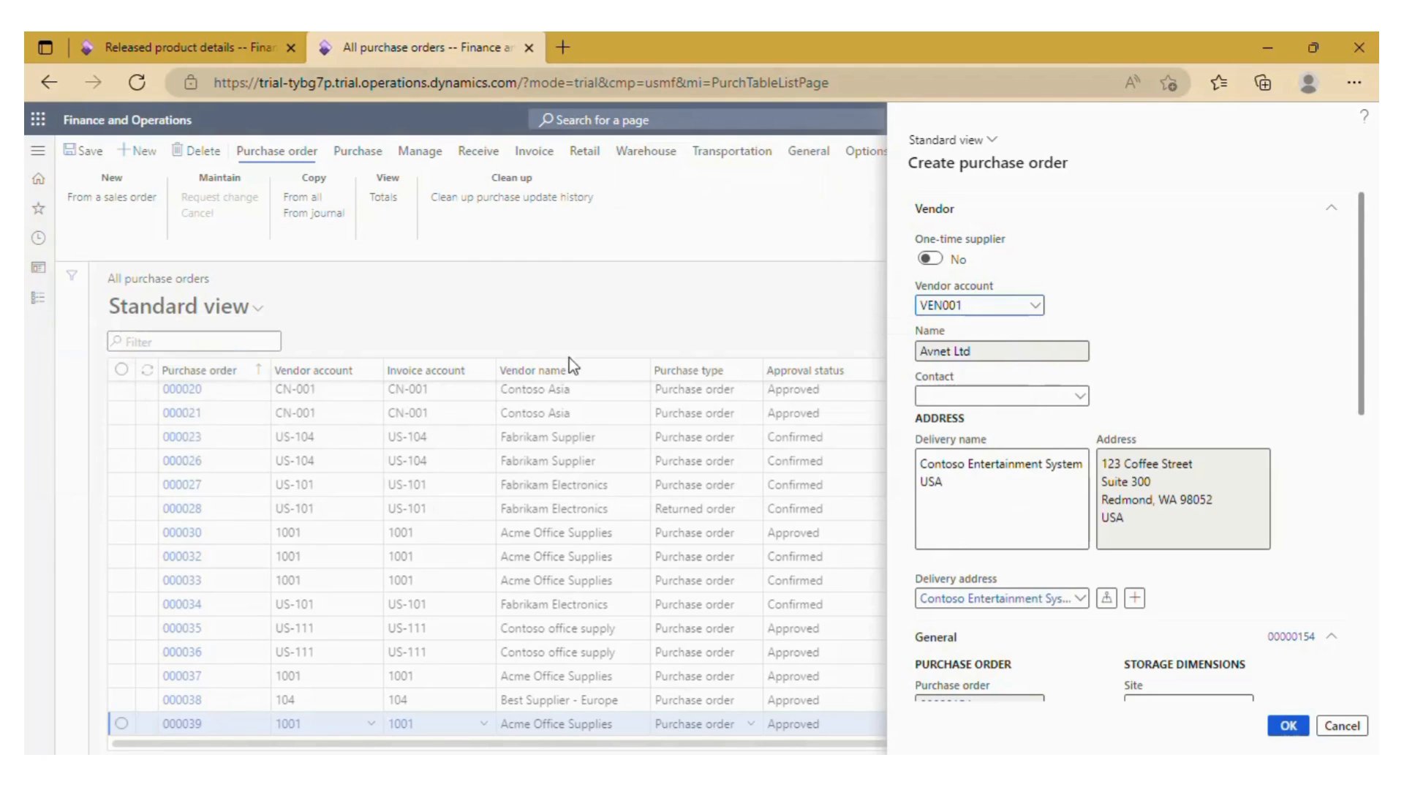
Step: Set the new purchase order's site to 1 and create the order
{"action": "scroll", "coordinate": [1047, 458], "scroll_direction": "down", "scroll_amount": 4}
{"action": "left_click", "coordinate": [1162, 399]}
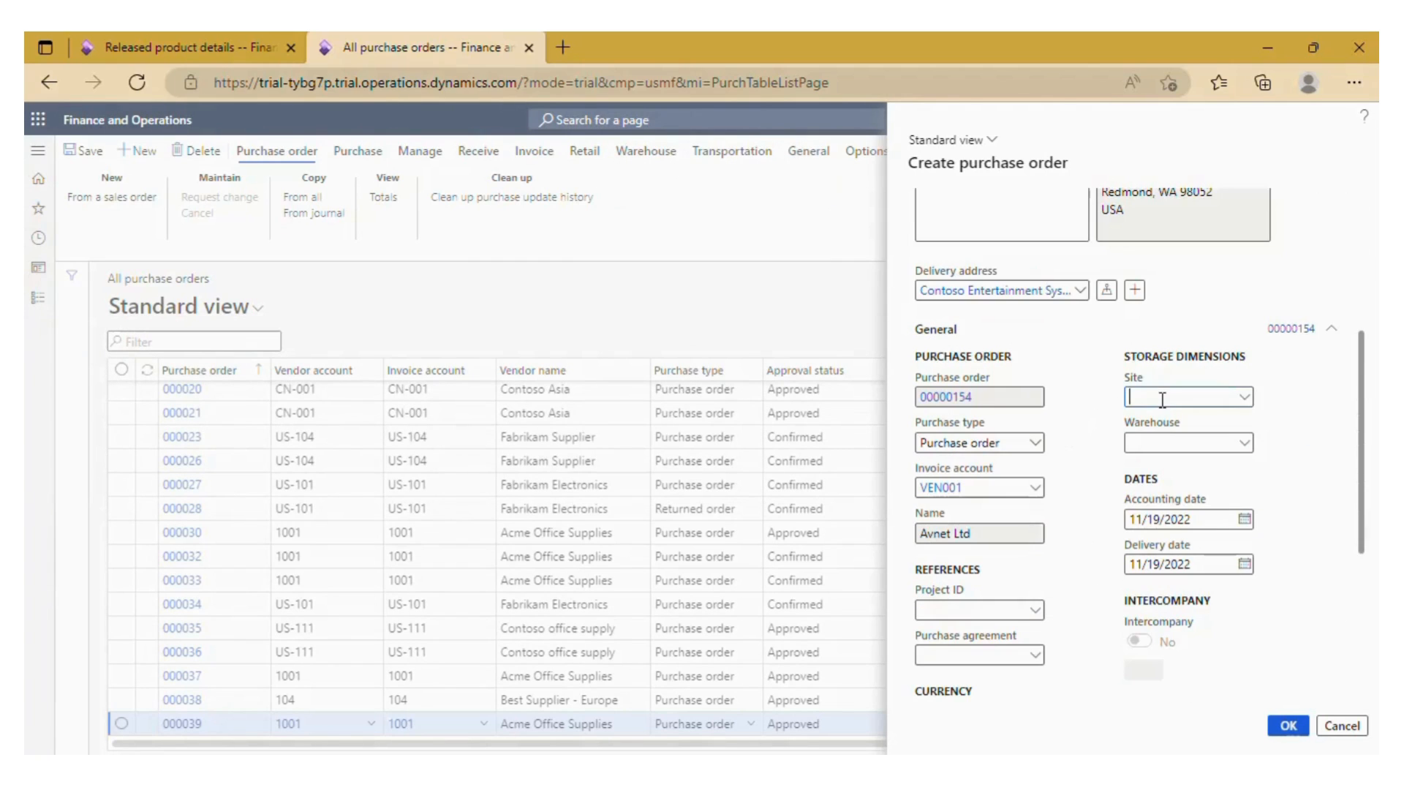
{"action": "type", "text": "1"}
{"action": "key", "text": "Tab"}
{"action": "scroll", "coordinate": [966, 526], "scroll_direction": "down", "scroll_amount": 4}
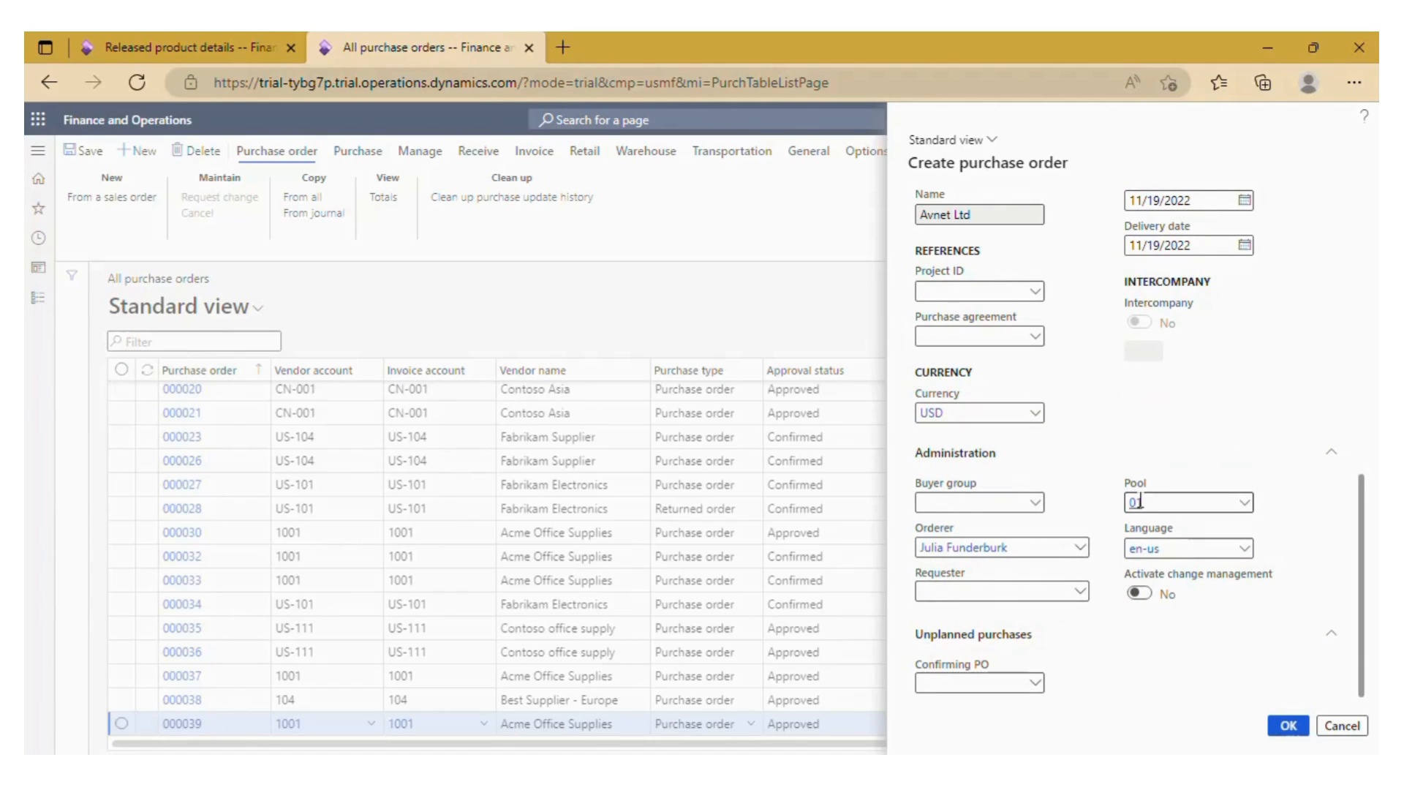
{"action": "left_click", "coordinate": [1284, 730]}
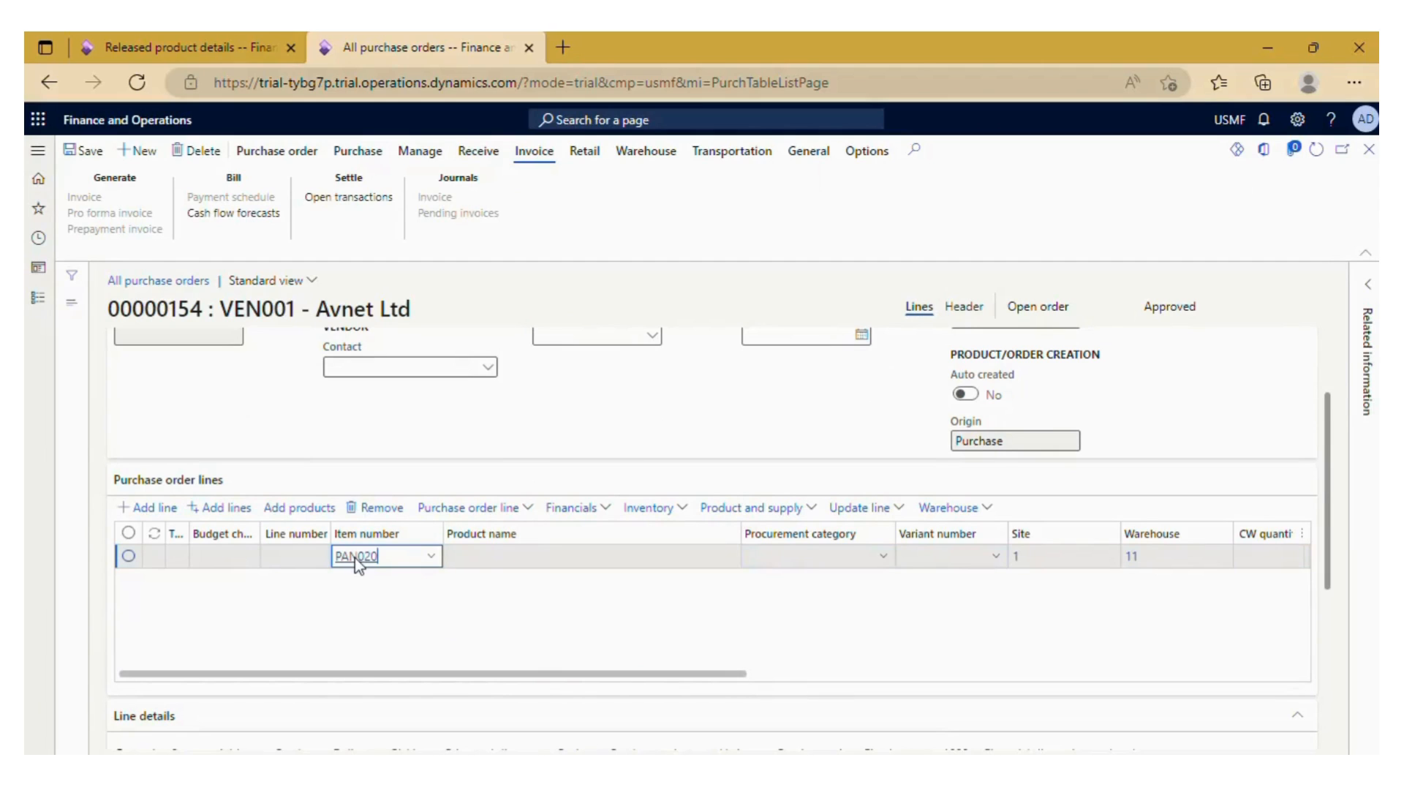
Step: Complete the purchase order line for item PAN020 with a quantity of 100 and check its price fields
{"action": "key", "text": "Tab"}
{"action": "key", "text": "Tab"}
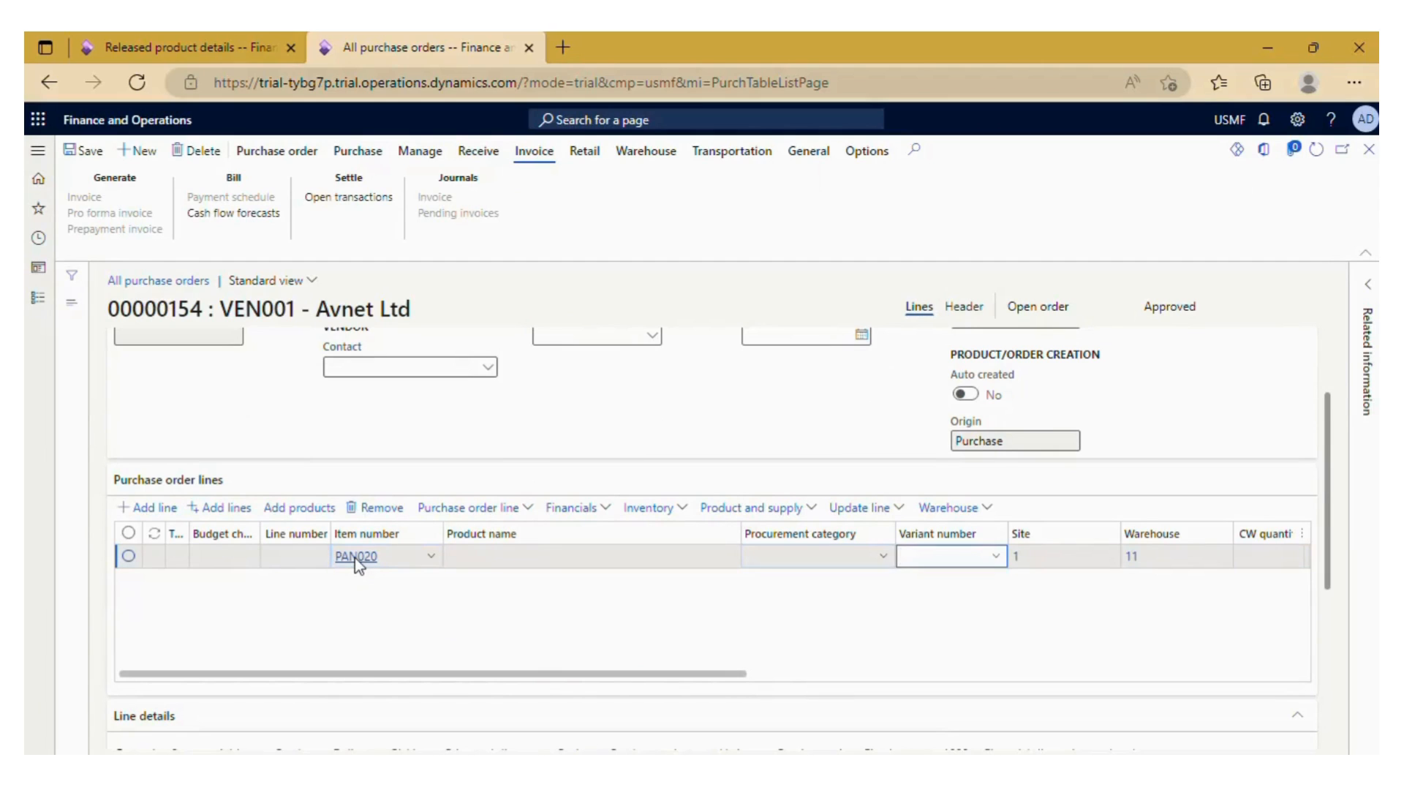
{"action": "key", "text": "Tab"}
{"action": "key", "text": "Tab"}
{"action": "key", "text": "Tab"}
{"action": "key", "text": "Tab"}
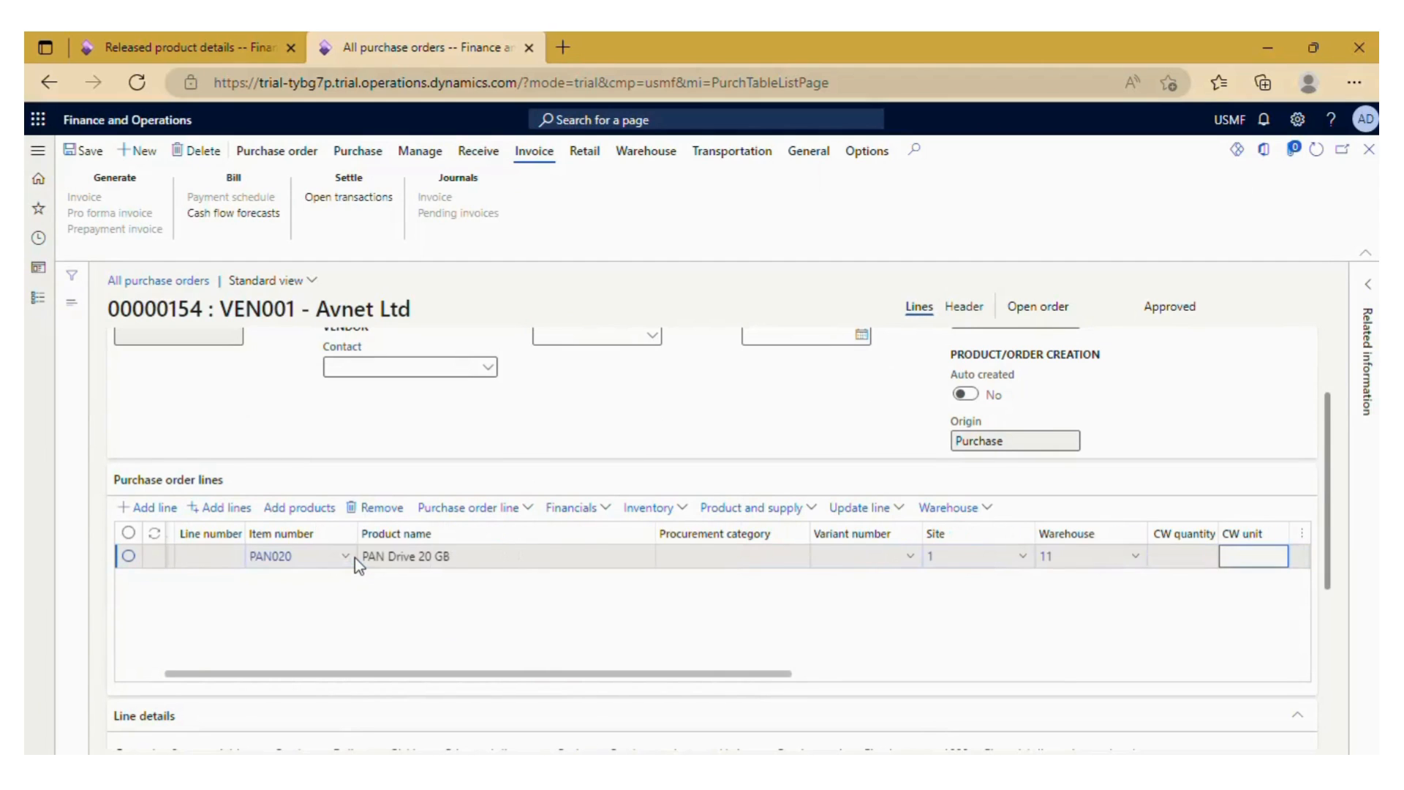
{"action": "key", "text": "Tab"}
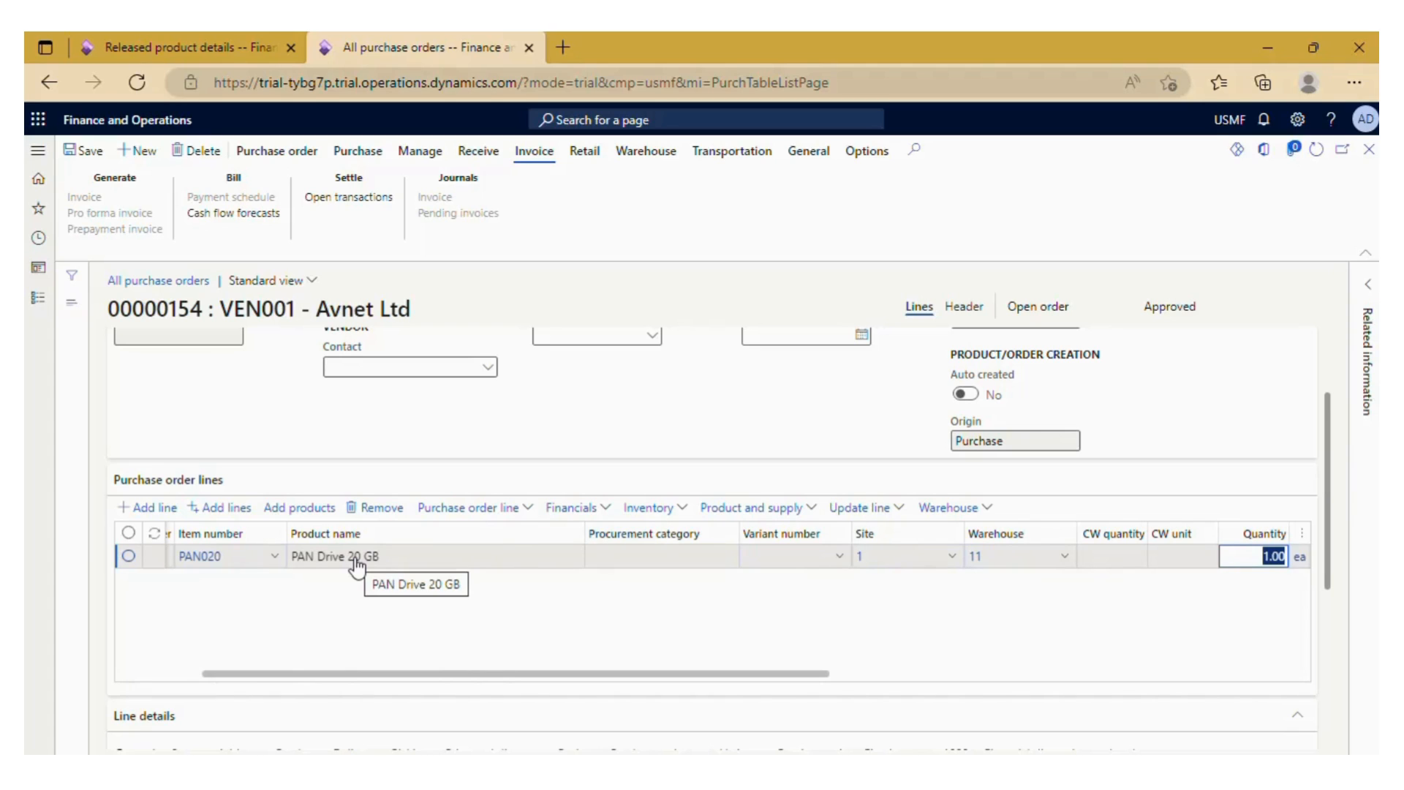
{"action": "type", "text": "1"}
{"action": "key", "text": "Tab"}
{"action": "key", "text": "Tab"}
{"action": "key", "text": "Tab"}
{"action": "key", "text": "Tab"}
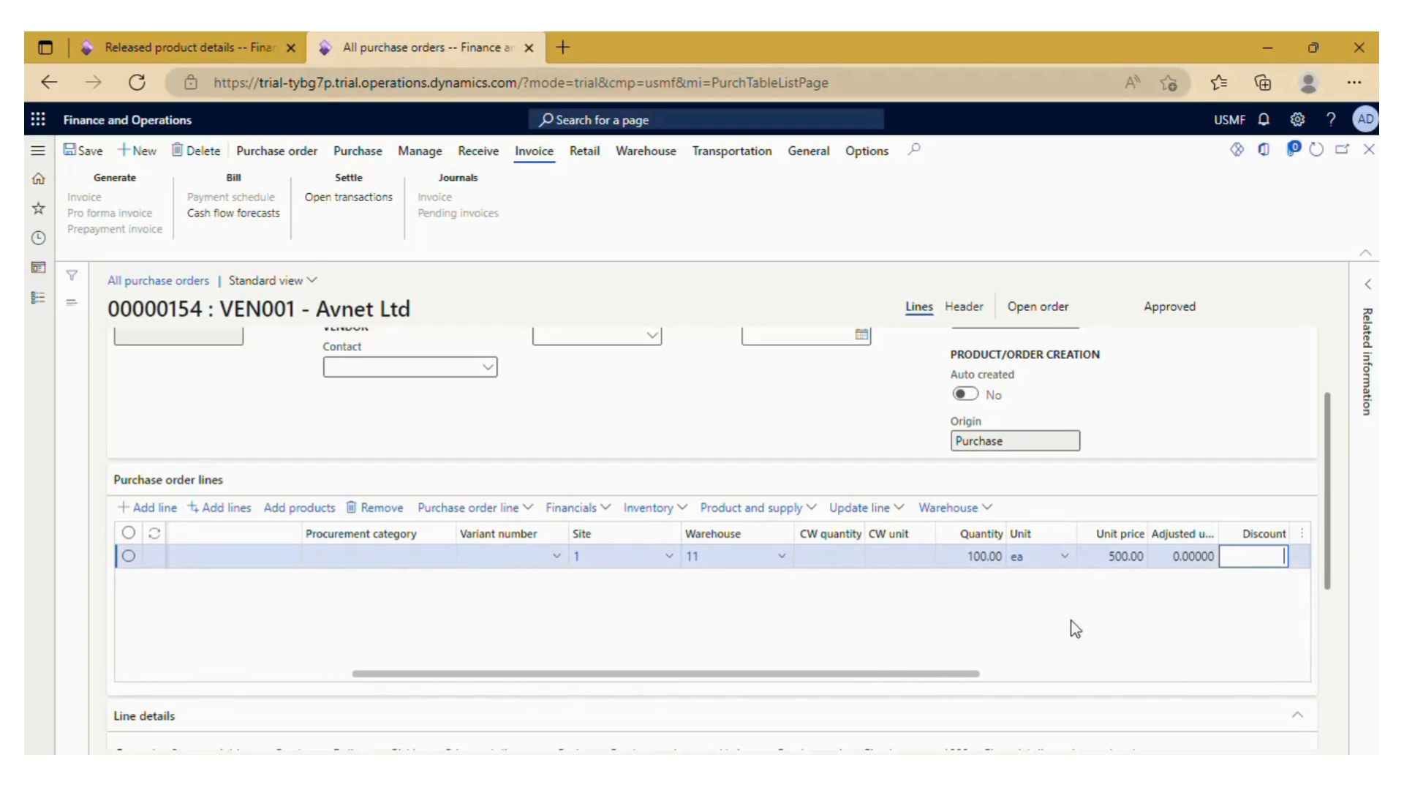
{"action": "left_click_drag", "start_coordinate": [730, 675], "coordinate": [872, 679]}
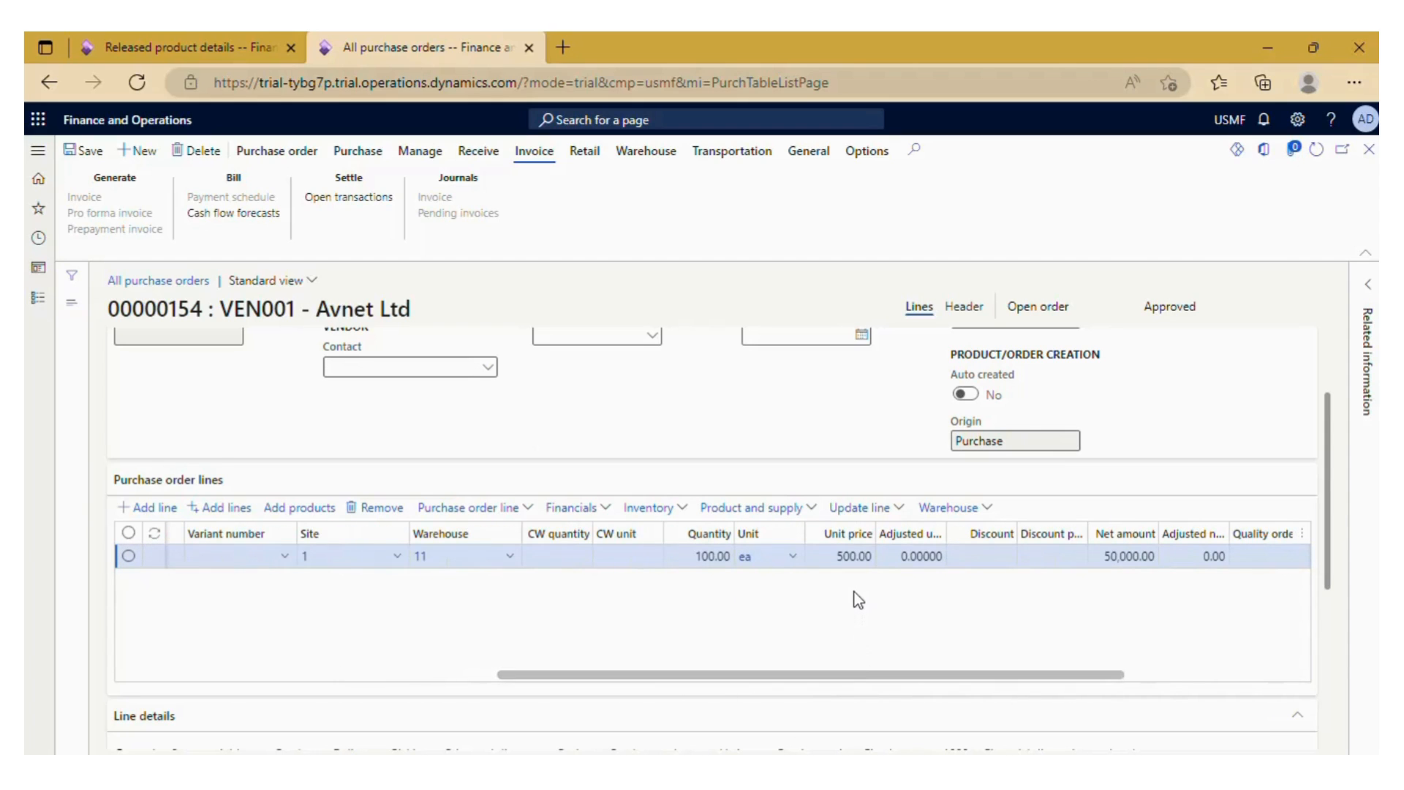
Step: Switch to Notepad and add "ITEM PRICE HAS REFLECTED DUE TO IN ITEM MASTER ITS PRICE IS MAINTAINED" below the item number
{"action": "left_click", "coordinate": [708, 768]}
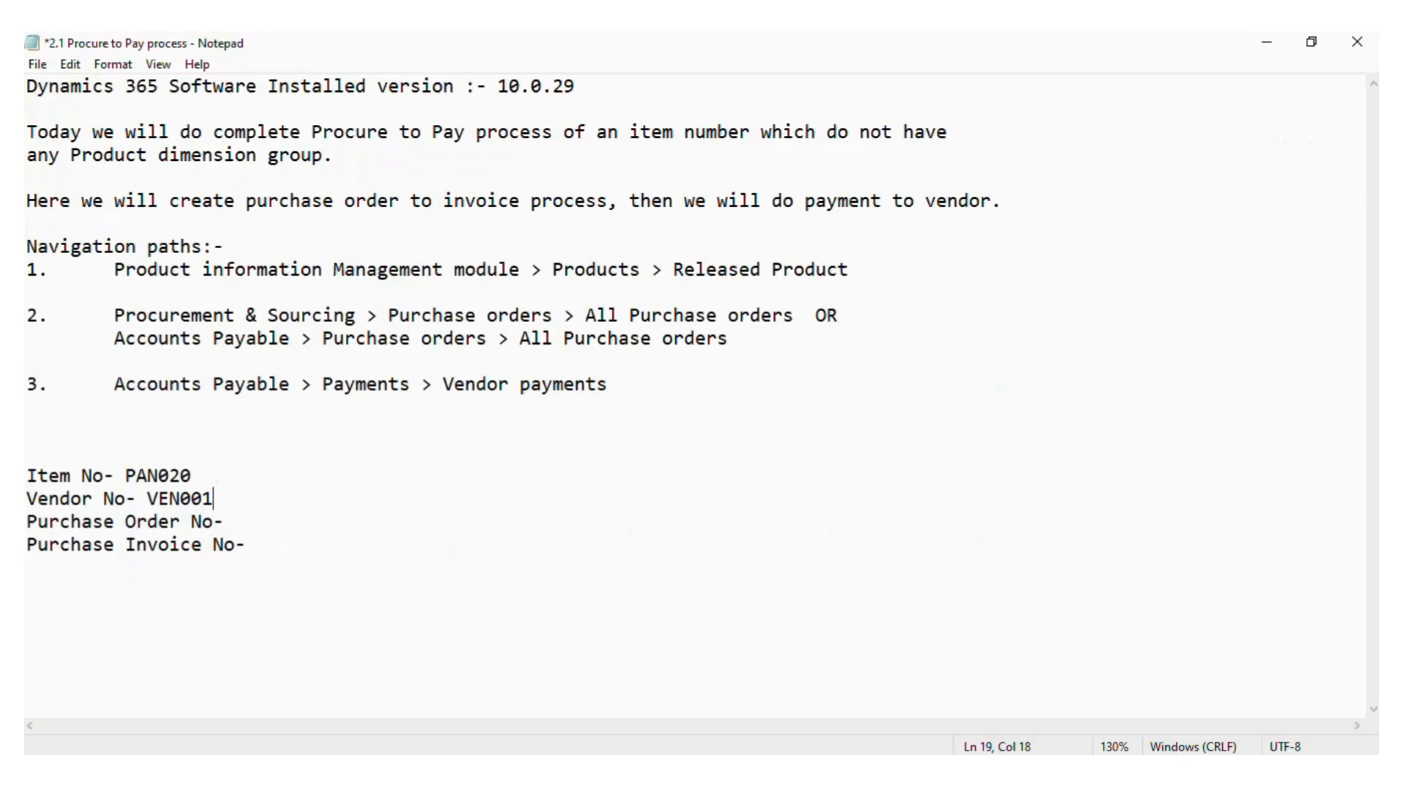
{"action": "left_click", "coordinate": [294, 476]}
{"action": "key", "text": "Return"}
{"action": "type", "text": "ITEM PRICE HAS REFLECTED"}
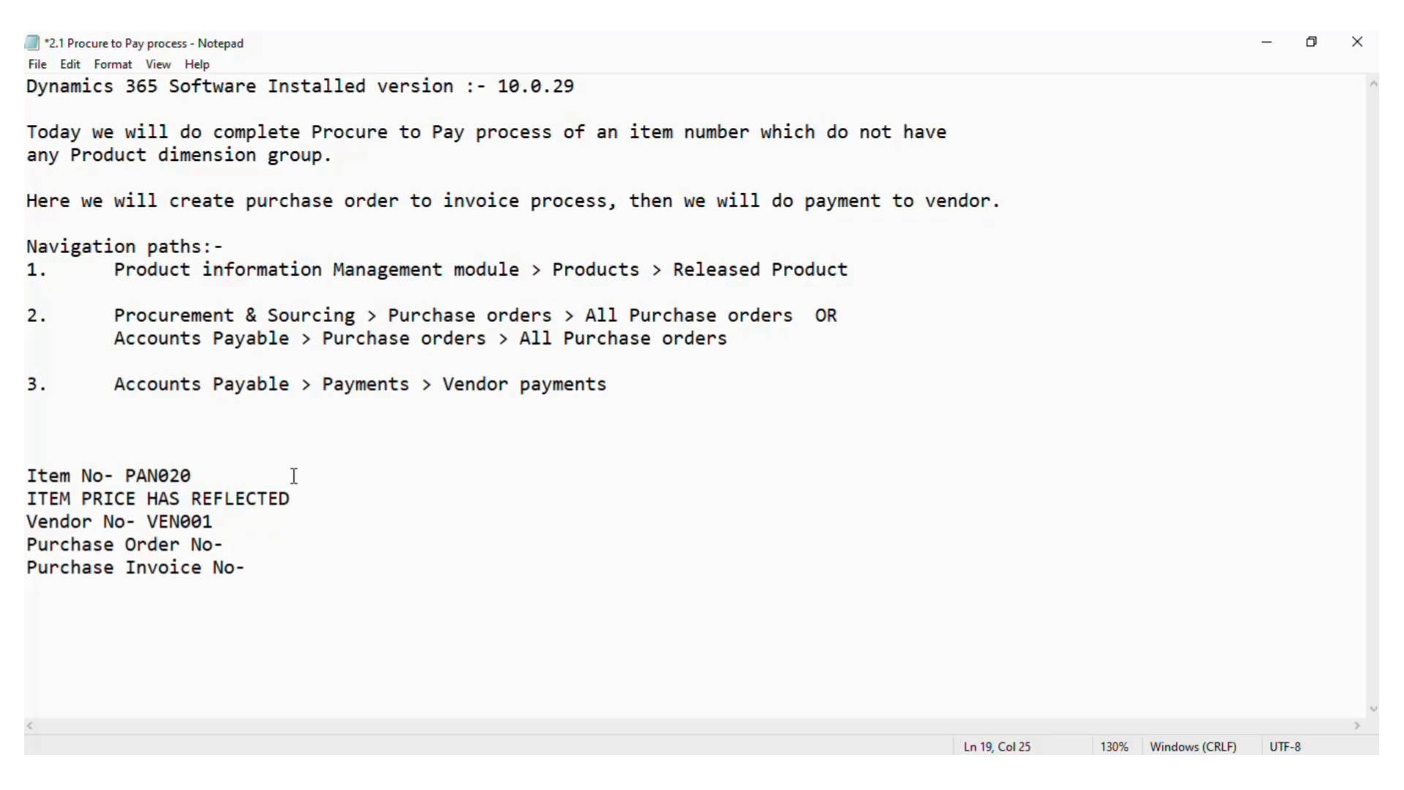
{"action": "type", "text": " DUE TO ITEM "}
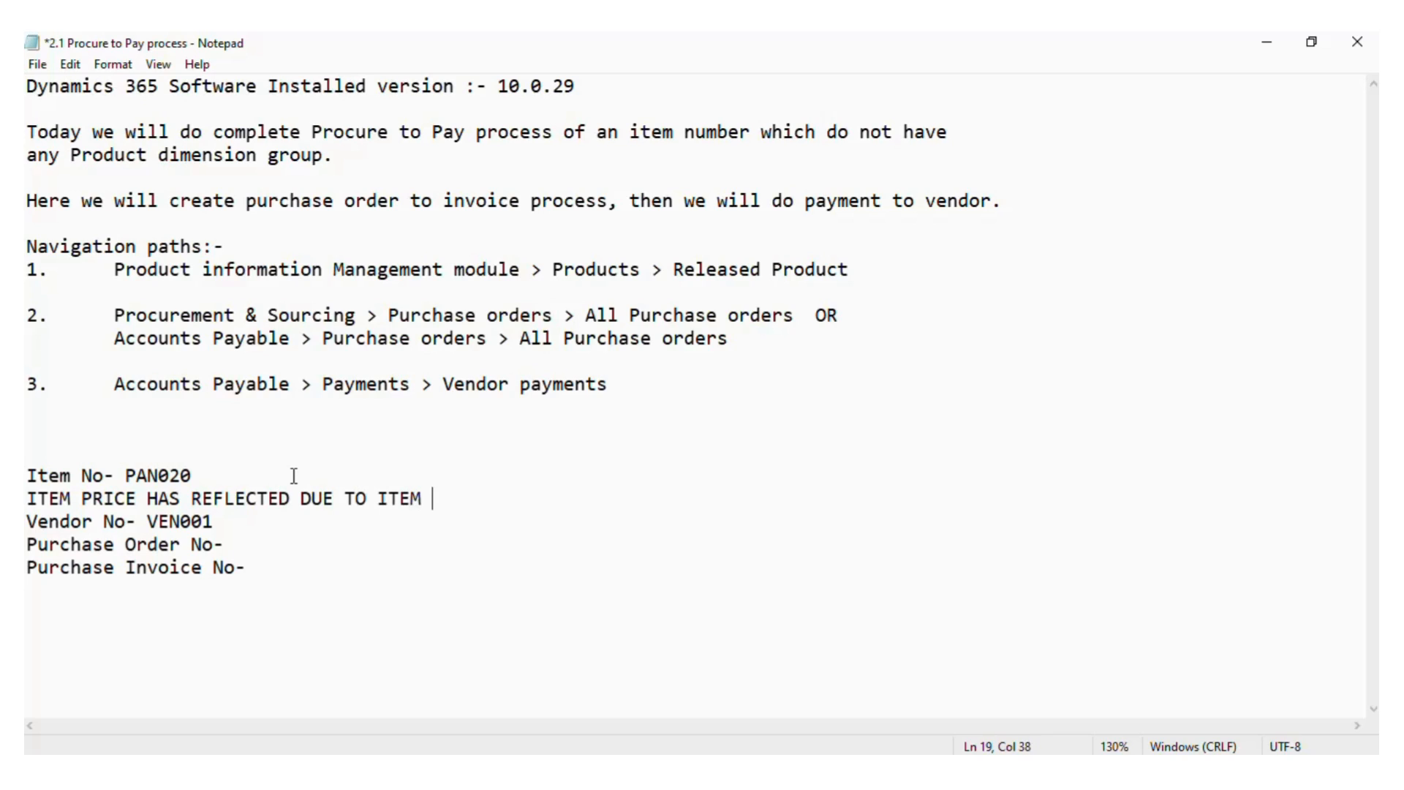
{"action": "type", "text": "MASTER"}
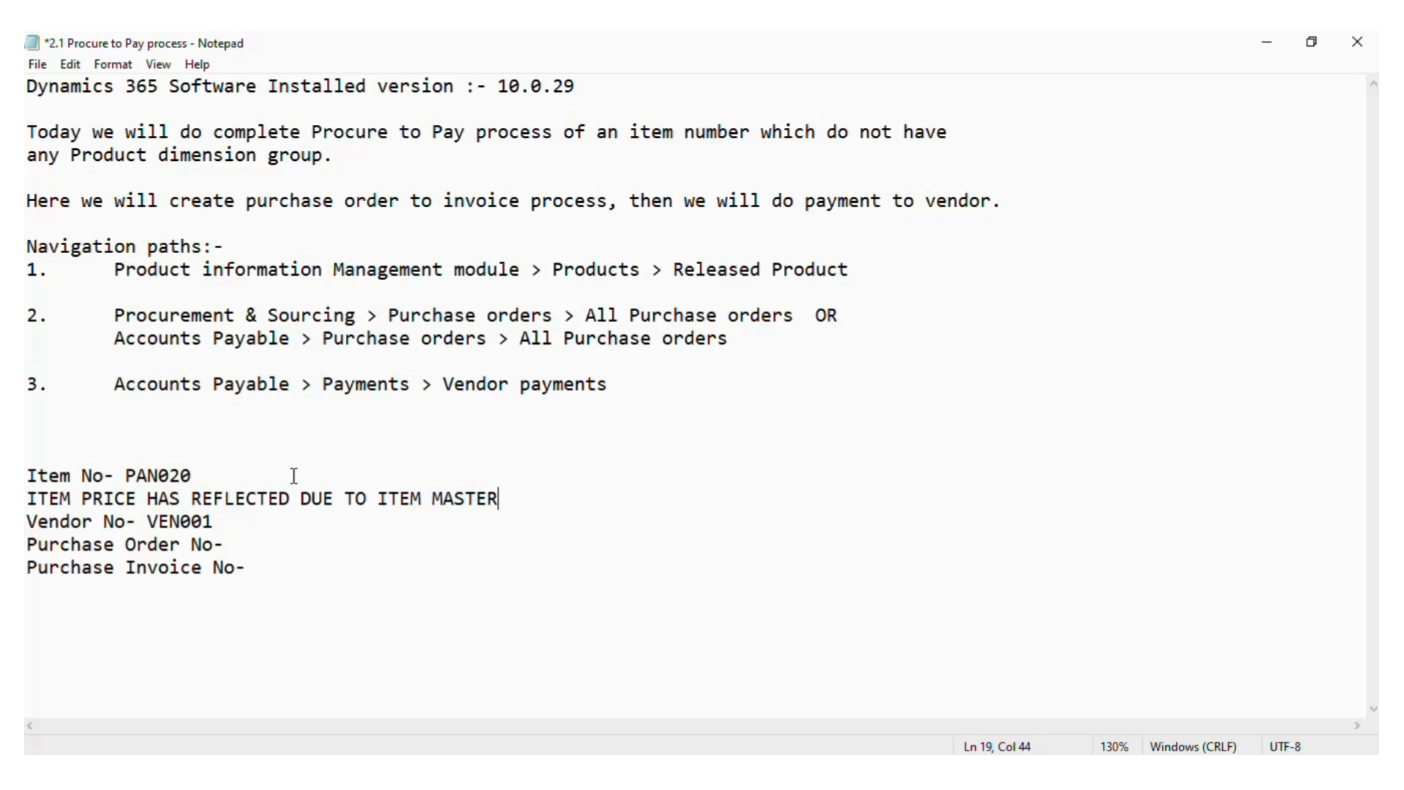
{"action": "type", "text": "I"}
{"action": "key", "text": "BackSpace"}
{"action": "key", "text": "BackSpace"}
{"action": "type", "text": "S PRICE IS MAINTAINED"}
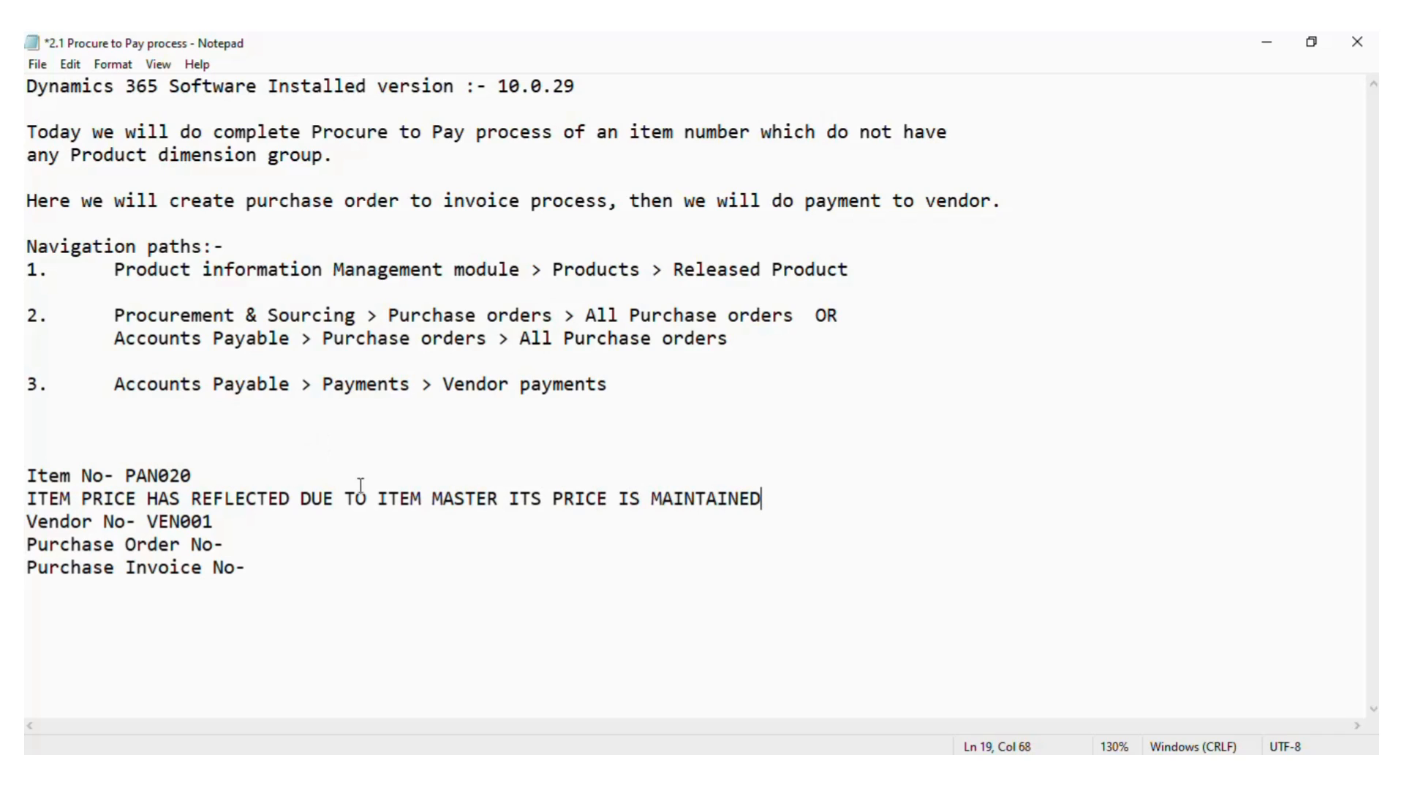
{"action": "left_click", "coordinate": [378, 498]}
{"action": "type", "text": "IN"}
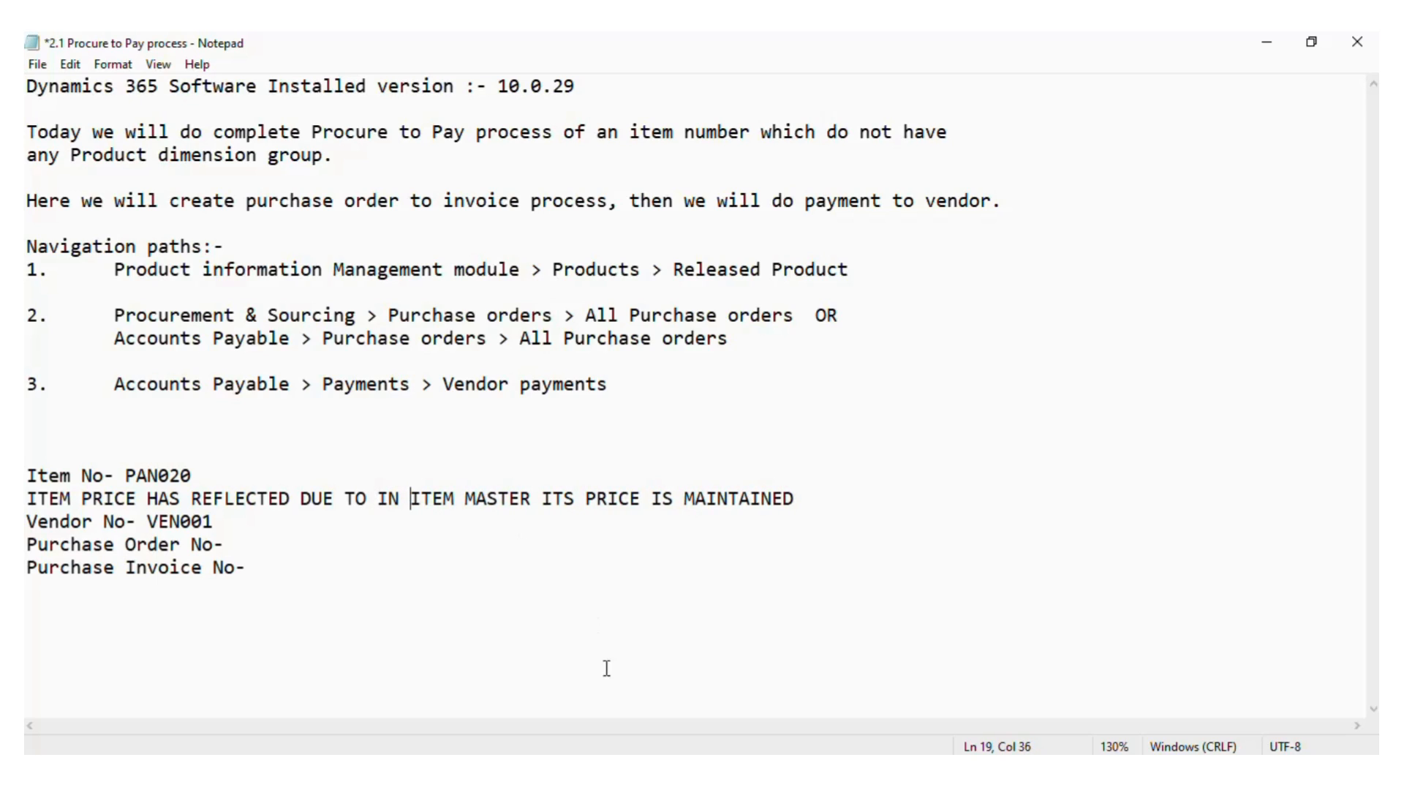
Step: Switch back to Finance and Operations, set the PAN020 line's discount percentage to 5, and save the purchase order
{"action": "key", "text": "alt+Tab"}
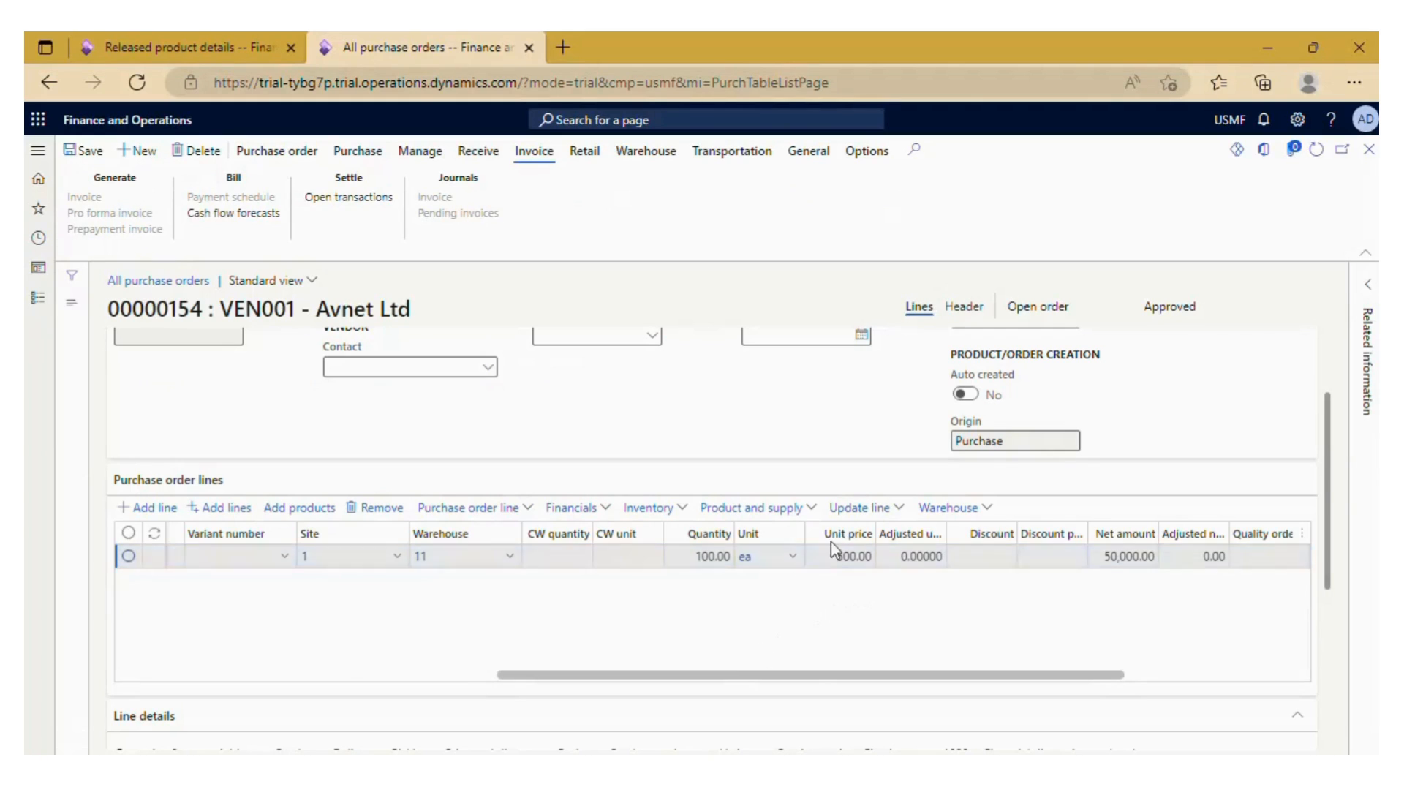
{"action": "left_click_drag", "start_coordinate": [1020, 678], "coordinate": [1124, 679]}
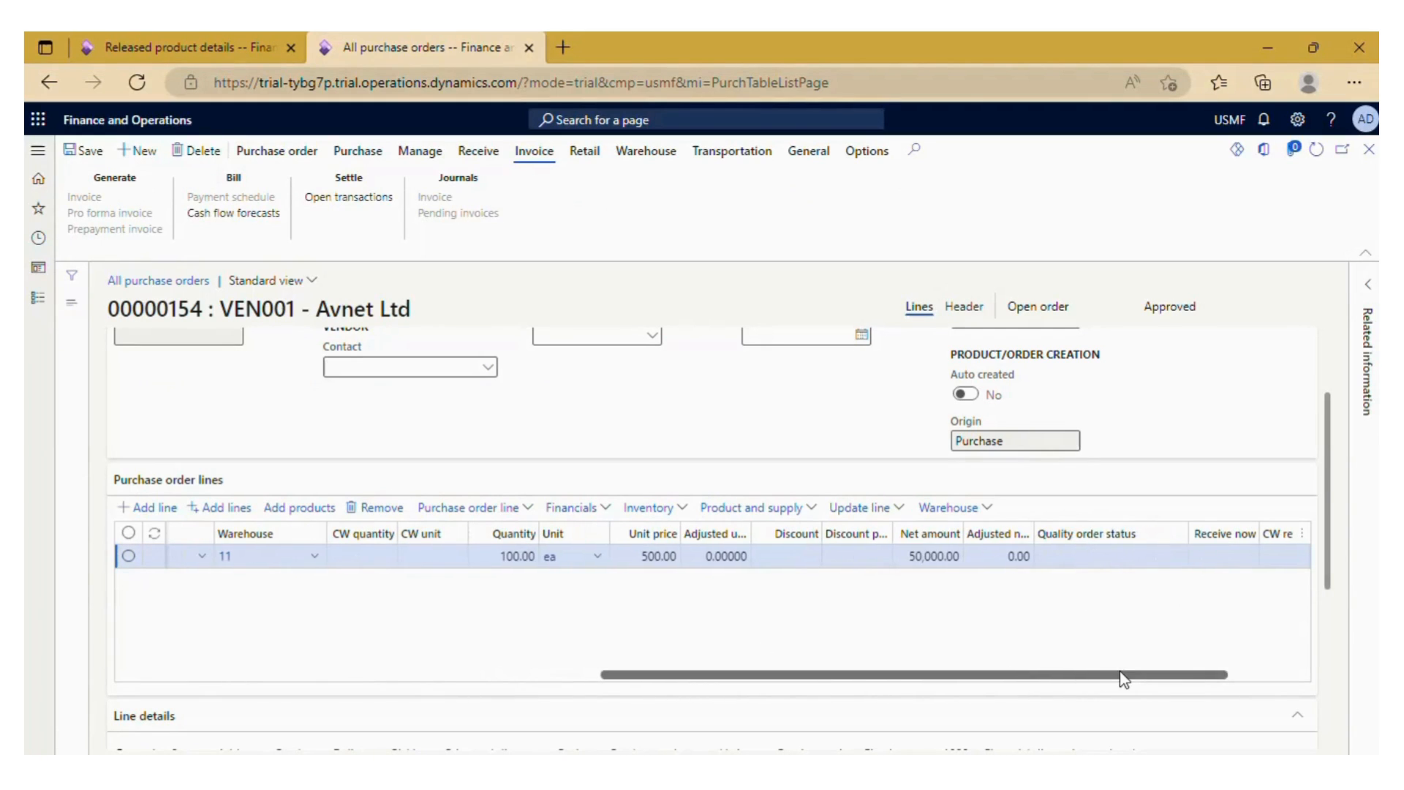
{"action": "left_click", "coordinate": [853, 558]}
{"action": "type", "text": "5"}
{"action": "left_click", "coordinate": [840, 604]}
{"action": "left_click_drag", "start_coordinate": [768, 674], "coordinate": [266, 657]}
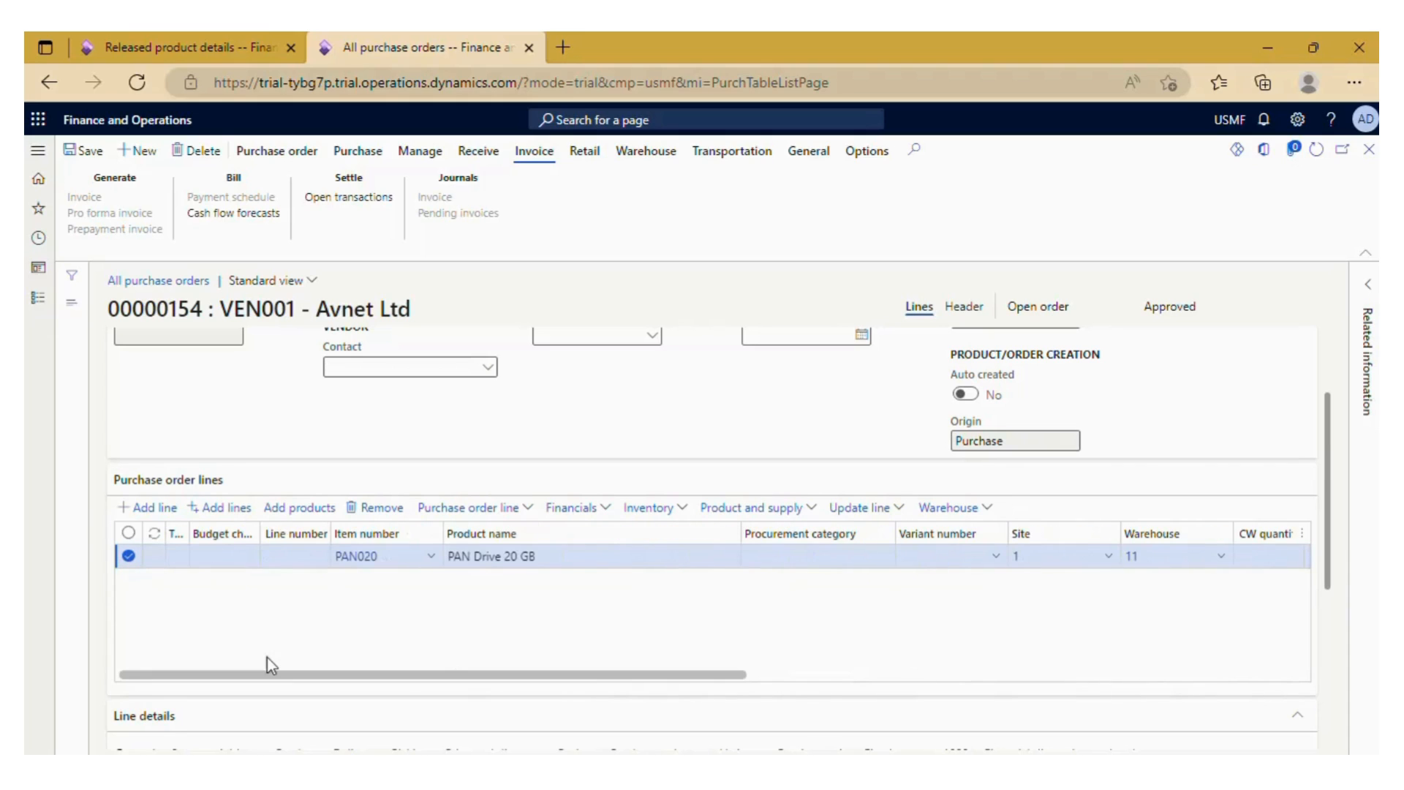
{"action": "left_click", "coordinate": [81, 156]}
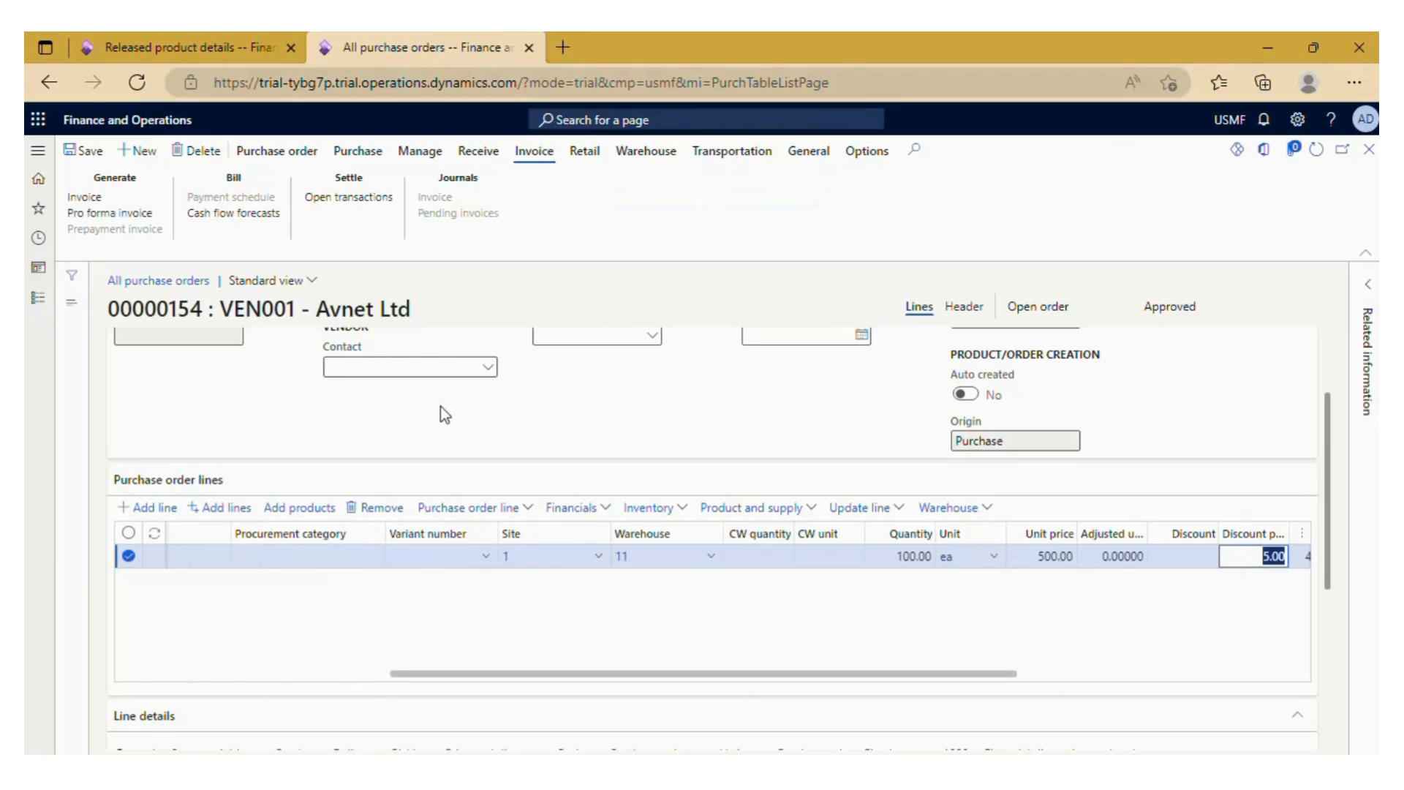
Step: Review the PAN020 line's general, setup, address, product, delivery, picking, and price and discount details
{"action": "scroll", "coordinate": [440, 406], "scroll_direction": "down", "scroll_amount": 4}
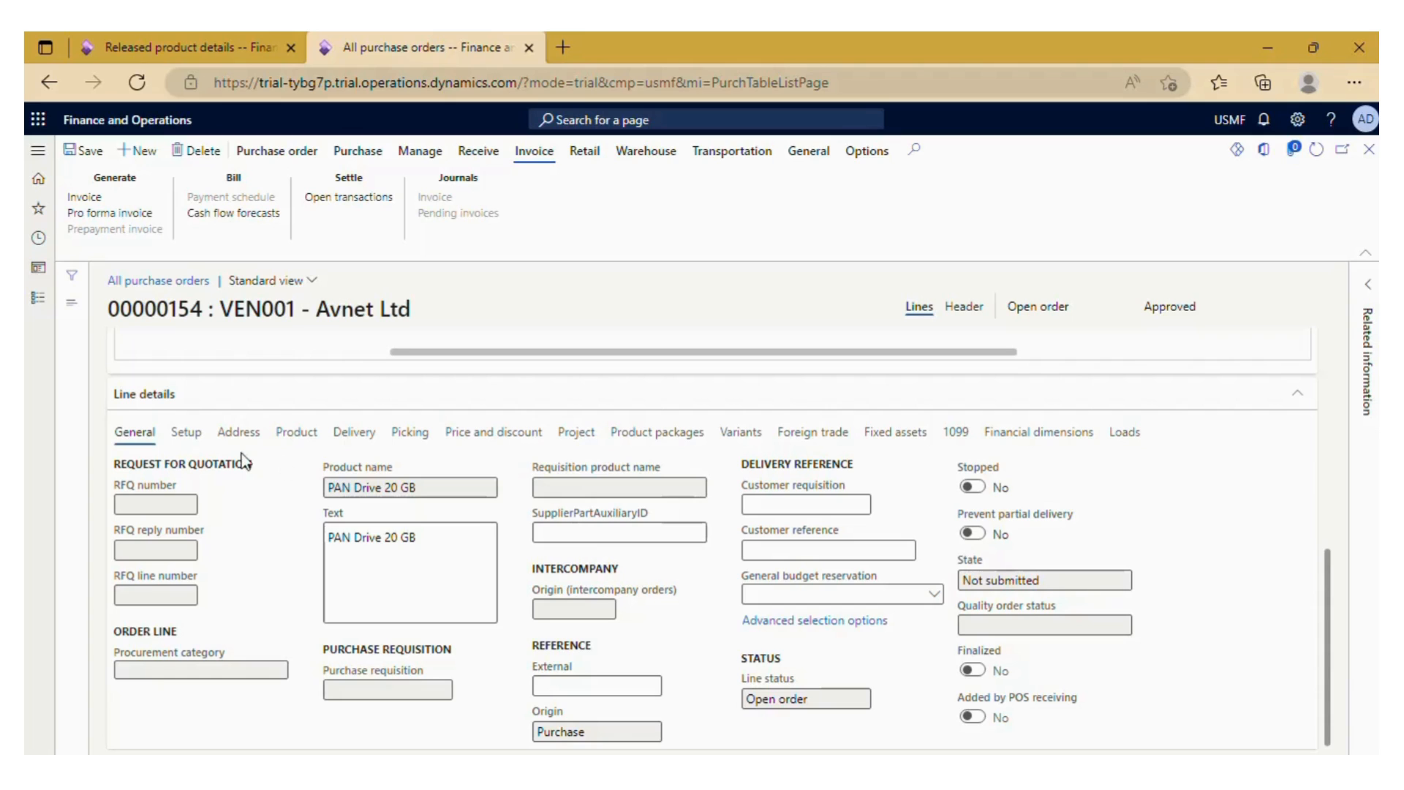
{"action": "left_click", "coordinate": [186, 433]}
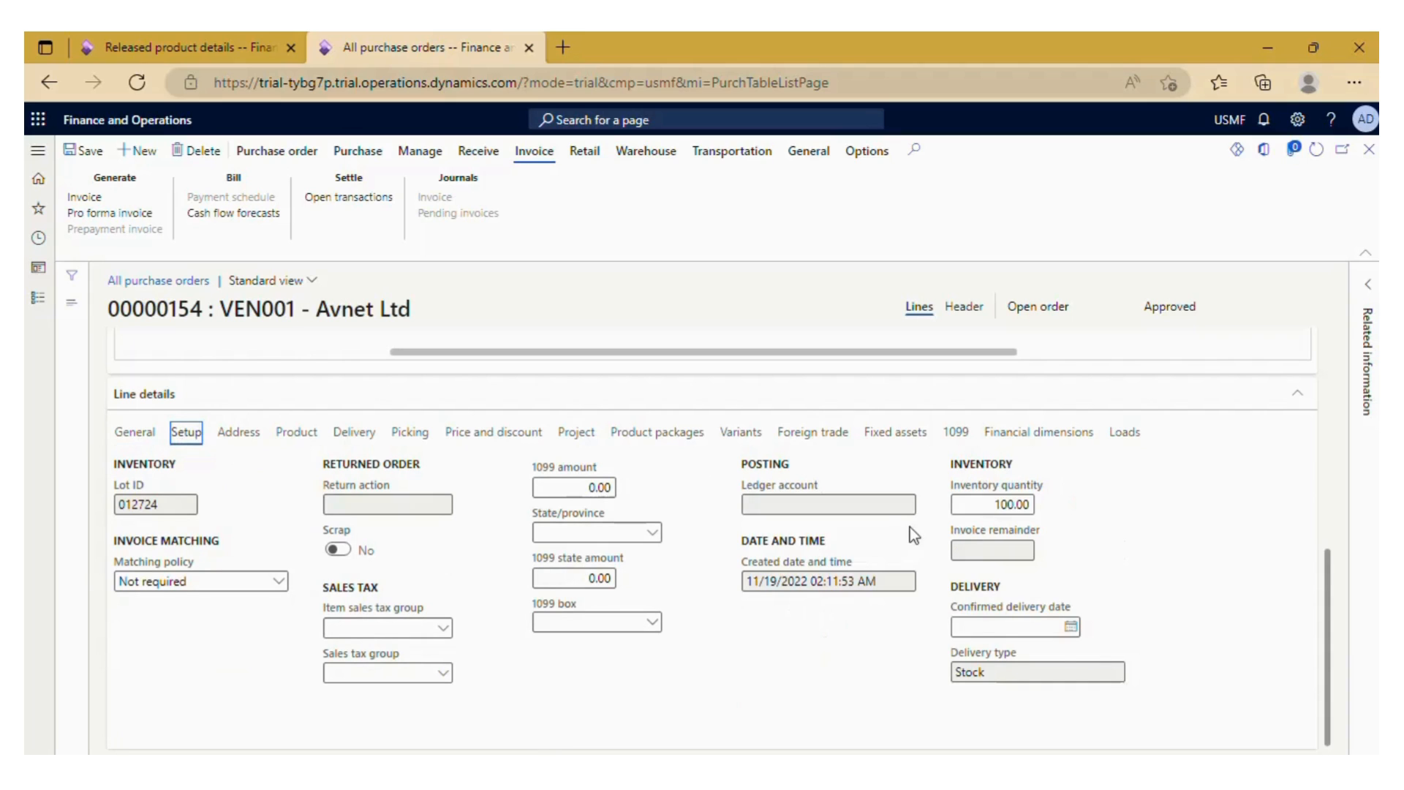
{"action": "left_click", "coordinate": [237, 437]}
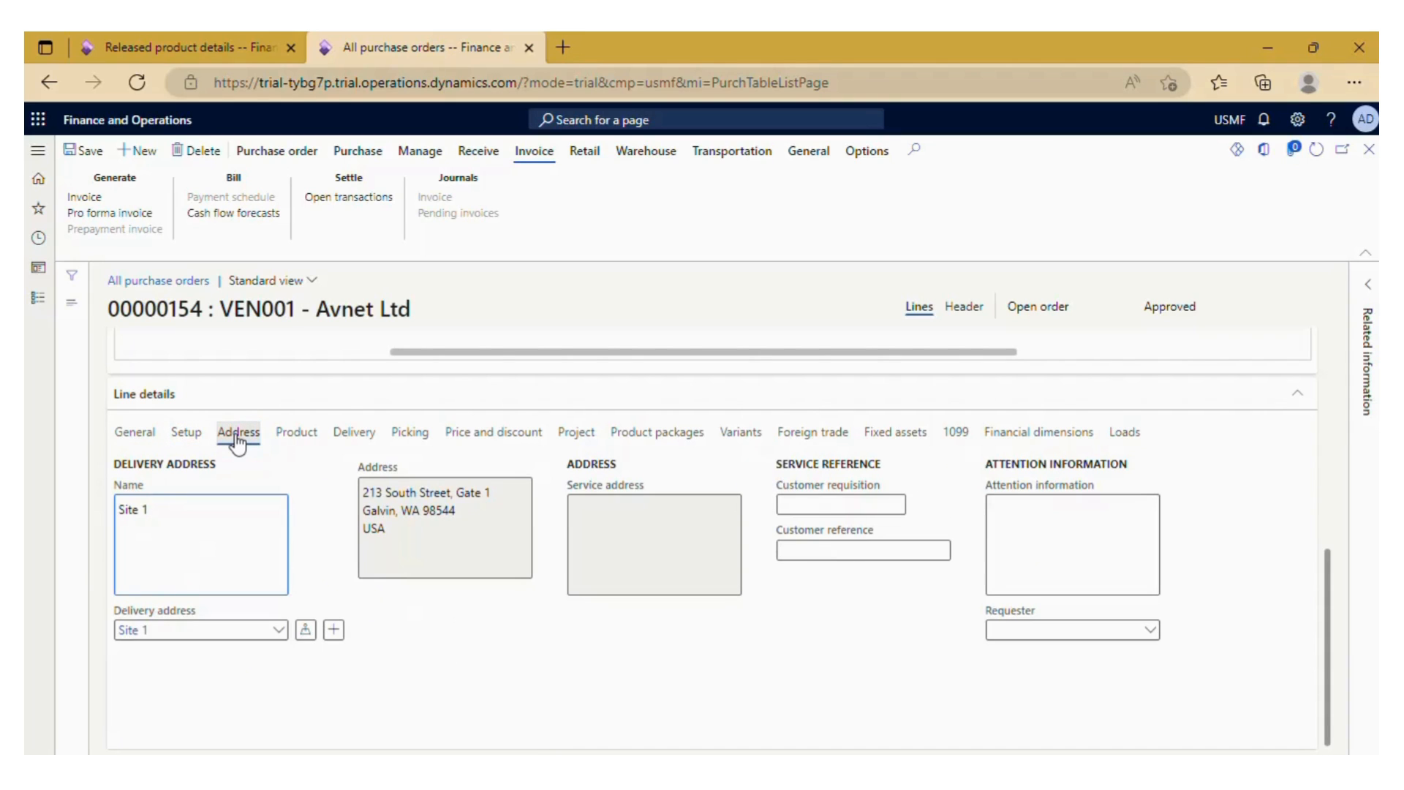
{"action": "left_click", "coordinate": [296, 432]}
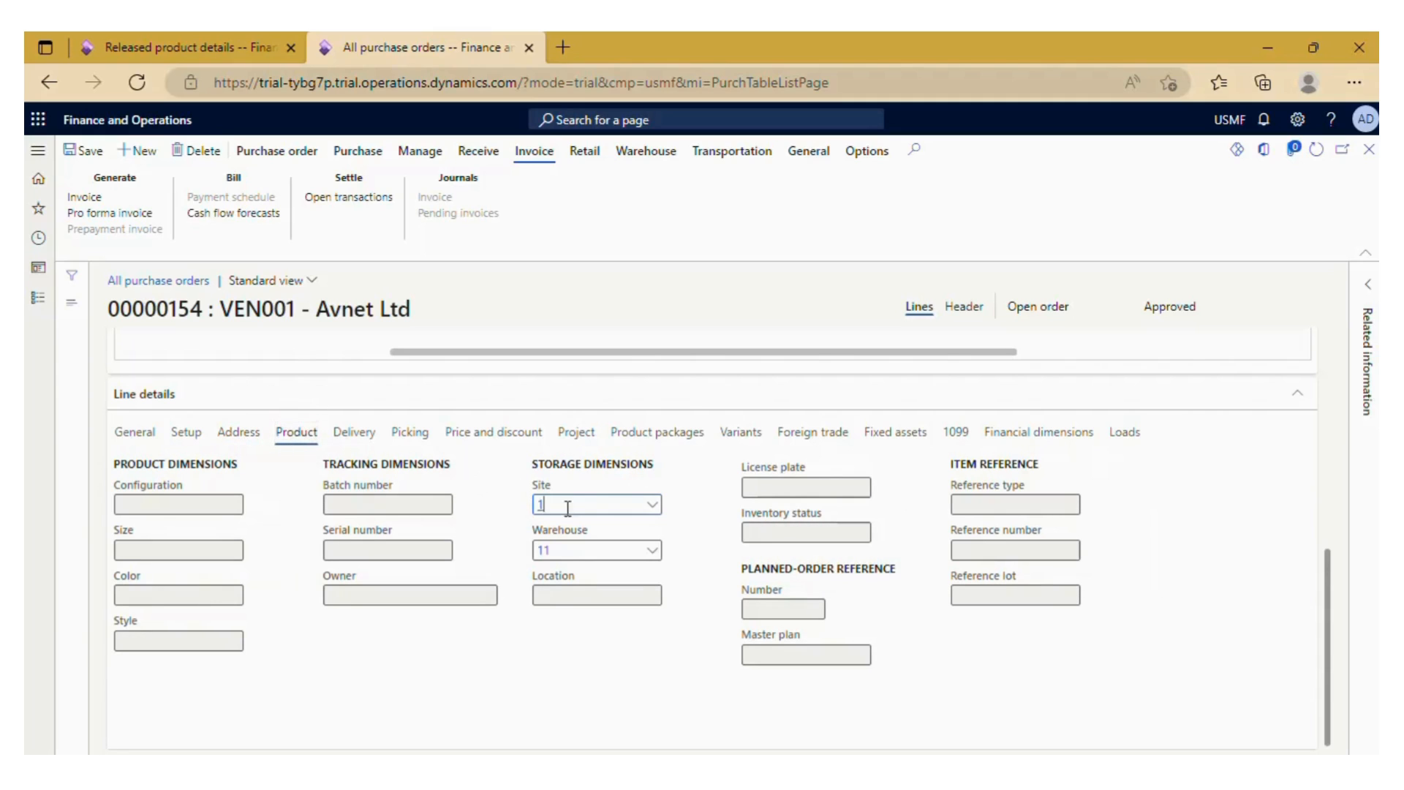
{"action": "left_click", "coordinate": [342, 437]}
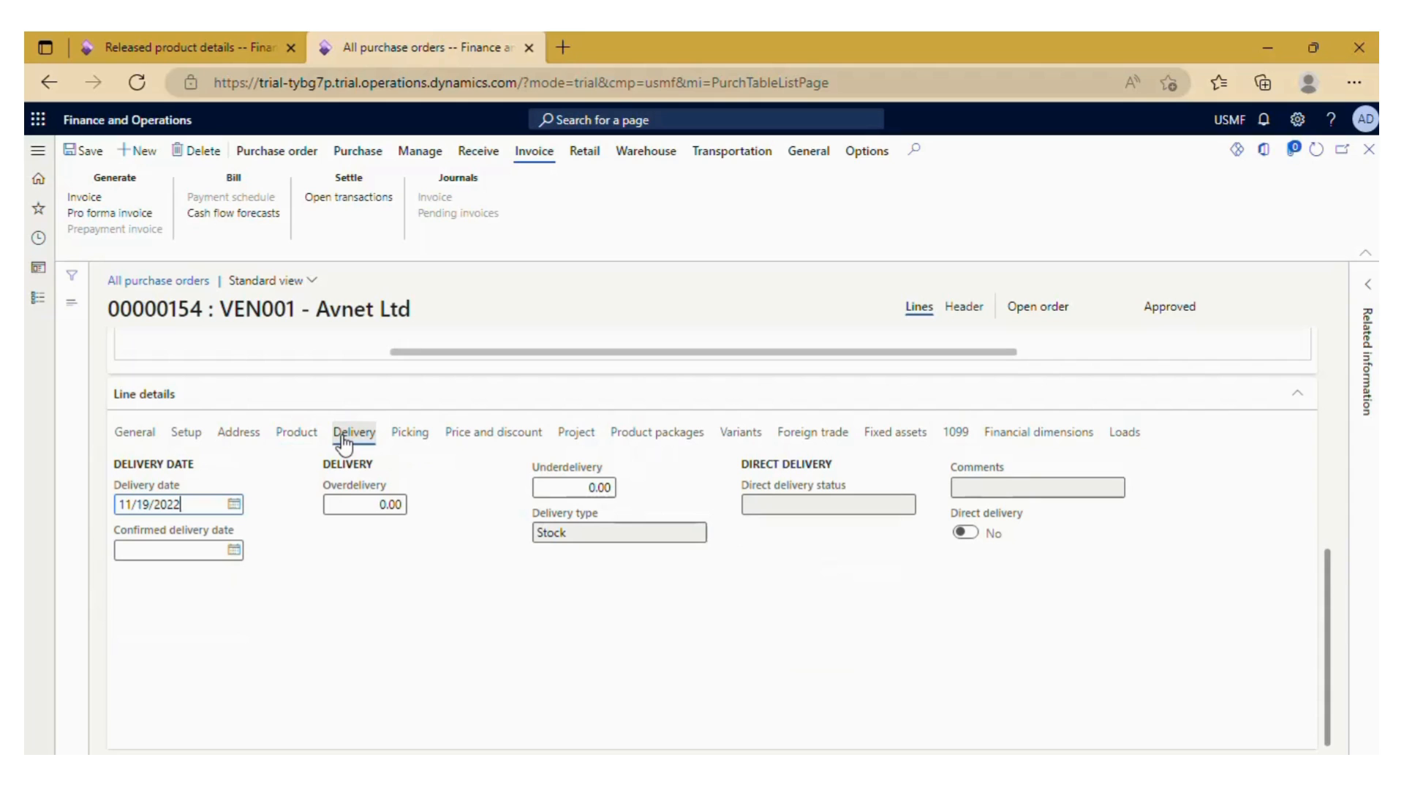
{"action": "left_click", "coordinate": [419, 438]}
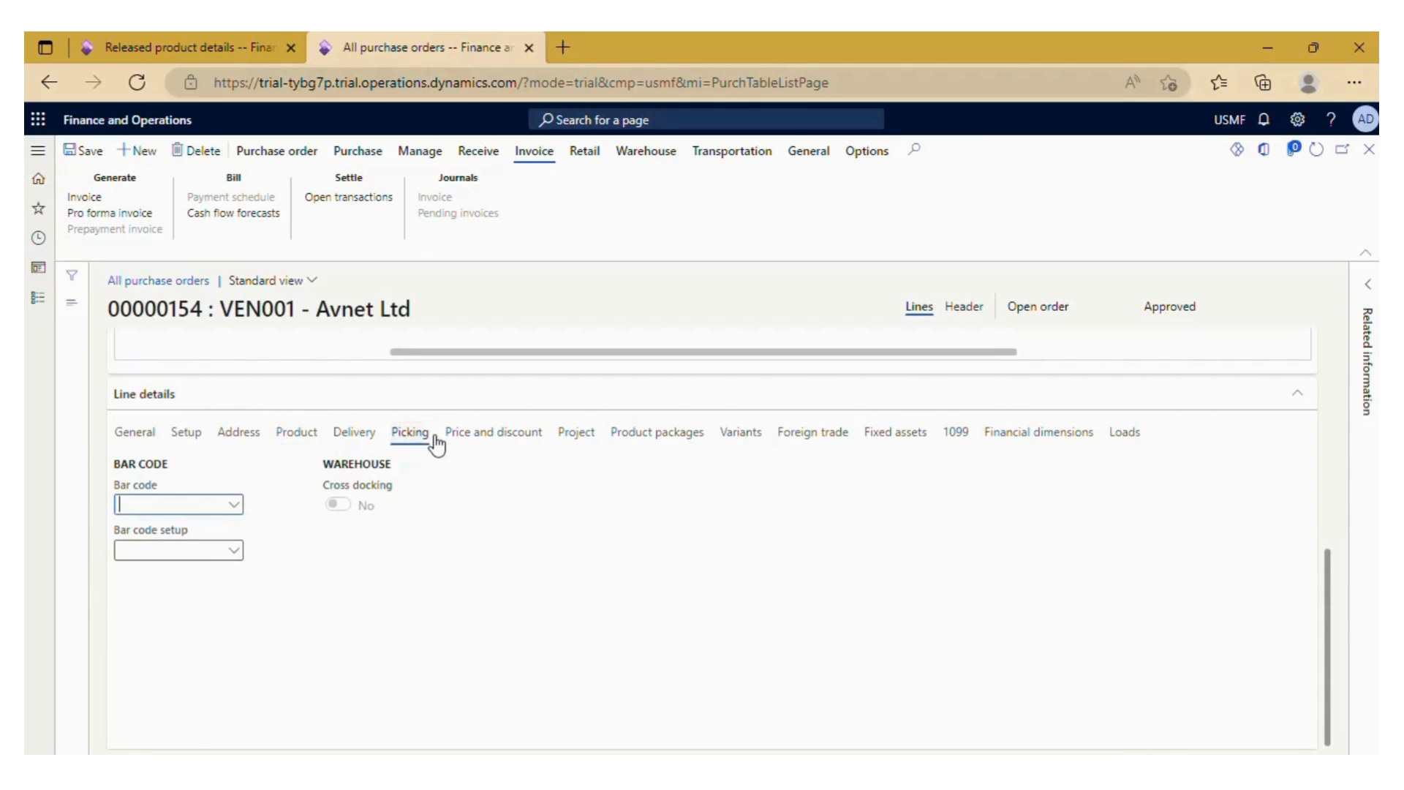
{"action": "left_click", "coordinate": [473, 440]}
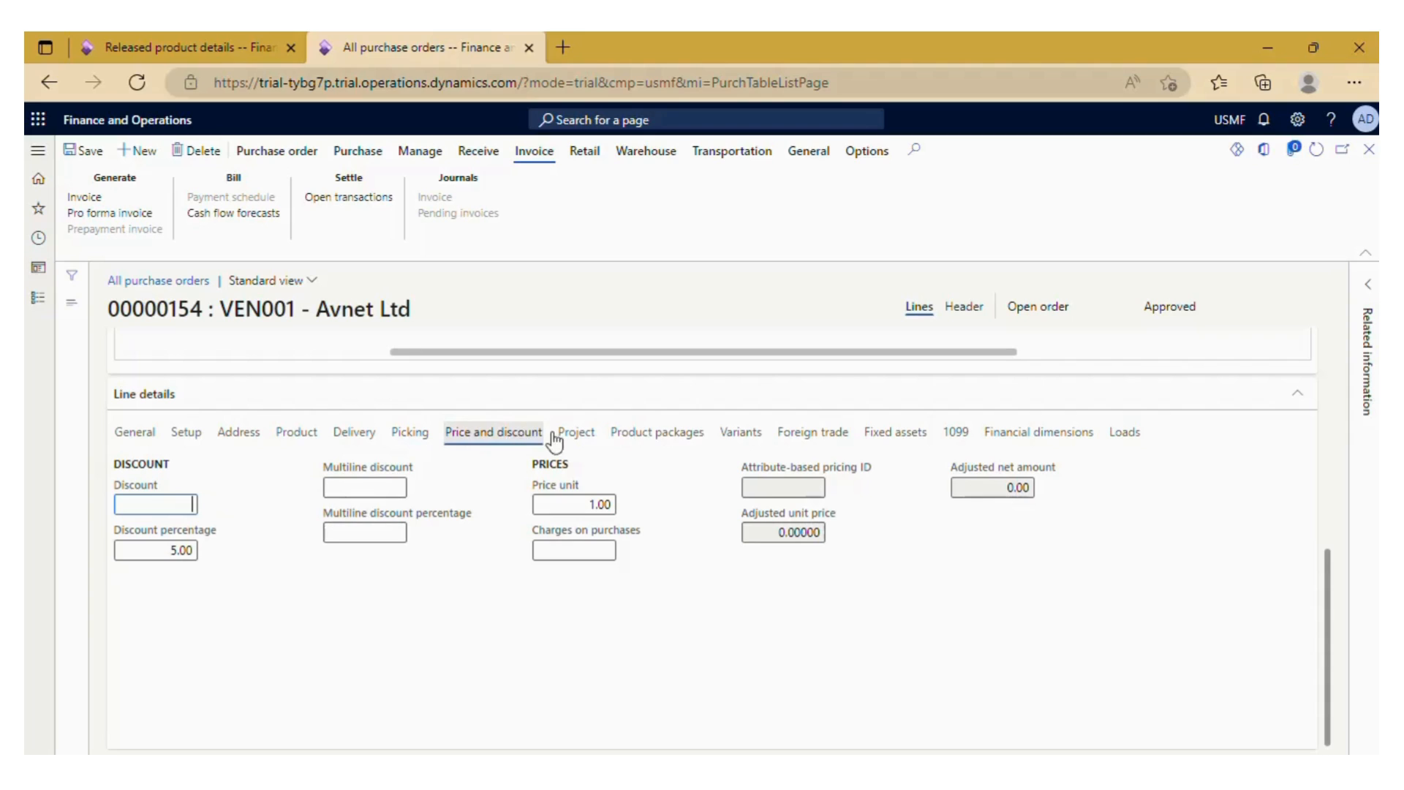
Step: Review the purchase order's header information, including its general and setup sections with the posting profile
{"action": "left_click", "coordinate": [958, 316]}
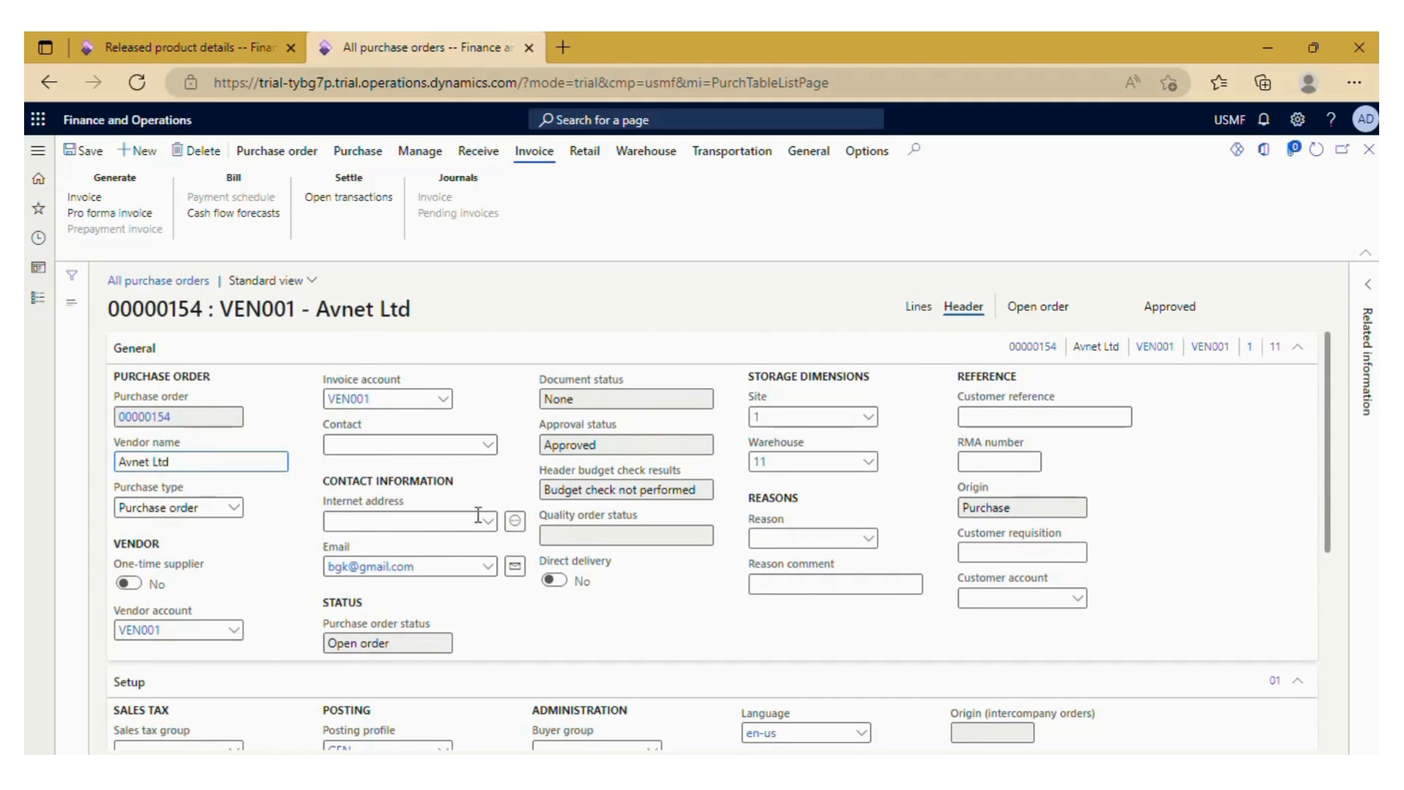
{"action": "scroll", "coordinate": [730, 490], "scroll_direction": "down", "scroll_amount": 2}
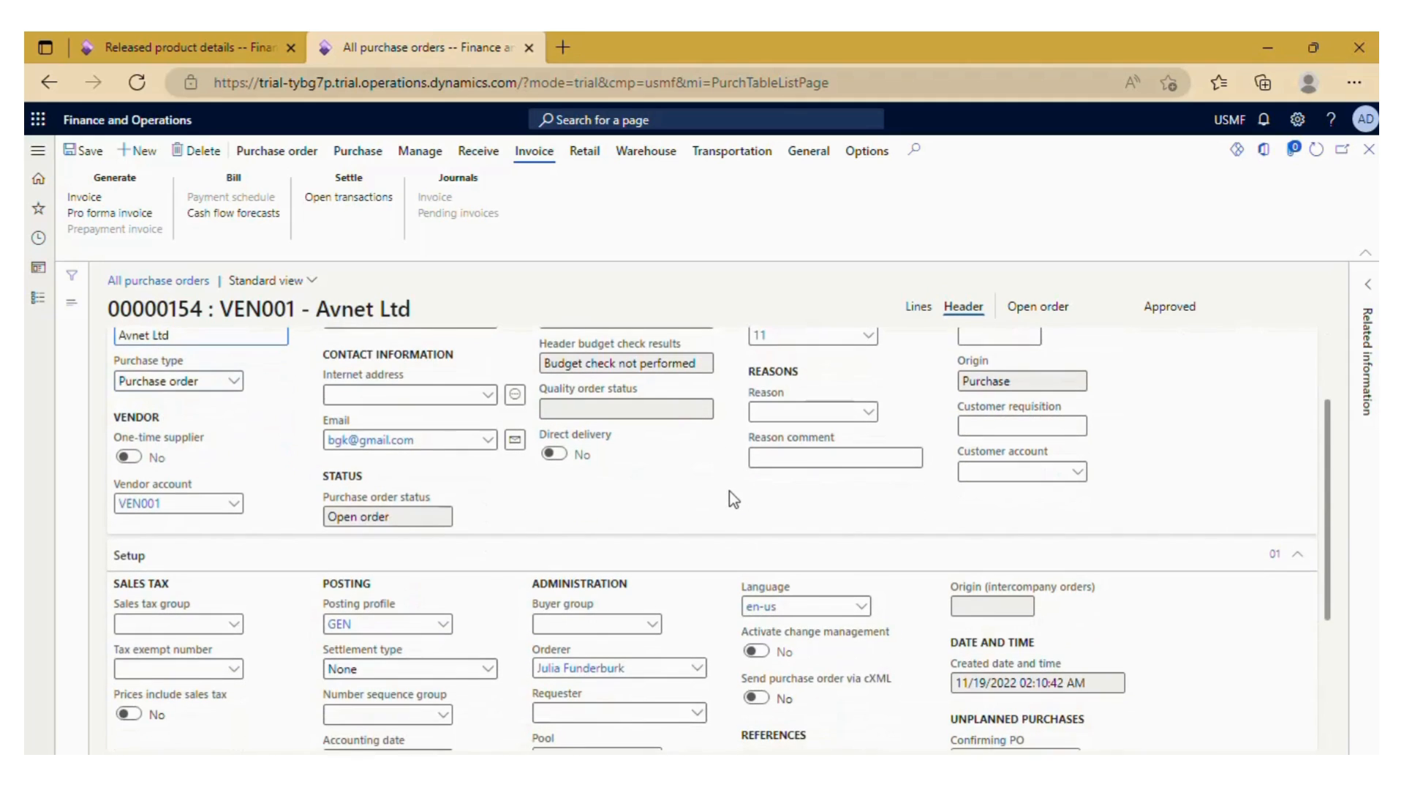
{"action": "scroll", "coordinate": [730, 500], "scroll_direction": "down", "scroll_amount": 2}
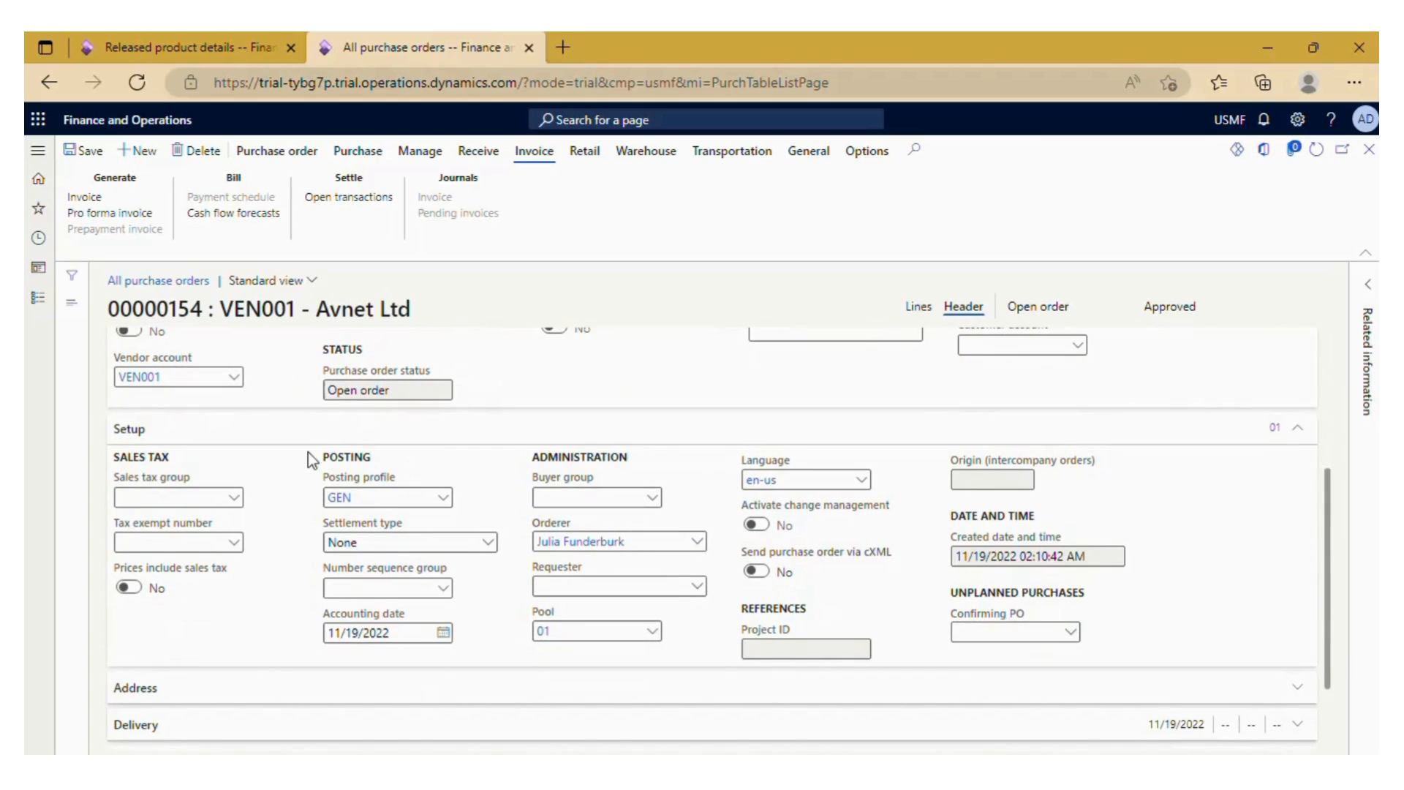
{"action": "left_click", "coordinate": [347, 500]}
{"action": "scroll", "coordinate": [833, 589], "scroll_direction": "down", "scroll_amount": 2}
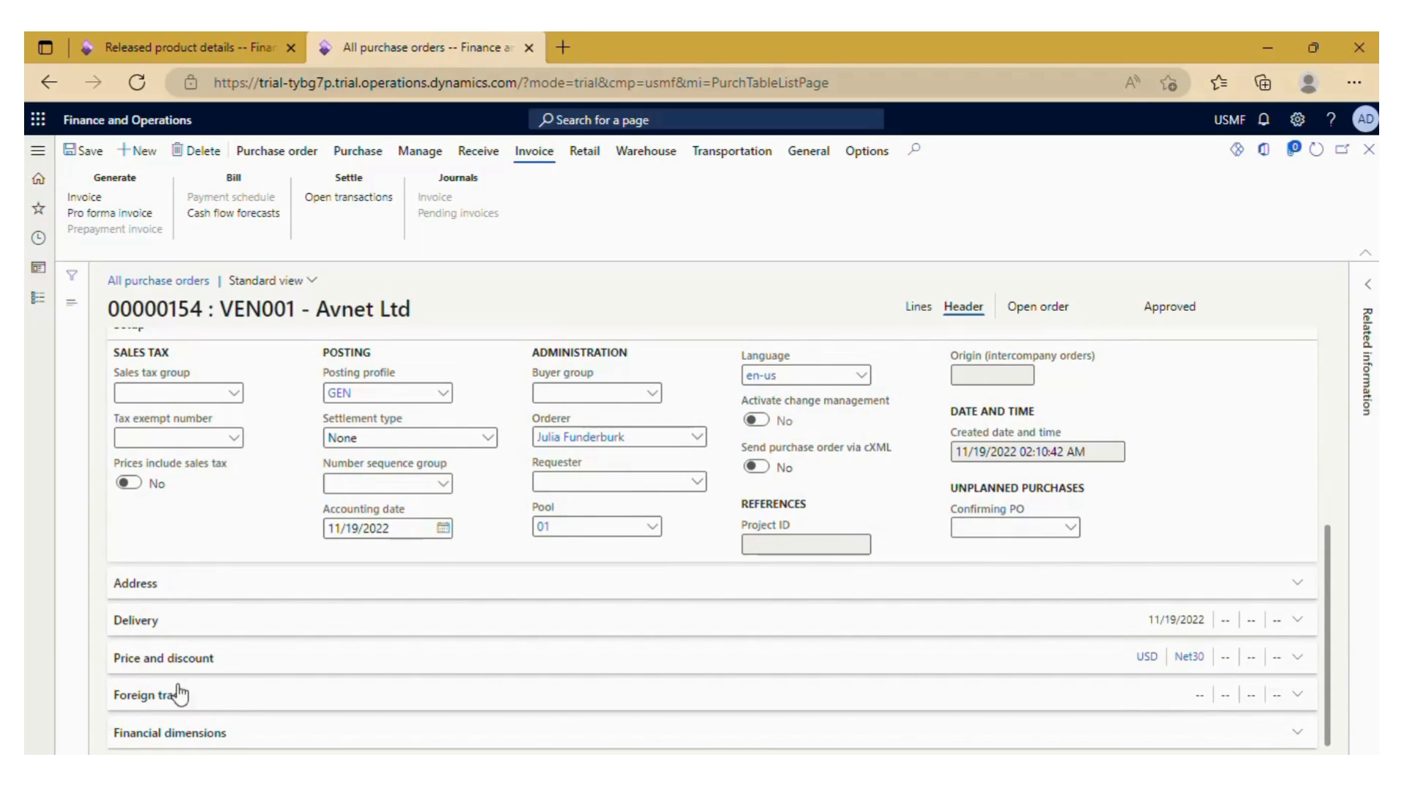
Step: Return to the purchase order's lines view, save the order and confirm it
{"action": "left_click", "coordinate": [919, 307]}
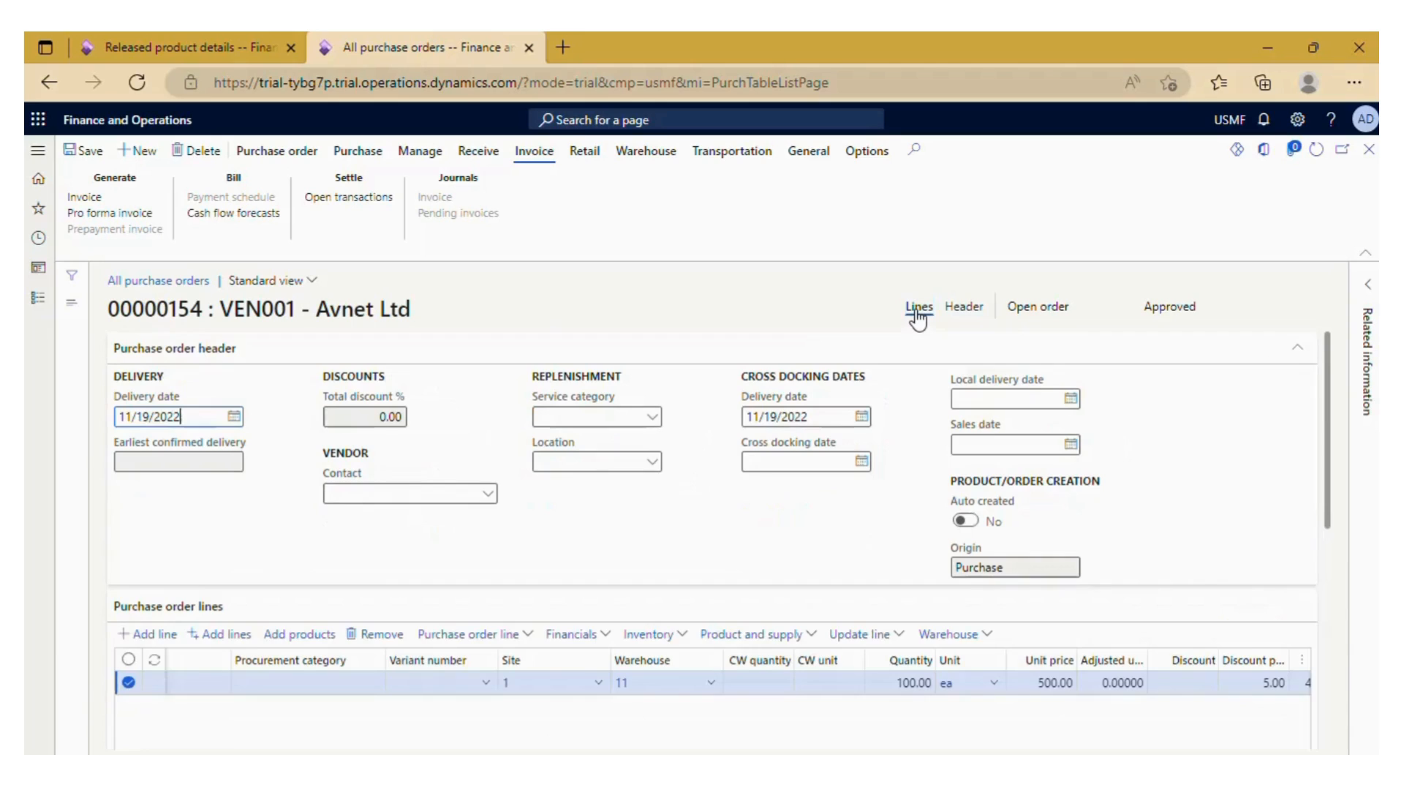
{"action": "scroll", "coordinate": [560, 490], "scroll_direction": "down", "scroll_amount": 3}
{"action": "left_click", "coordinate": [94, 152]}
{"action": "left_click", "coordinate": [354, 152]}
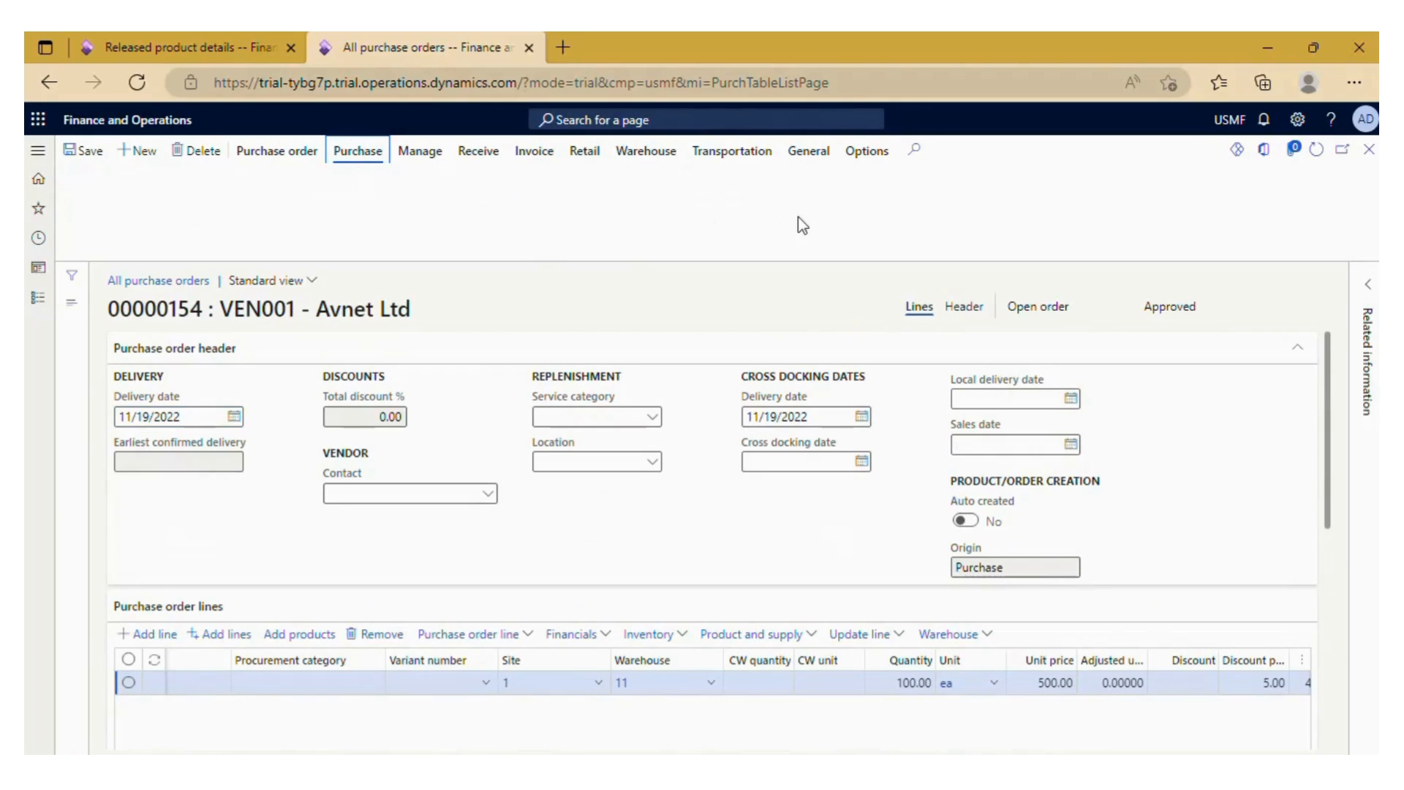
{"action": "left_click", "coordinate": [834, 198]}
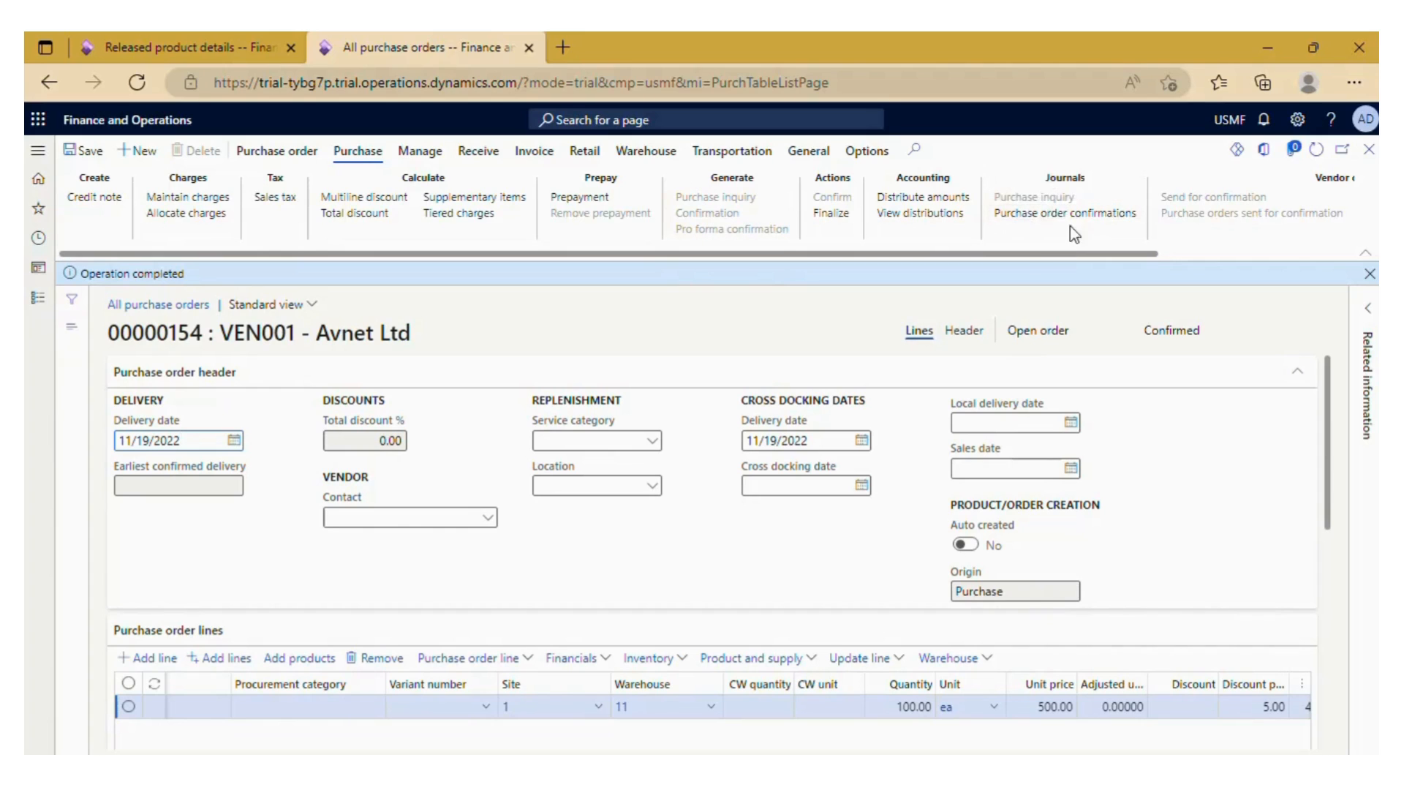
Step: Open the purchase order confirmations journal and generate the original preview of the Avnet Ltd order's confirmation
{"action": "left_click", "coordinate": [1013, 216]}
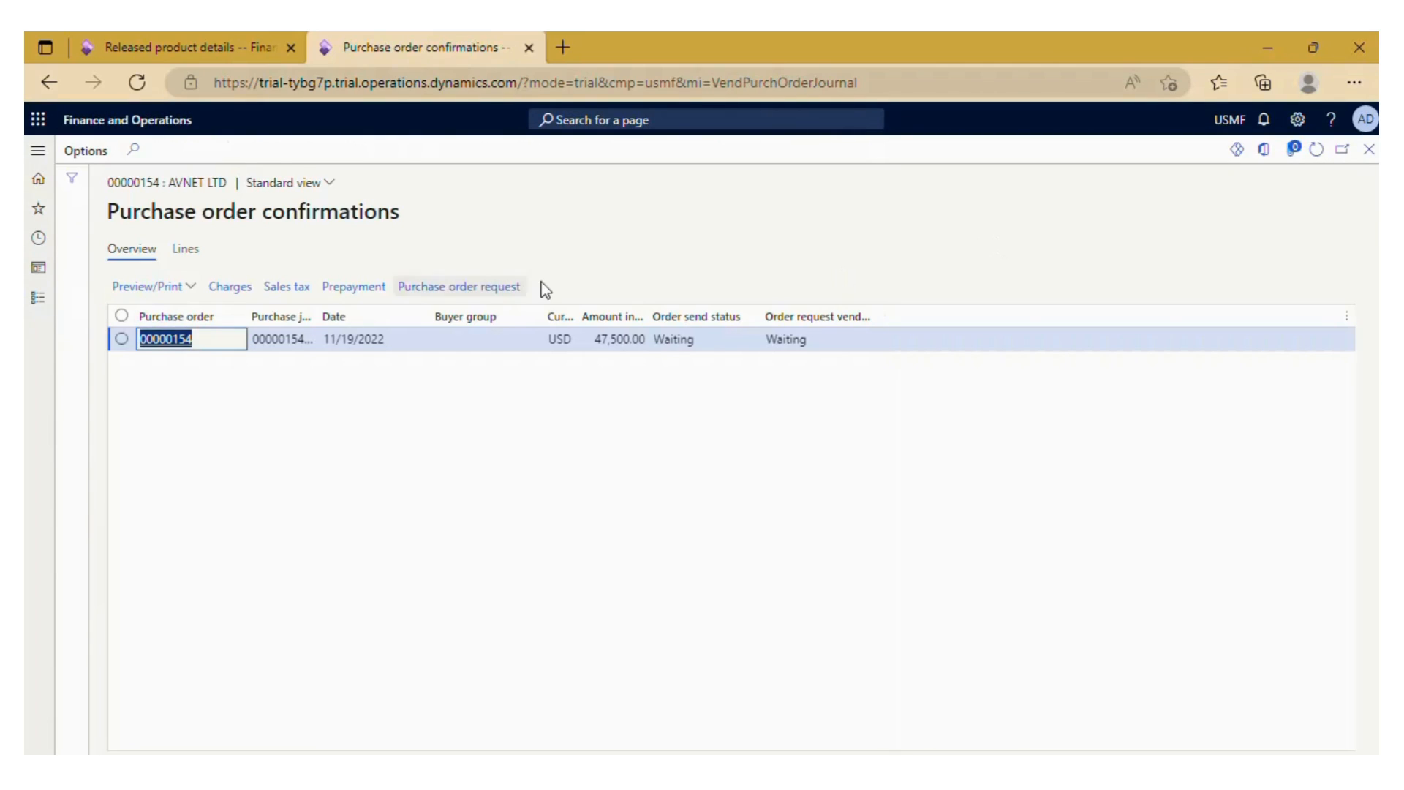
{"action": "left_click", "coordinate": [122, 339]}
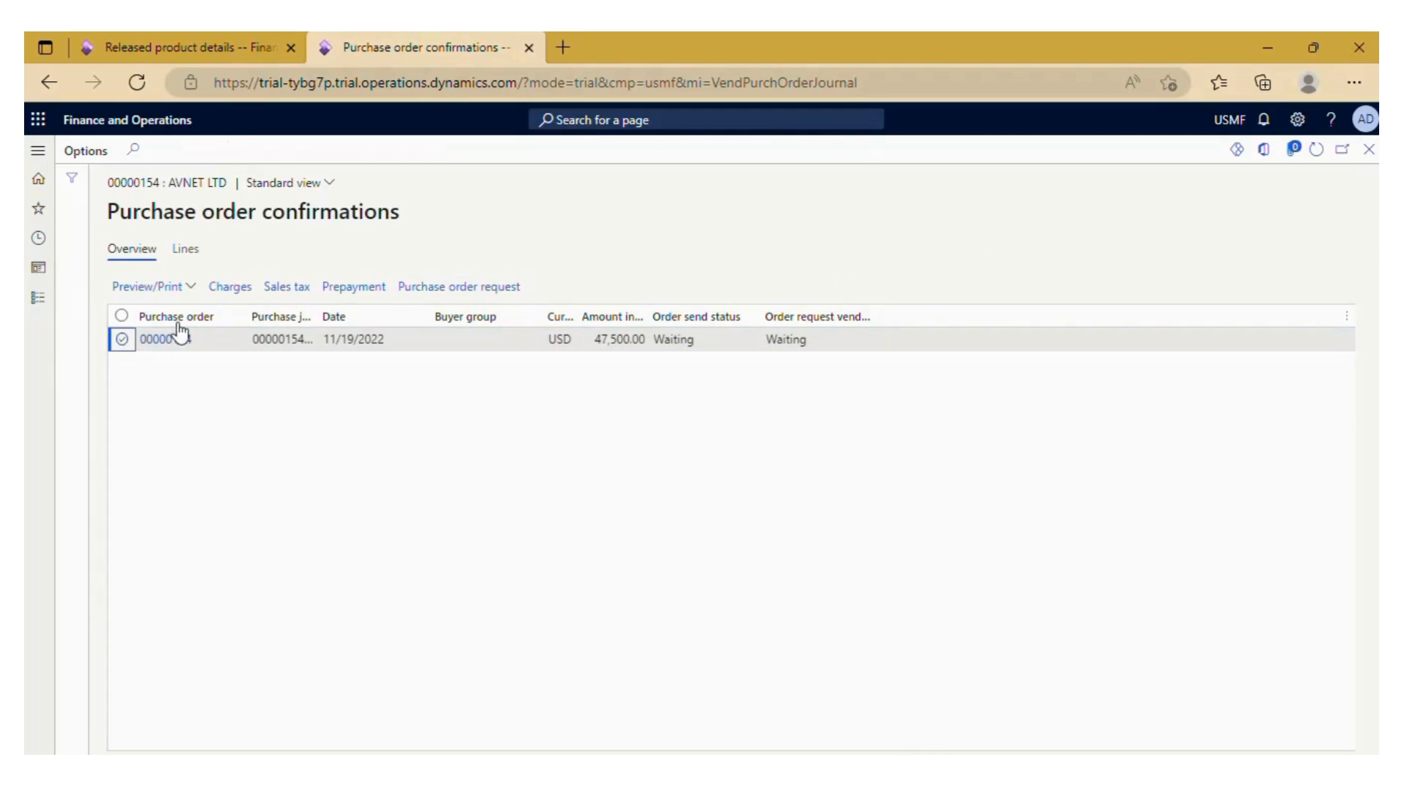
{"action": "left_click", "coordinate": [190, 287]}
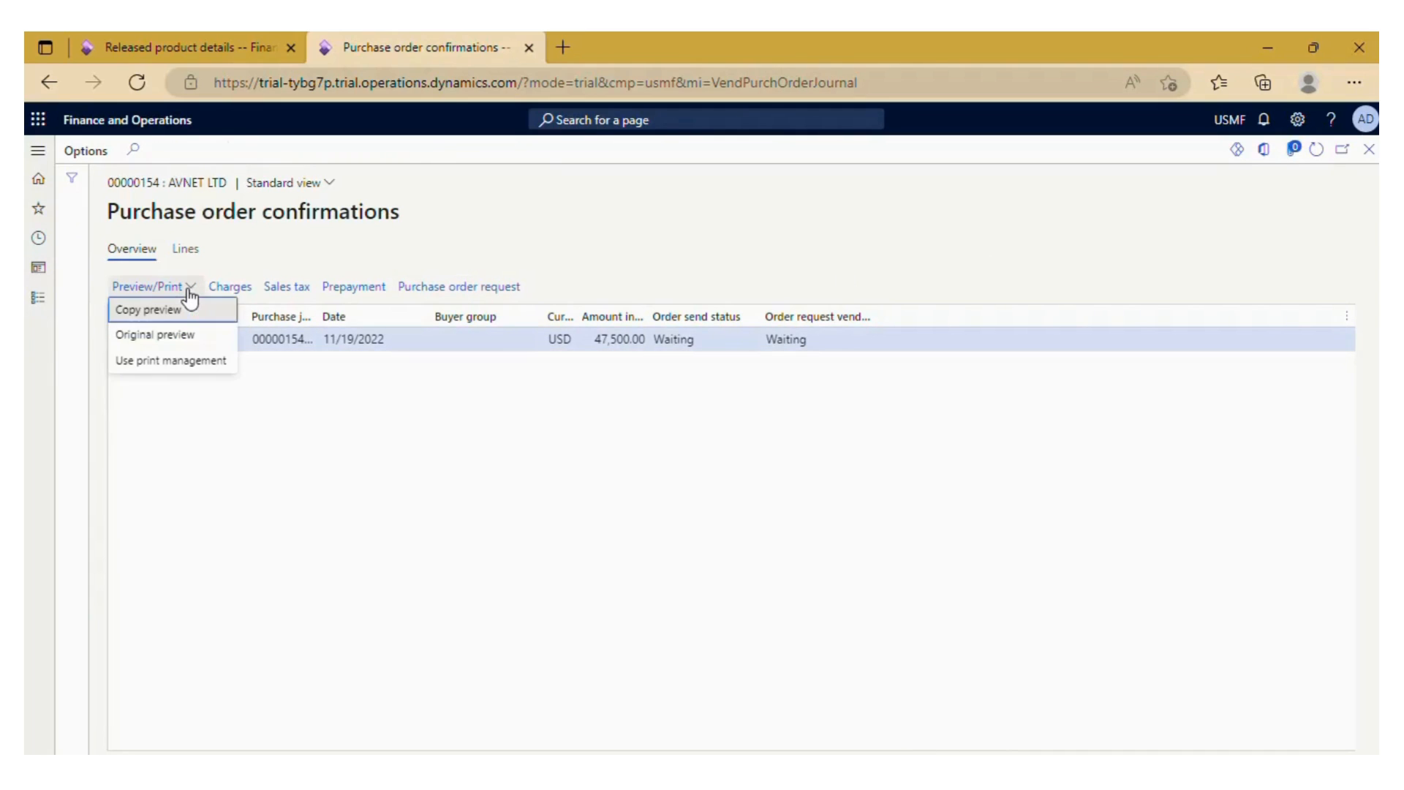
{"action": "left_click", "coordinate": [170, 336]}
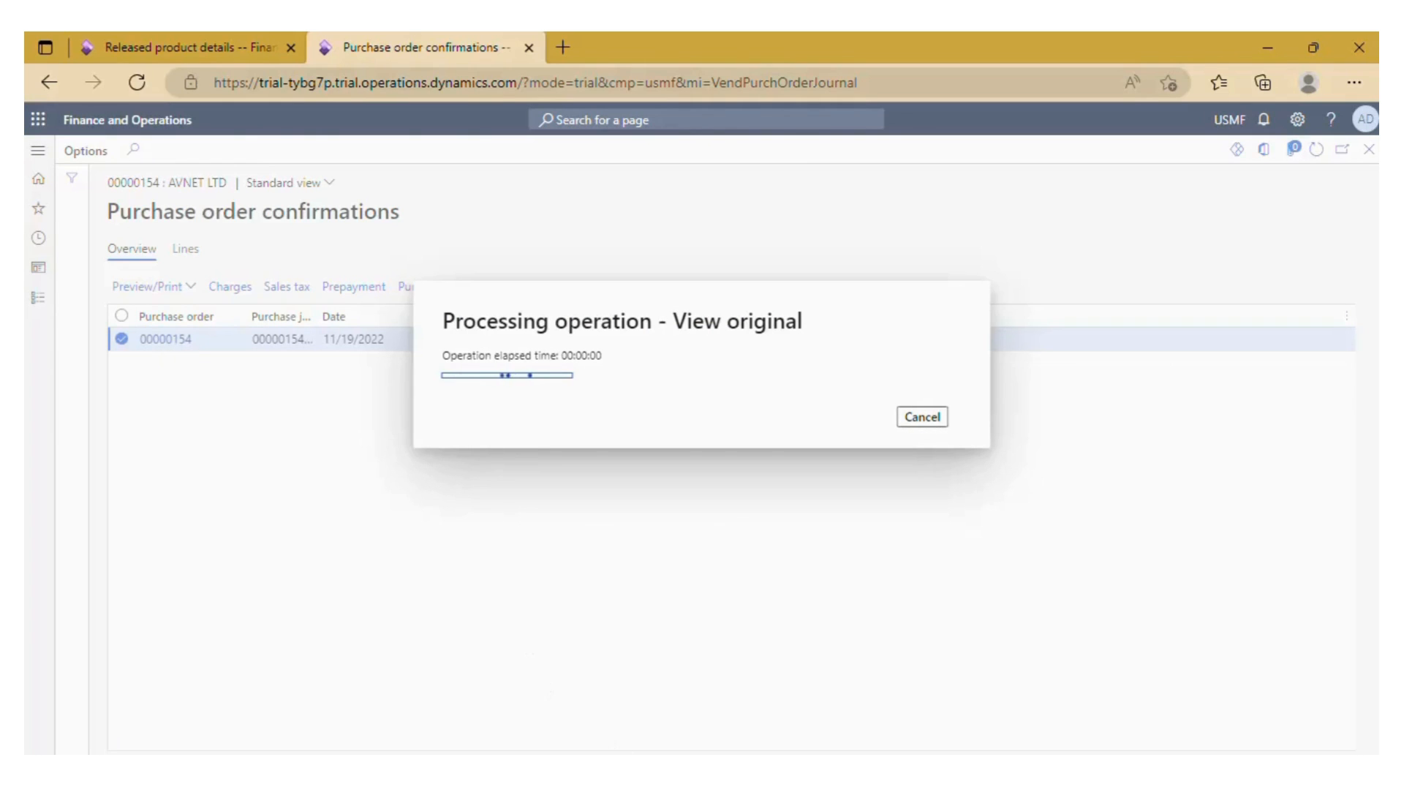
Step: Record the purchase order's number on the "Purchase Order No-" line in the Notepad notes and return to Finance and Operations
{"action": "key", "text": "alt+Tab"}
{"action": "left_click", "coordinate": [275, 540]}
{"action": "type", "text": "00000154"}
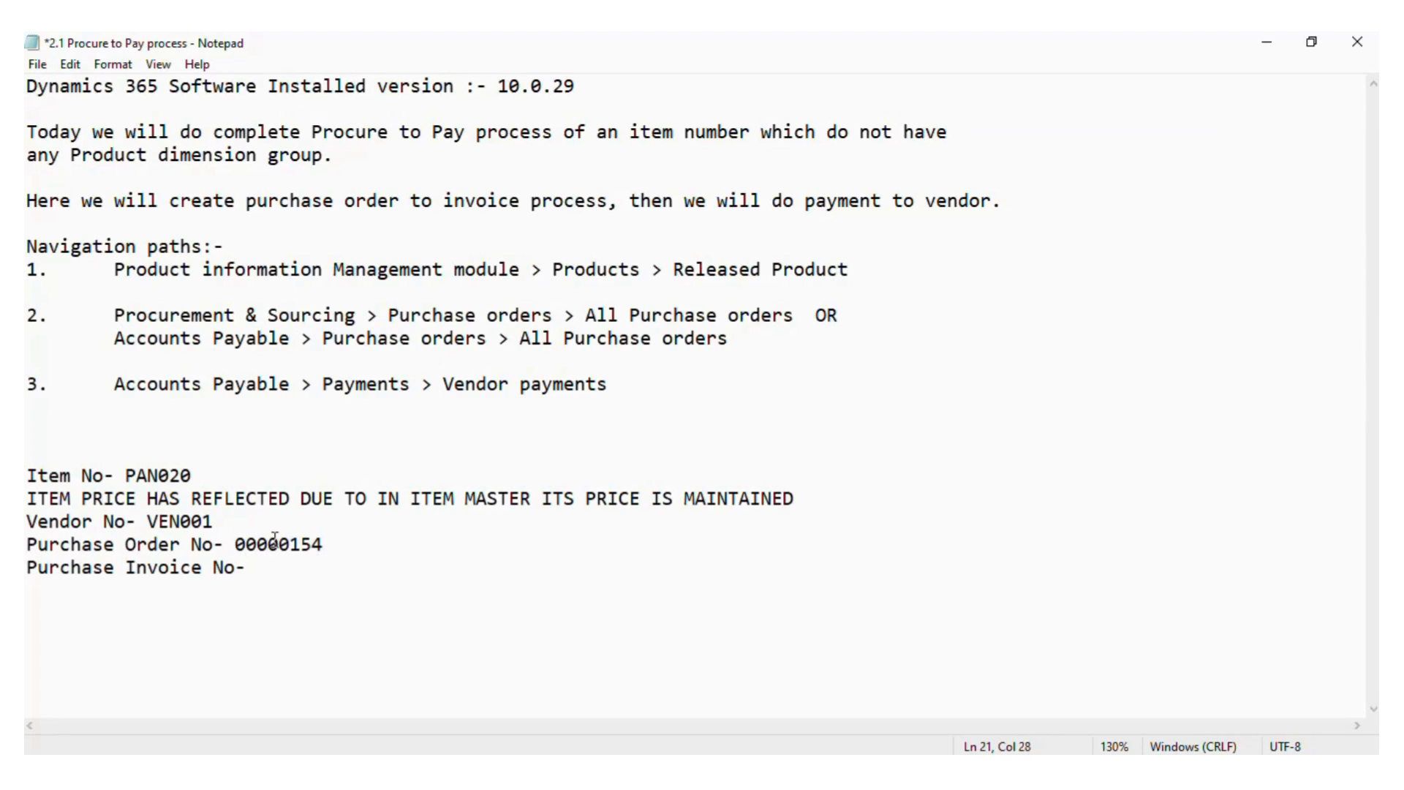
{"action": "key", "text": "alt+Tab"}
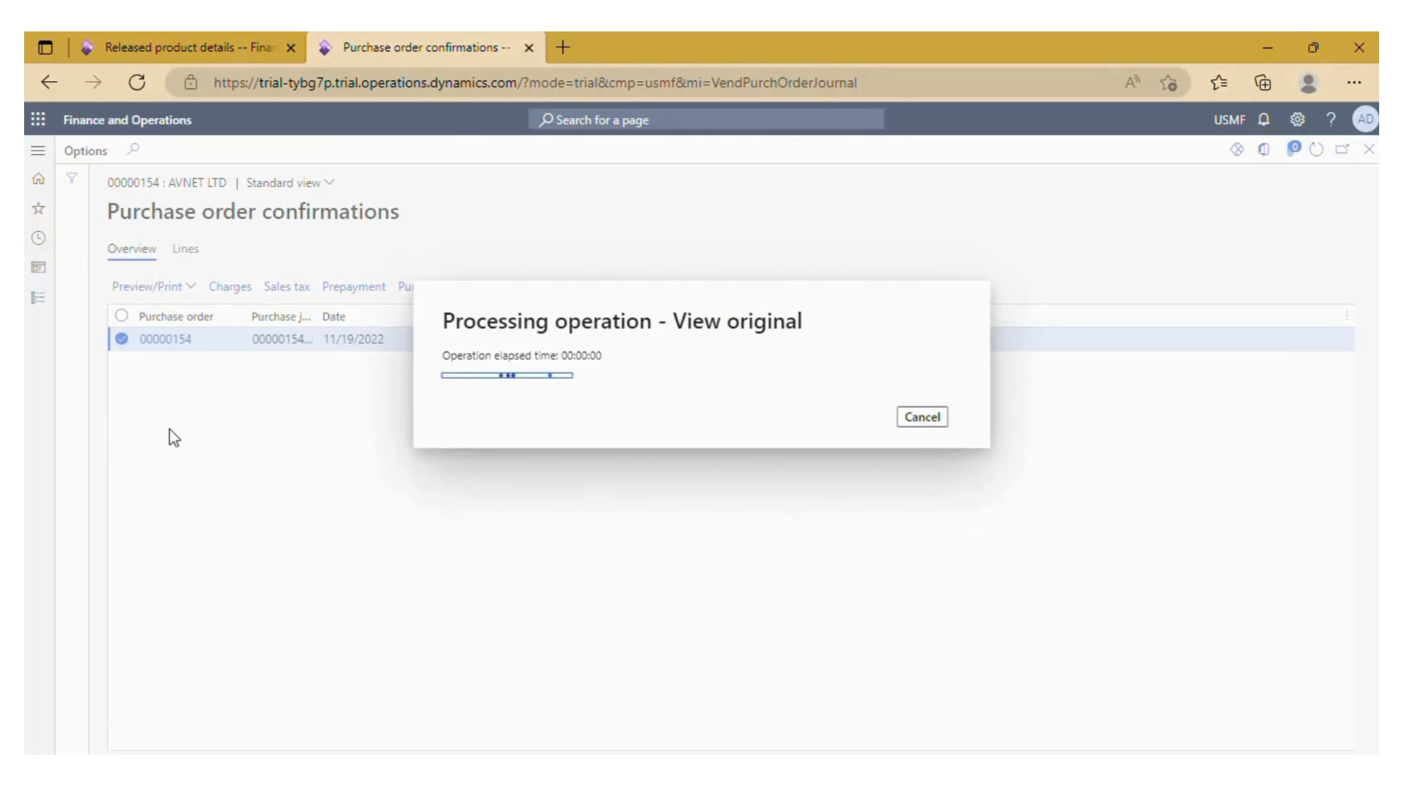
Step: Review the header, item line and totals in the purchase order confirmation preview, and return to the Avnet Ltd purchase order
{"action": "key", "text": "alt+Tab"}
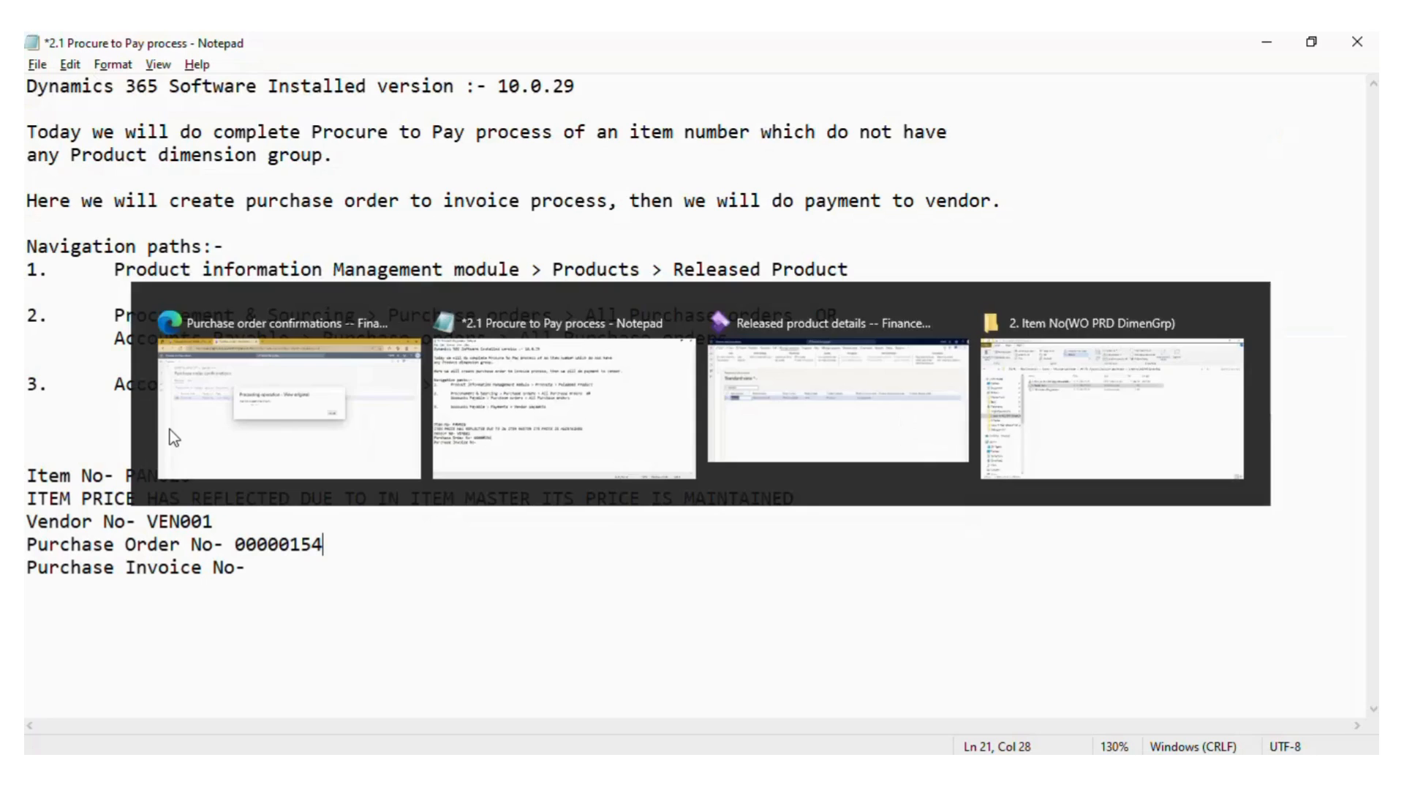
{"action": "key", "text": "alt+Tab"}
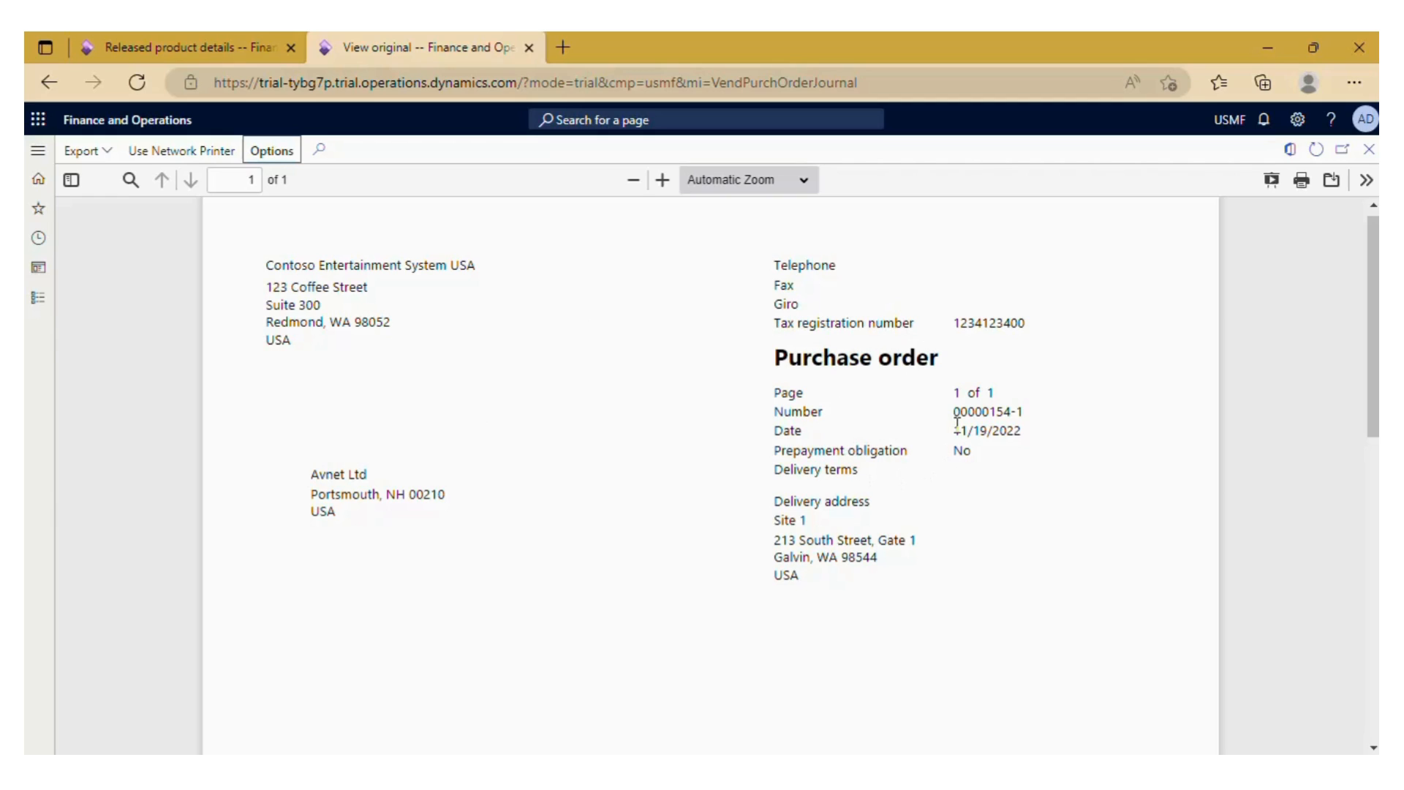
{"action": "scroll", "coordinate": [822, 445], "scroll_direction": "down", "scroll_amount": 7}
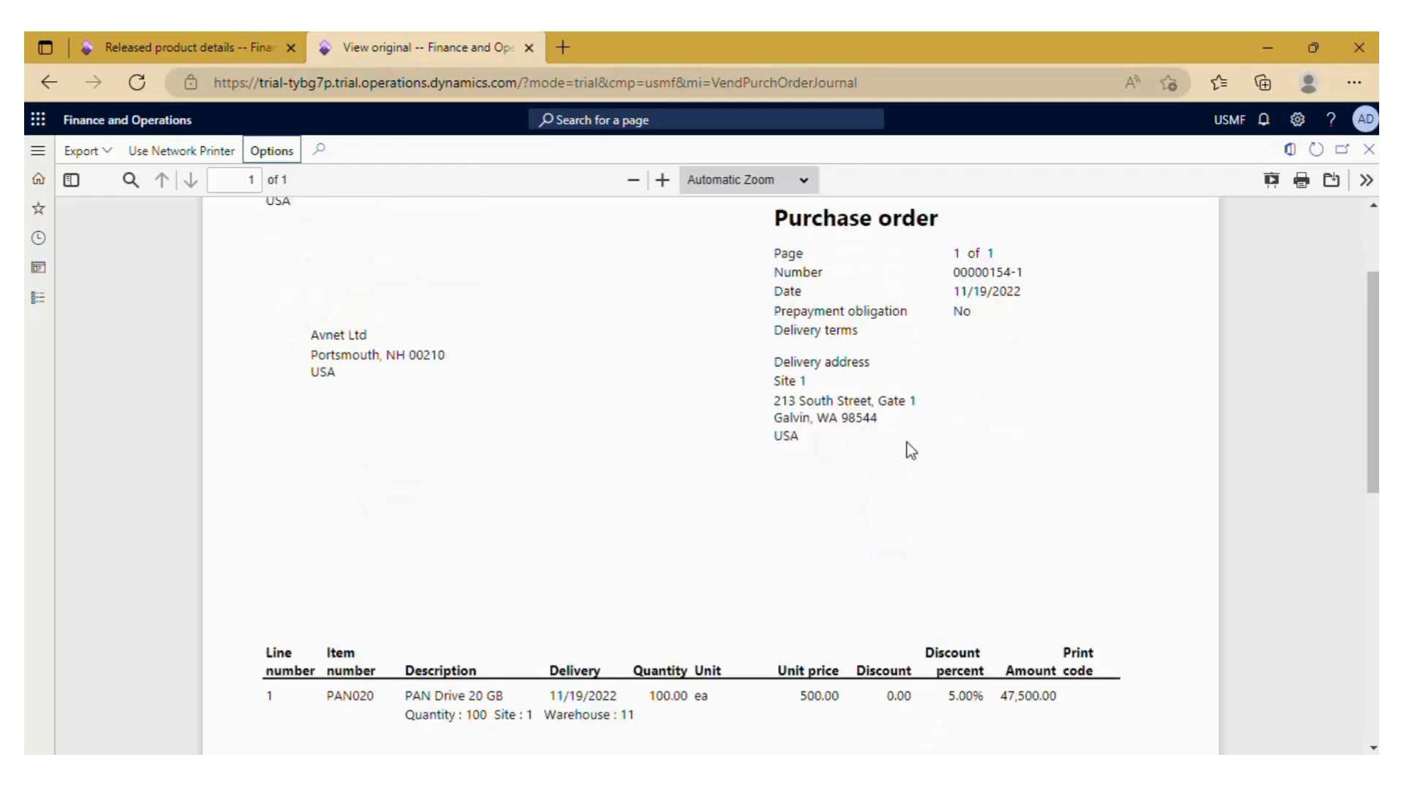
{"action": "scroll", "coordinate": [517, 385], "scroll_direction": "up", "scroll_amount": 2}
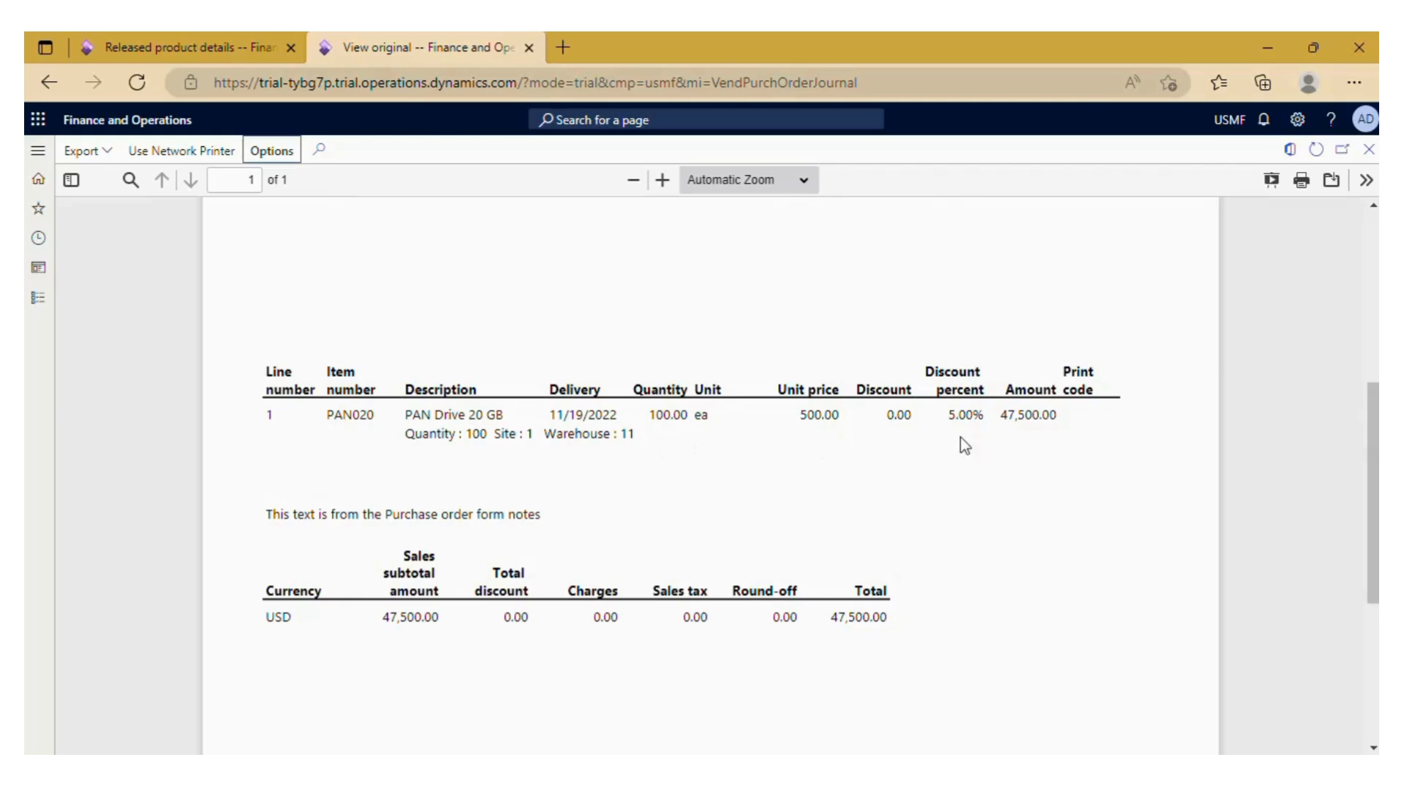
{"action": "scroll", "coordinate": [688, 604], "scroll_direction": "down", "scroll_amount": 1}
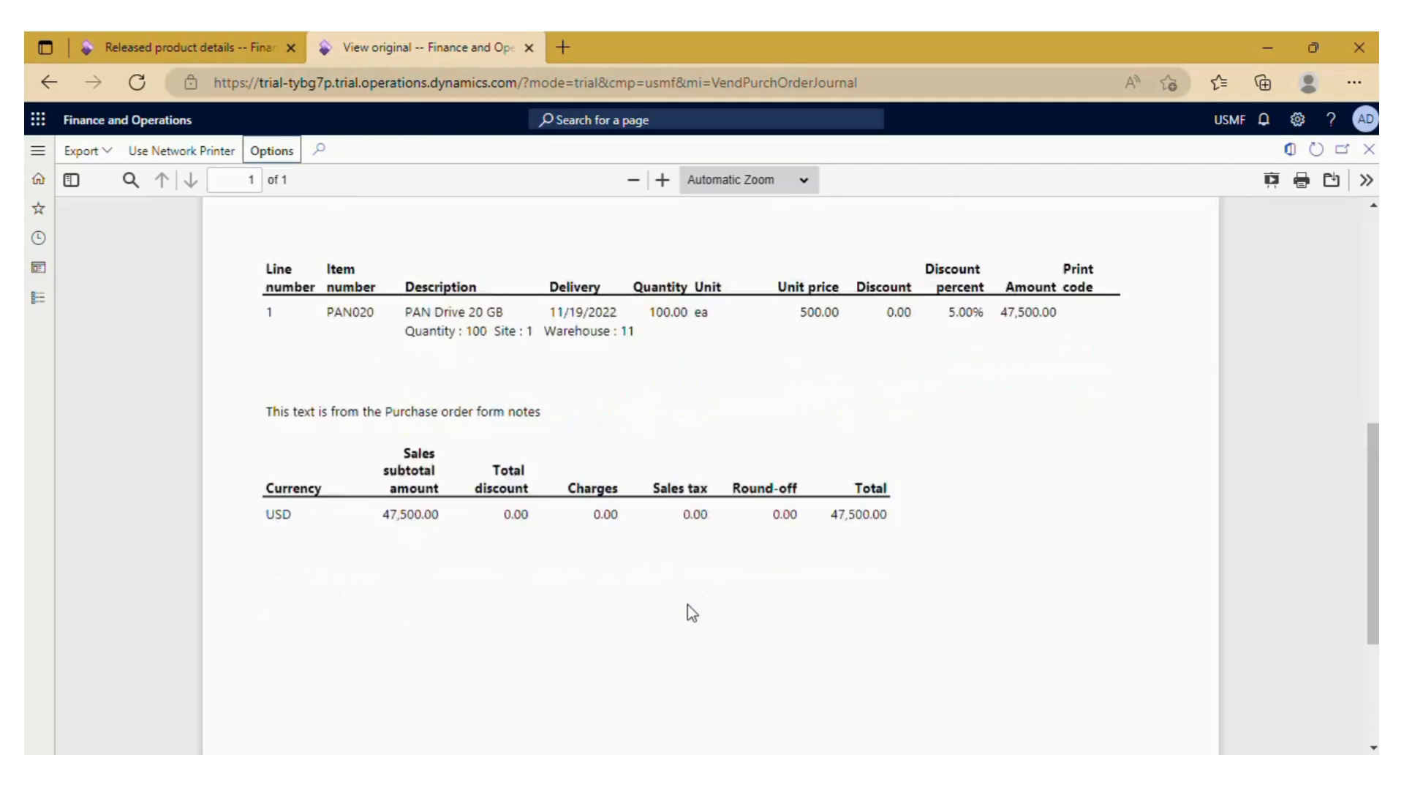
{"action": "scroll", "coordinate": [689, 600], "scroll_direction": "up", "scroll_amount": 2}
{"action": "scroll", "coordinate": [689, 600], "scroll_direction": "up", "scroll_amount": 4}
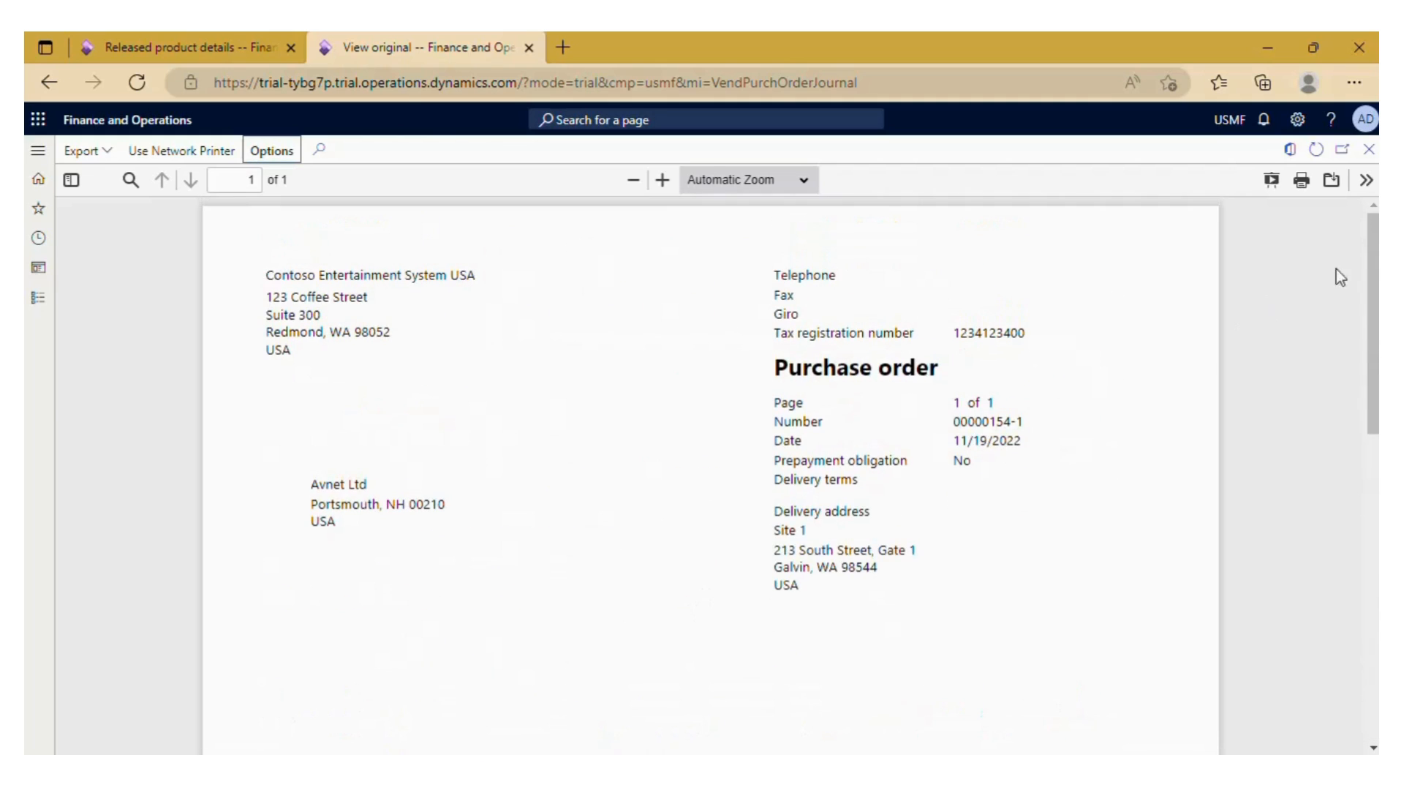
{"action": "left_click", "coordinate": [1367, 152]}
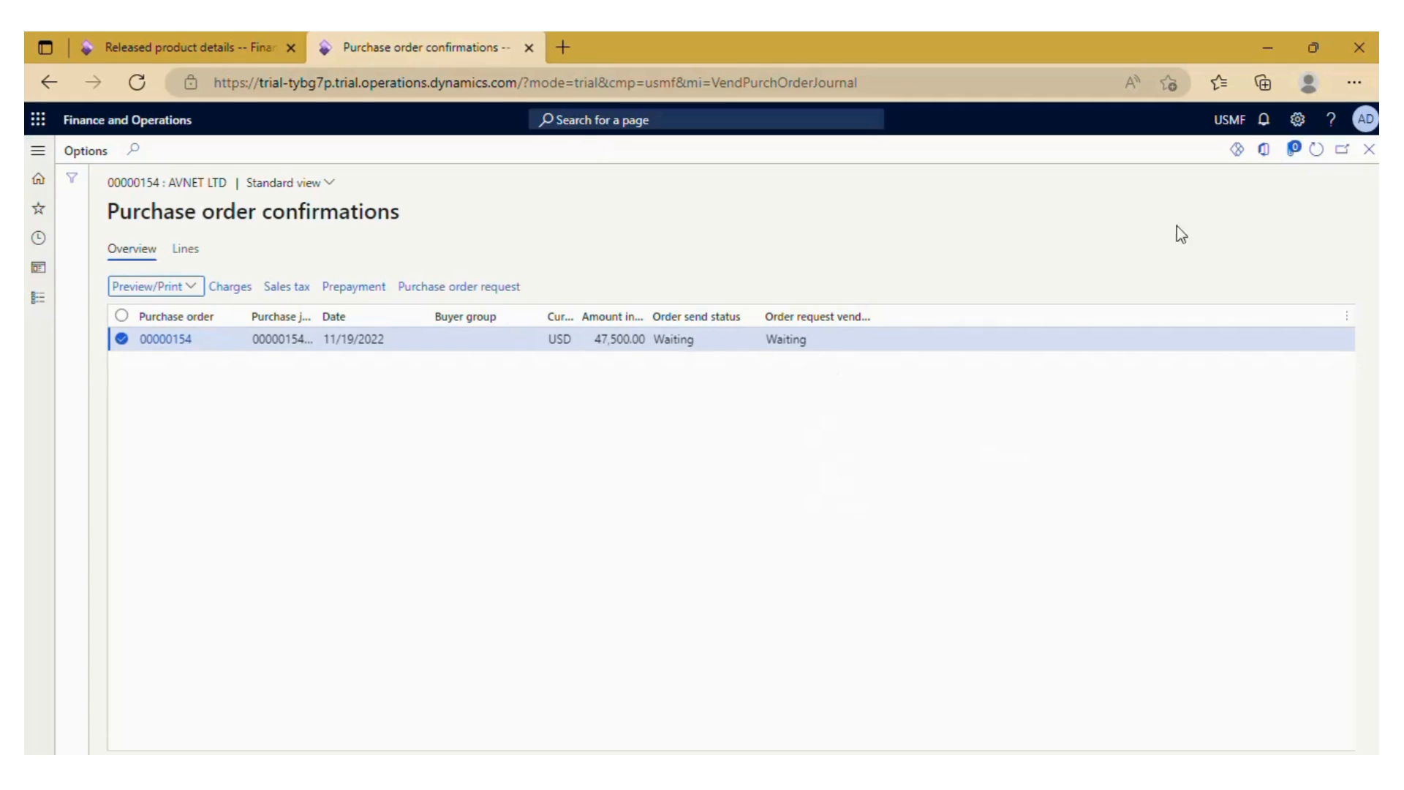
{"action": "left_click", "coordinate": [1369, 149]}
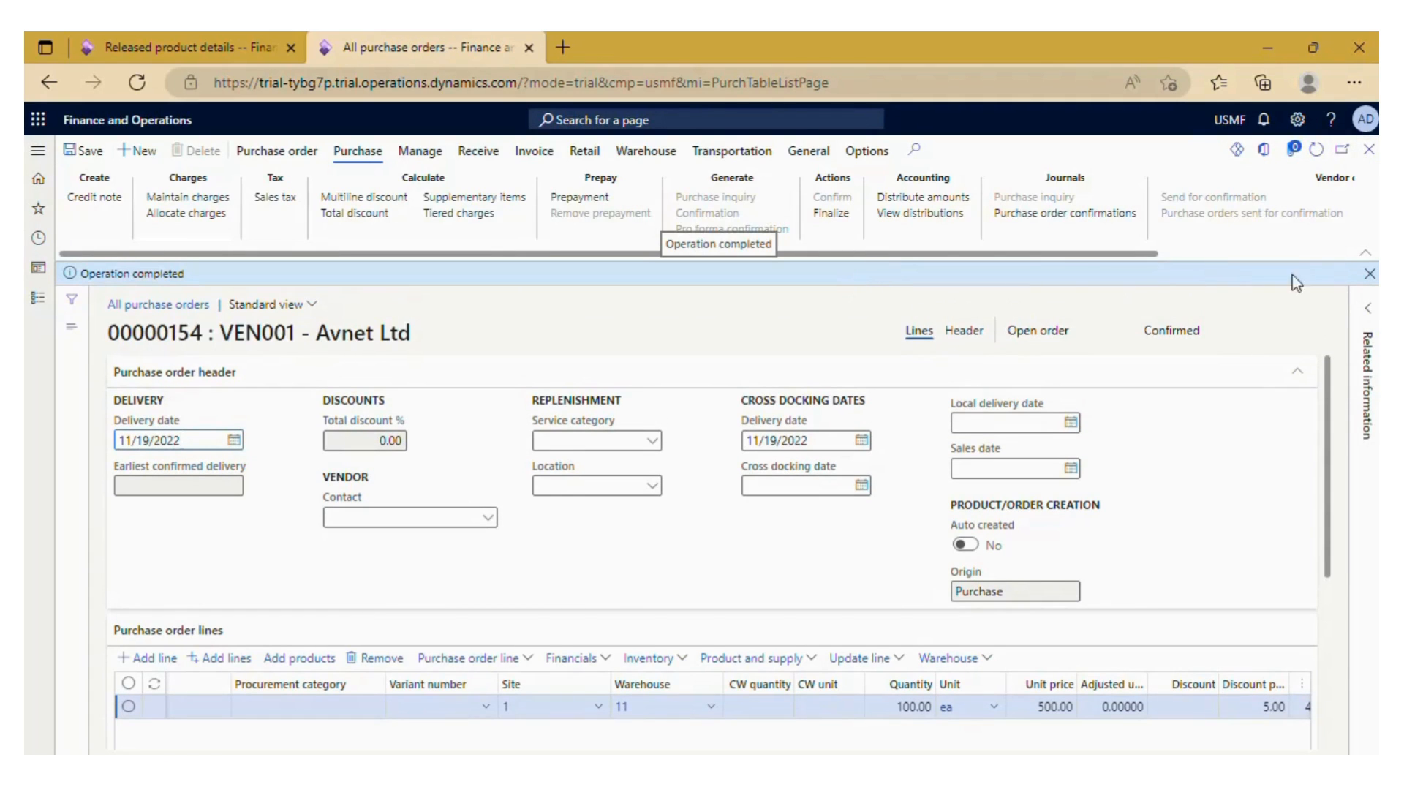
{"action": "left_click", "coordinate": [1370, 273]}
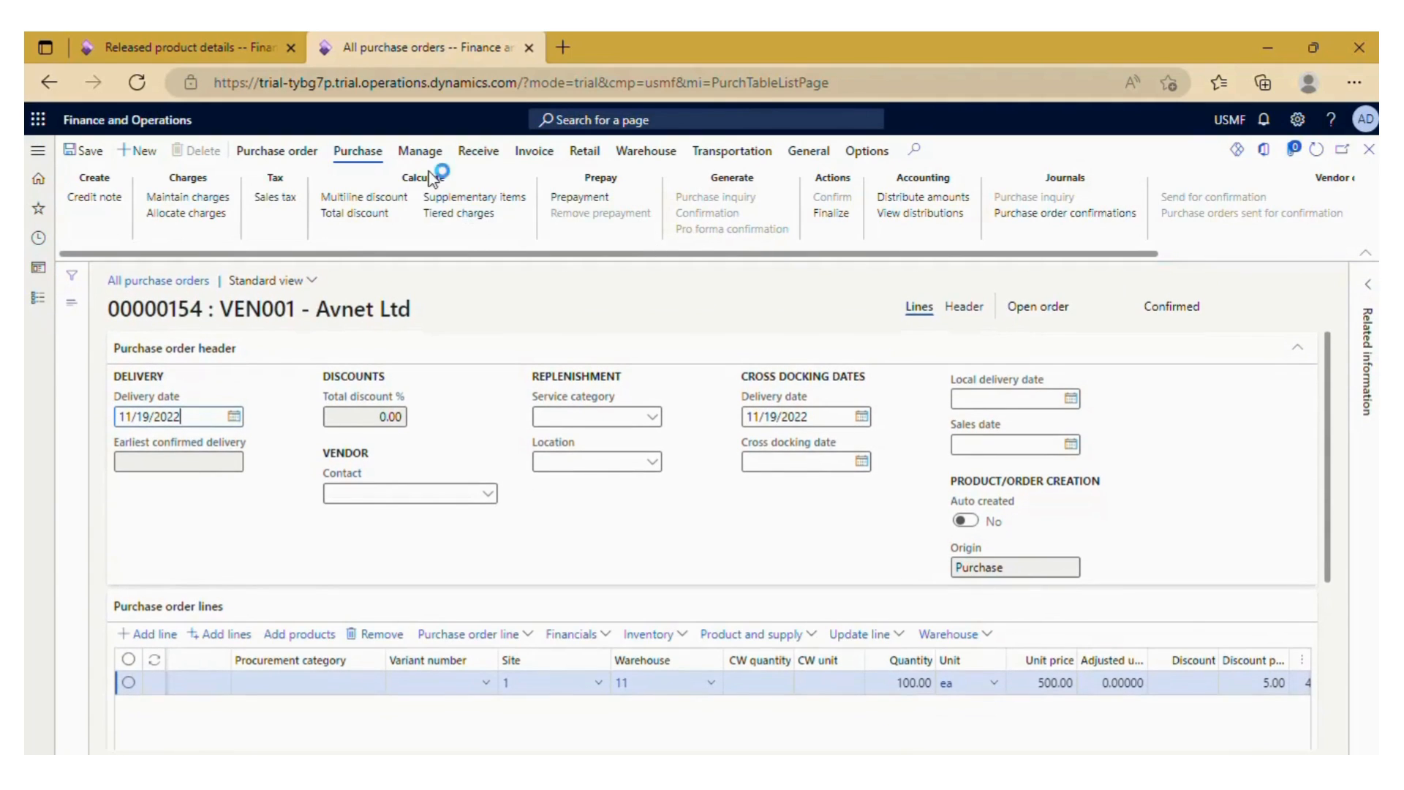
Step: Post a receipts list for the purchase order using the ordered quantity, after checking its parameters and the PAN020 line
{"action": "left_click", "coordinate": [477, 151]}
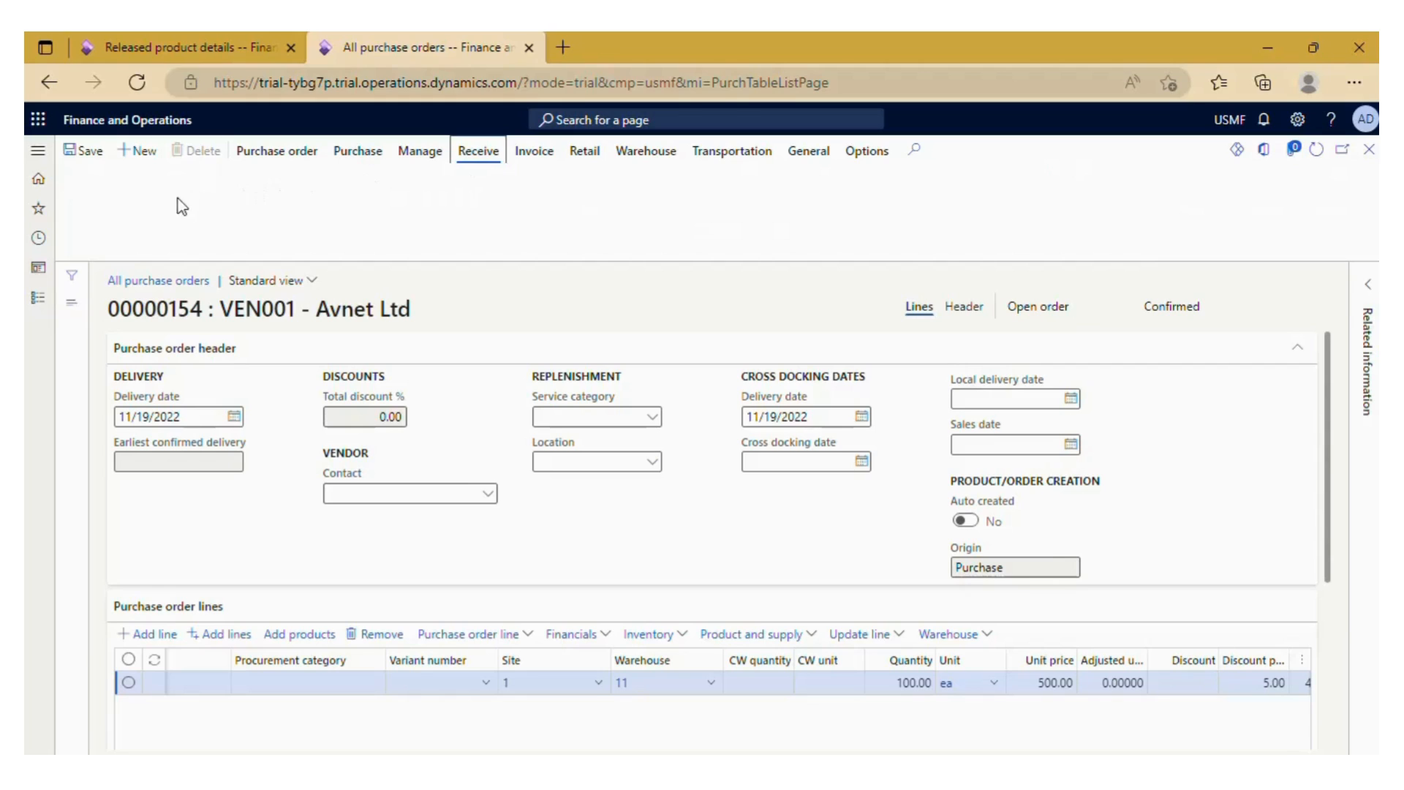
{"action": "left_click", "coordinate": [115, 198]}
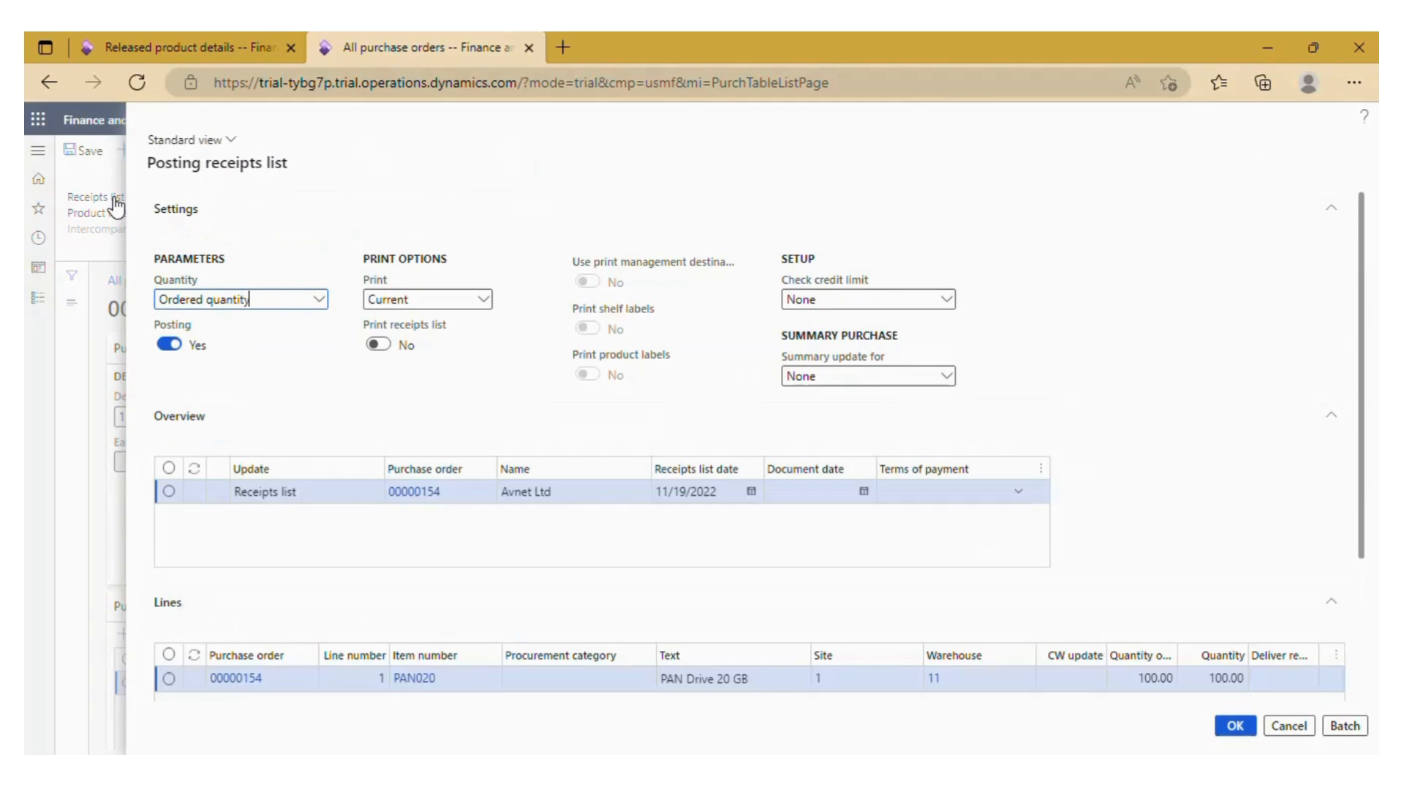
{"action": "scroll", "coordinate": [376, 437], "scroll_direction": "down", "scroll_amount": 3}
{"action": "scroll", "coordinate": [379, 438], "scroll_direction": "down", "scroll_amount": 1}
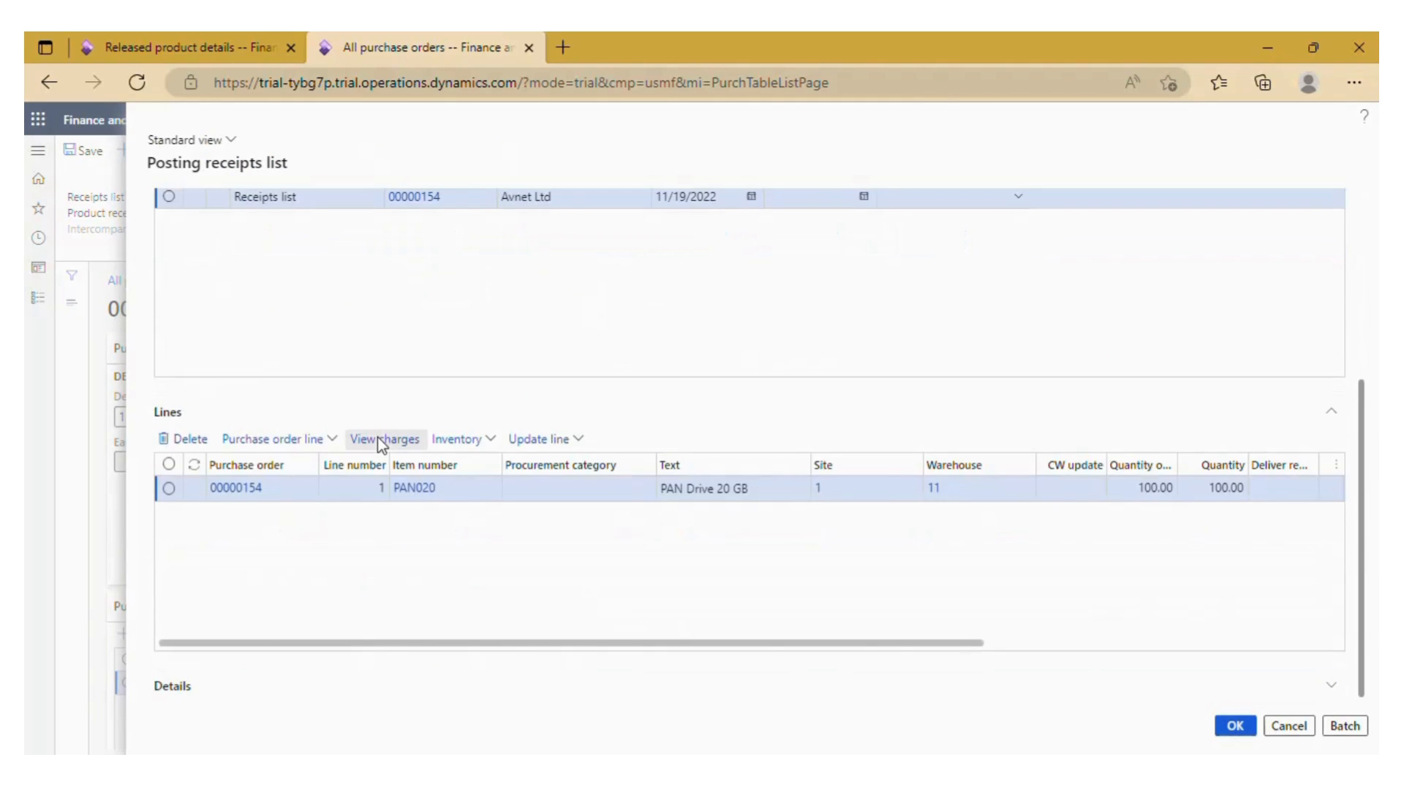
{"action": "scroll", "coordinate": [379, 437], "scroll_direction": "up", "scroll_amount": 2}
{"action": "scroll", "coordinate": [379, 438], "scroll_direction": "up", "scroll_amount": 2}
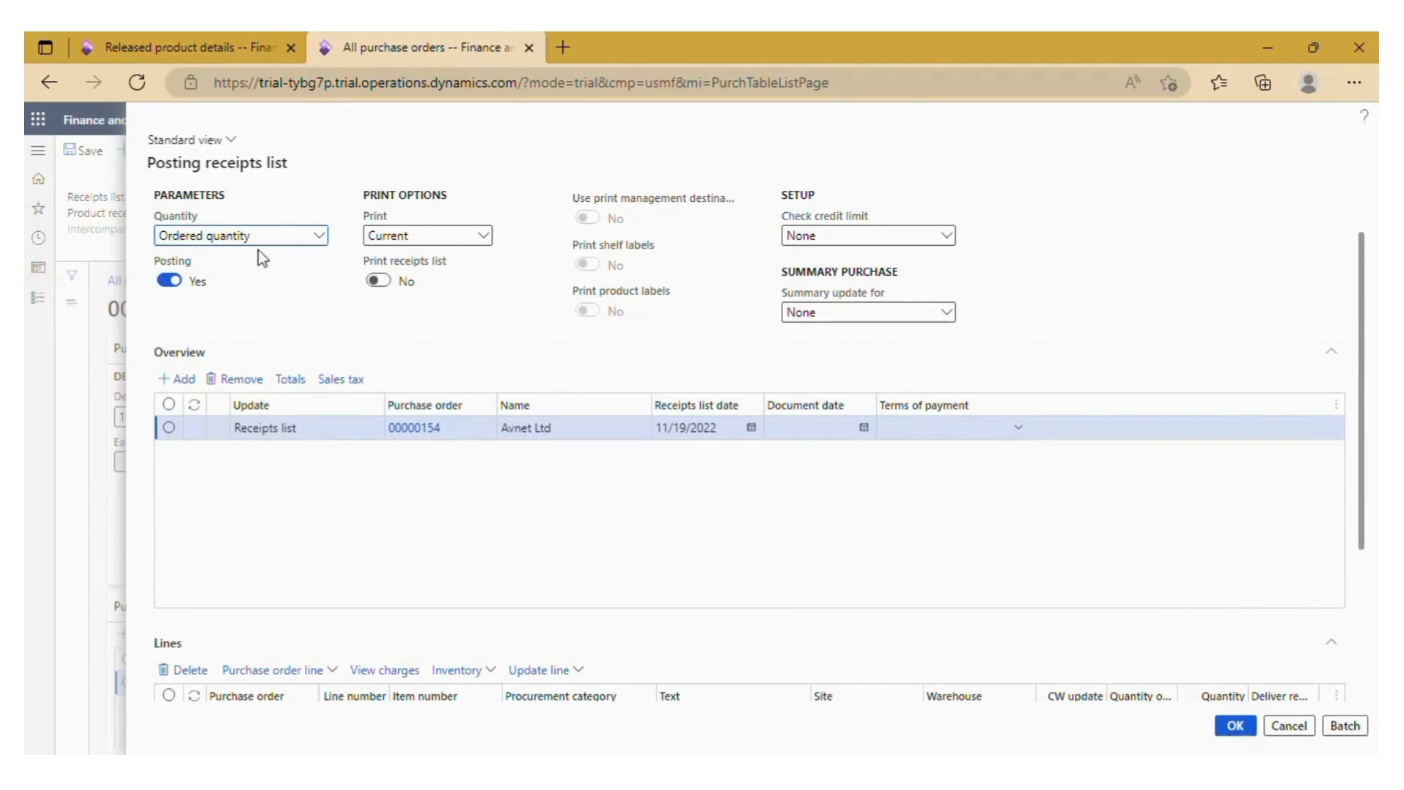
{"action": "scroll", "coordinate": [264, 335], "scroll_direction": "down", "scroll_amount": 3}
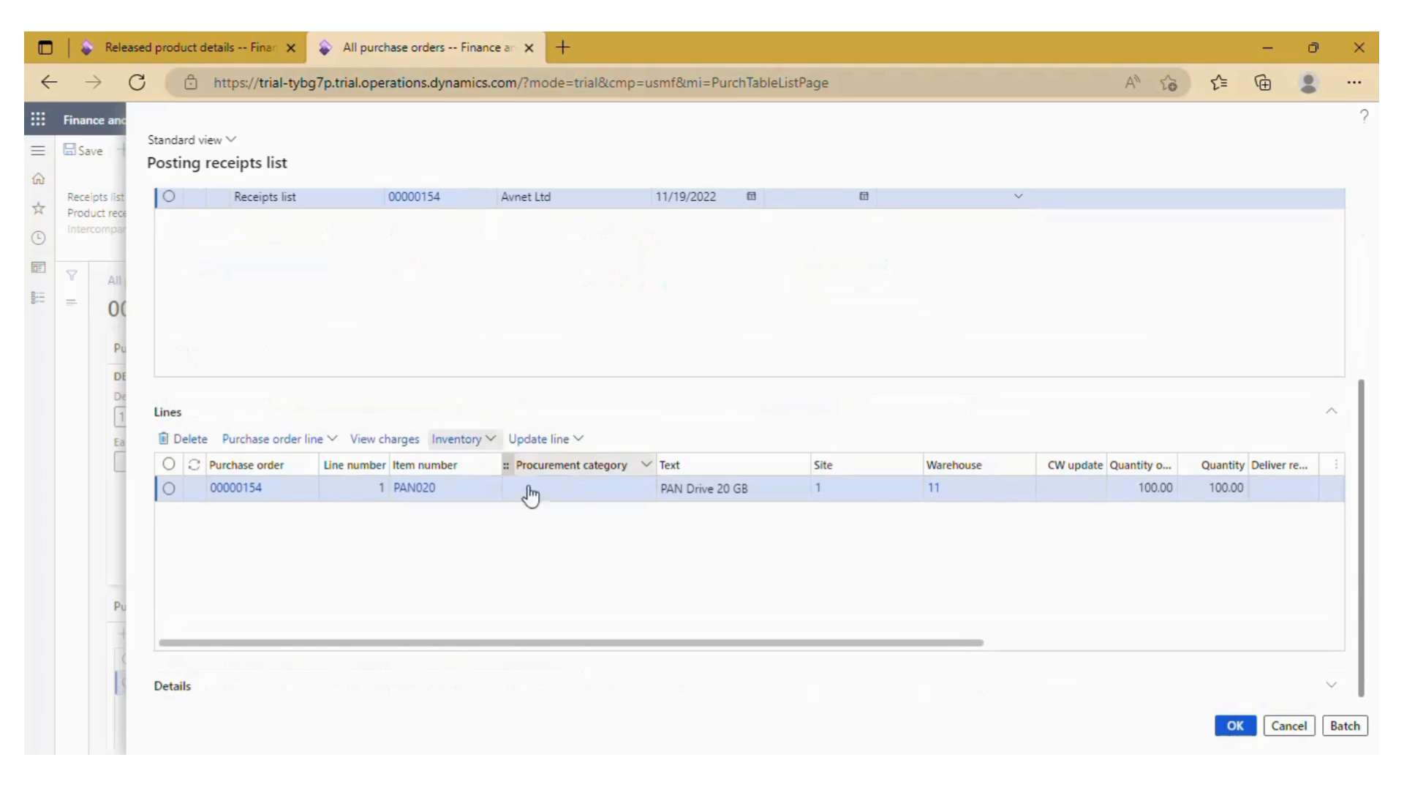
{"action": "left_click", "coordinate": [417, 498]}
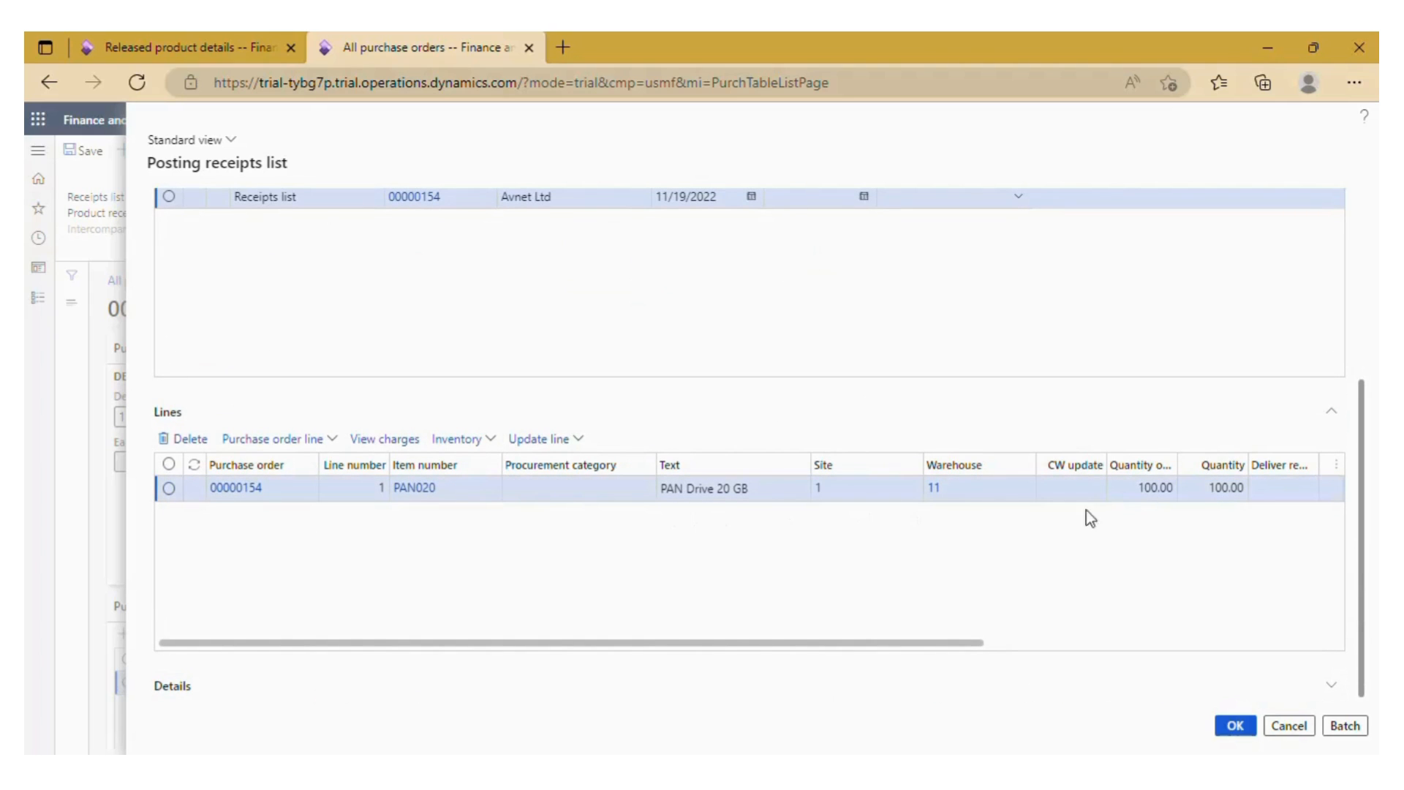
{"action": "scroll", "coordinate": [934, 485], "scroll_direction": "up", "scroll_amount": 1}
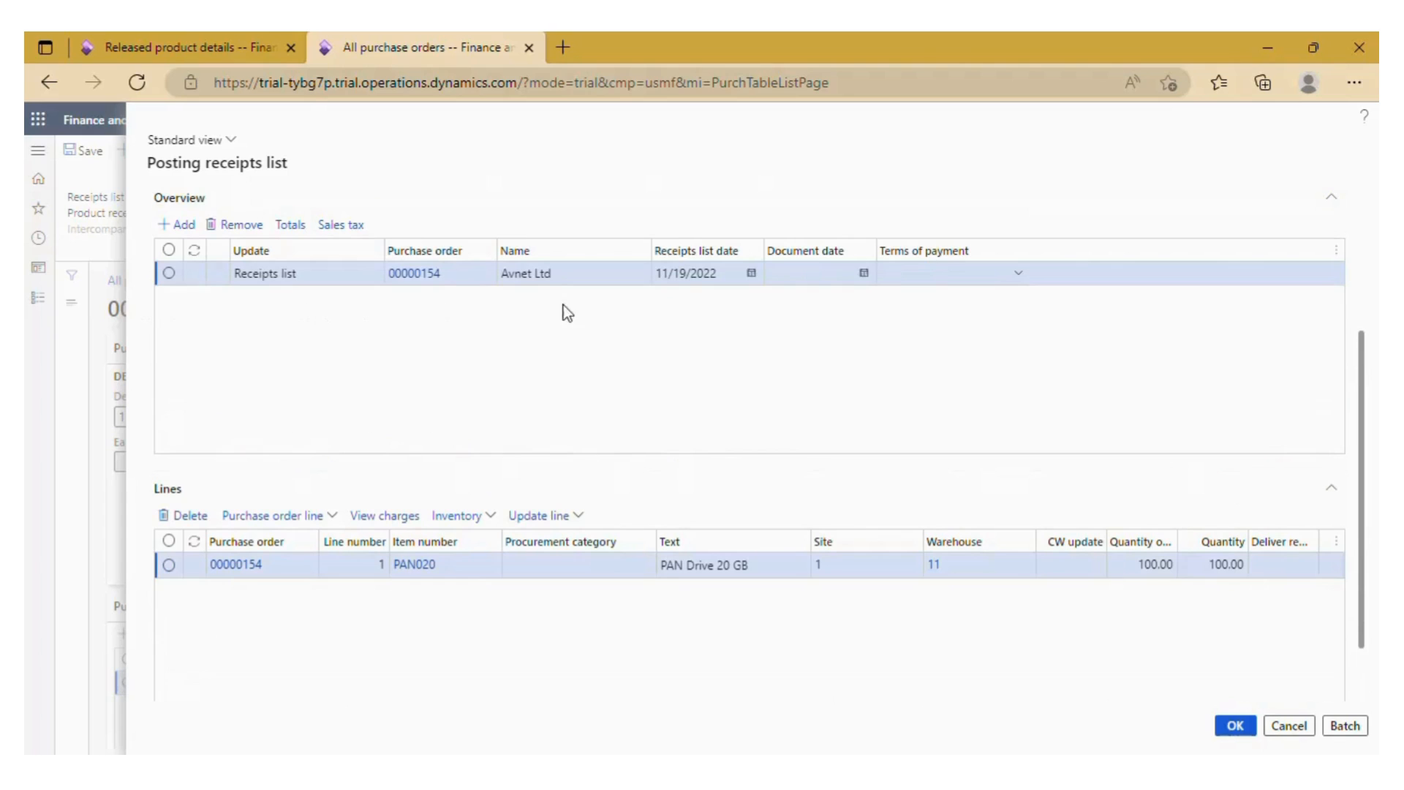
{"action": "scroll", "coordinate": [1073, 592], "scroll_direction": "down", "scroll_amount": 1}
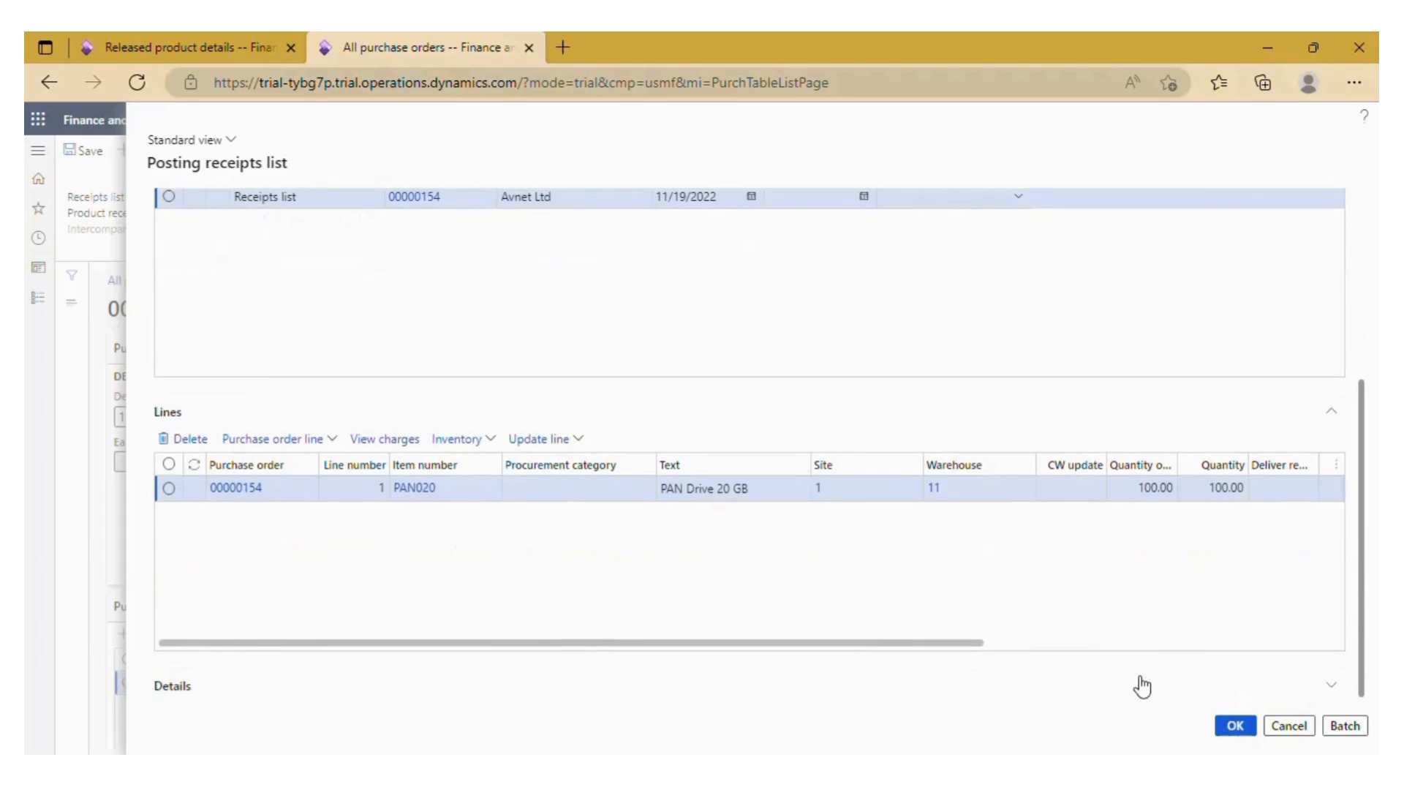
{"action": "left_click", "coordinate": [1234, 727]}
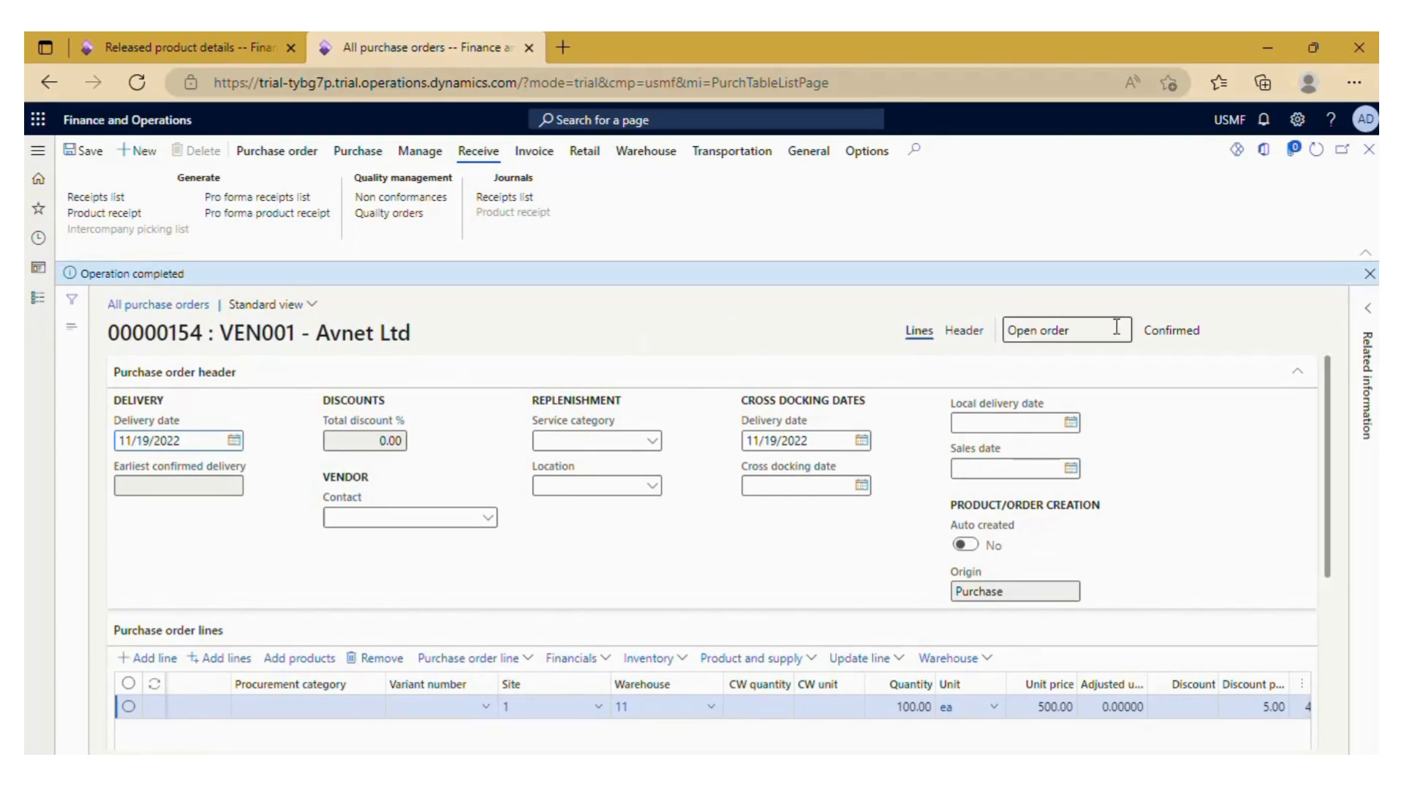
{"action": "left_click", "coordinate": [1367, 275]}
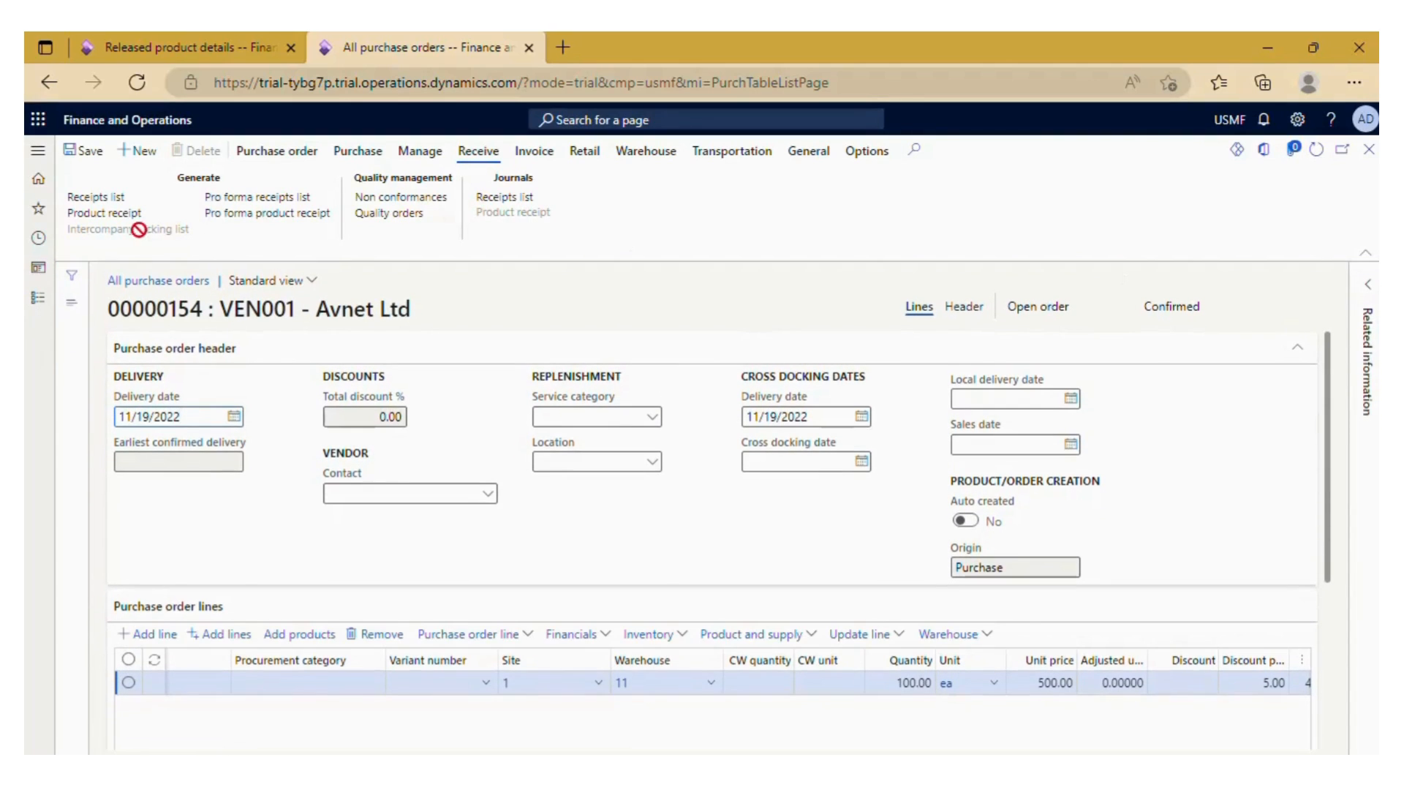
Step: Start a product receipt posting for the purchase order and enter PR-154 as the product receipt number
{"action": "left_click", "coordinate": [122, 216]}
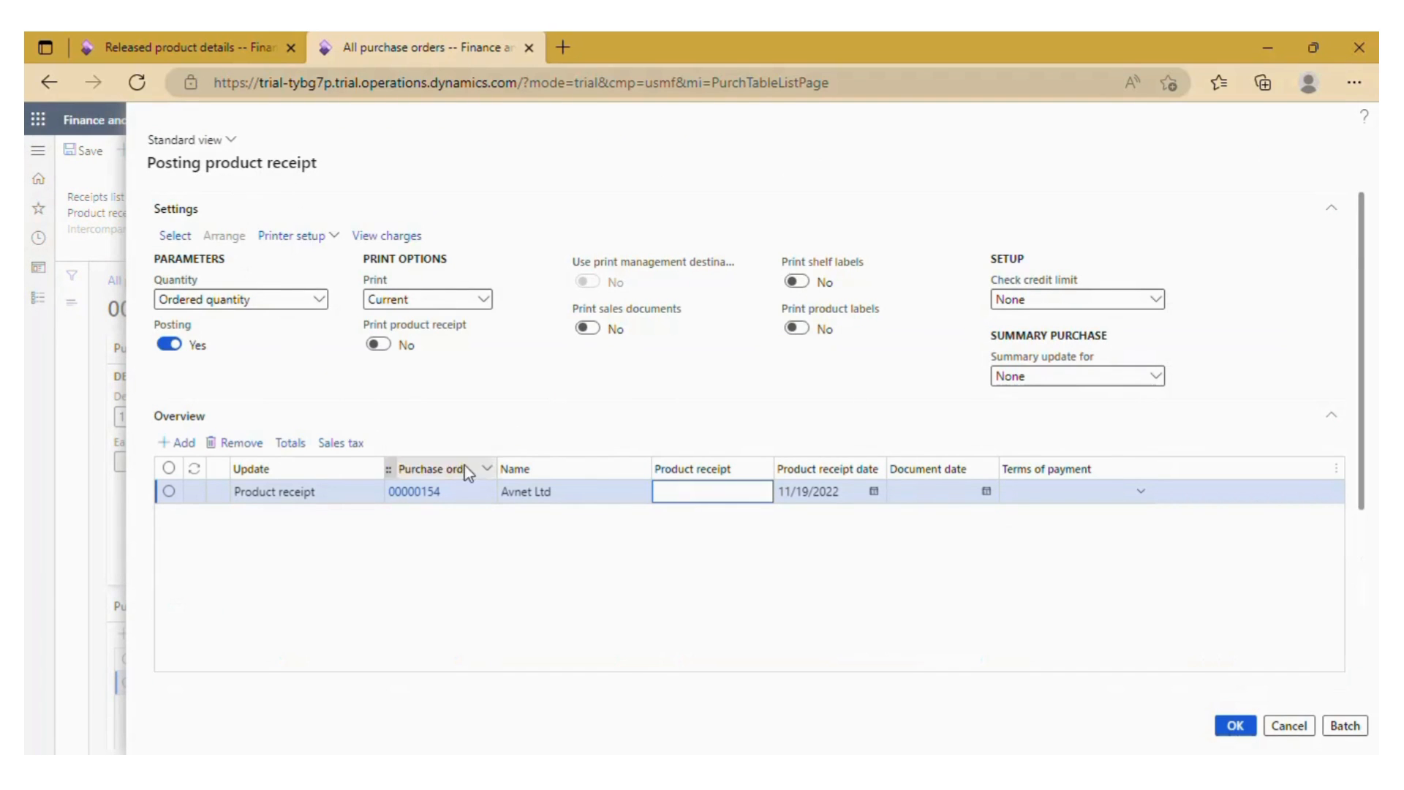
{"action": "scroll", "coordinate": [583, 420], "scroll_direction": "down", "scroll_amount": 2}
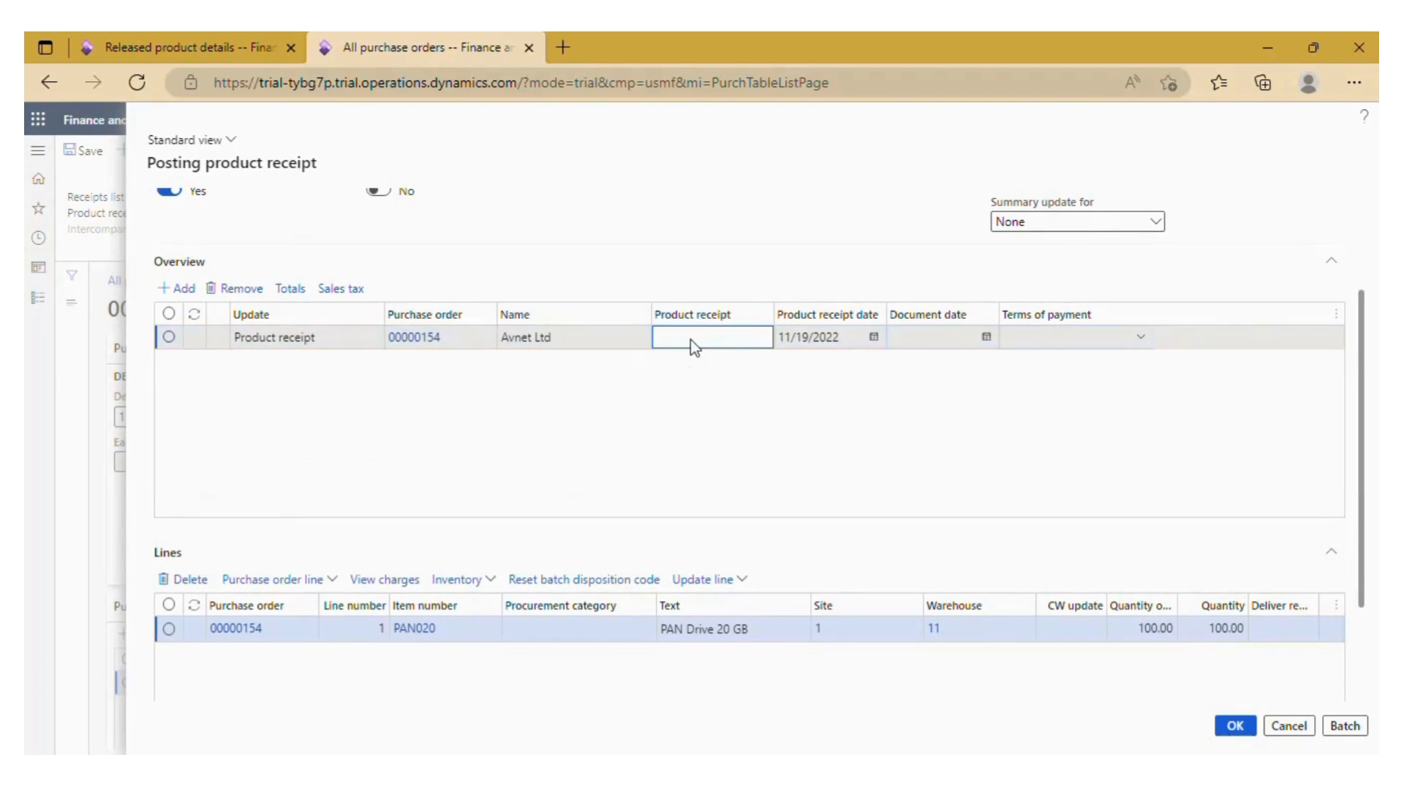
{"action": "type", "text": "pr-154"}
{"action": "key", "text": "Left"}
{"action": "key", "text": "Left"}
{"action": "key", "text": "Left"}
{"action": "key", "text": "Left"}
{"action": "key", "text": "BackSpace"}
{"action": "key", "text": "BackSpace"}
{"action": "type", "text": "PR"}
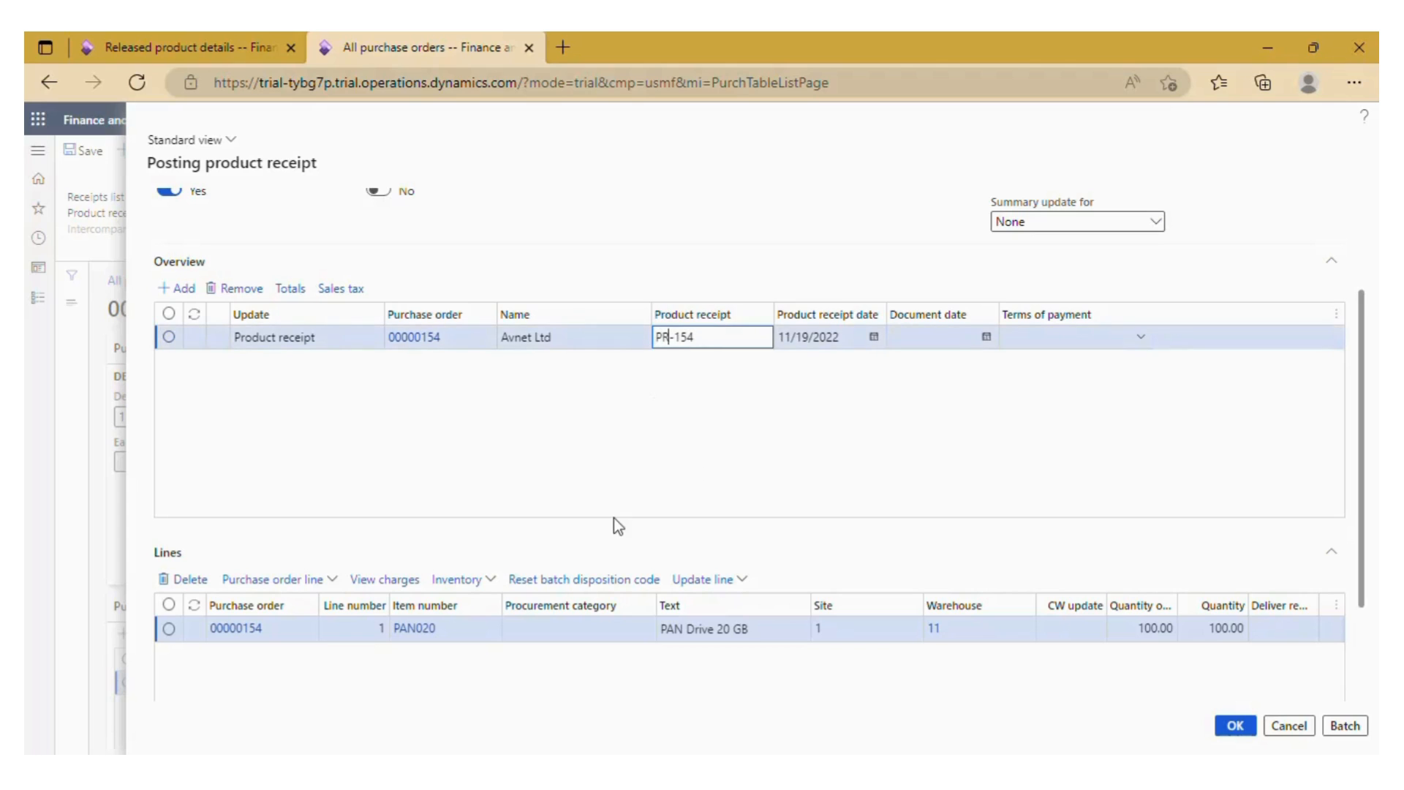
Step: Check the PAN020 line on the product receipt and post the receipt
{"action": "scroll", "coordinate": [613, 518], "scroll_direction": "down", "scroll_amount": 2}
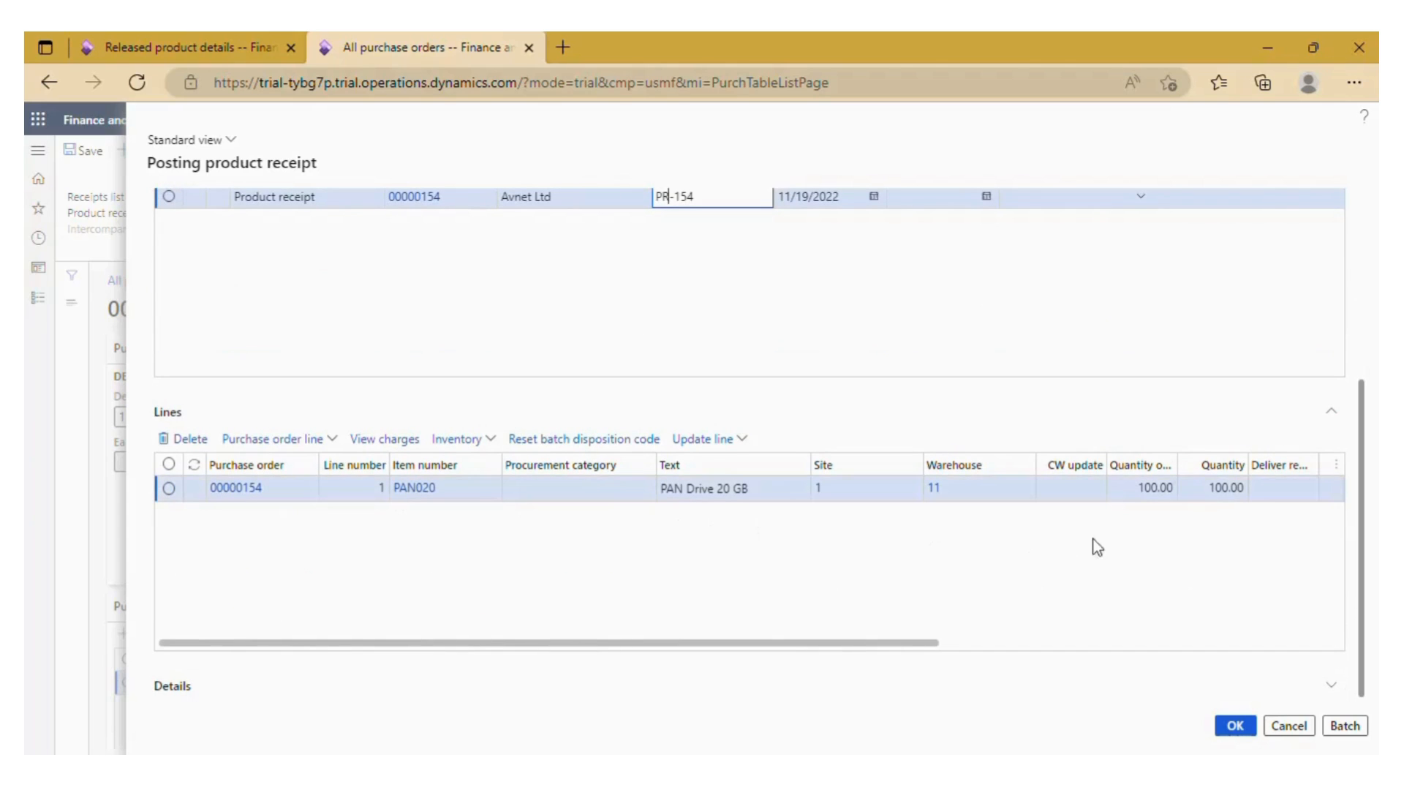
{"action": "left_click_drag", "start_coordinate": [993, 638], "coordinate": [783, 651]}
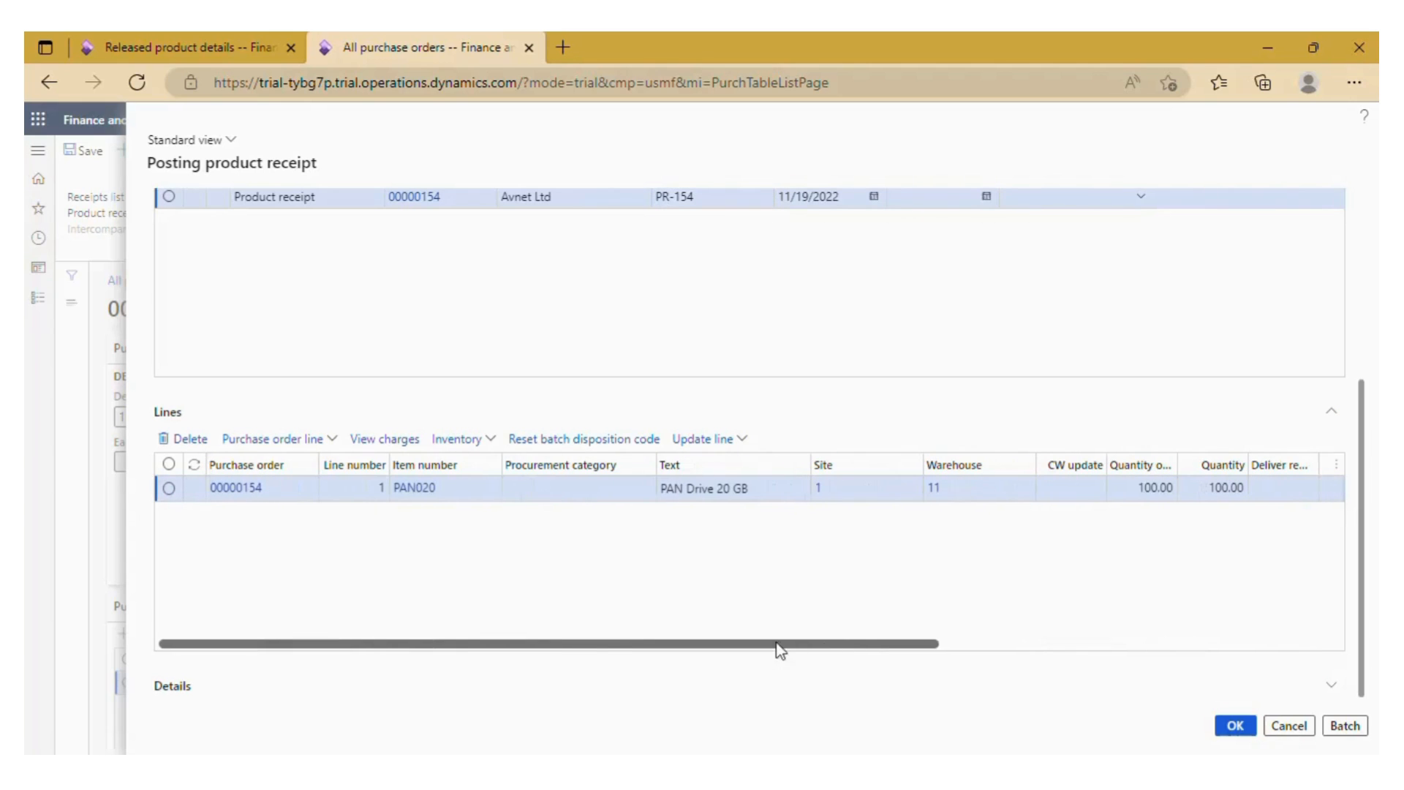
{"action": "left_click", "coordinate": [1236, 726]}
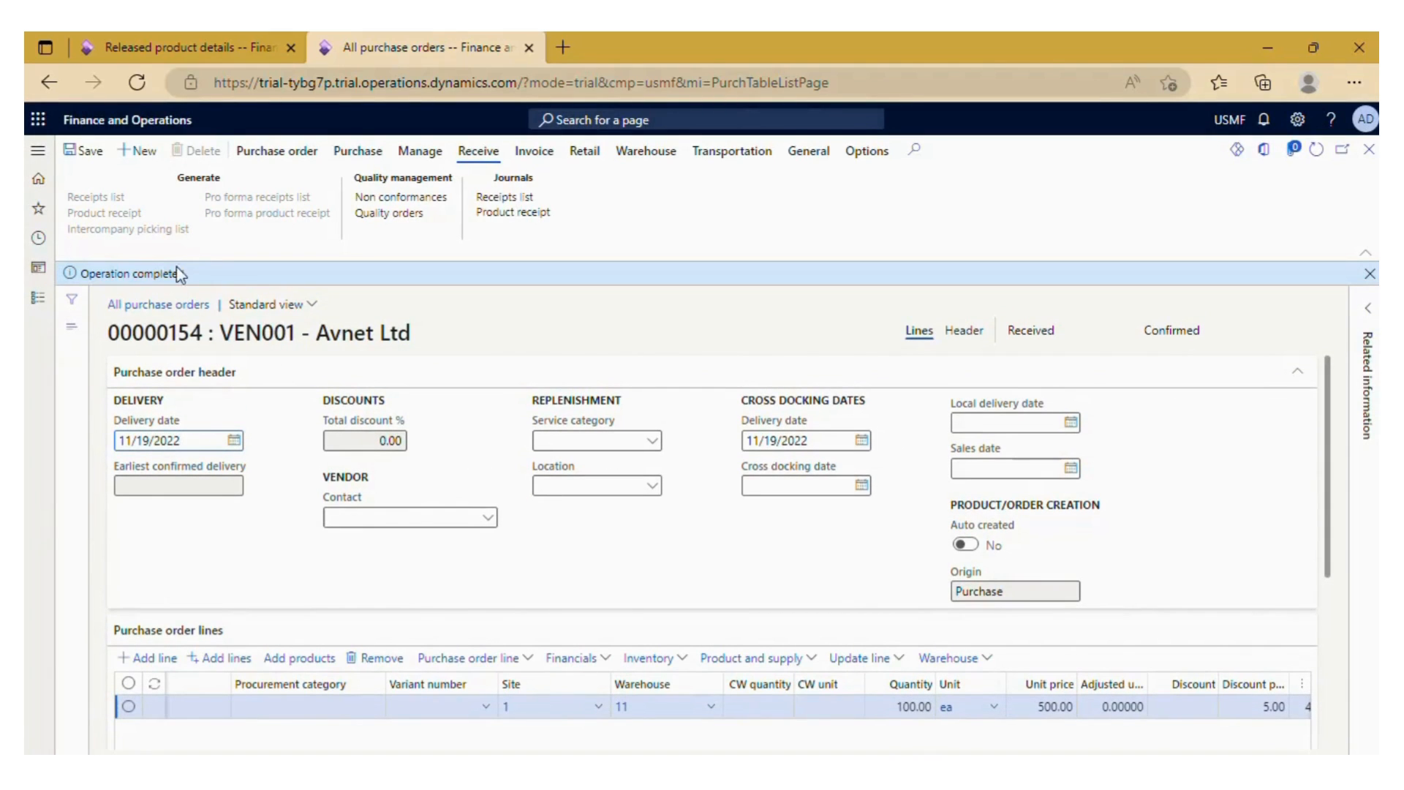
Step: Open the purchase order's receipts list journal and generate the original preview of the posted receipts list
{"action": "left_click", "coordinate": [519, 199]}
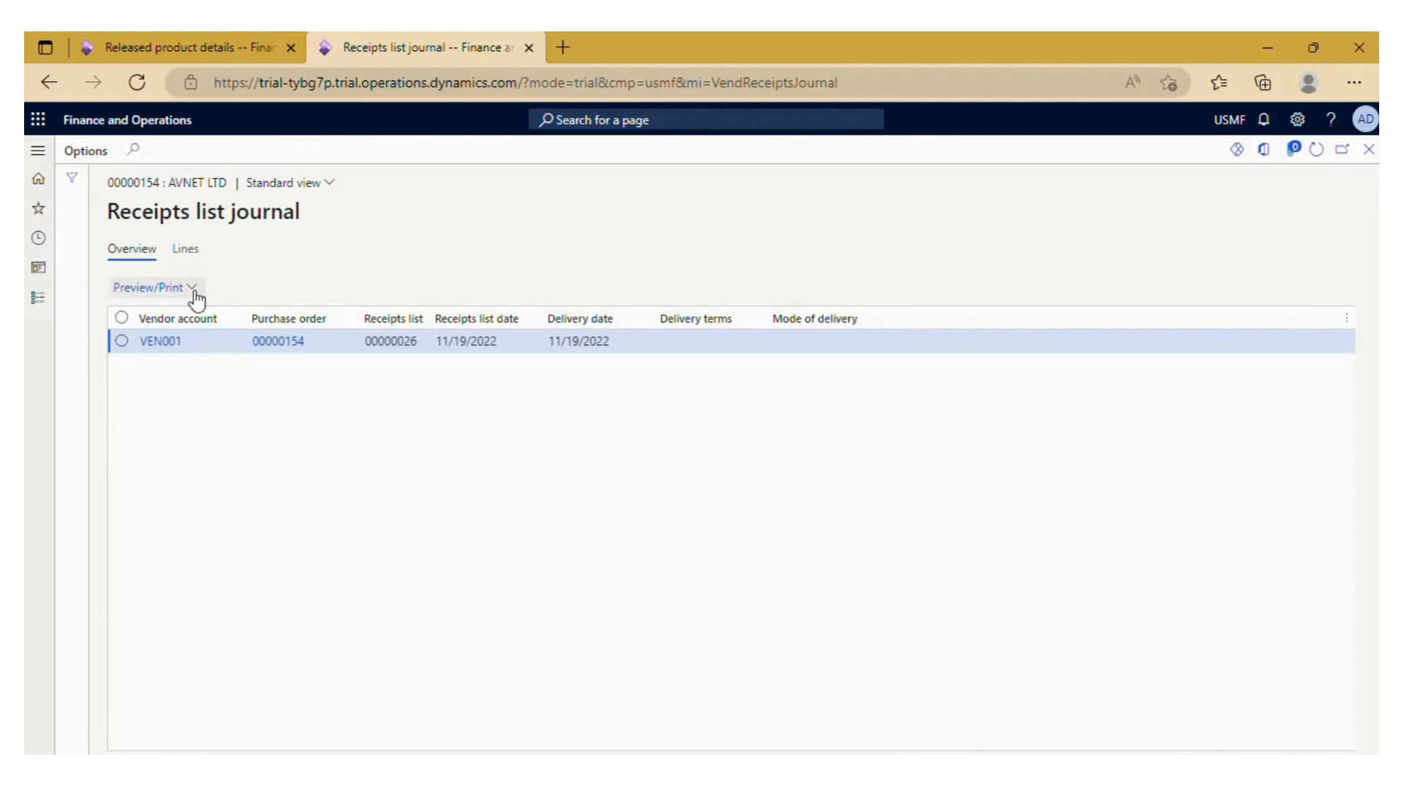
{"action": "left_click", "coordinate": [195, 293]}
{"action": "left_click", "coordinate": [150, 346]}
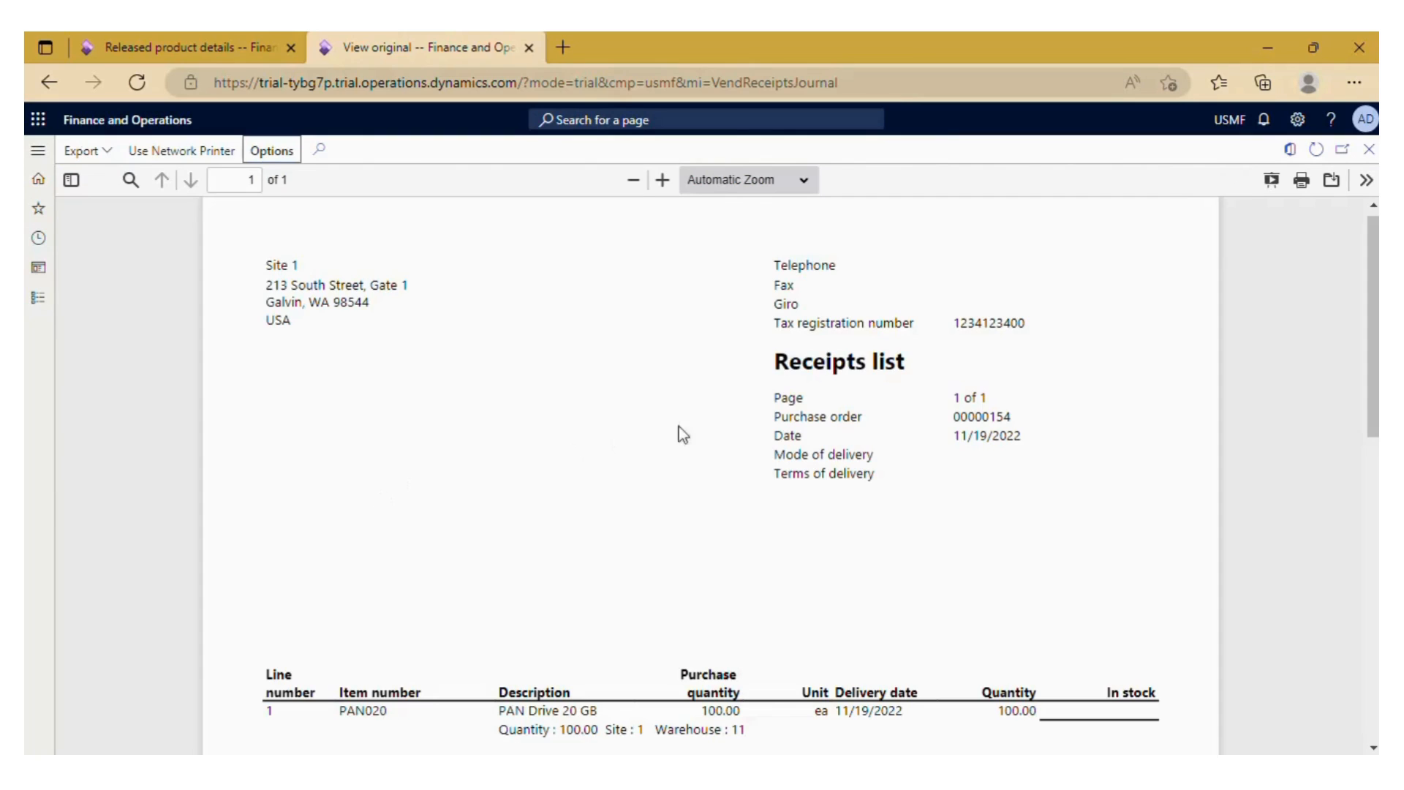
Step: Review the receipts list report down to its end, and return to the purchase order
{"action": "scroll", "coordinate": [815, 397], "scroll_direction": "down", "scroll_amount": 3}
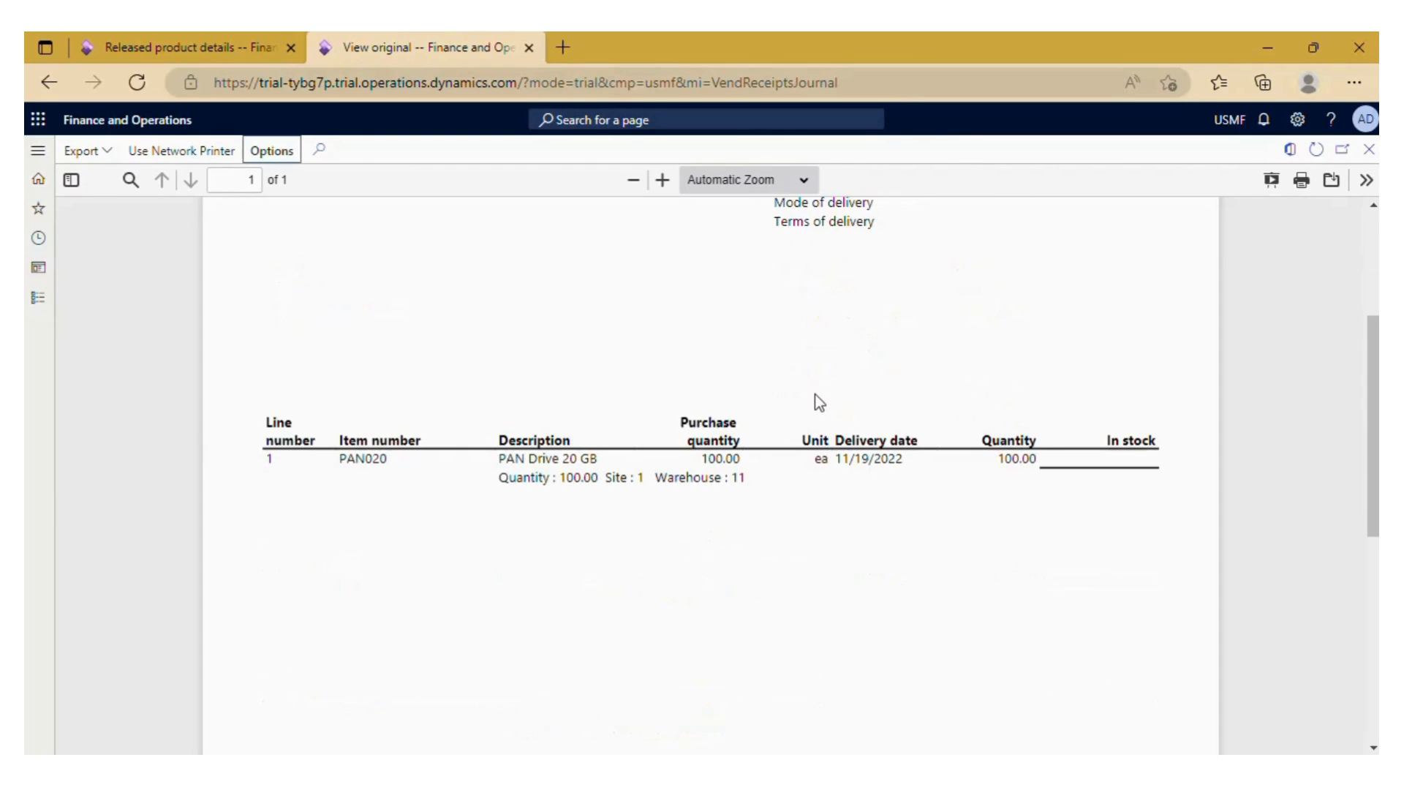
{"action": "scroll", "coordinate": [1040, 475], "scroll_direction": "down", "scroll_amount": 5}
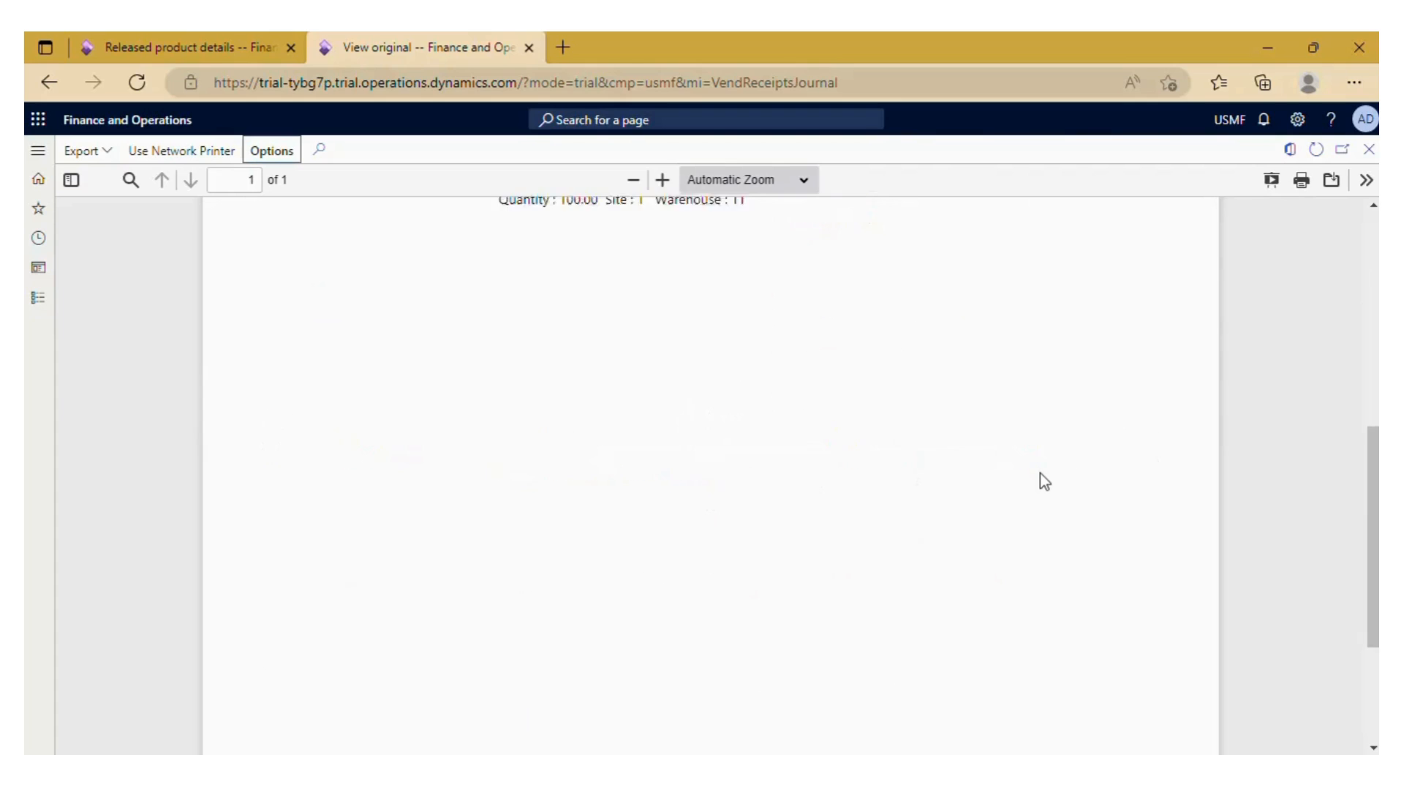
{"action": "scroll", "coordinate": [1039, 471], "scroll_direction": "up", "scroll_amount": 8}
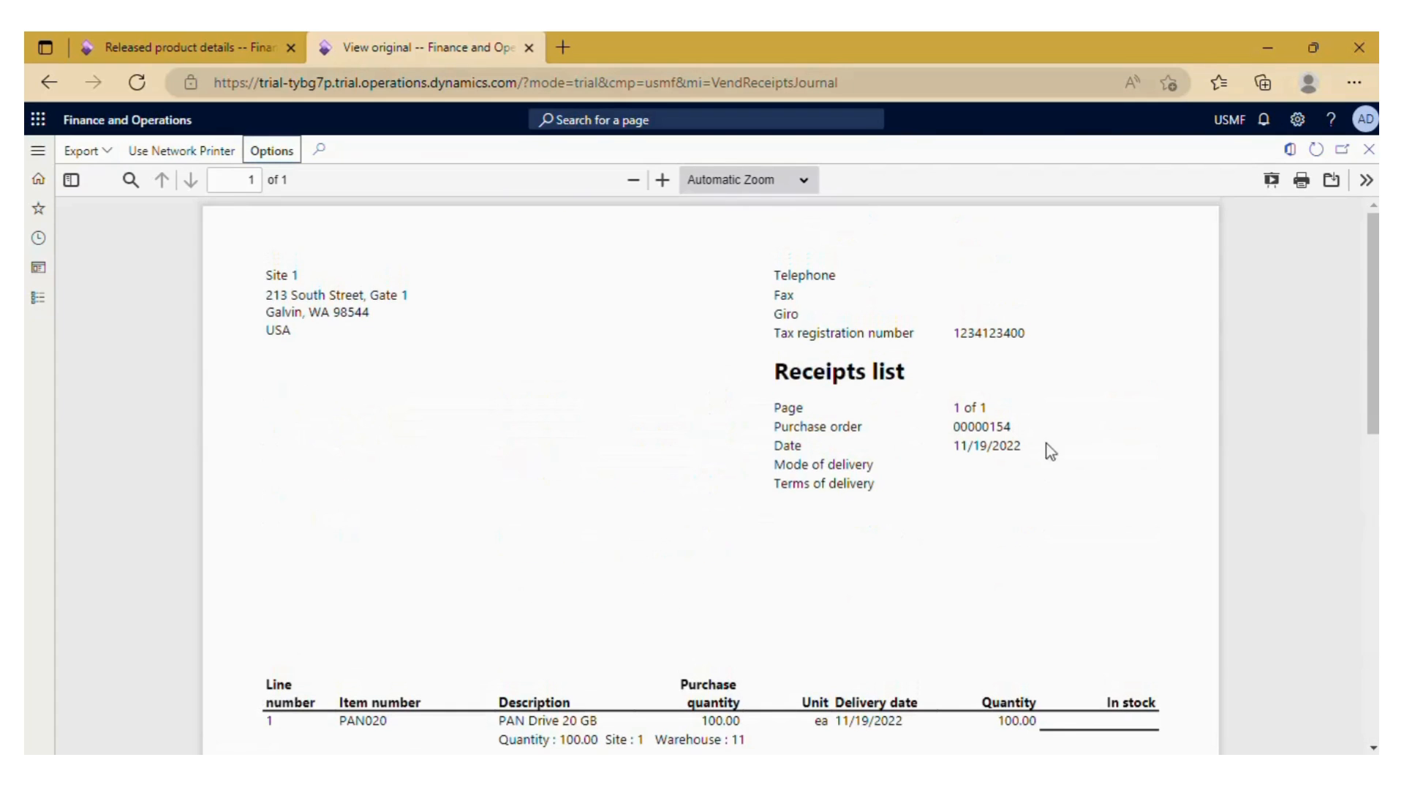
{"action": "left_click", "coordinate": [1369, 150]}
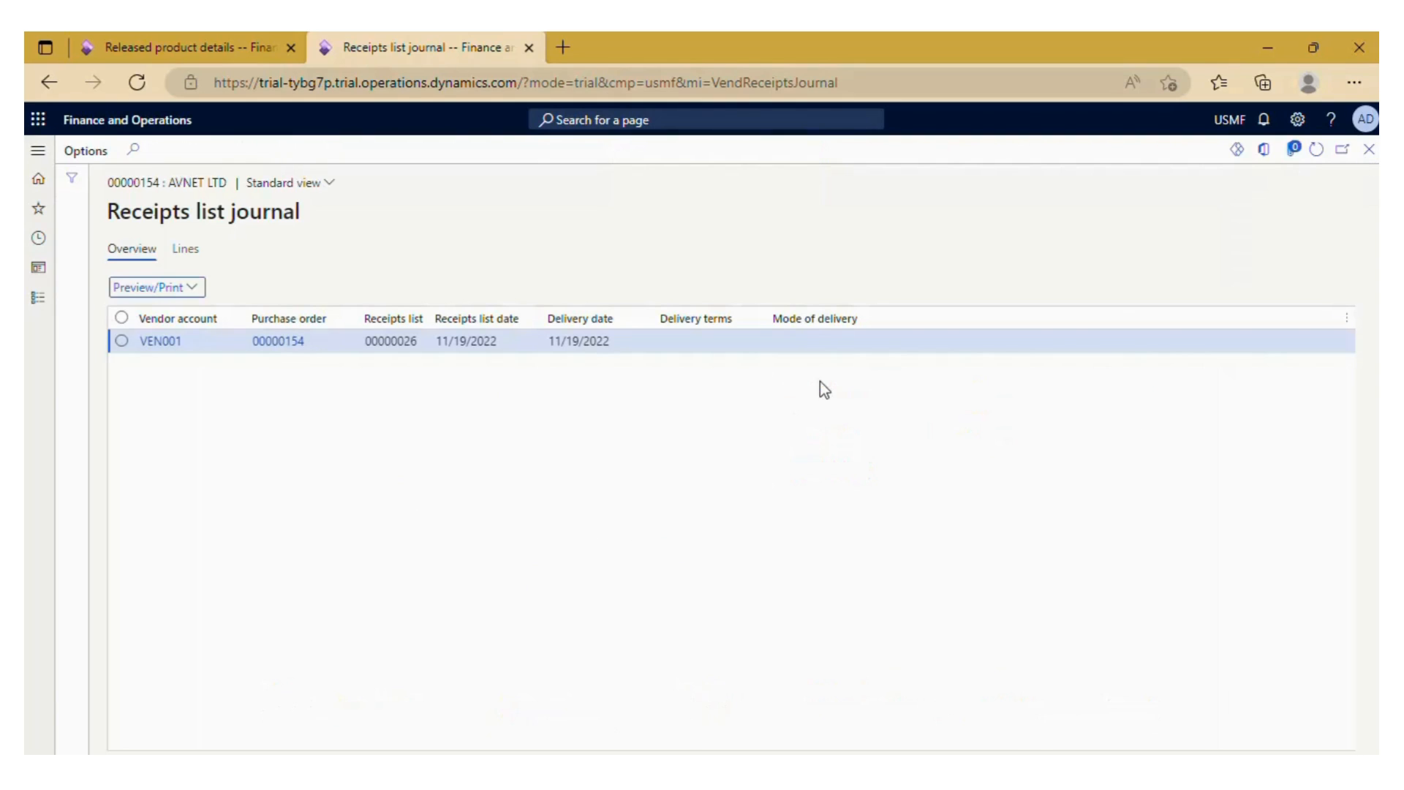
{"action": "left_click", "coordinate": [1369, 149]}
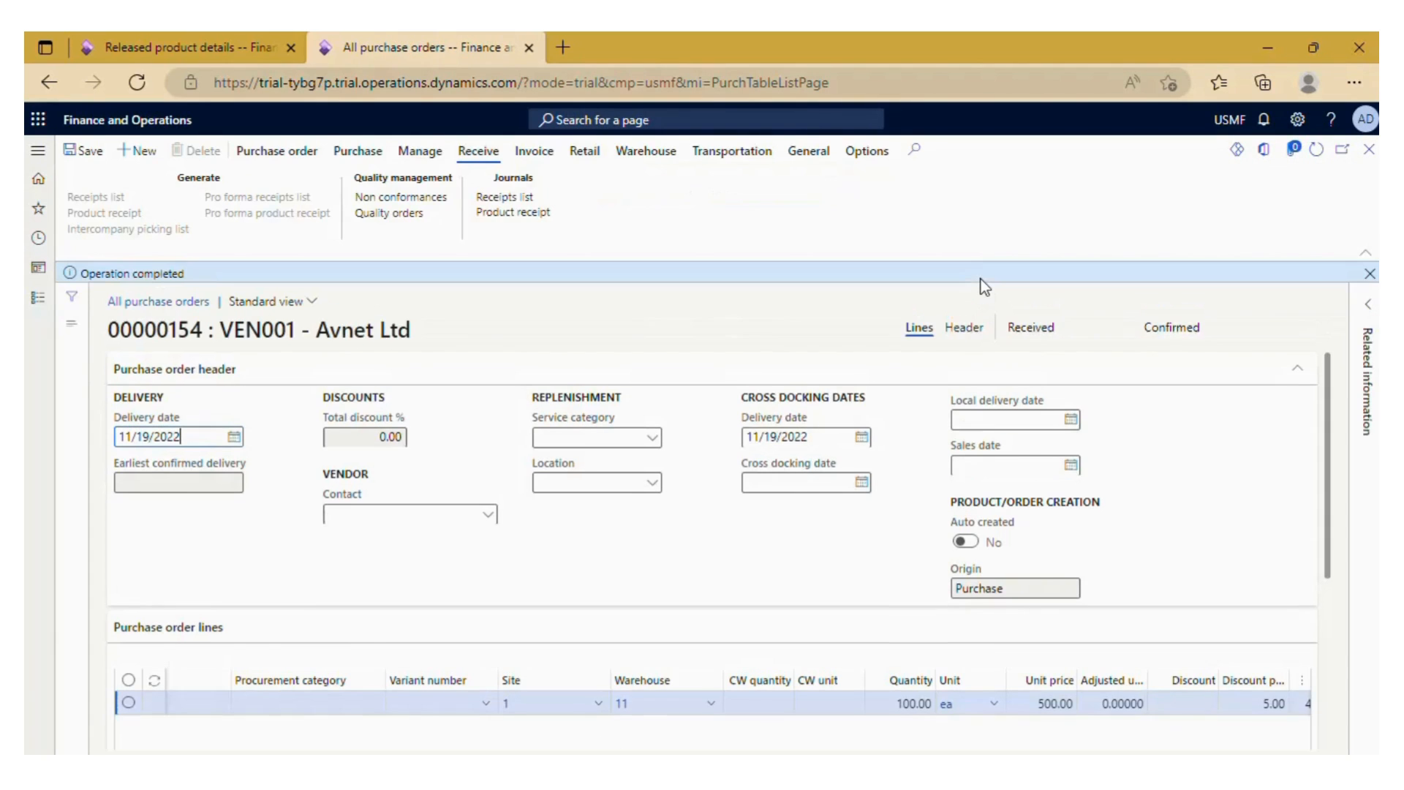
Step: Open the purchase order's product receipt journal and generate the original preview of receipt PR-154
{"action": "left_click", "coordinate": [496, 216]}
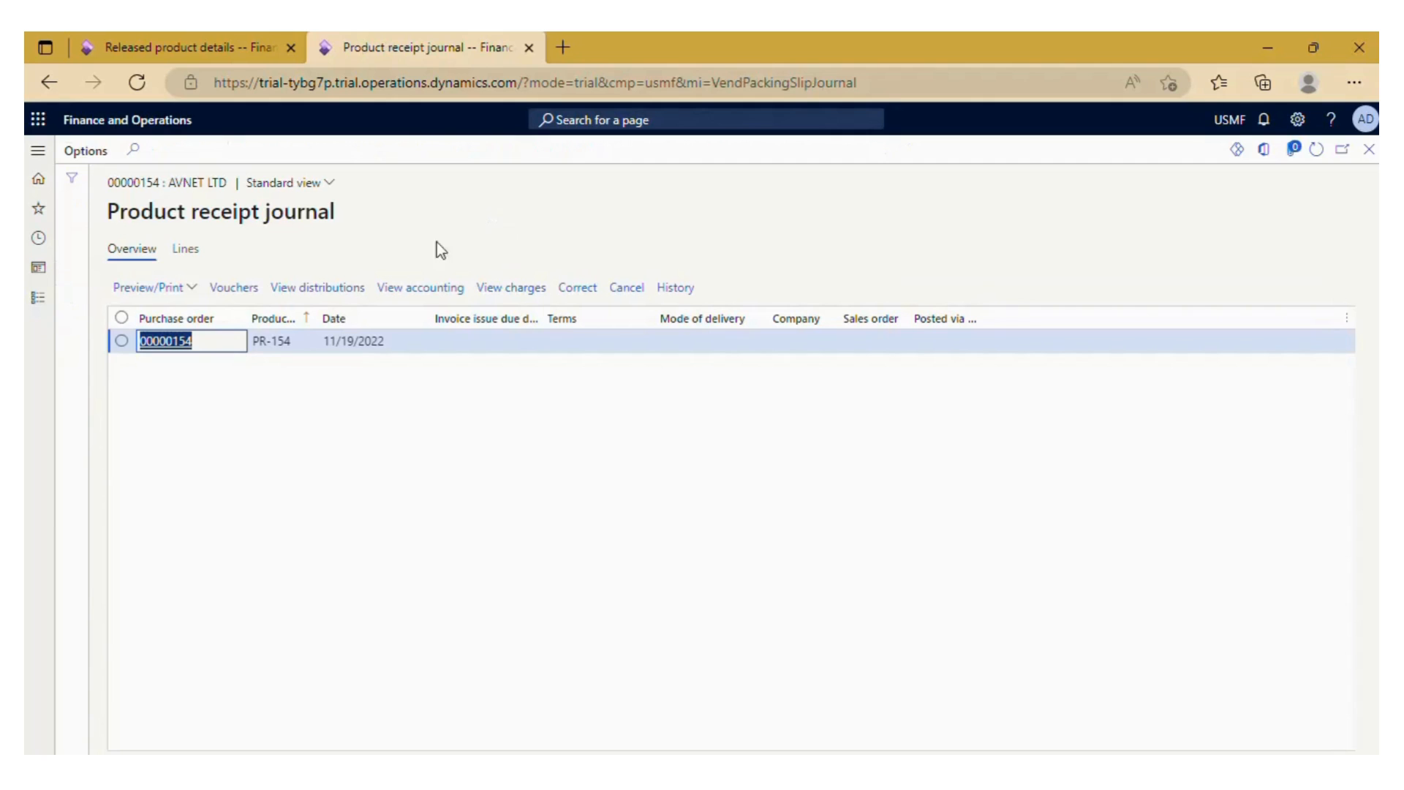
{"action": "left_click", "coordinate": [192, 289]}
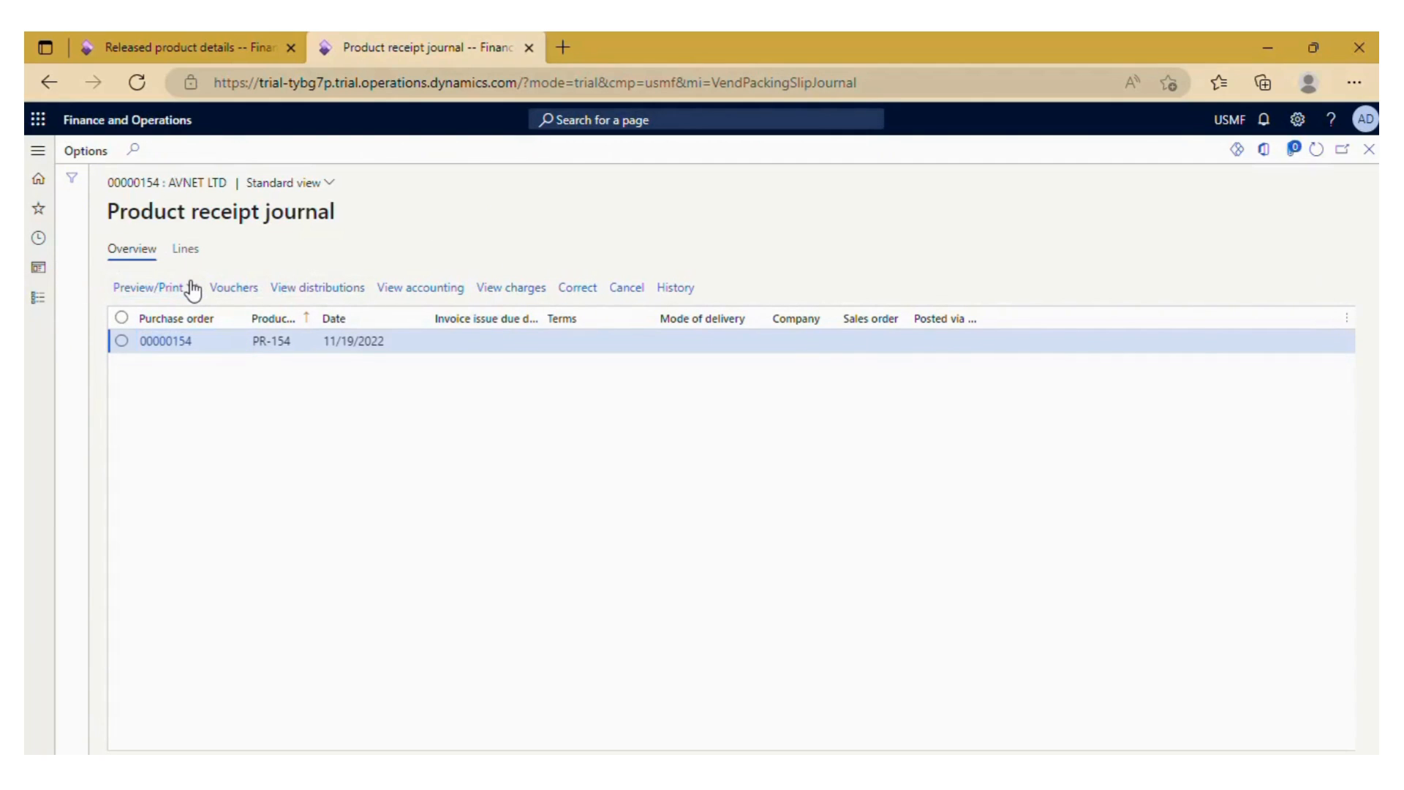
{"action": "left_click", "coordinate": [192, 289]}
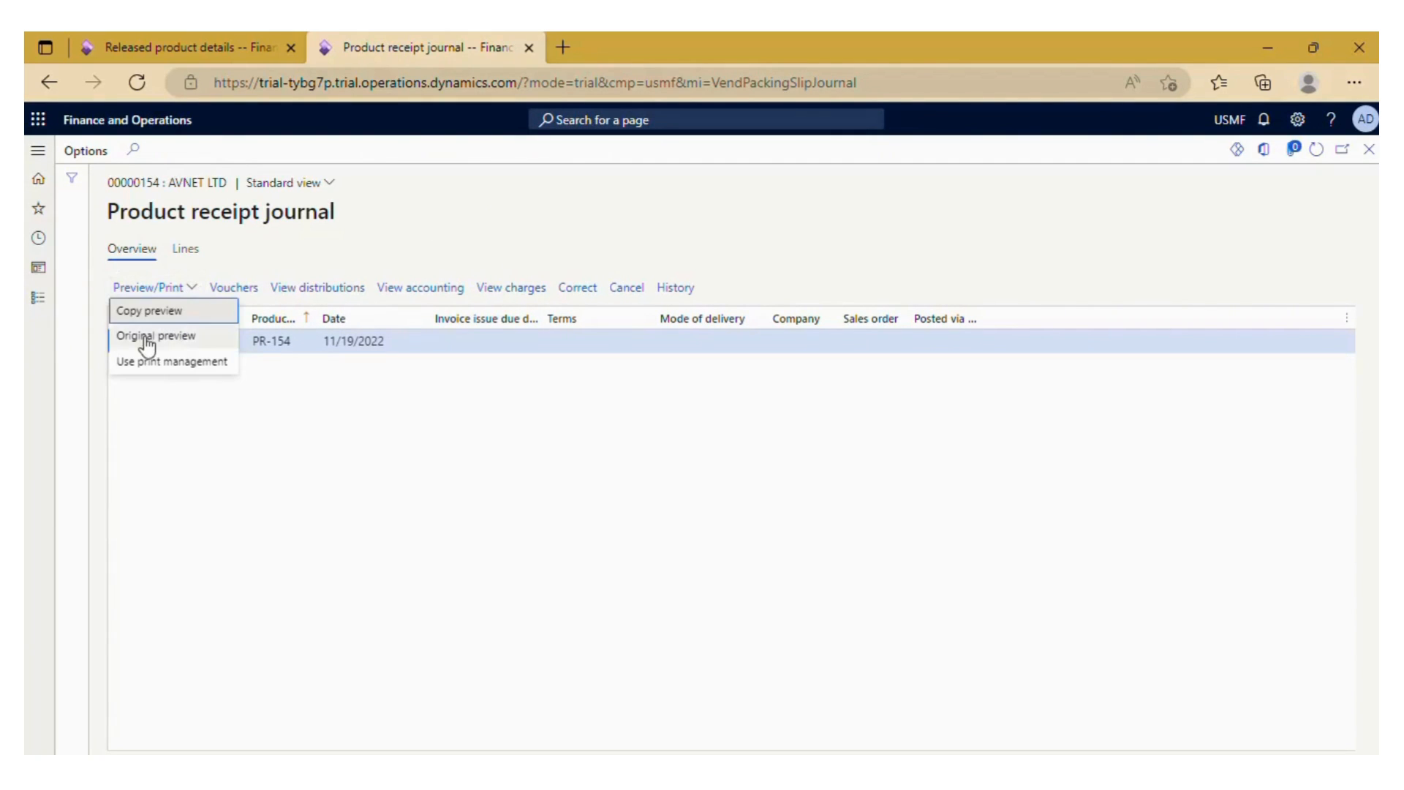
{"action": "left_click", "coordinate": [147, 346]}
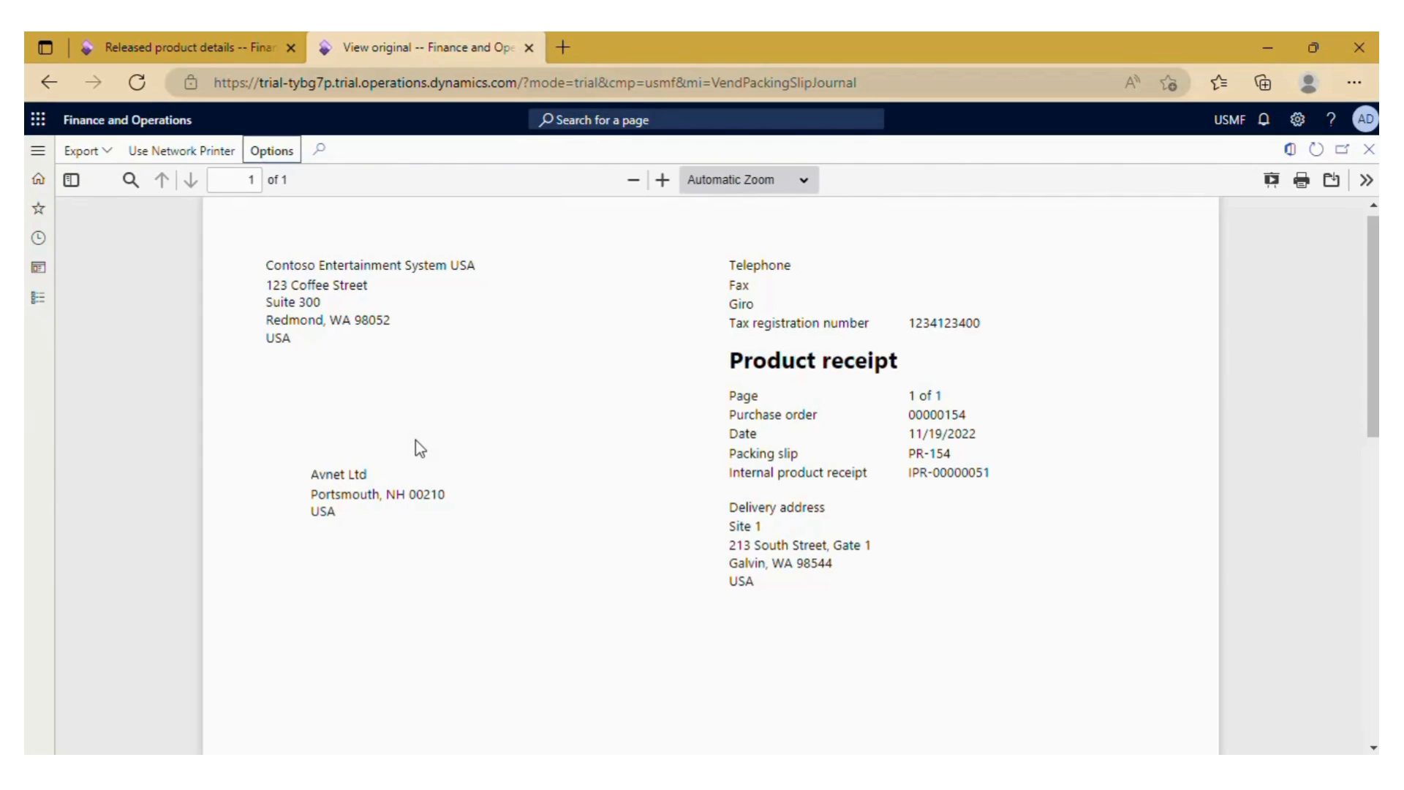
Step: Review the product receipt report down to the PAN020 line, and return to the purchase order
{"action": "scroll", "coordinate": [418, 388], "scroll_direction": "up", "scroll_amount": 1}
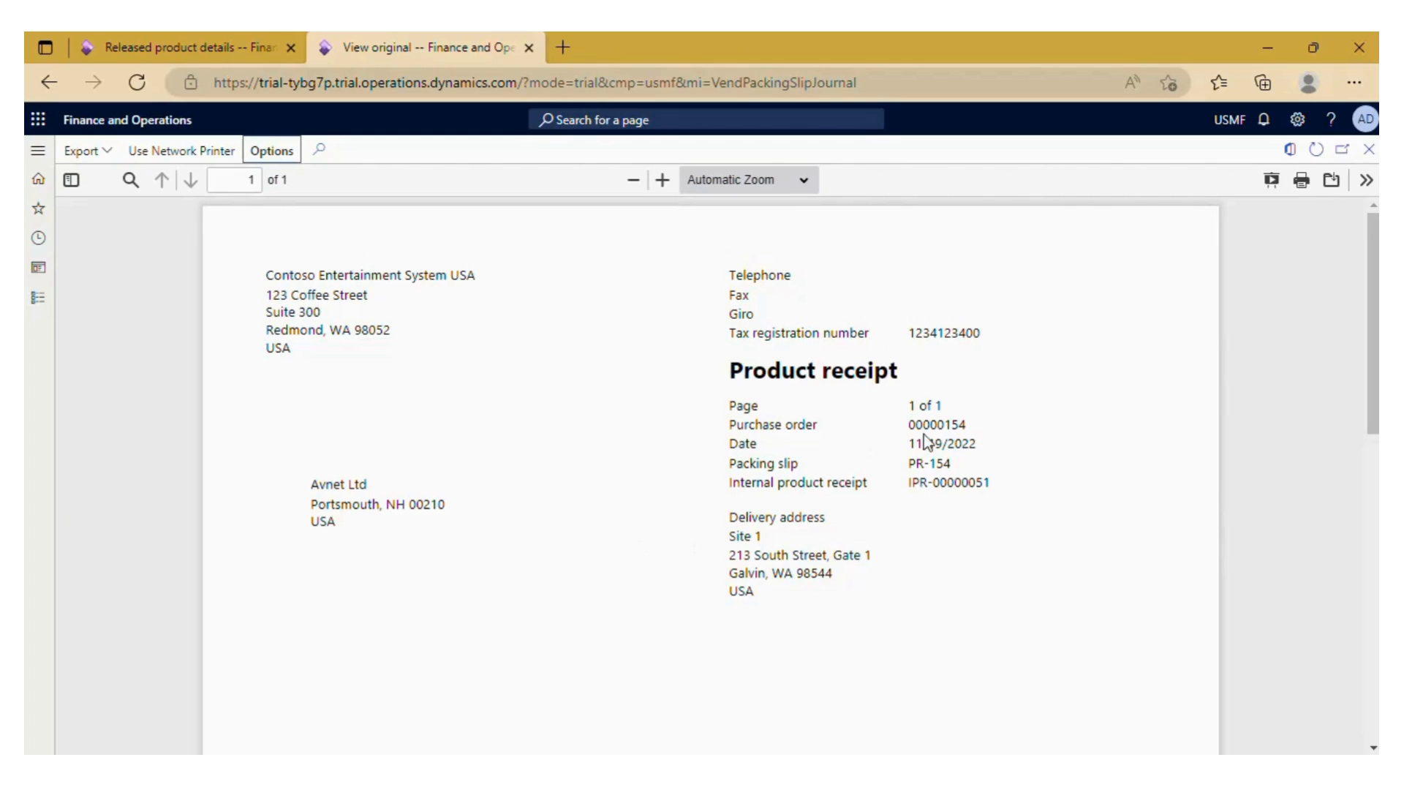
{"action": "scroll", "coordinate": [848, 430], "scroll_direction": "down", "scroll_amount": 3}
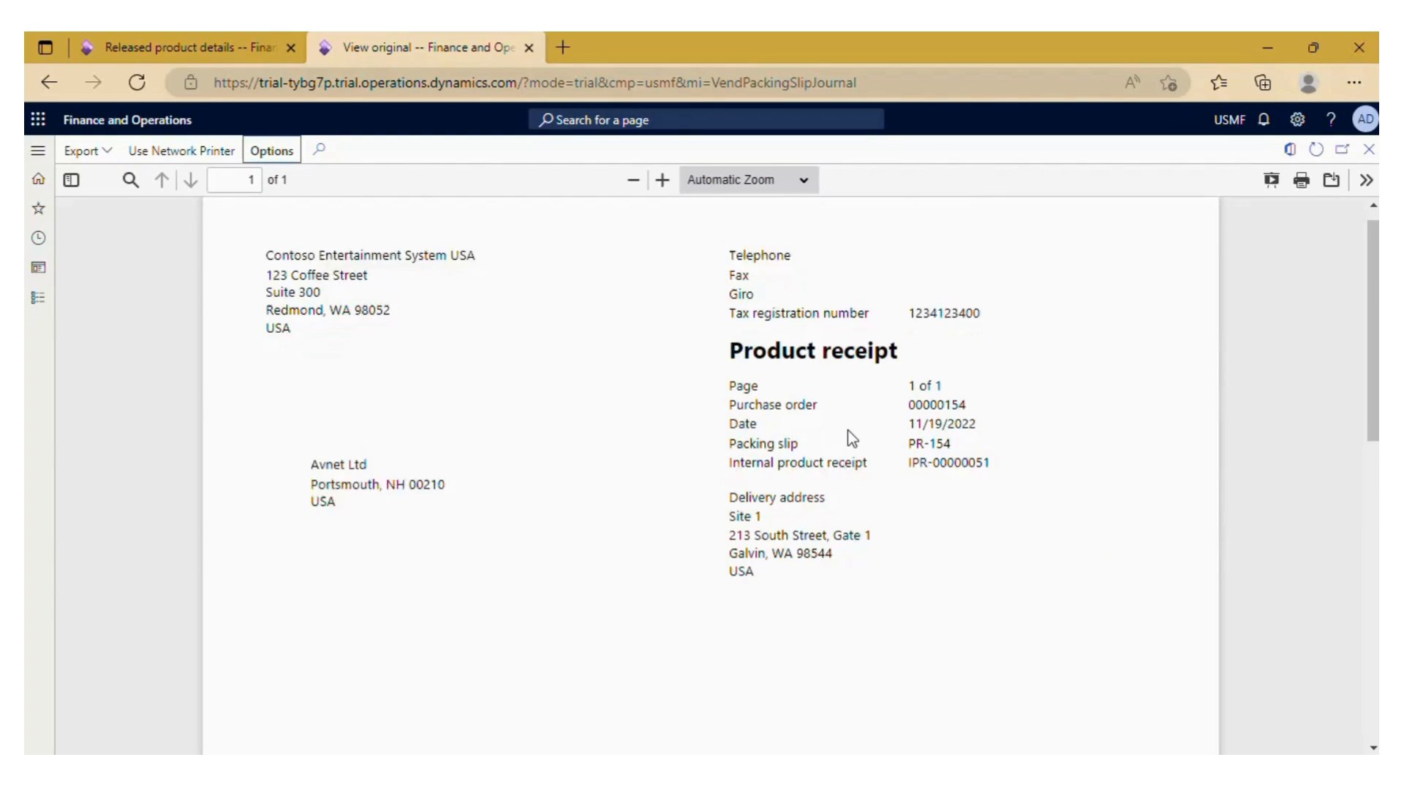
{"action": "scroll", "coordinate": [849, 430], "scroll_direction": "up", "scroll_amount": 3}
{"action": "scroll", "coordinate": [804, 394], "scroll_direction": "down", "scroll_amount": 5}
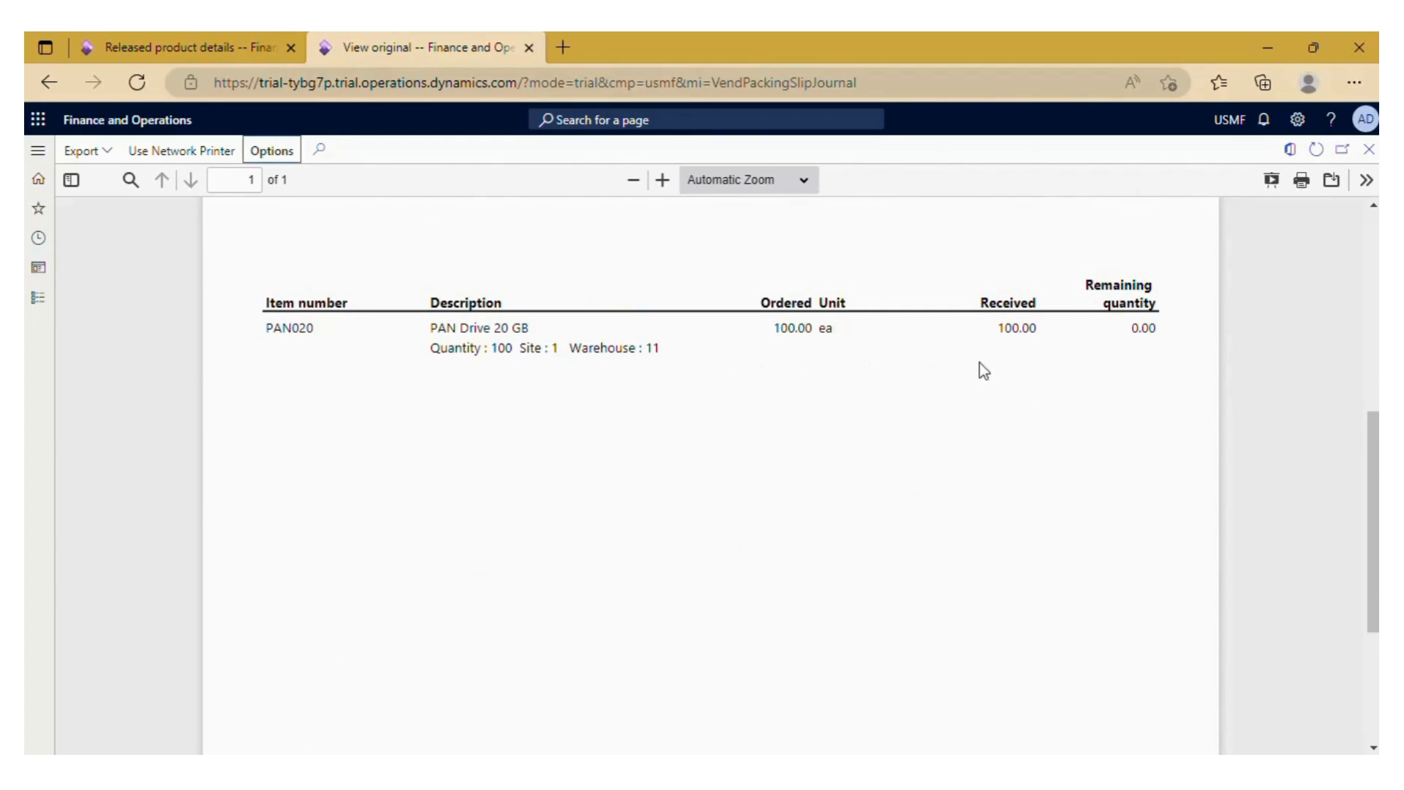
{"action": "left_click", "coordinate": [1364, 159]}
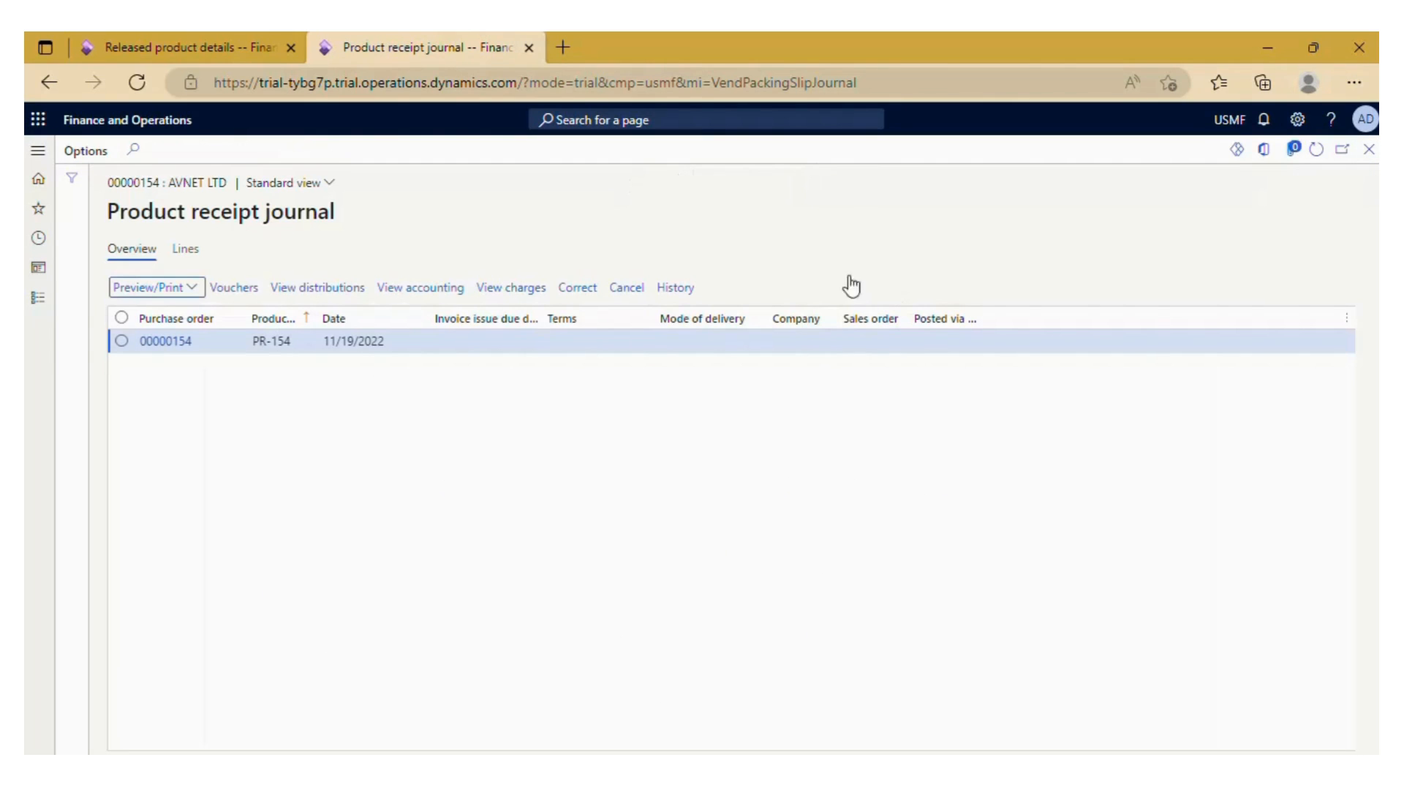
{"action": "left_click", "coordinate": [1368, 150]}
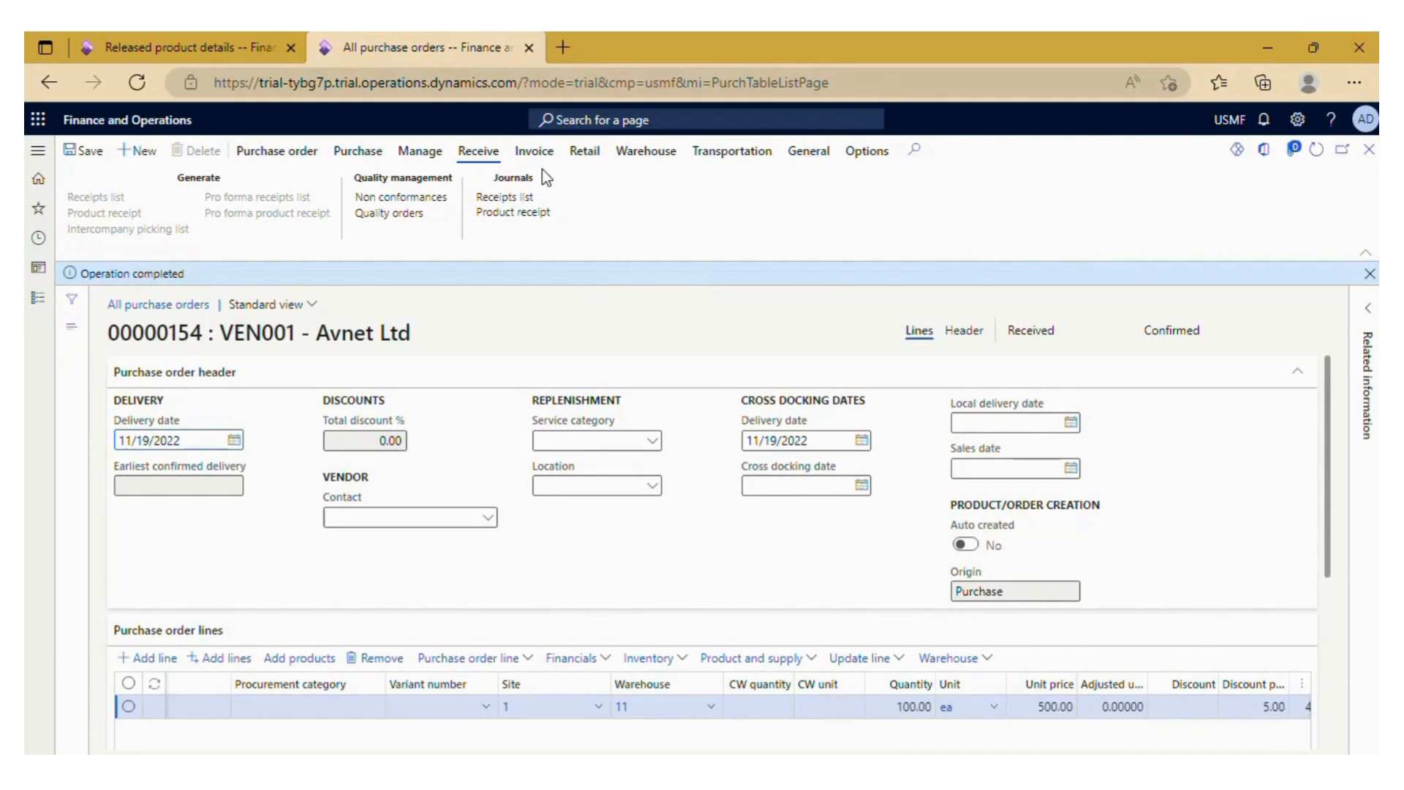
Step: Start a vendor invoice for the purchase order and enter INV-154 as both its number and its description
{"action": "left_click", "coordinate": [532, 154]}
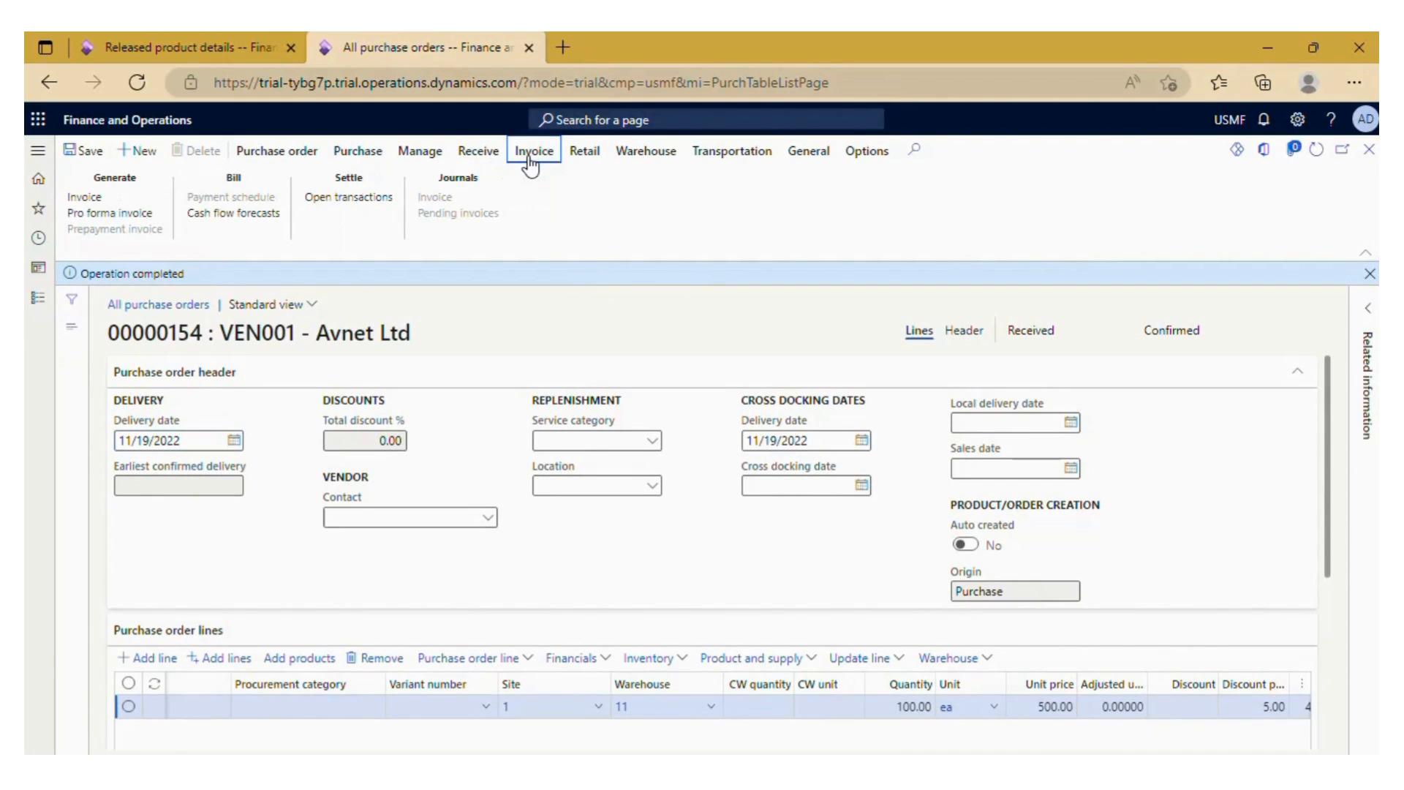
{"action": "left_click", "coordinate": [95, 199]}
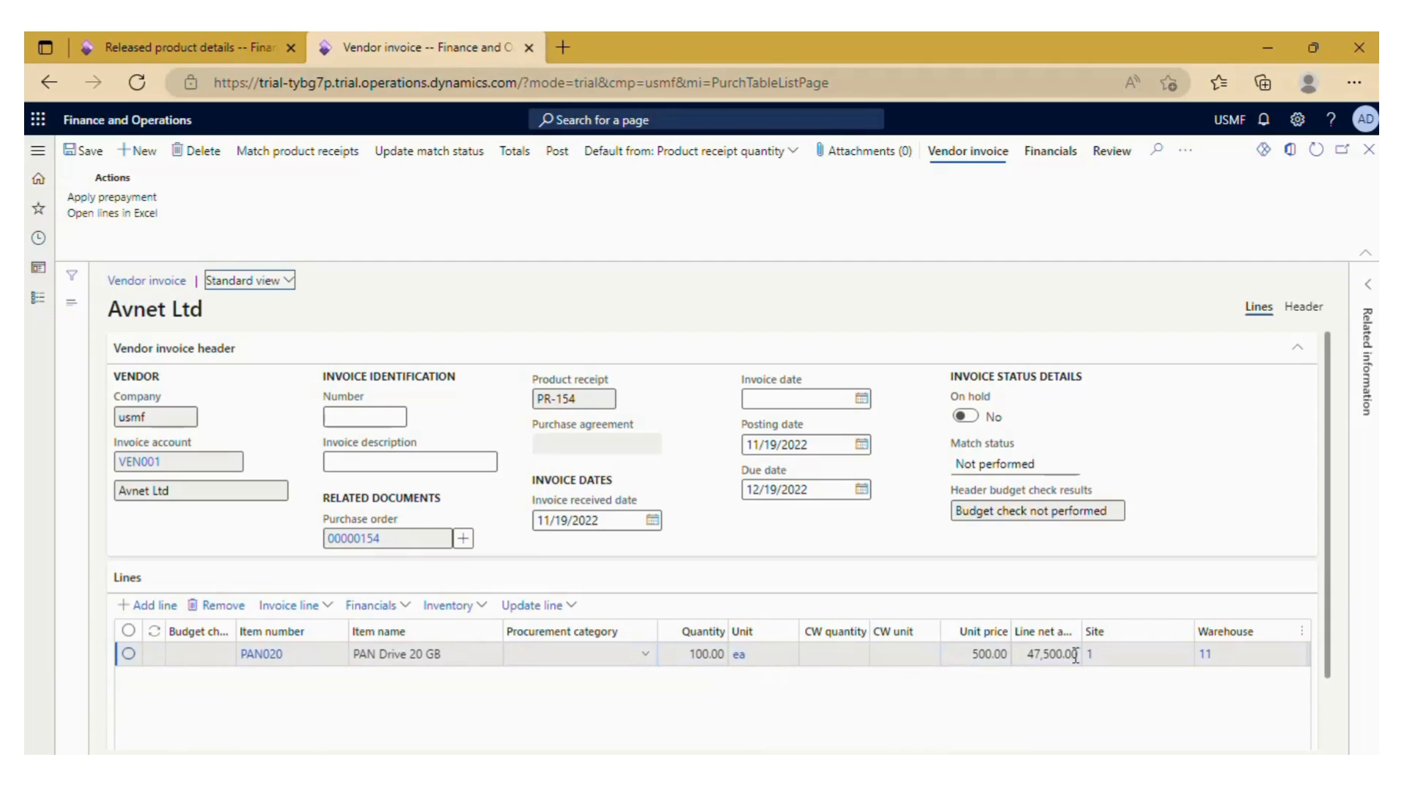
{"action": "left_click", "coordinate": [379, 415]}
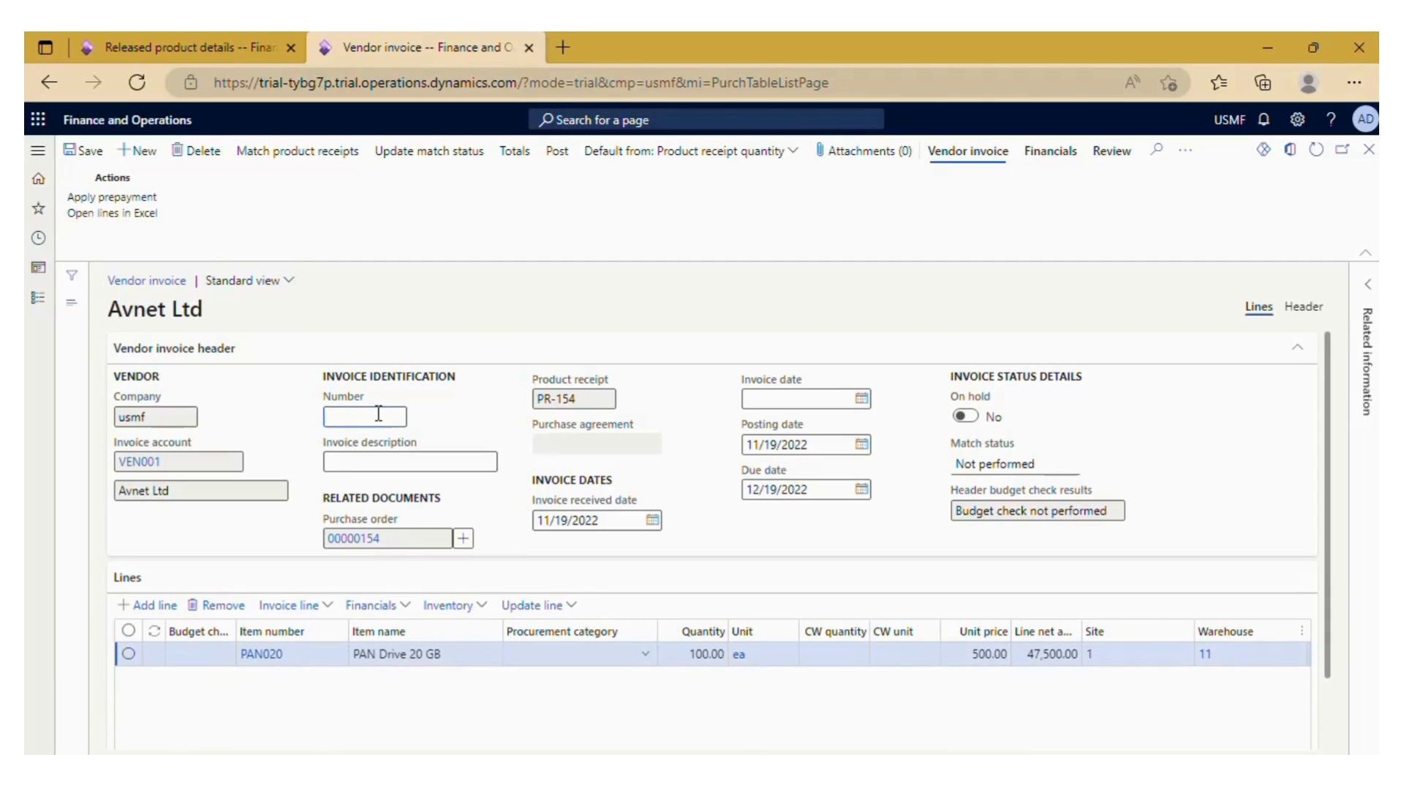
{"action": "type", "text": "INV-154"}
{"action": "key", "text": "ctrl+a"}
{"action": "key", "text": "ctrl+c"}
{"action": "key", "text": "Tab"}
{"action": "key", "text": "ctrl+v"}
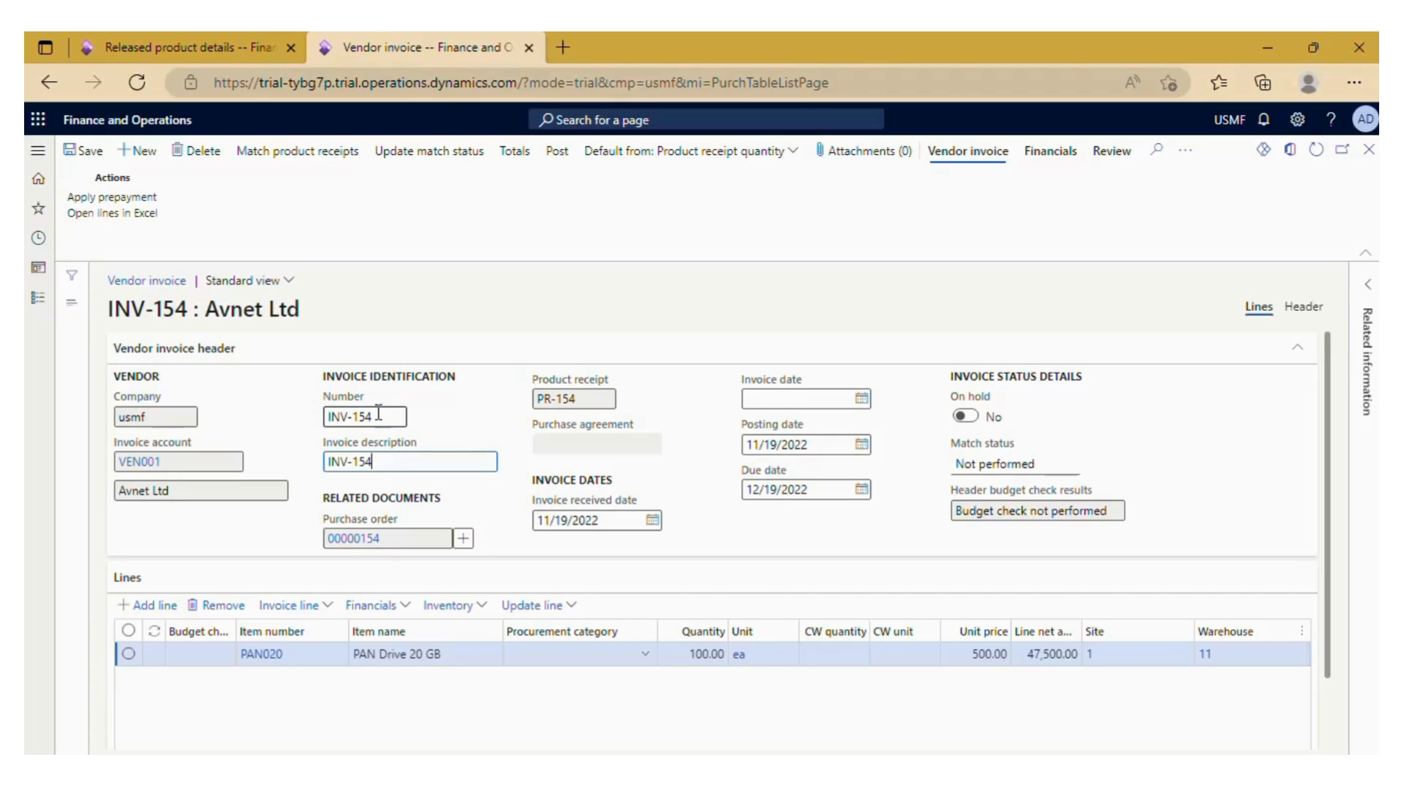
Step: Match product receipt PR-154 to the vendor invoice, and post the invoice after updating its match status
{"action": "left_click", "coordinate": [283, 152]}
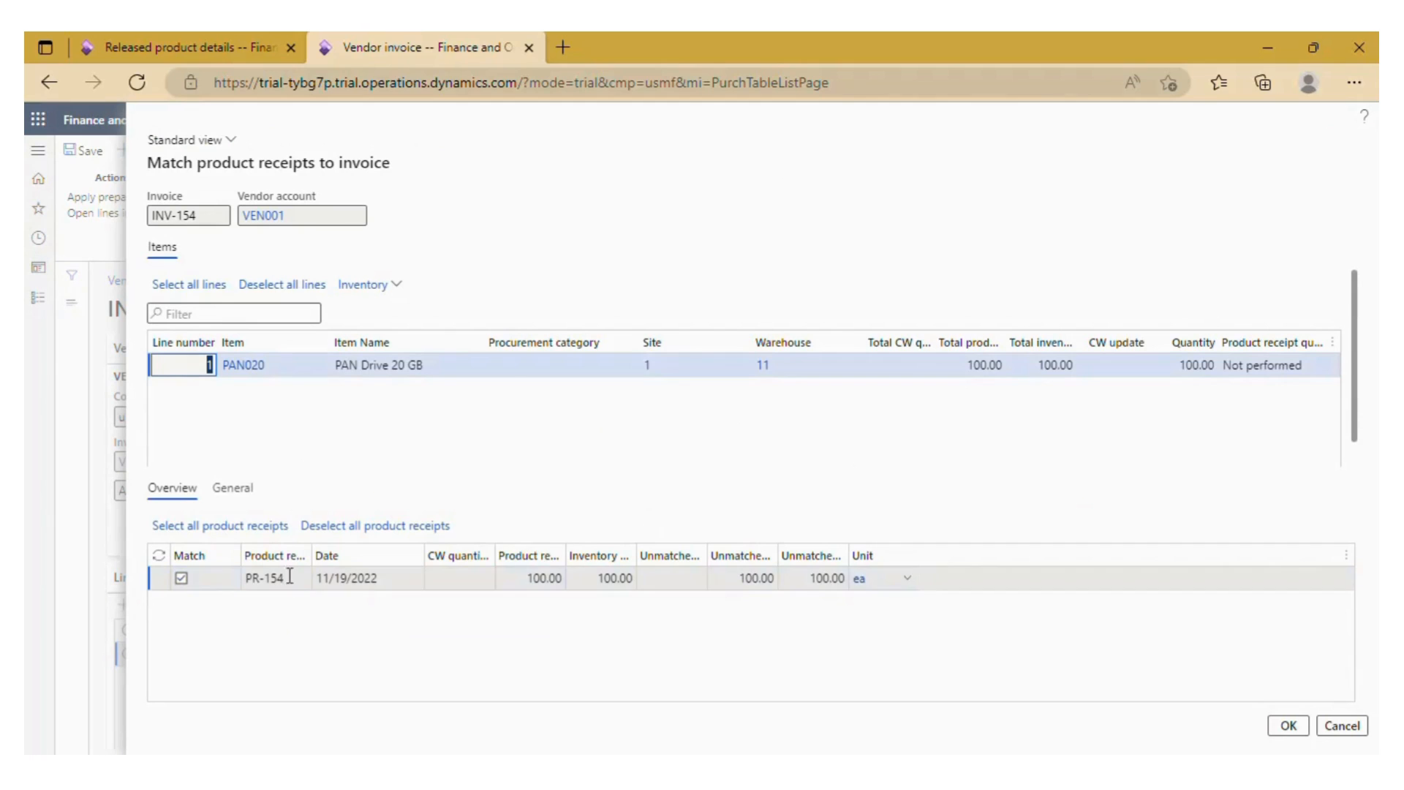
{"action": "left_click", "coordinate": [1289, 729]}
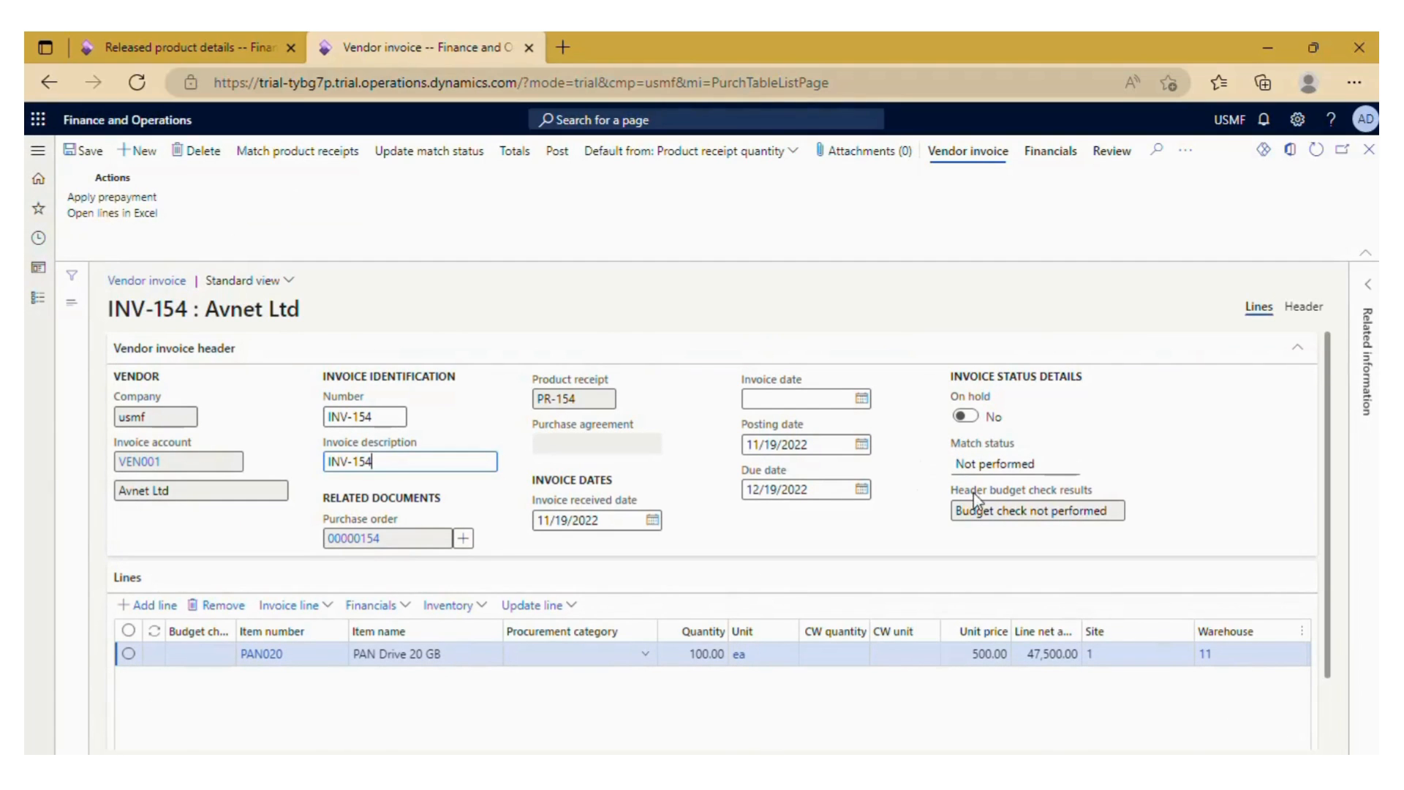
{"action": "left_click", "coordinate": [433, 155]}
{"action": "left_click", "coordinate": [557, 157]}
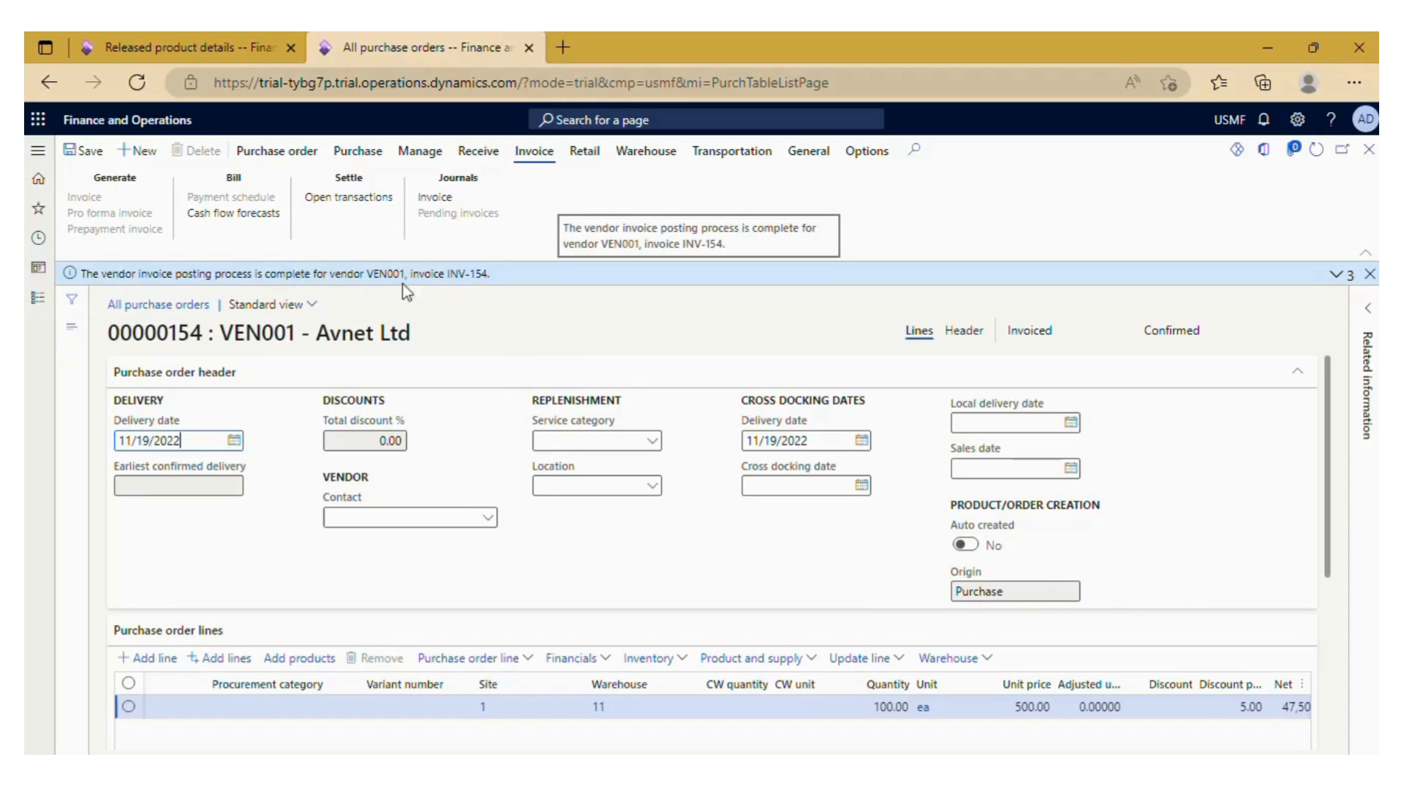
Step: Open the purchase order's invoice journal, and record INV-154 as the purchase invoice number in the Notepad notes
{"action": "left_click", "coordinate": [435, 203]}
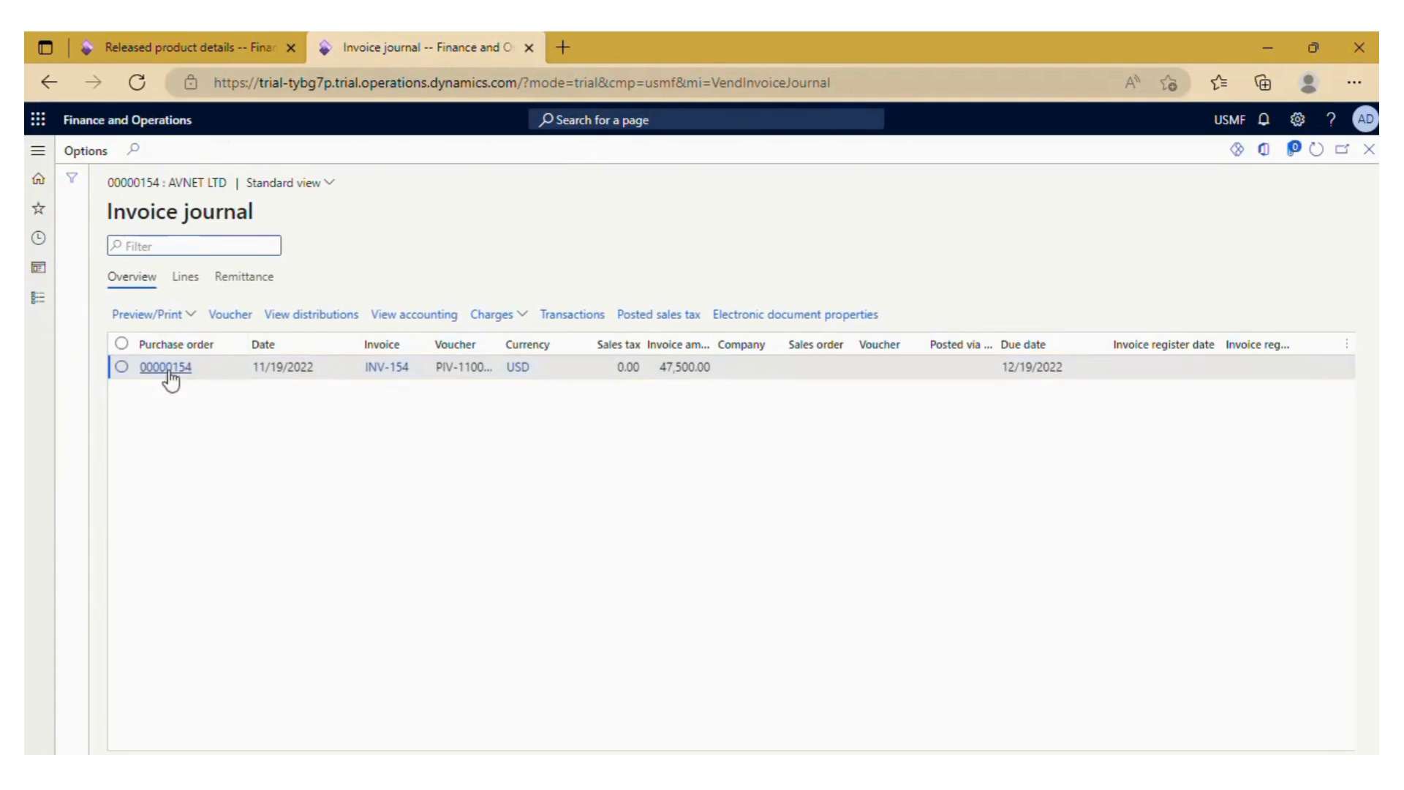
{"action": "key", "text": "alt+Tab"}
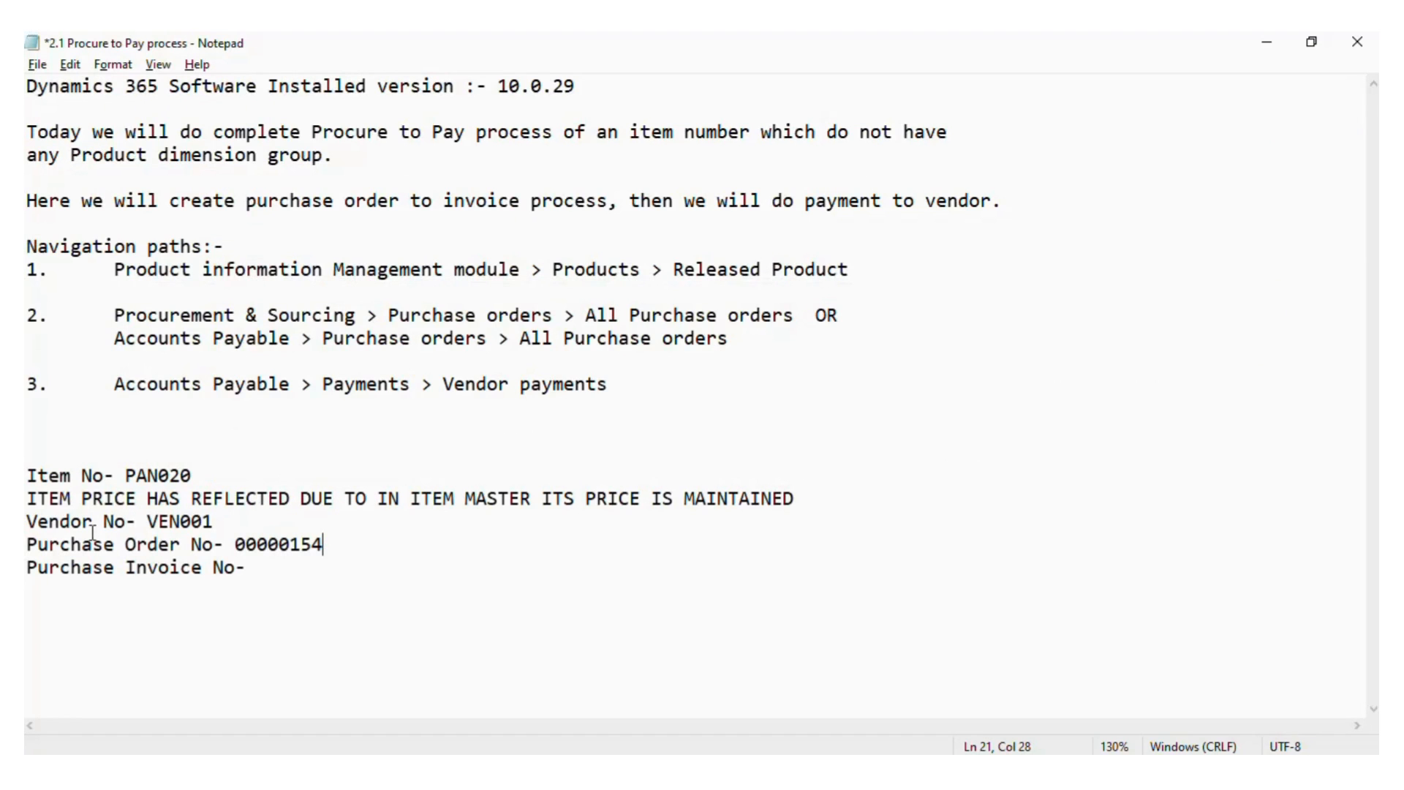
{"action": "key", "text": "alt+Tab"}
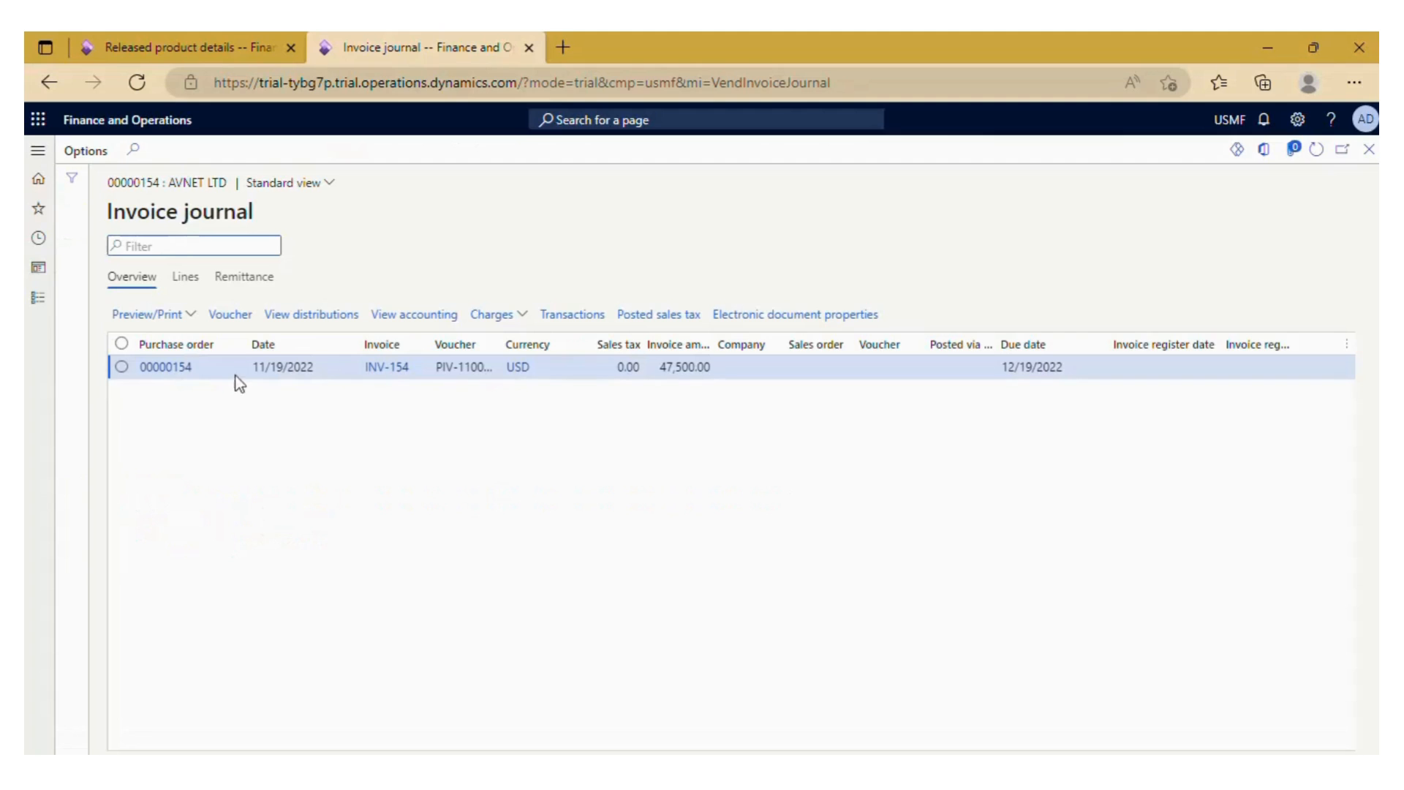
{"action": "key", "text": "alt+Tab"}
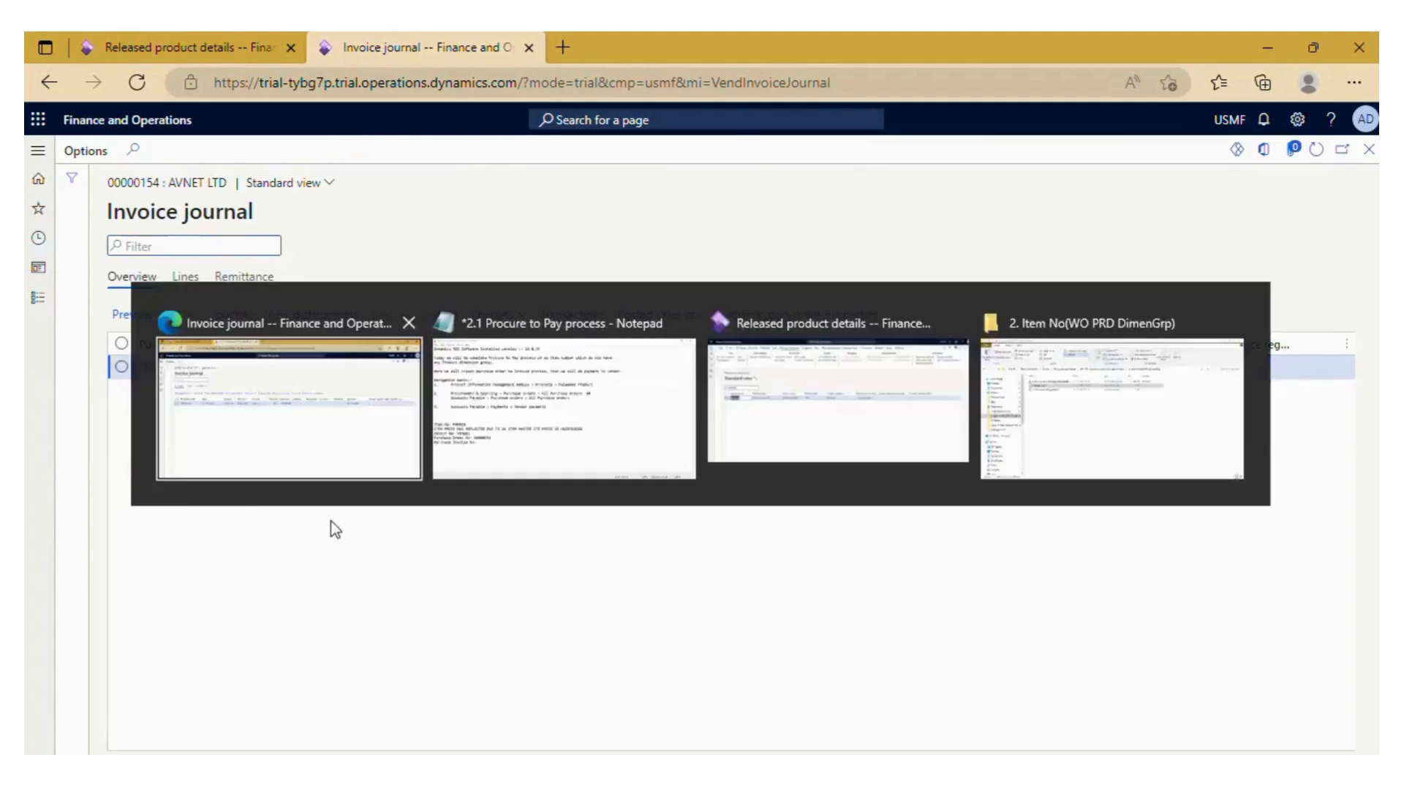
{"action": "left_click", "coordinate": [281, 567]}
{"action": "type", "text": "IN"}
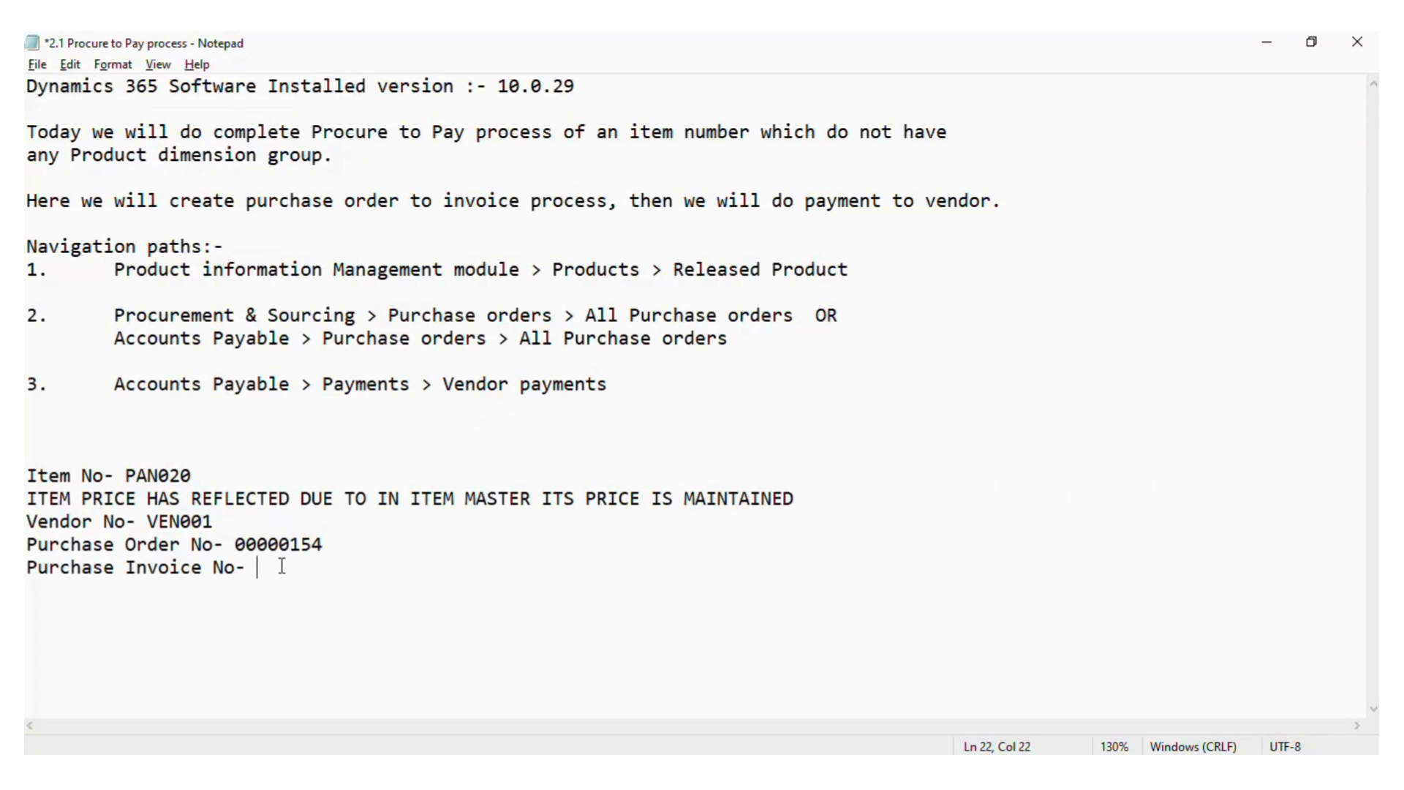
{"action": "type", "text": "V-154"}
{"action": "key", "text": "Return"}
Step: Switch back to the invoice journal in Finance and Operations and generate the original preview of invoice INV-154
{"action": "key", "text": "alt+Tab"}
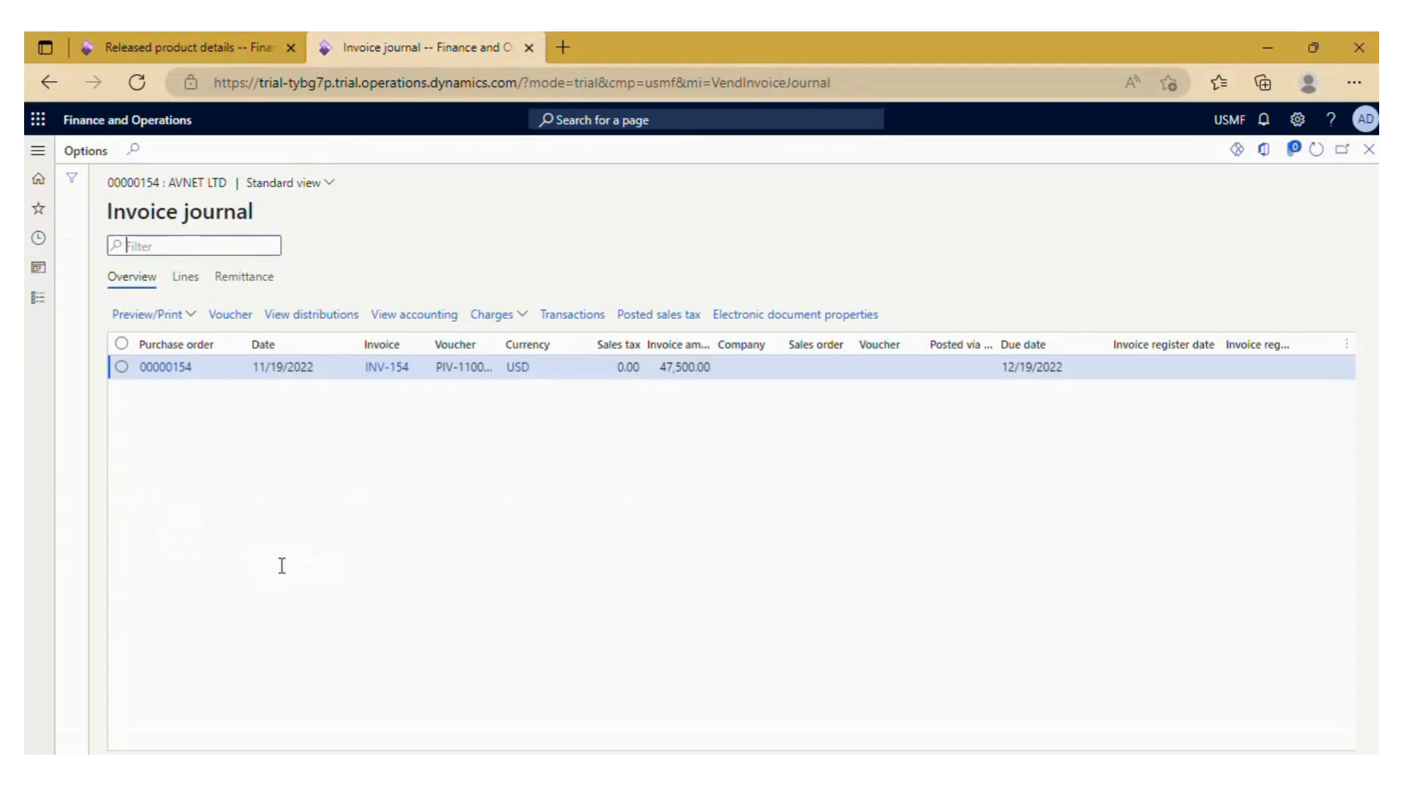
{"action": "left_click", "coordinate": [194, 316]}
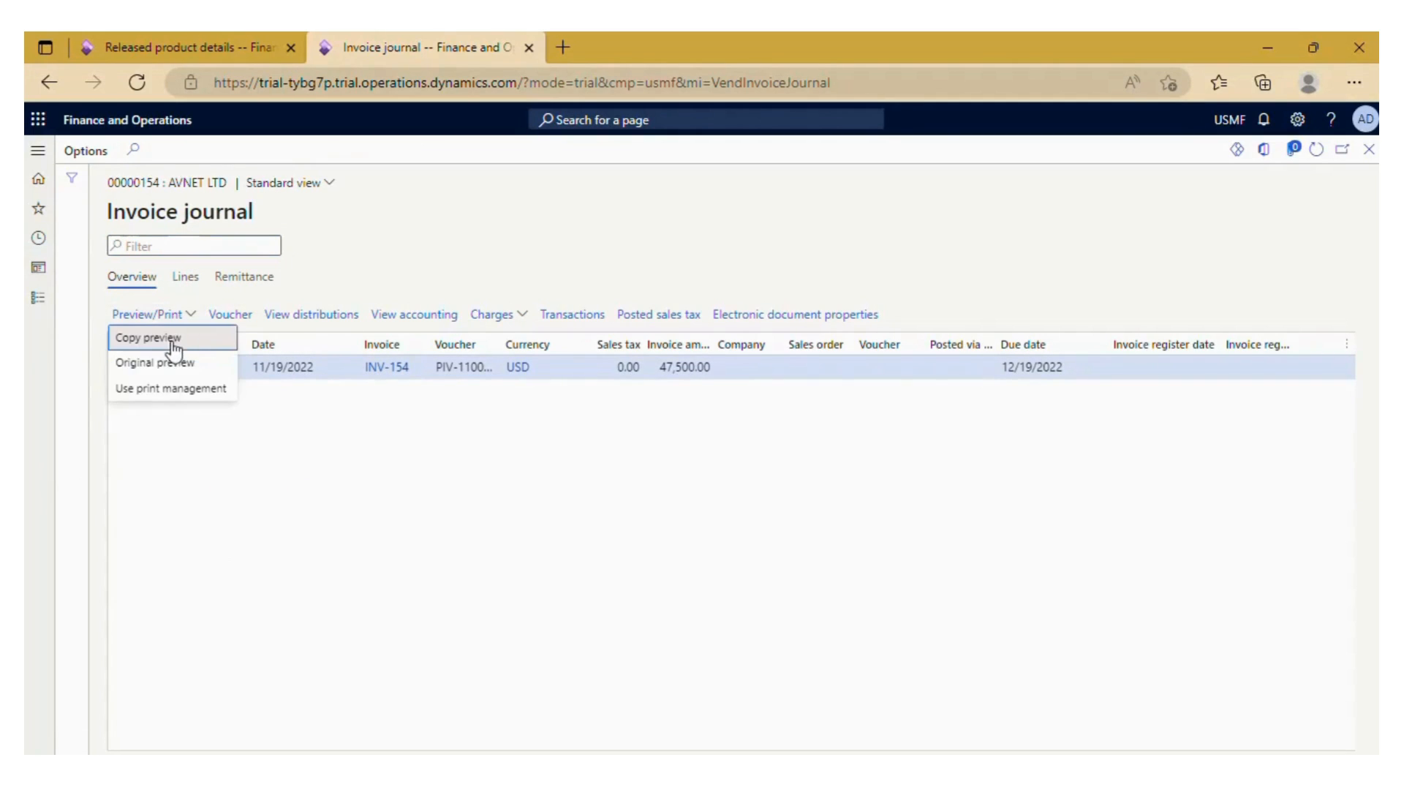
{"action": "left_click", "coordinate": [154, 364]}
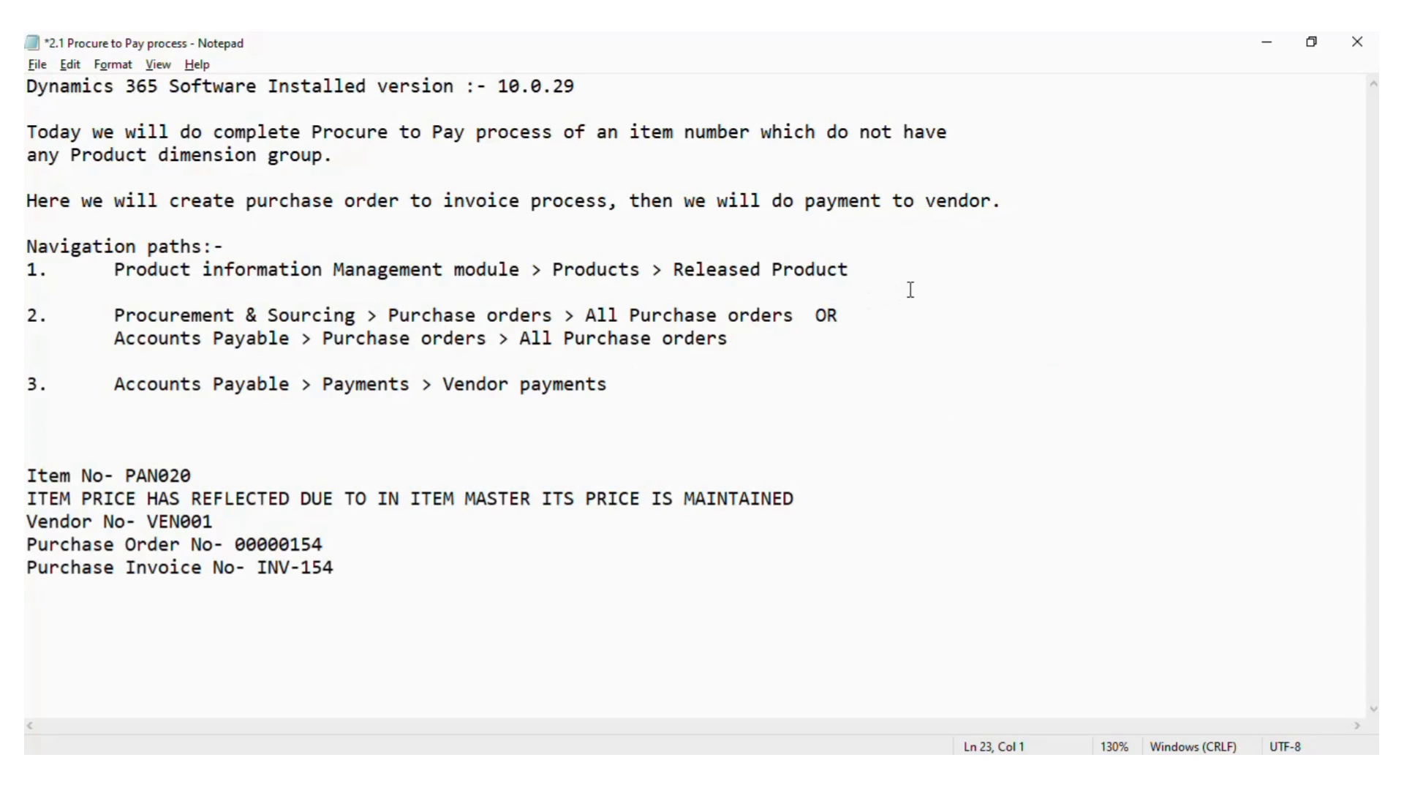
Step: In the Notepad notes, mark navigation paths 1 and 2 as DONE and add a dash after path 3
{"action": "left_click", "coordinate": [936, 273]}
{"action": "key", "text": "Tab"}
{"action": "type", "text": "- DONE"}
{"action": "key", "text": "Return"}
{"action": "left_click", "coordinate": [861, 313]}
{"action": "key", "text": "Tab"}
{"action": "key", "text": "Tab"}
{"action": "type", "text": "-DONE"}
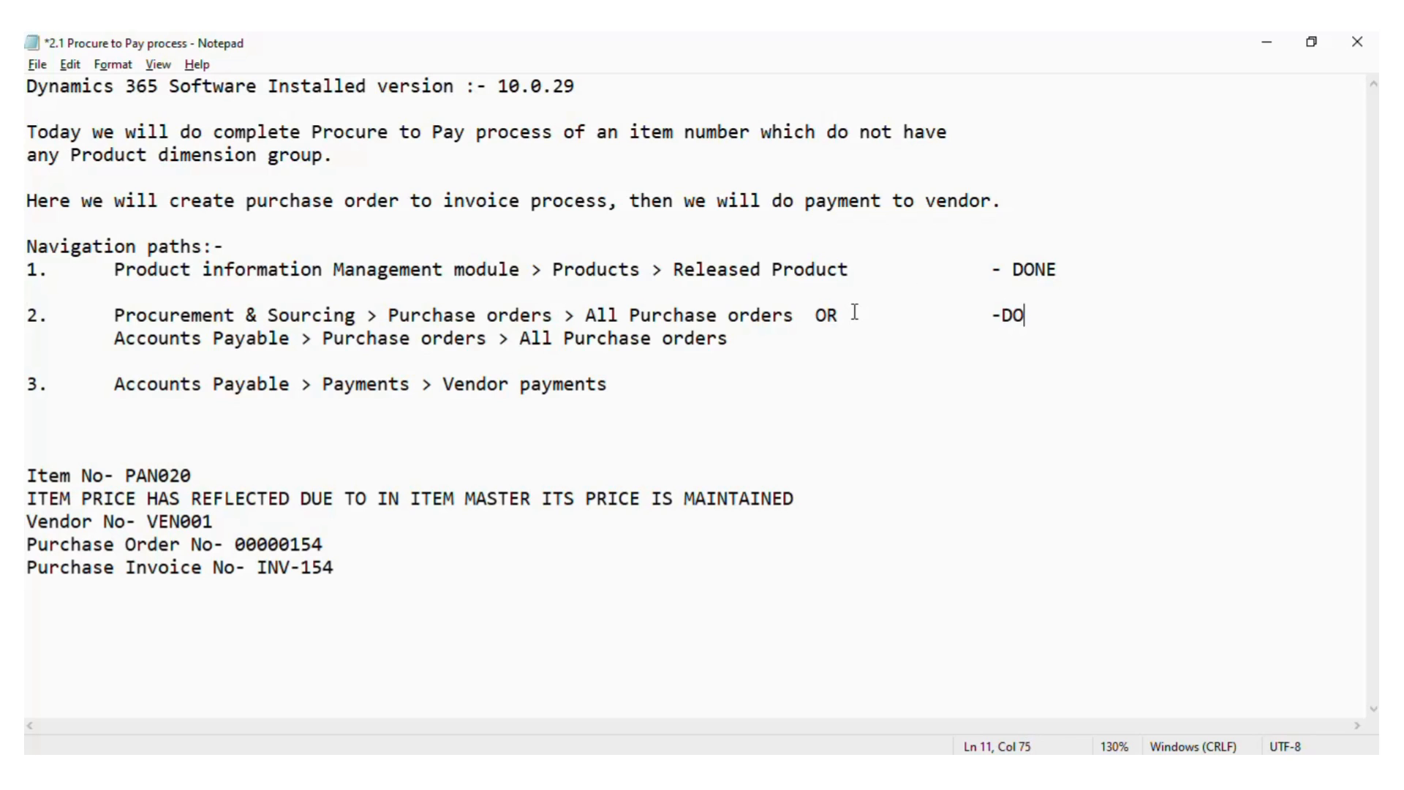
{"action": "left_click", "coordinate": [665, 383]}
{"action": "key", "text": "Tab"}
{"action": "key", "text": "Tab"}
{"action": "key", "text": "Tab"}
{"action": "key", "text": "Tab"}
{"action": "key", "text": "Tab"}
{"action": "type", "text": "-"}
Step: Switch to the invoice report in Finance and Operations, review its header, PAN020 line and totals, and close it
{"action": "key", "text": "alt+Tab"}
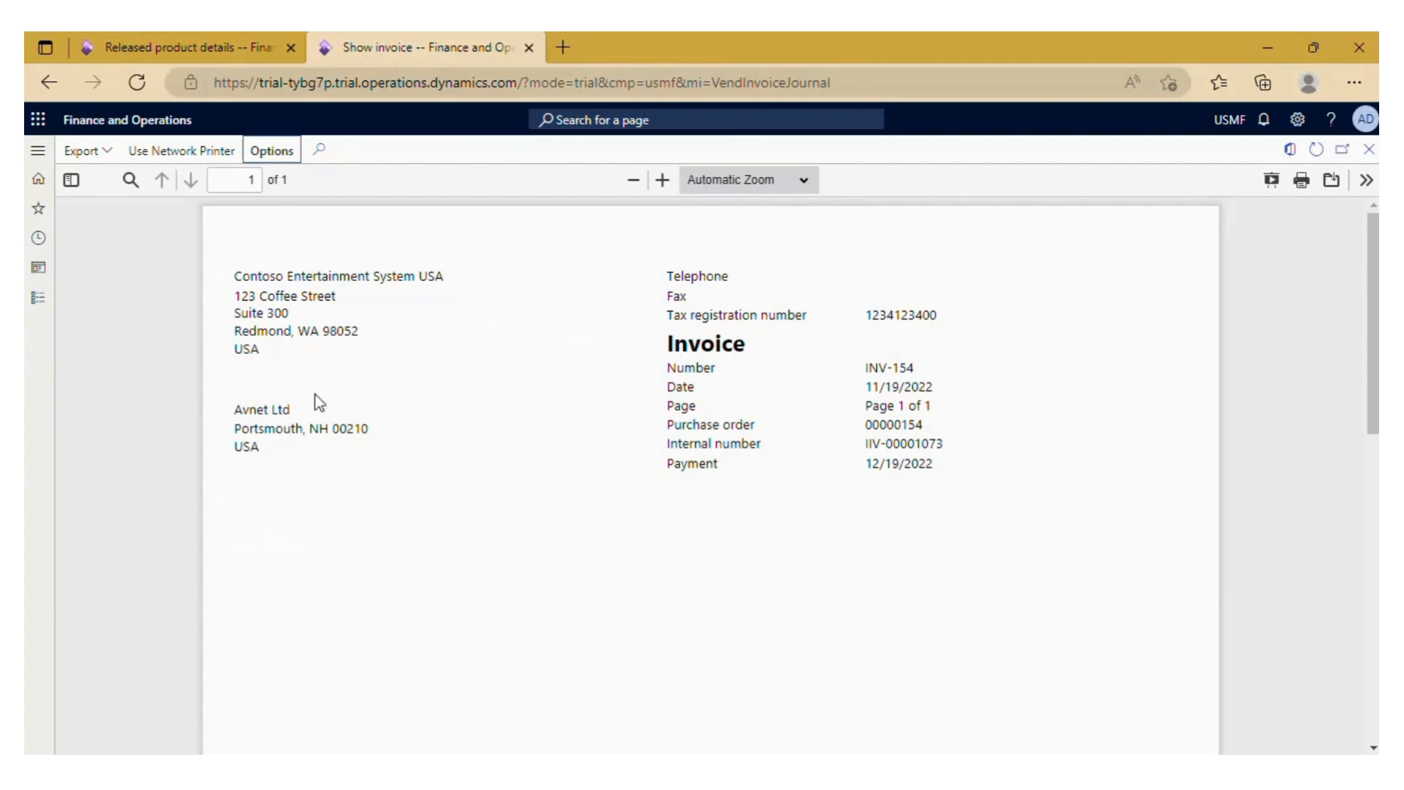
{"action": "scroll", "coordinate": [709, 536], "scroll_direction": "down", "scroll_amount": 6}
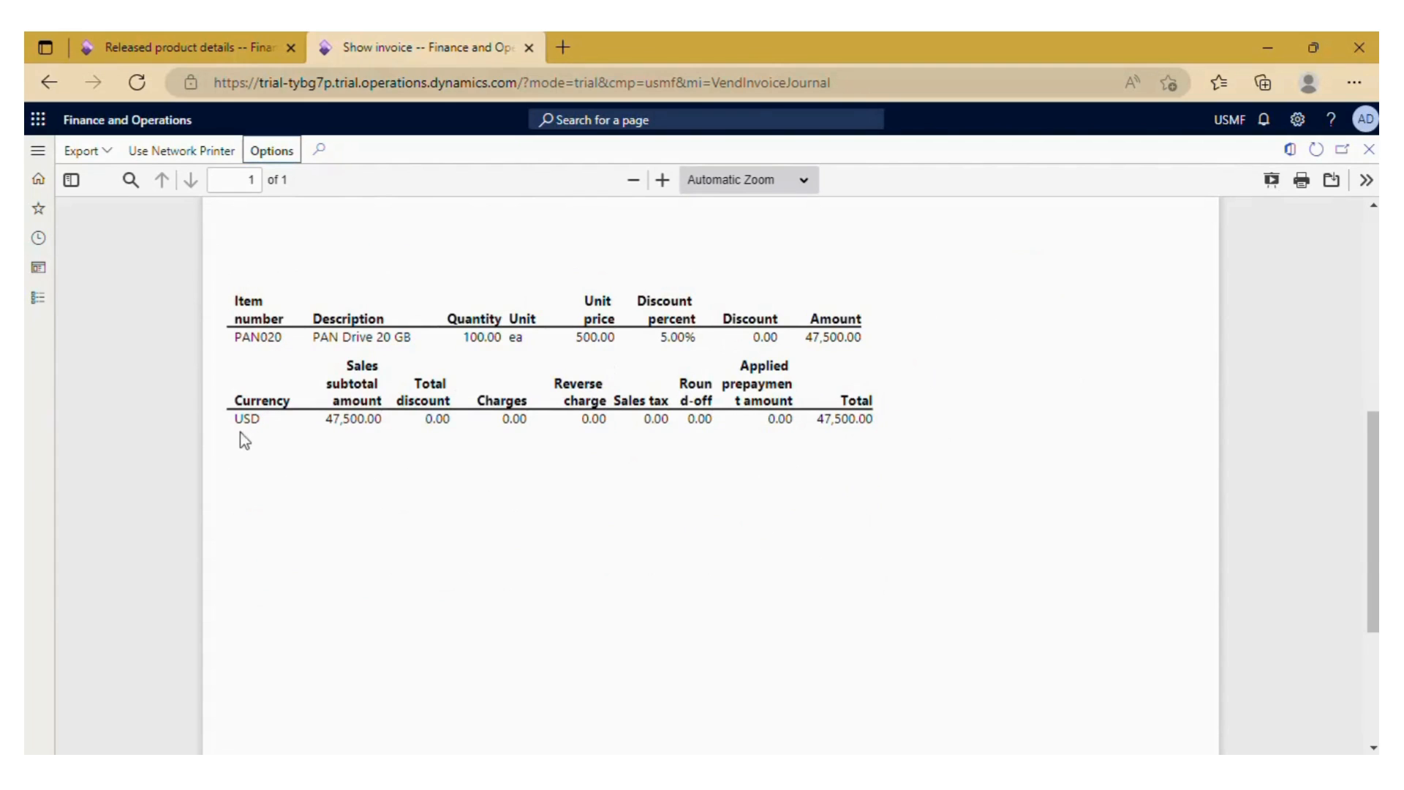
{"action": "scroll", "coordinate": [743, 484], "scroll_direction": "down", "scroll_amount": 4}
{"action": "scroll", "coordinate": [743, 484], "scroll_direction": "up", "scroll_amount": 5}
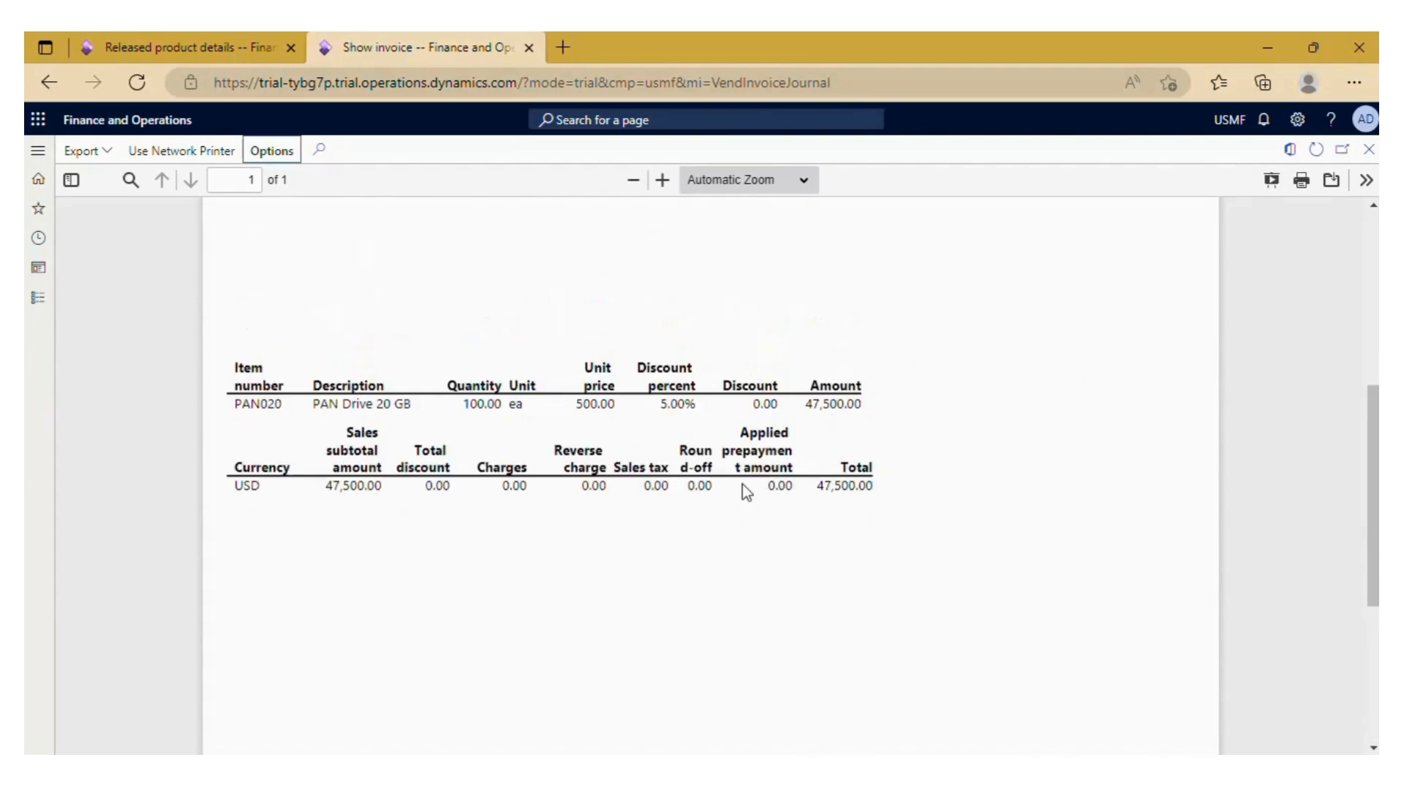
{"action": "scroll", "coordinate": [730, 474], "scroll_direction": "up", "scroll_amount": 1}
{"action": "scroll", "coordinate": [730, 474], "scroll_direction": "down", "scroll_amount": 4}
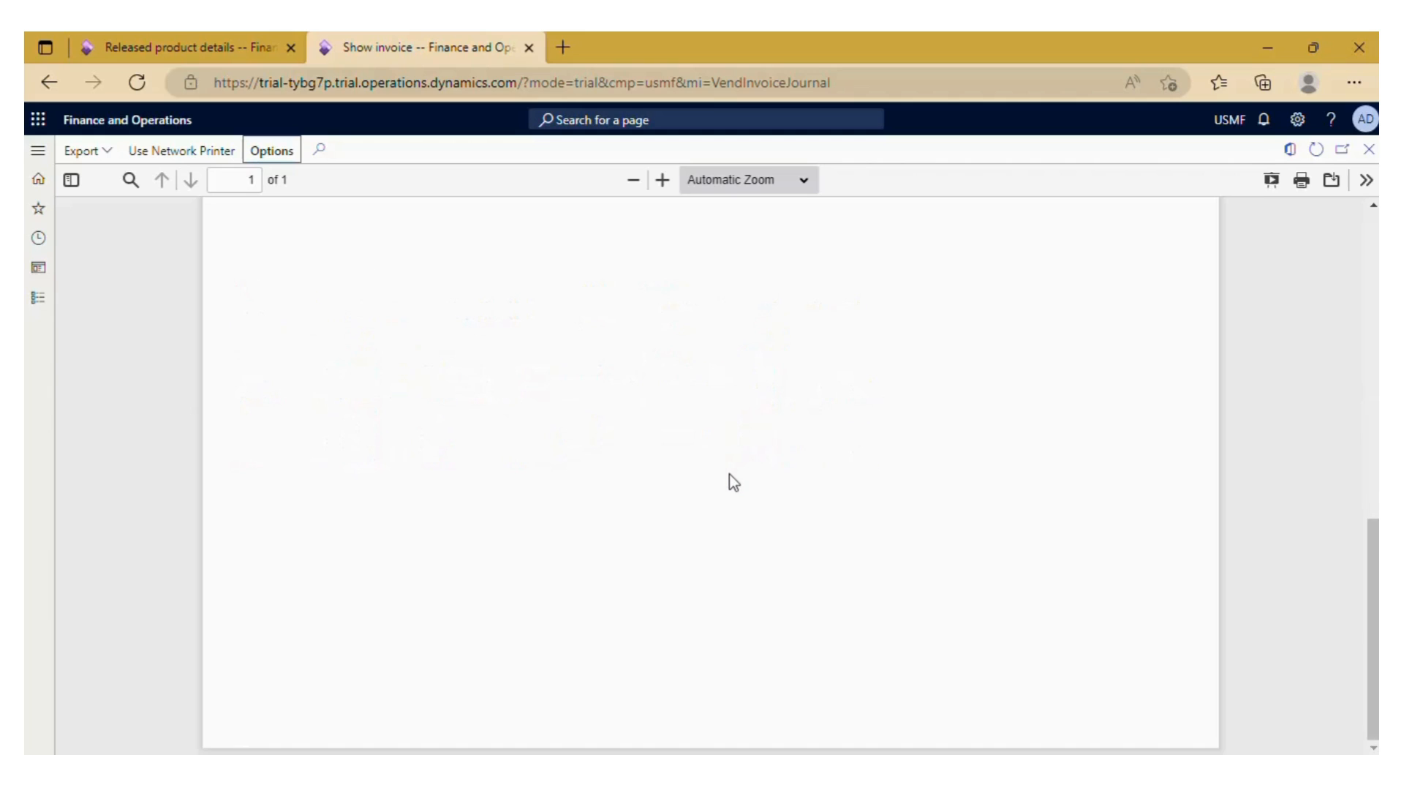
{"action": "scroll", "coordinate": [730, 474], "scroll_direction": "up", "scroll_amount": 10}
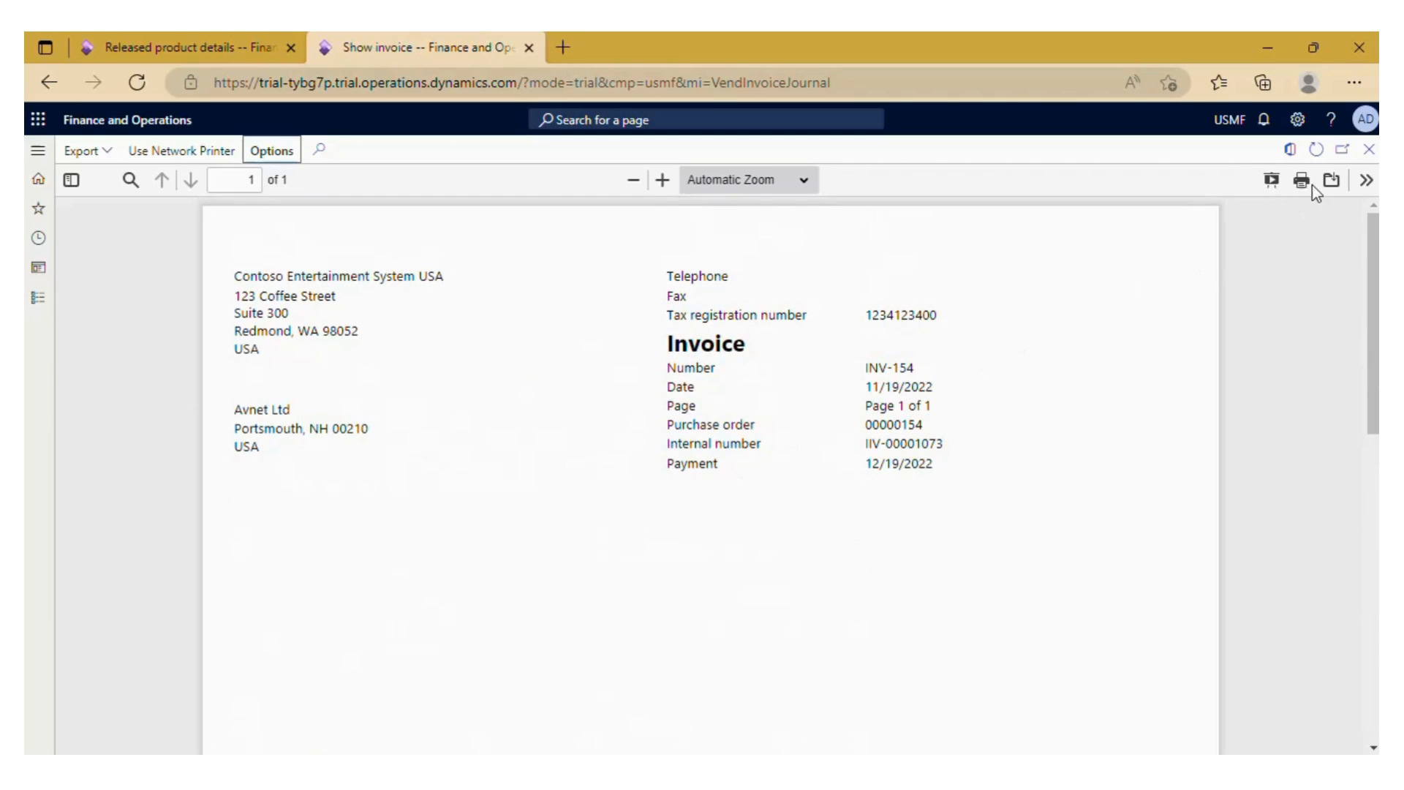
{"action": "left_click", "coordinate": [1369, 151]}
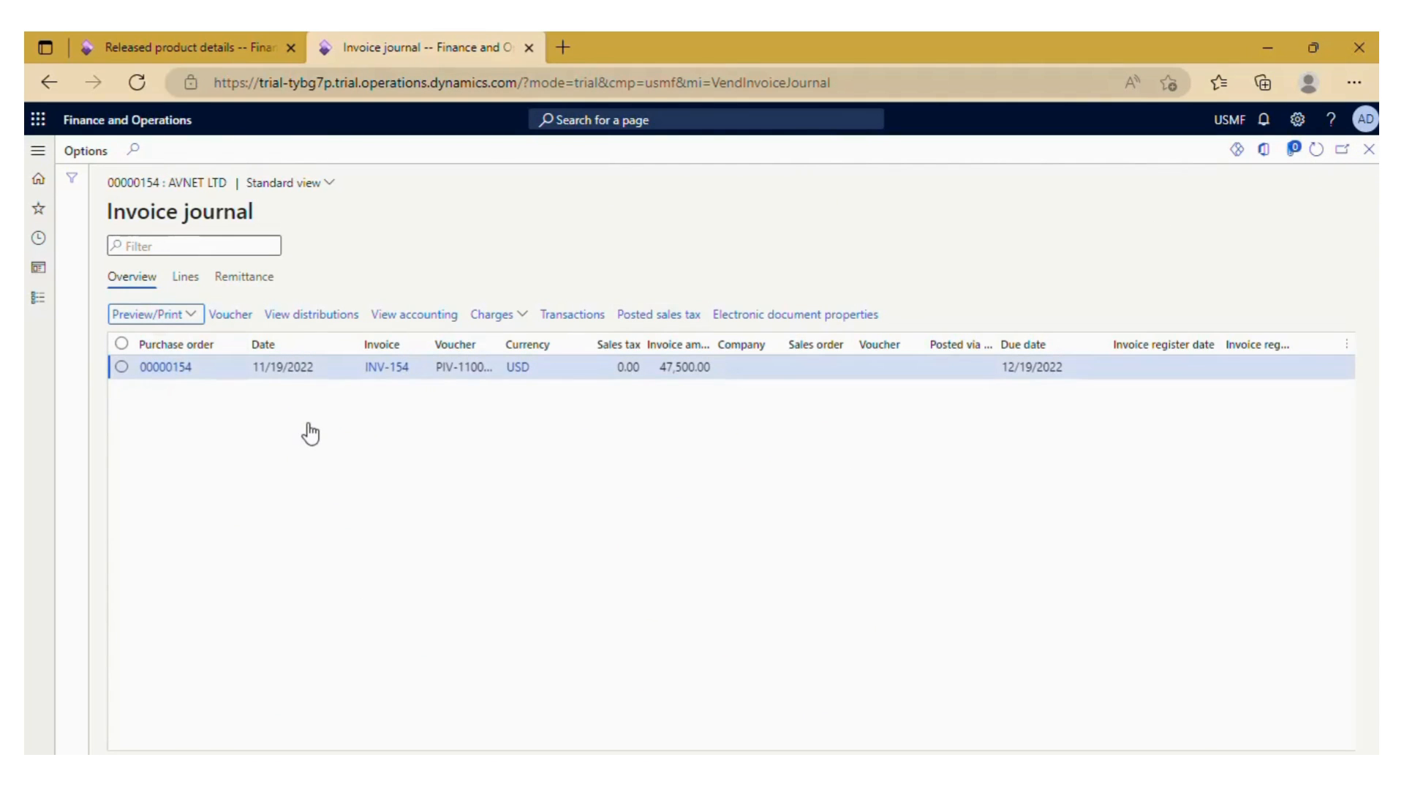
Step: Check navigation path 3 in the Notepad notes, return to Finance and Operations, and open Accounts payable's Vendor payment journal
{"action": "key", "text": "alt+Tab"}
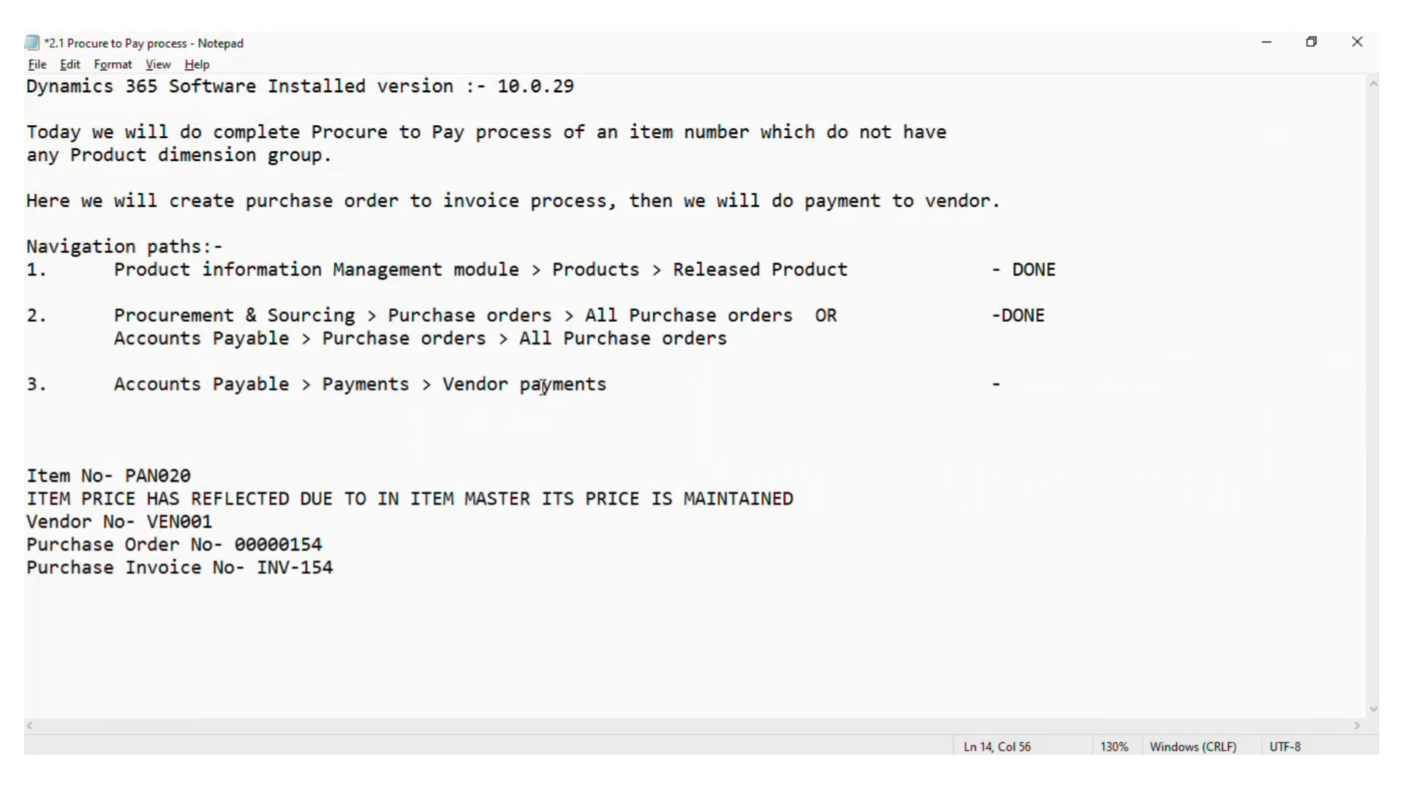
{"action": "key", "text": "alt+Tab"}
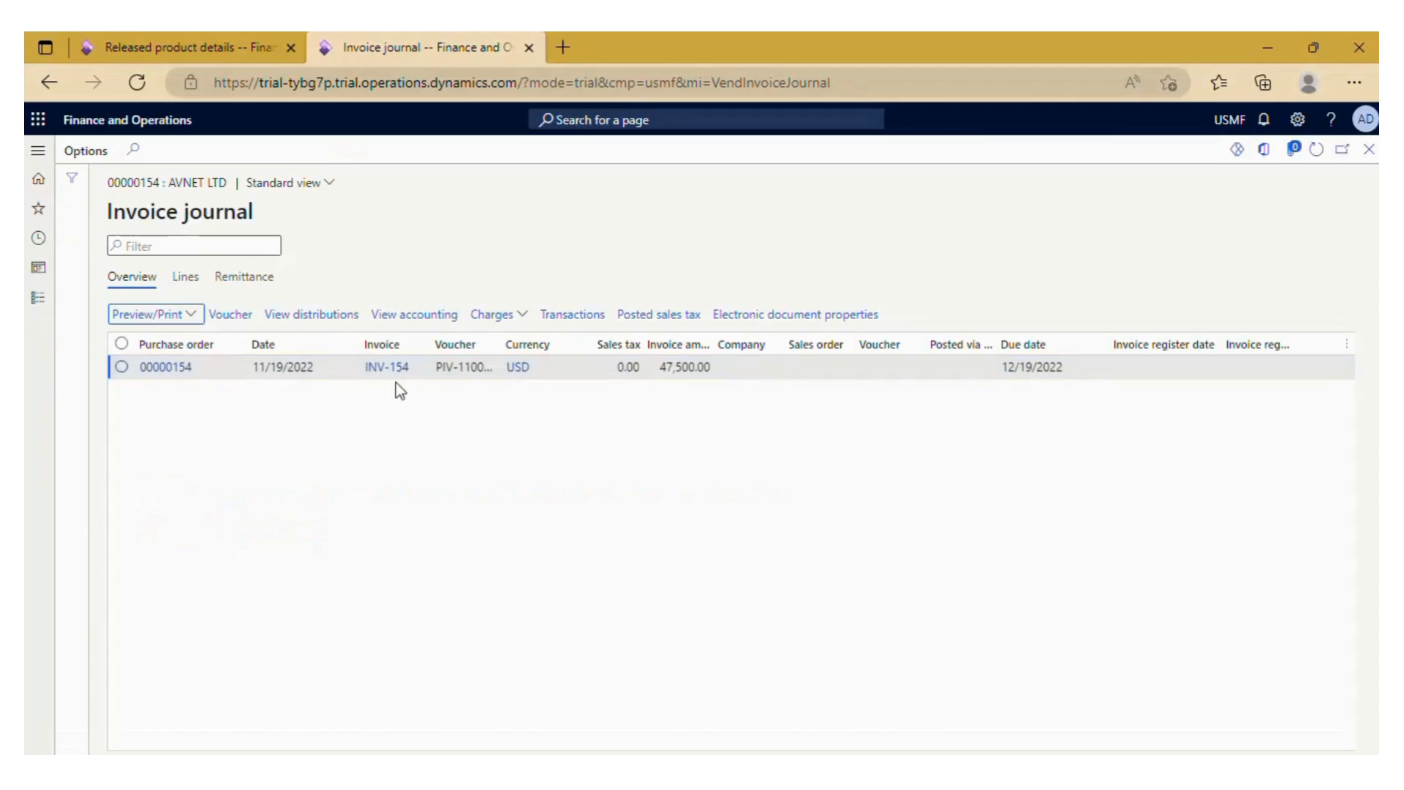
{"action": "left_click", "coordinate": [153, 48]}
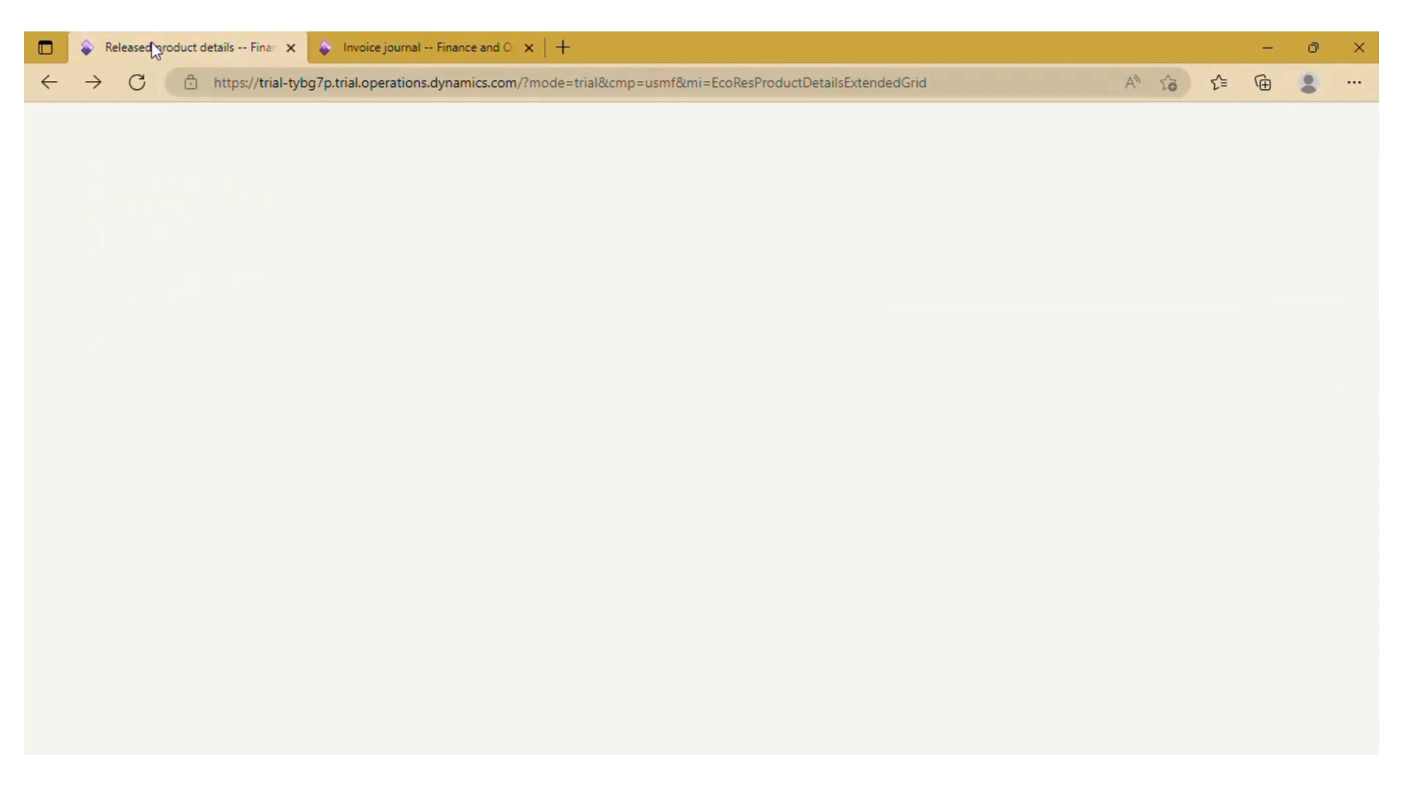
{"action": "scroll", "coordinate": [72, 378], "scroll_direction": "down", "scroll_amount": 3}
{"action": "scroll", "coordinate": [117, 343], "scroll_direction": "up", "scroll_amount": 3}
{"action": "left_click", "coordinate": [135, 333]}
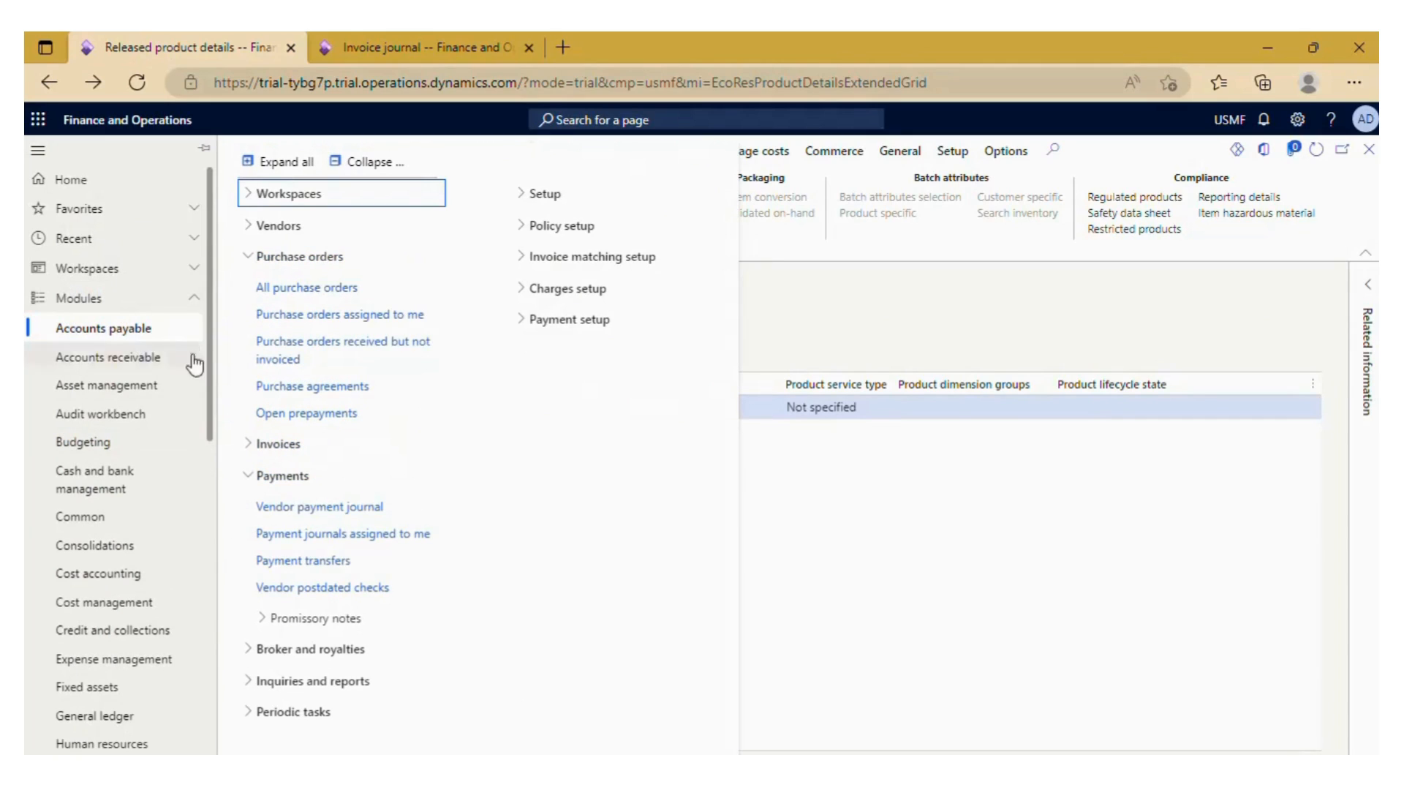
{"action": "left_click", "coordinate": [366, 162]}
{"action": "left_click", "coordinate": [285, 326]}
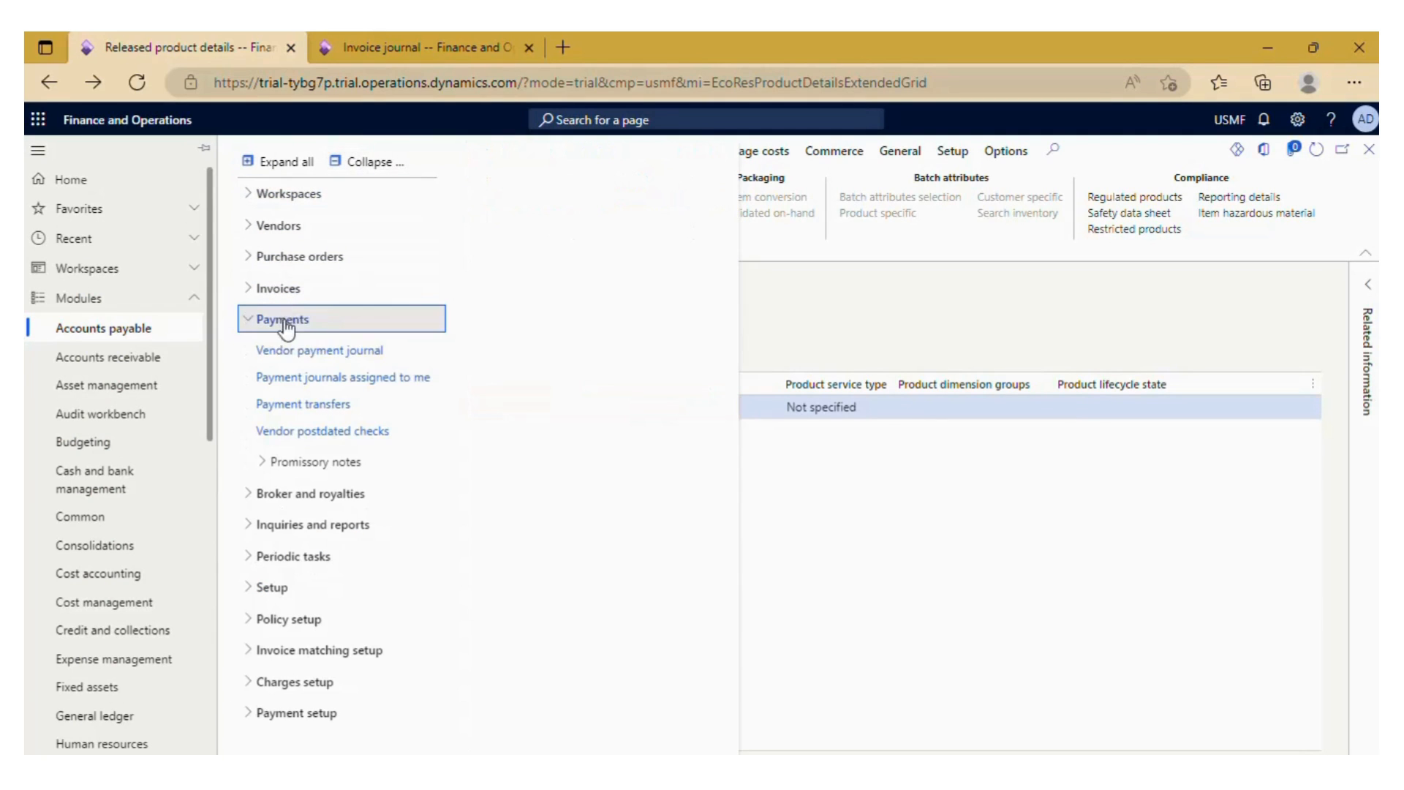
{"action": "left_click", "coordinate": [307, 357]}
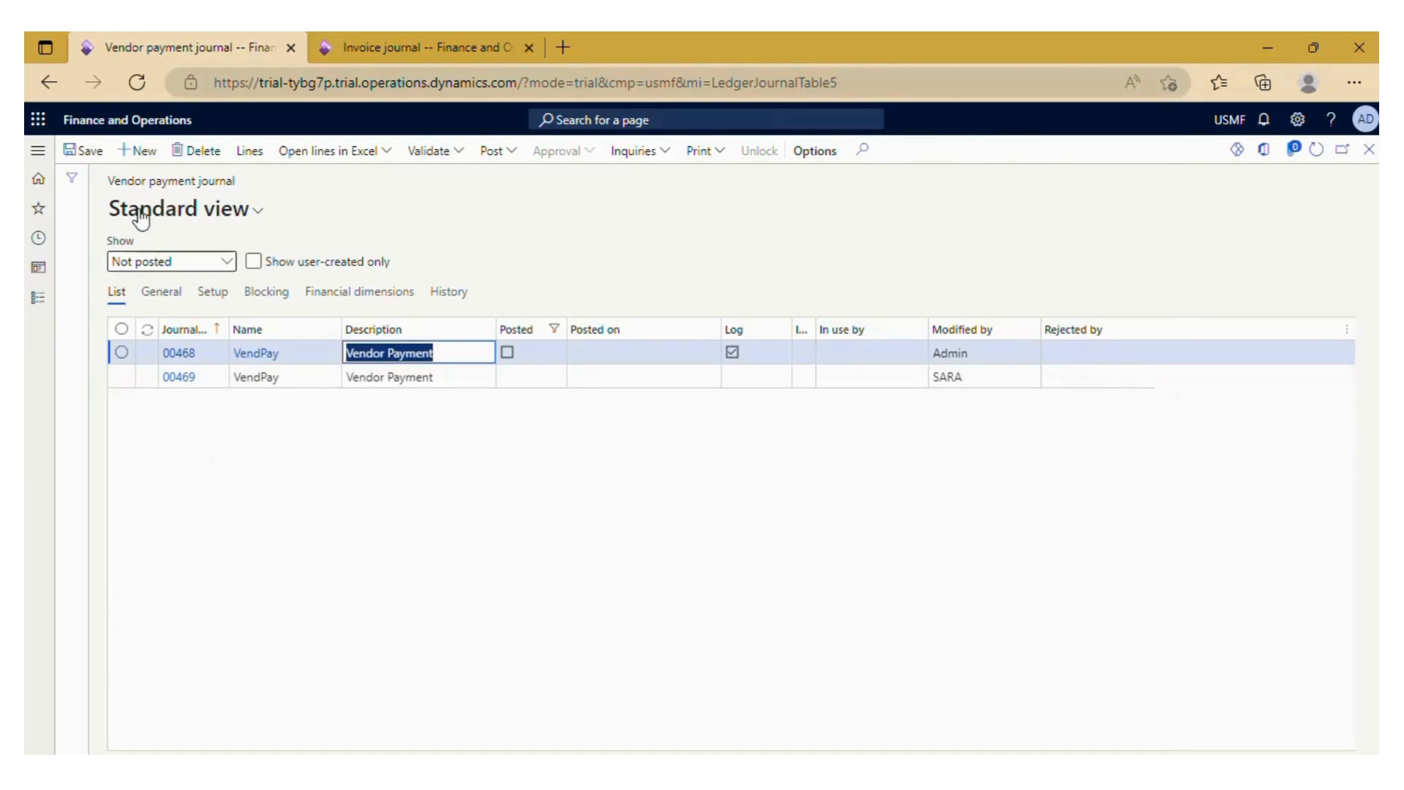
Step: Create a vendor payment journal with the name VendPay and open its lines
{"action": "left_click", "coordinate": [144, 155]}
{"action": "left_click", "coordinate": [144, 155]}
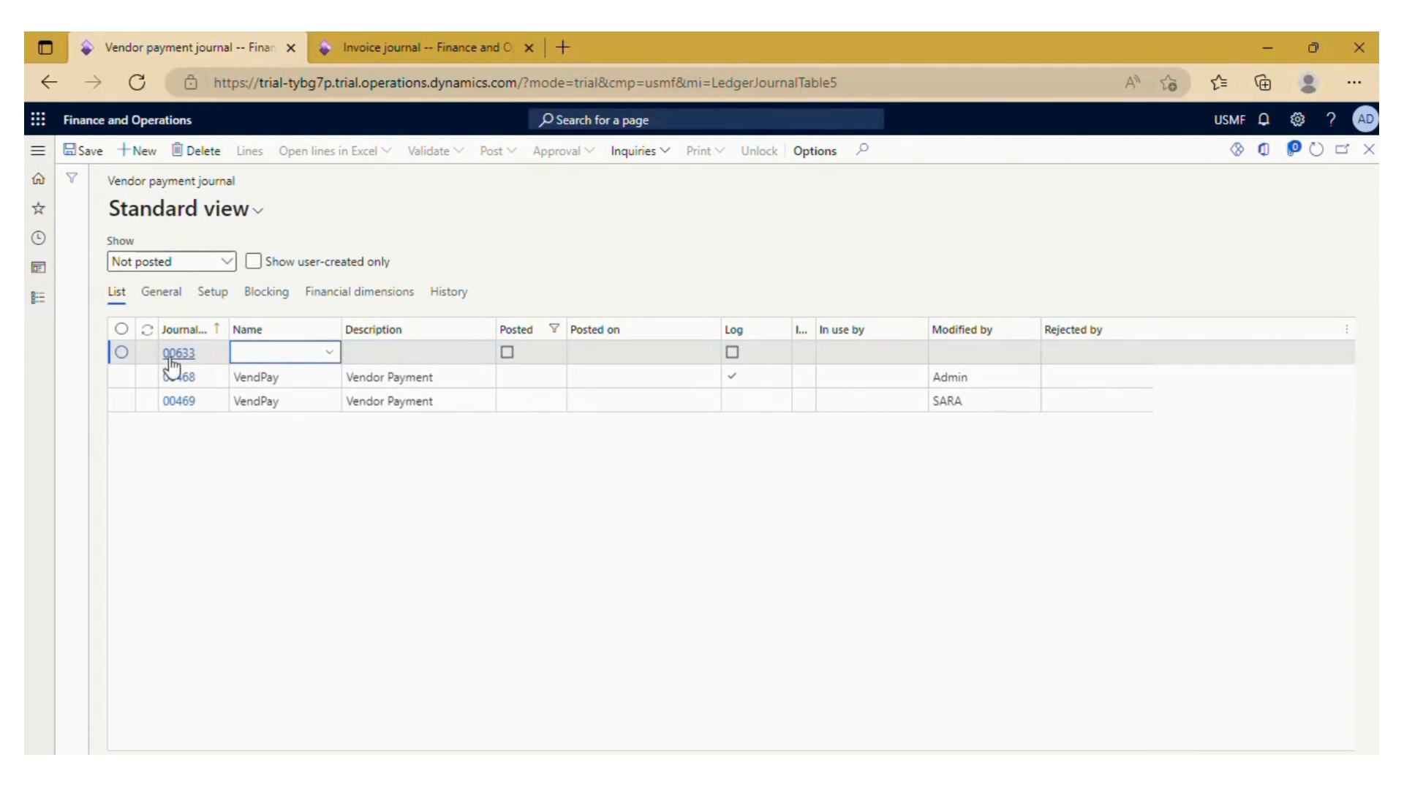
{"action": "type", "text": "VEND"}
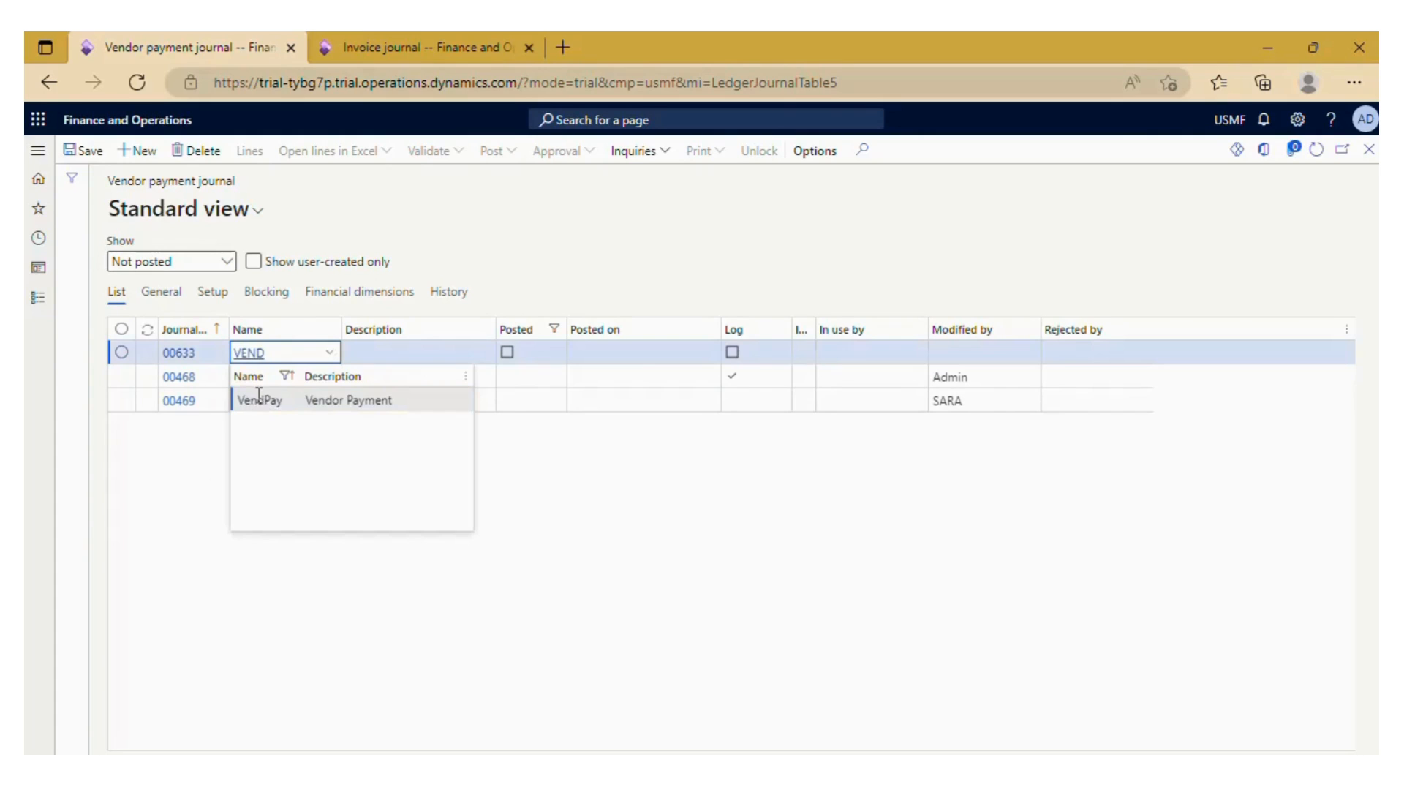
{"action": "left_click", "coordinate": [259, 399]}
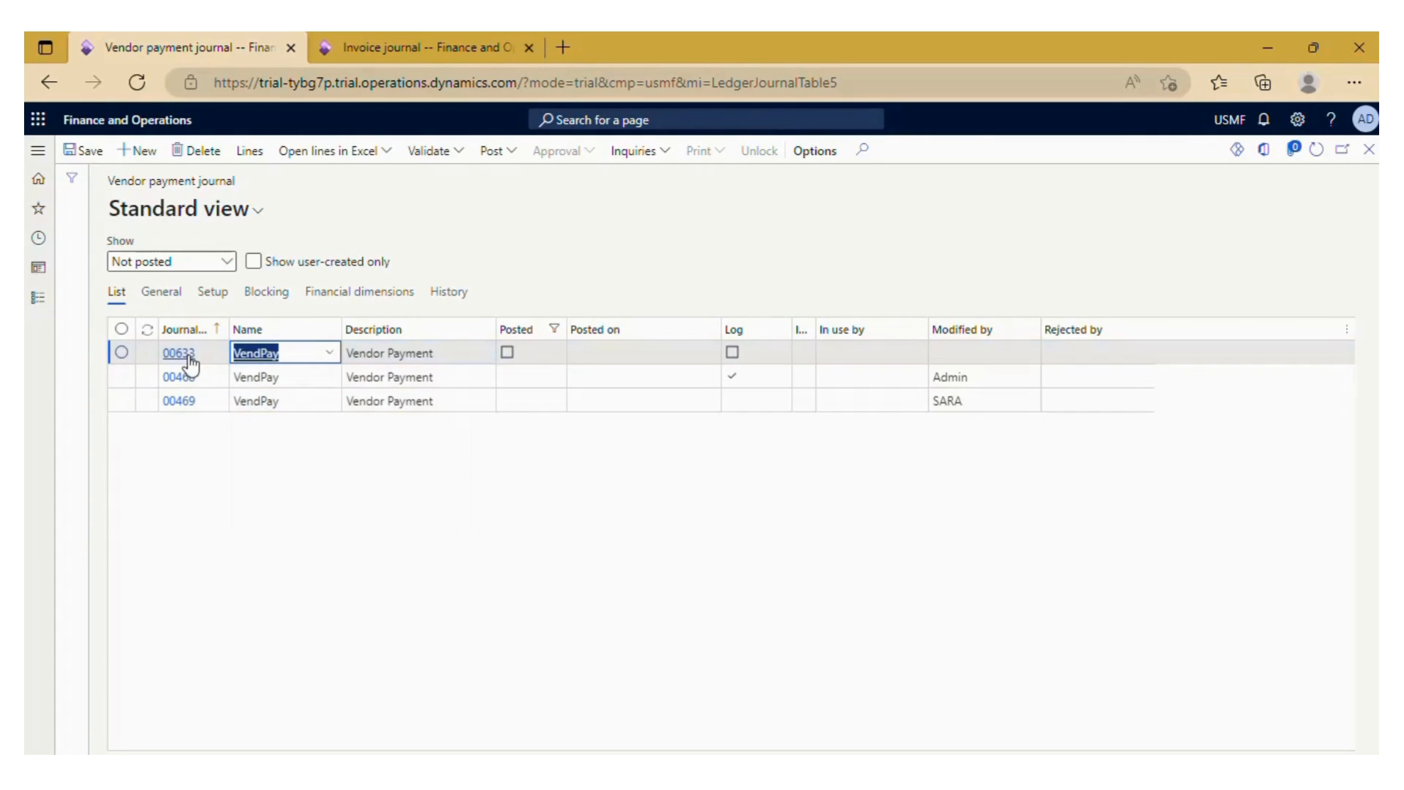
{"action": "left_click", "coordinate": [122, 353]}
{"action": "left_click", "coordinate": [252, 156]}
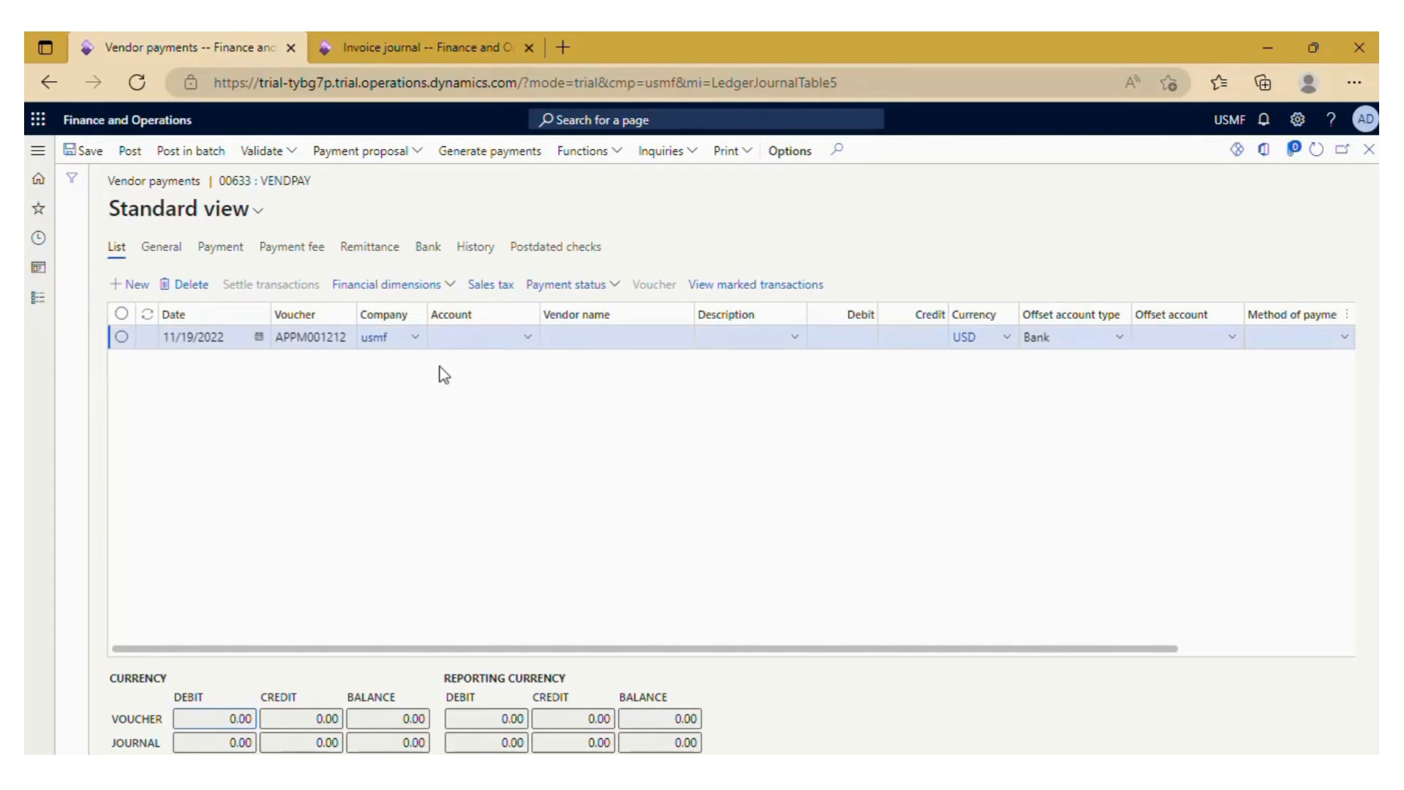
Step: Set the payment line's vendor account to VEN001, leaving the description, debit and credit empty
{"action": "left_click", "coordinate": [468, 336]}
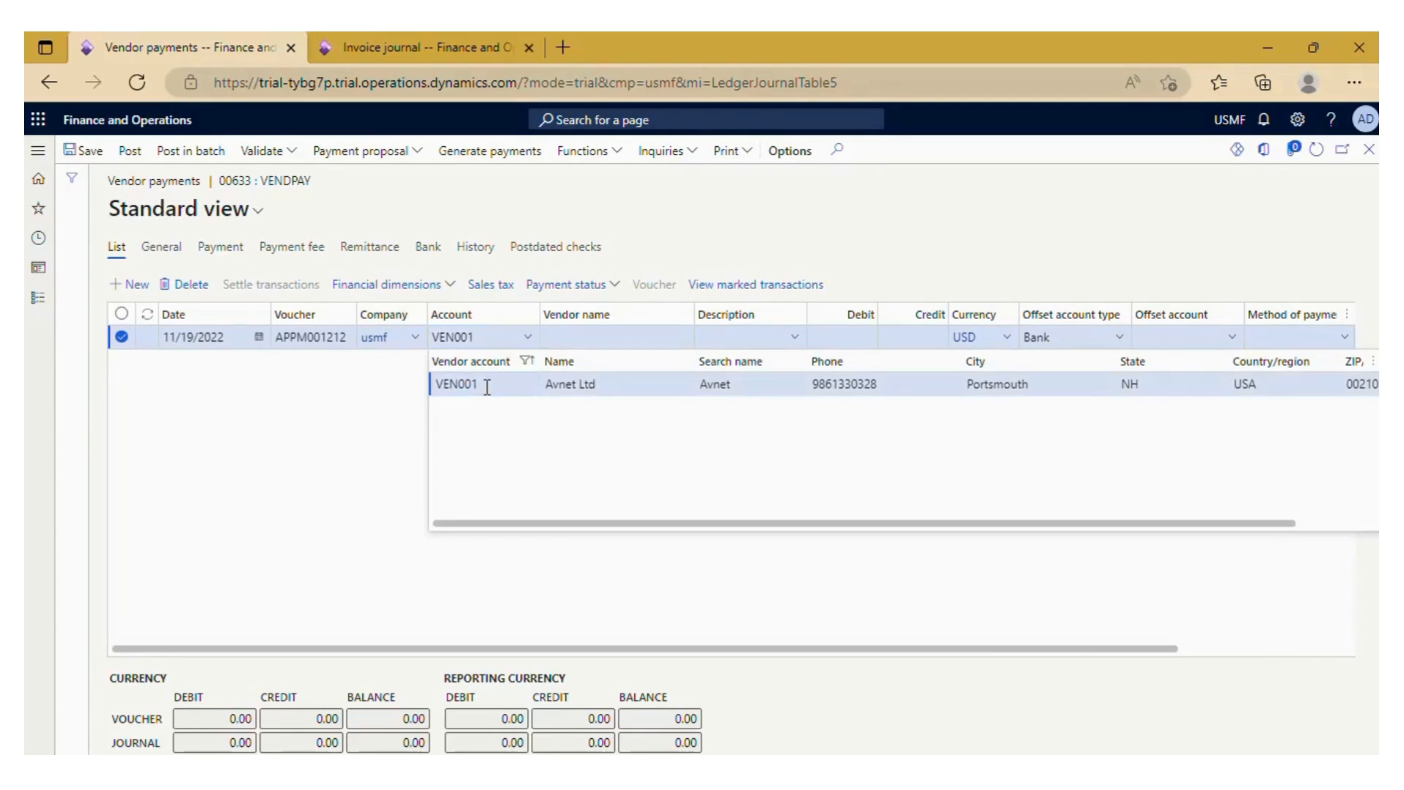
{"action": "left_click", "coordinate": [485, 382]}
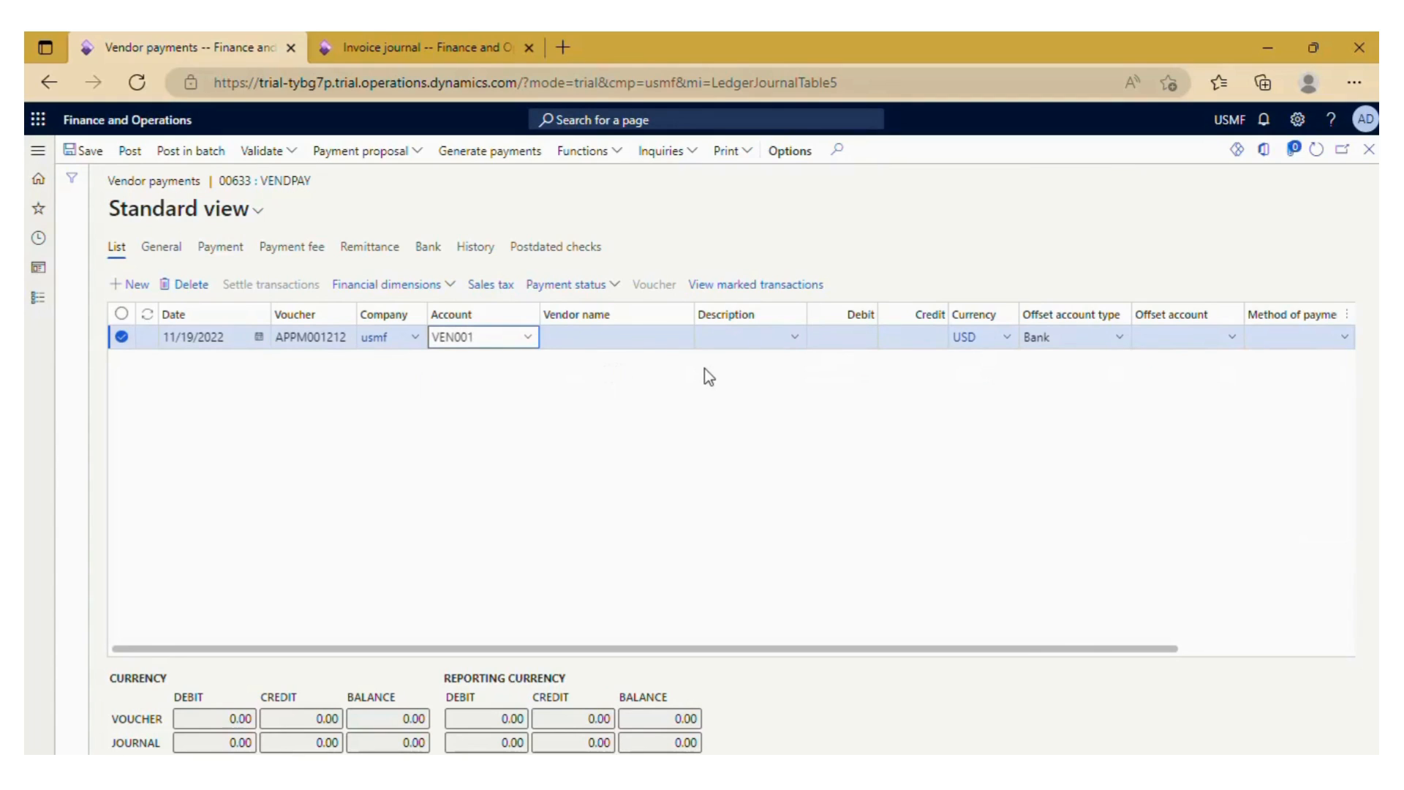
{"action": "key", "text": "Tab"}
{"action": "key", "text": "Tab"}
{"action": "key", "text": "Tab"}
{"action": "key", "text": "Tab"}
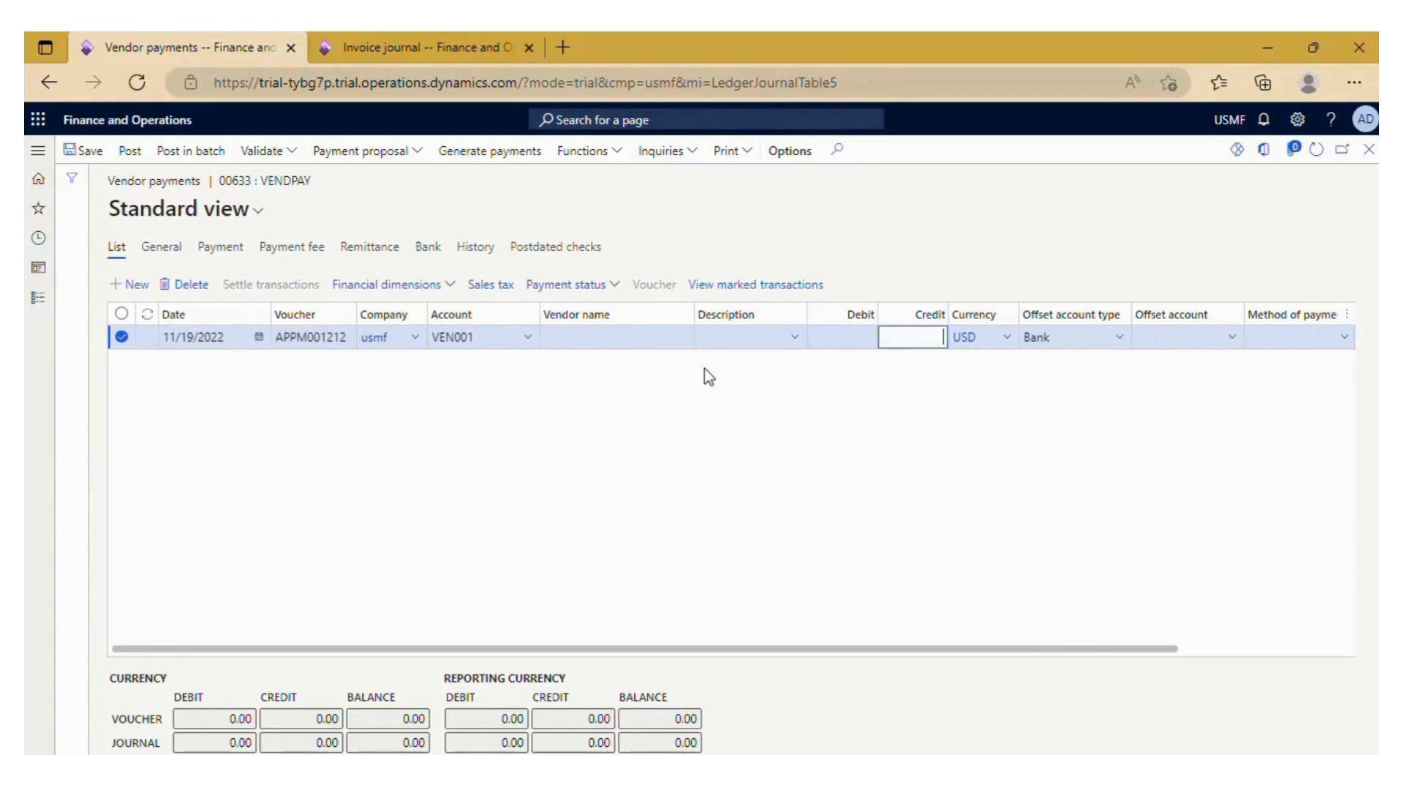
{"action": "key", "text": "Tab"}
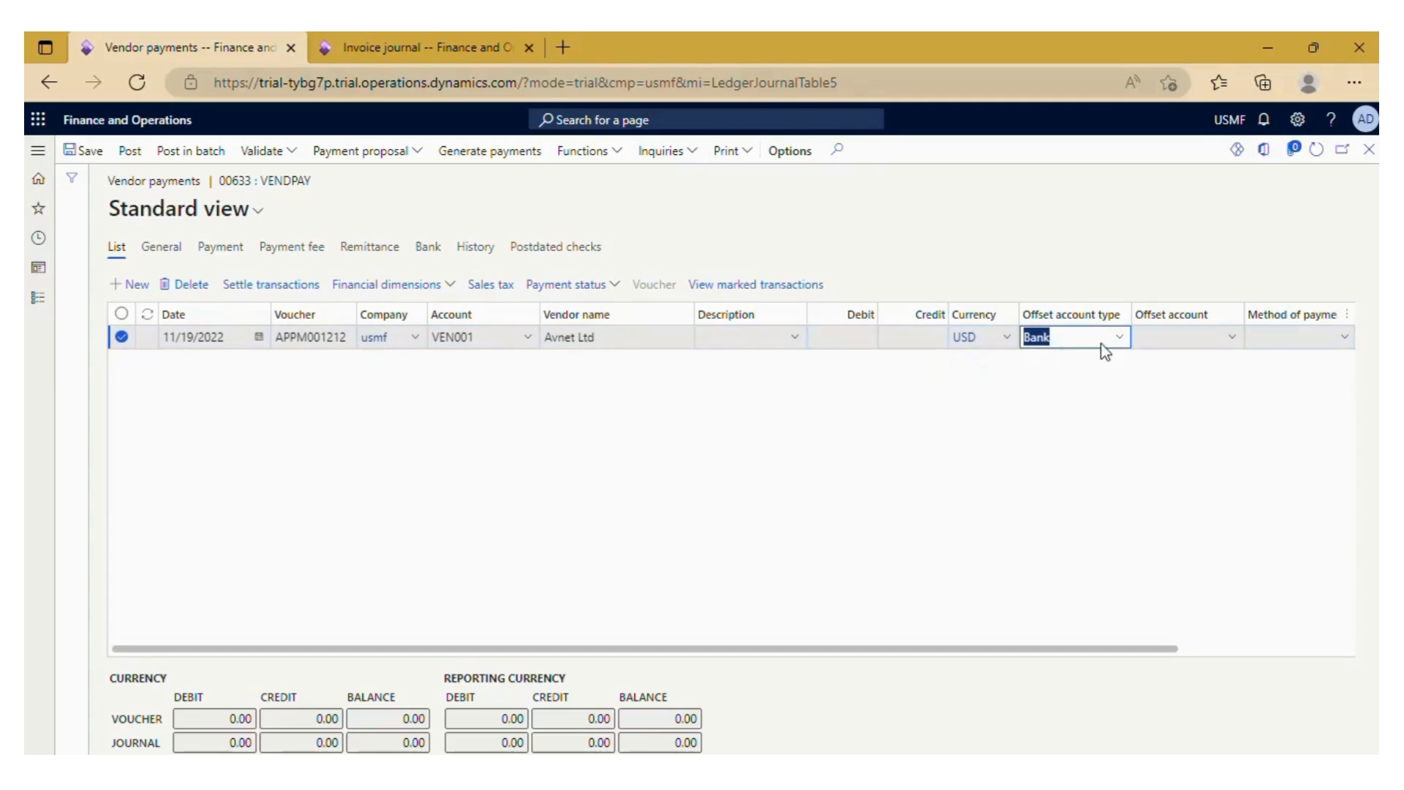
Step: Set the payment line's offset account type to Bank and its offset account to USMF EUR
{"action": "left_click", "coordinate": [1119, 342]}
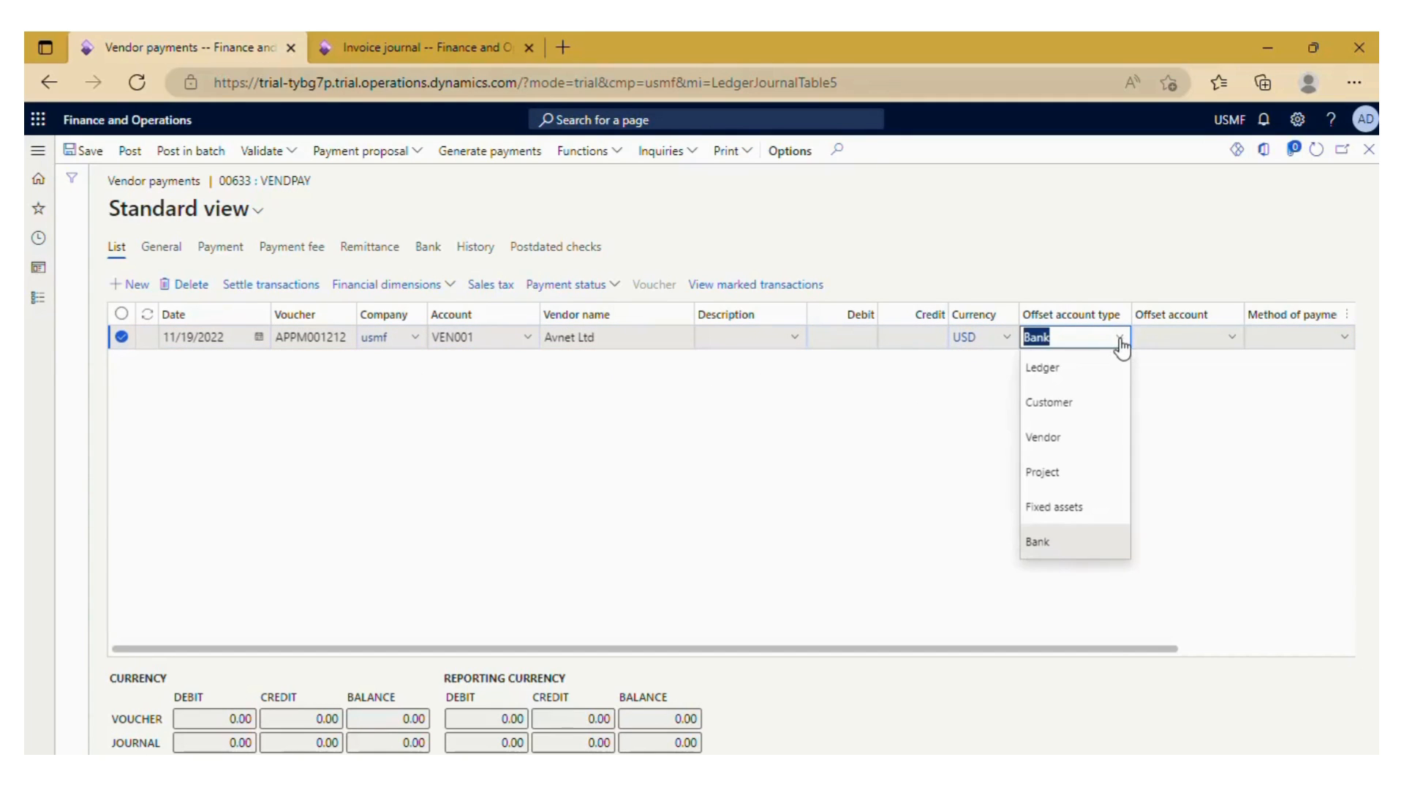
{"action": "left_click", "coordinate": [1051, 546]}
{"action": "key", "text": "Tab"}
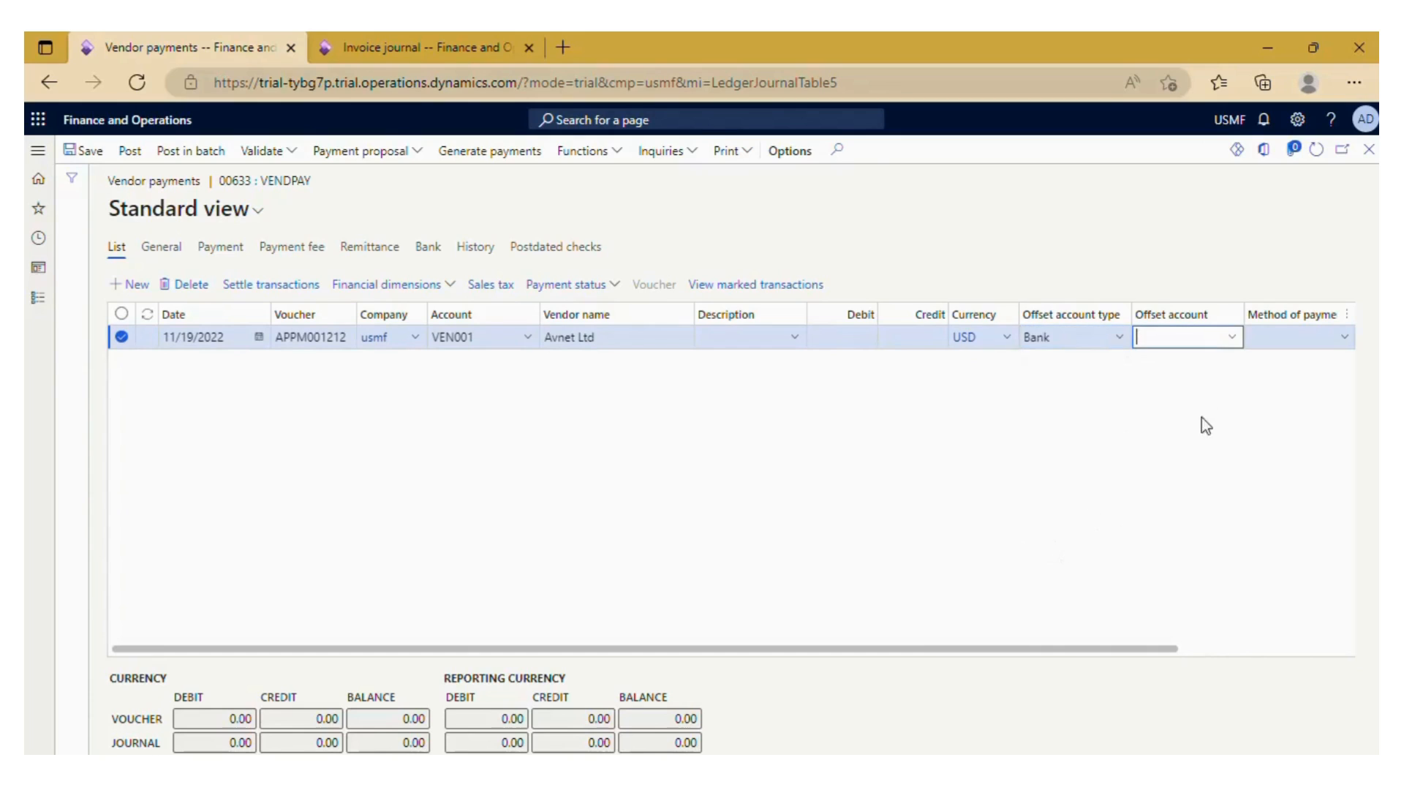
{"action": "left_click", "coordinate": [1236, 339]}
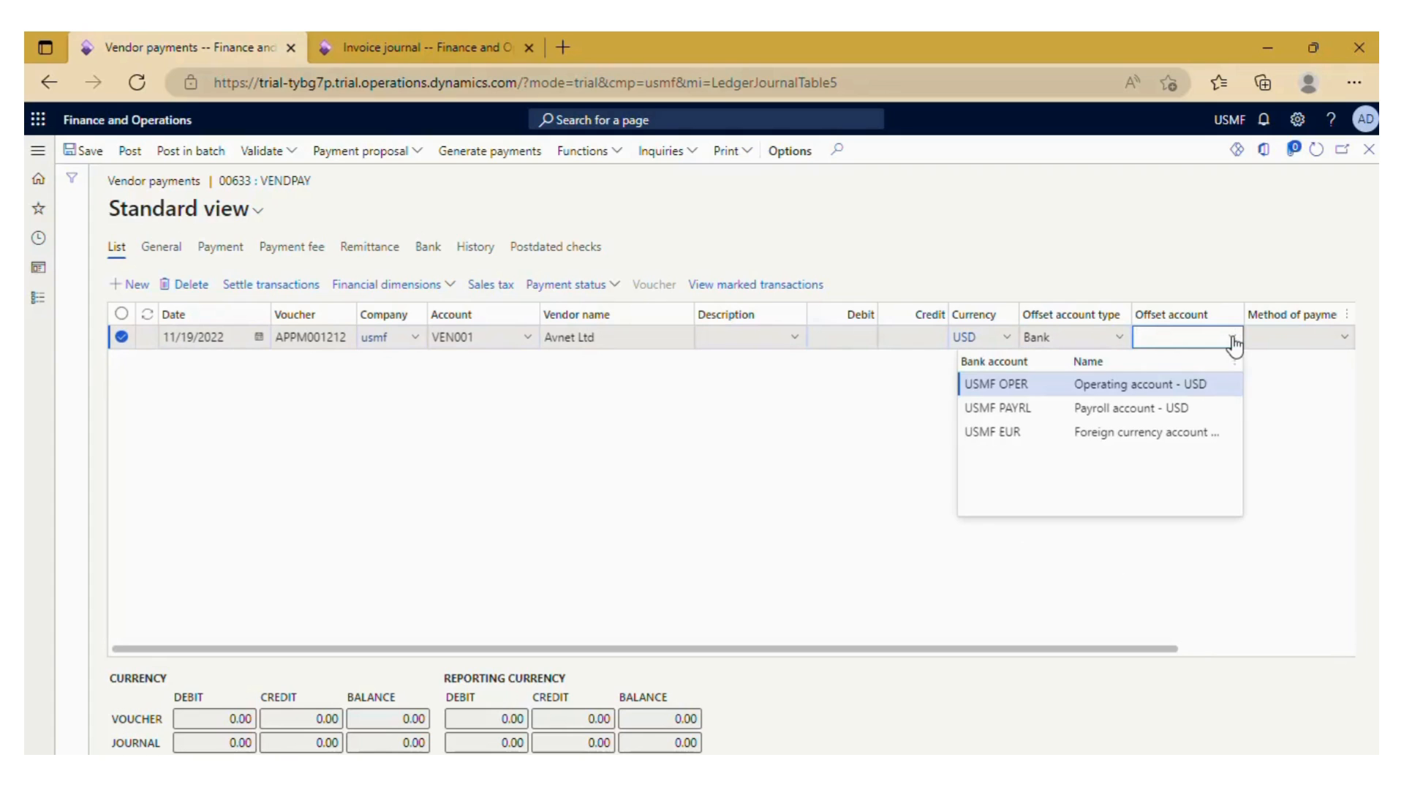
{"action": "left_click", "coordinate": [1031, 432]}
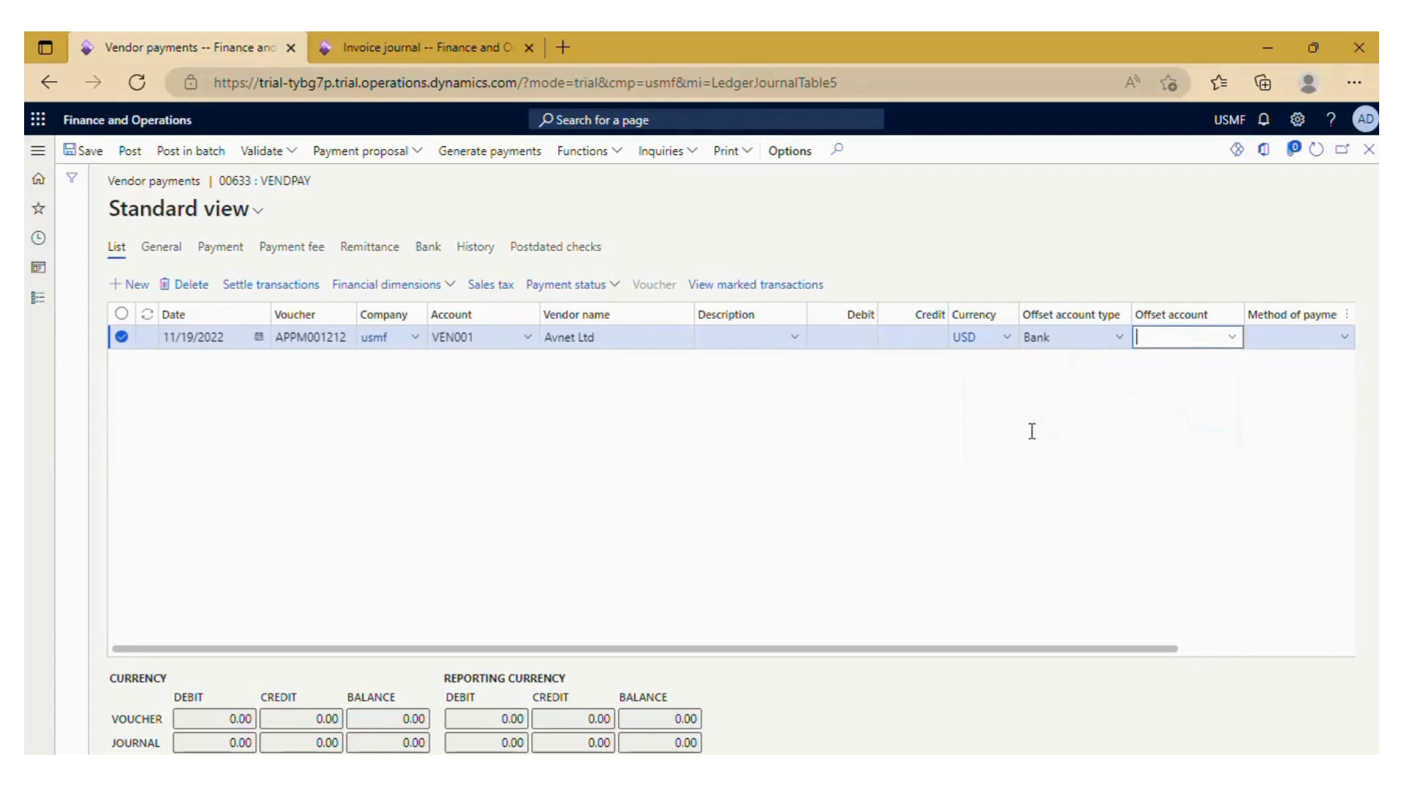
{"action": "key", "text": "Tab"}
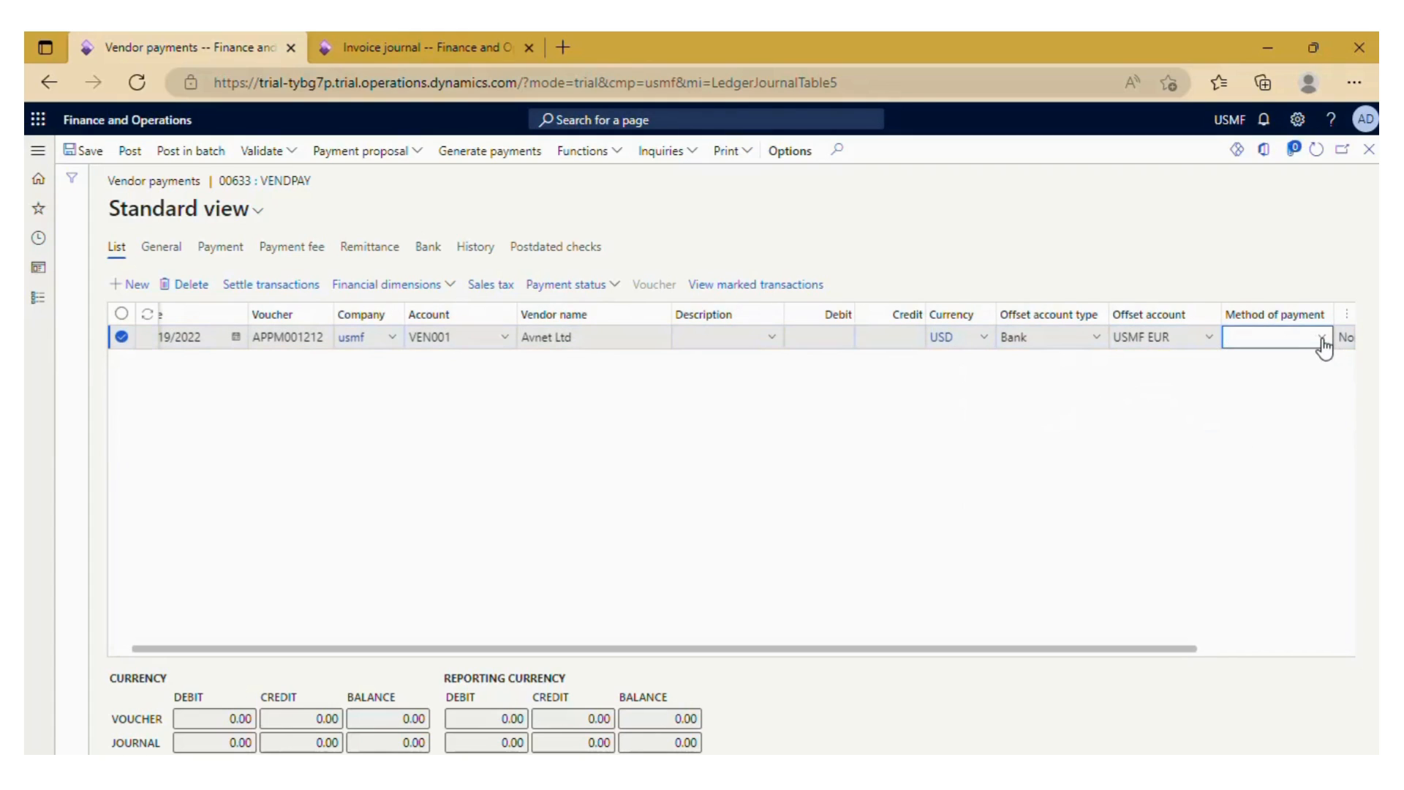
Step: Set the payment line's method of payment to ELECTRONIC
{"action": "left_click", "coordinate": [1325, 340]}
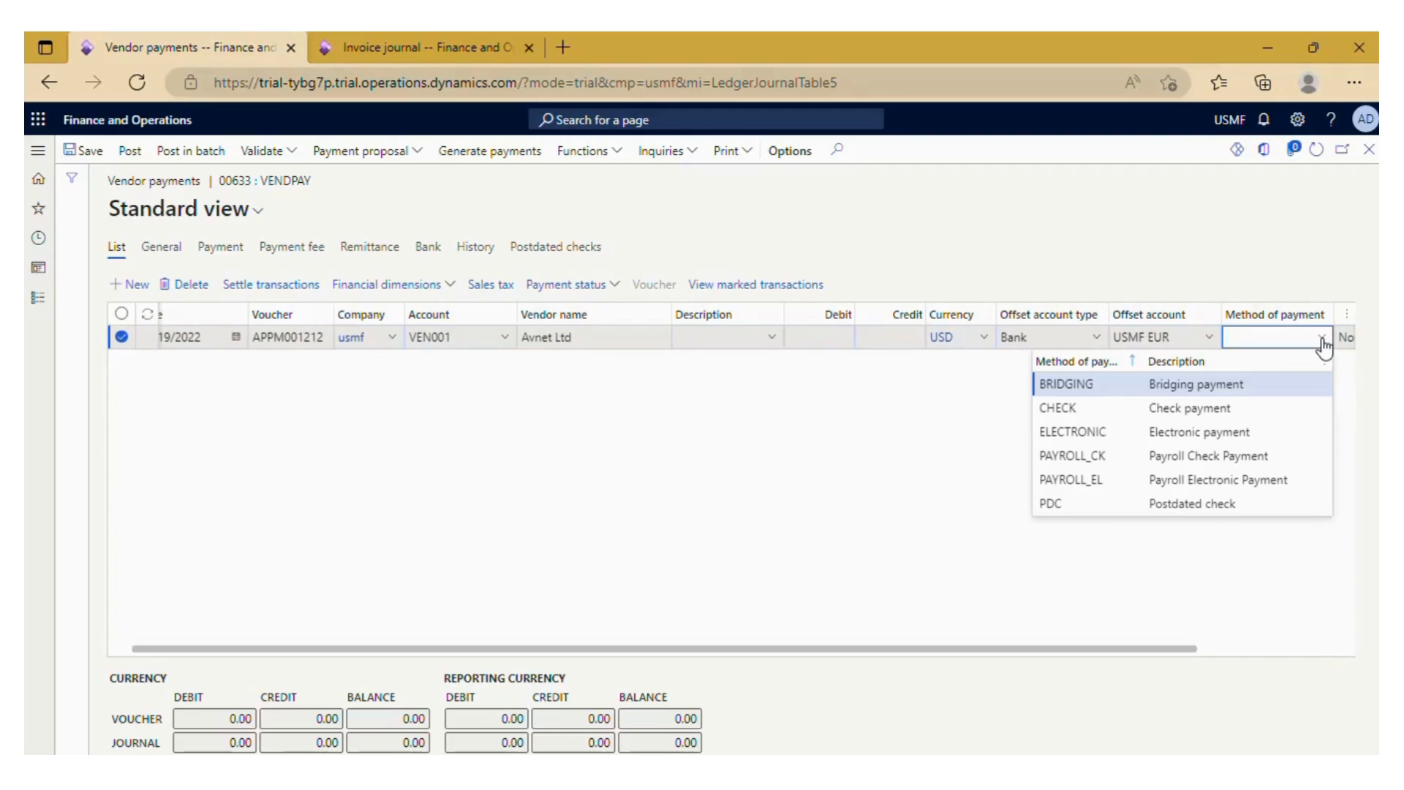
{"action": "left_click", "coordinate": [1119, 432]}
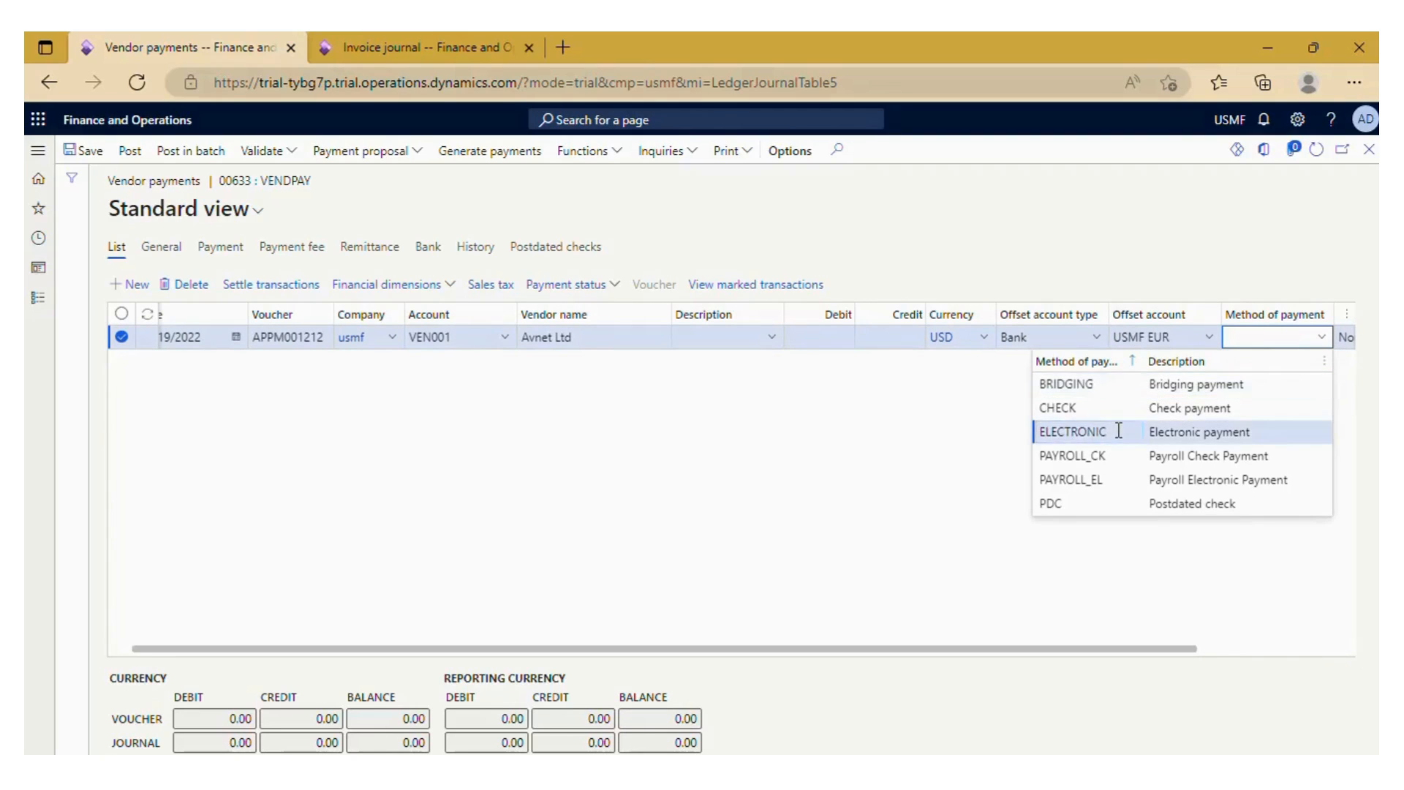
{"action": "key", "text": "Tab"}
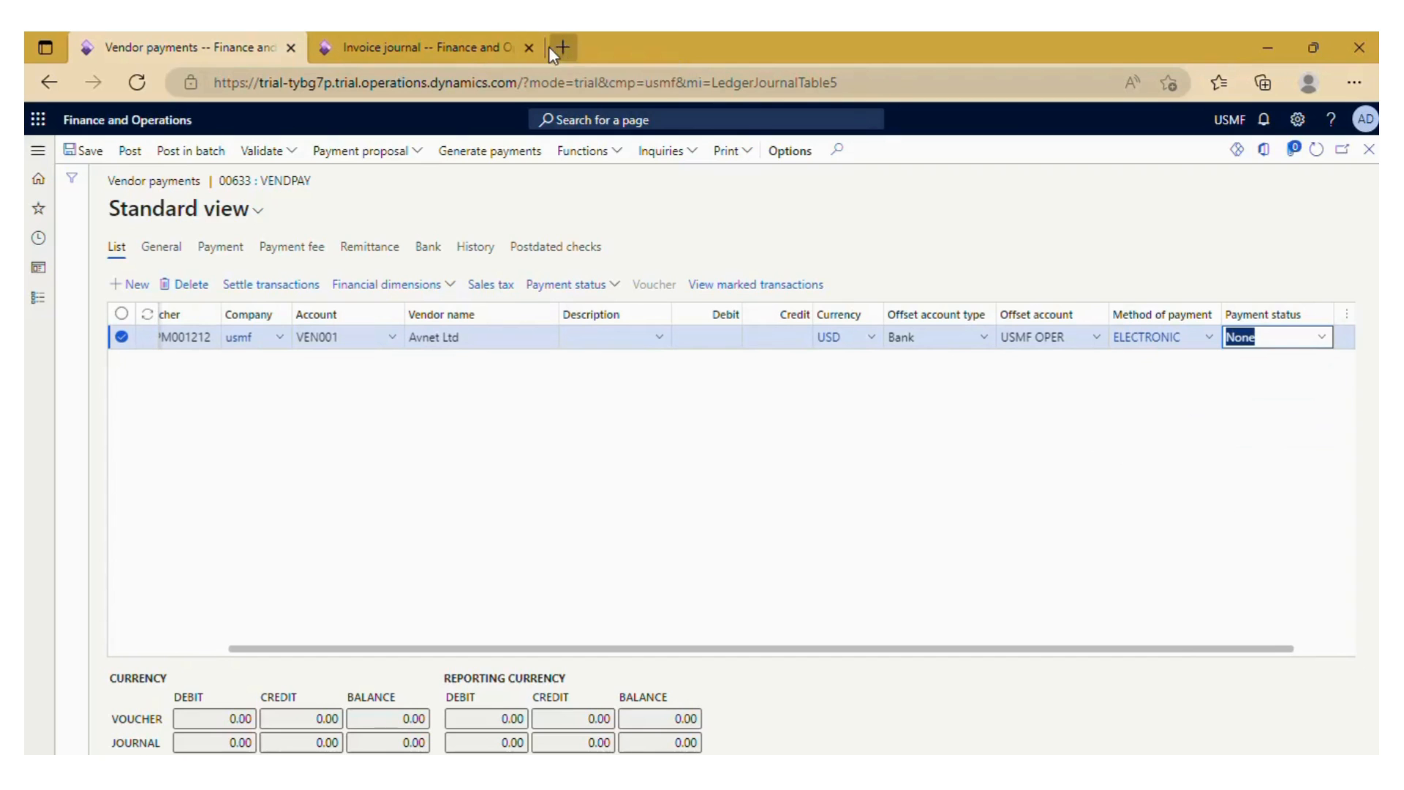
Step: Duplicate the Invoice journal browser tab and return to the selected VEN001 line in Vendor payments
{"action": "right_click", "coordinate": [474, 46]}
{"action": "left_click", "coordinate": [520, 170]}
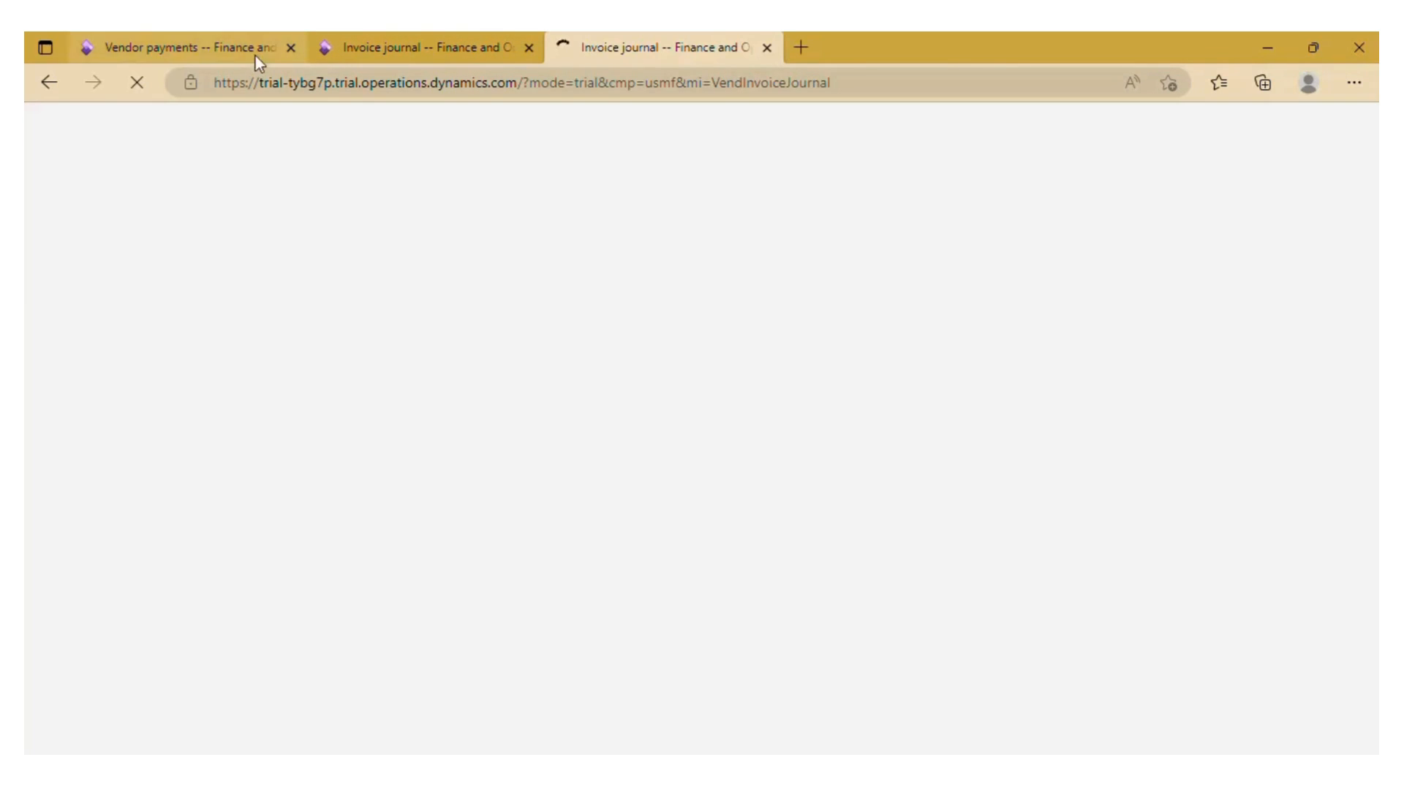
{"action": "left_click", "coordinate": [256, 56]}
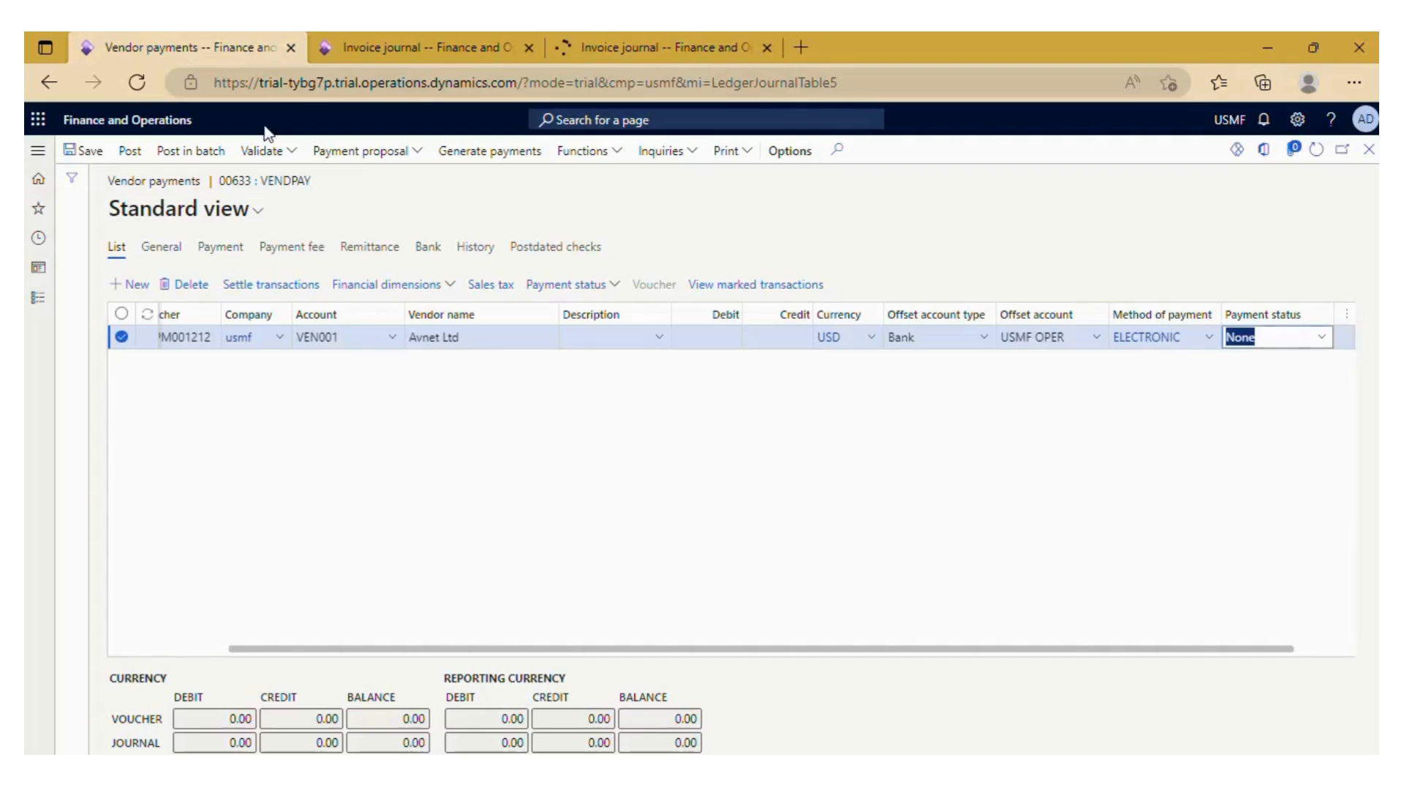
{"action": "left_click_drag", "start_coordinate": [1081, 649], "coordinate": [1182, 646]}
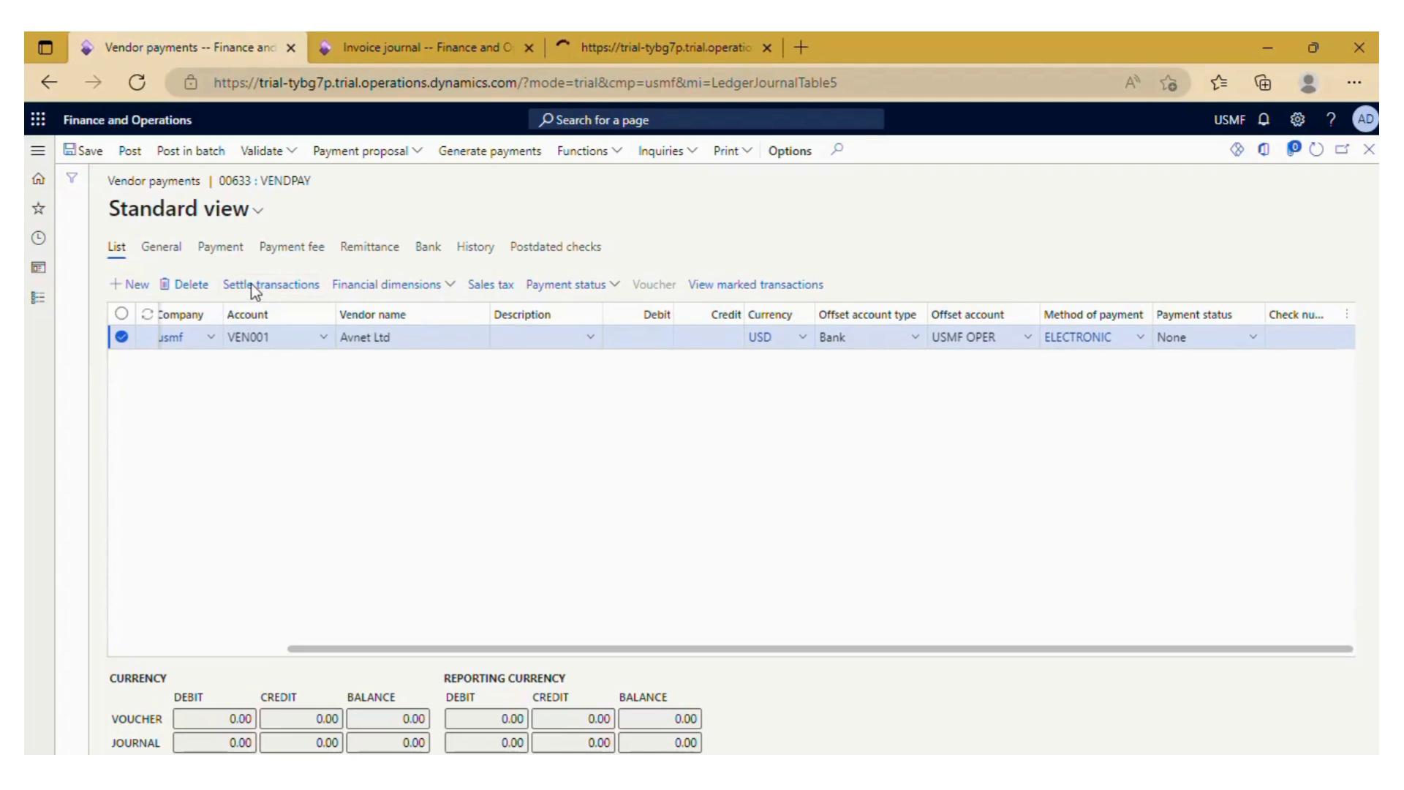
{"action": "left_click", "coordinate": [119, 338]}
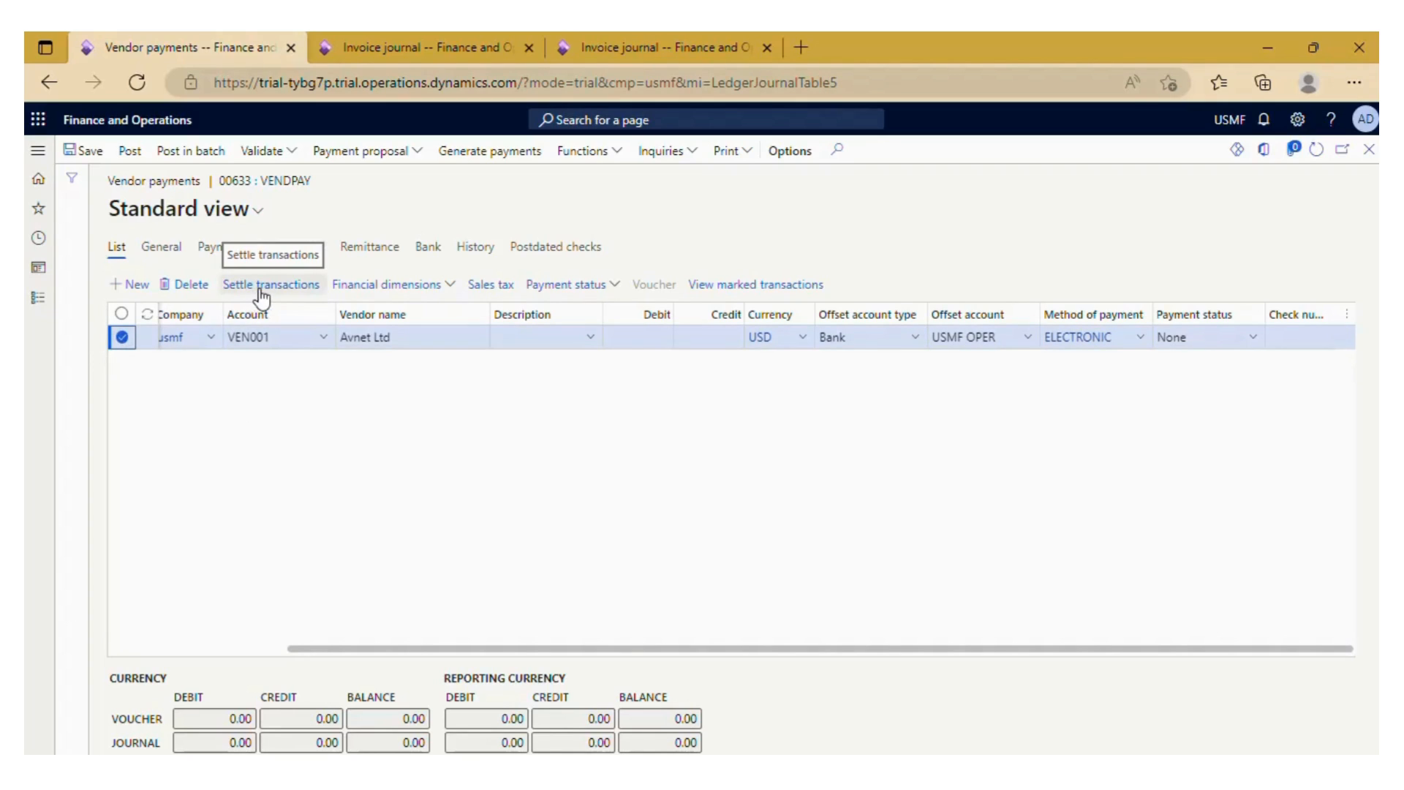
Step: In the duplicated tab, go to the home dashboard, dismiss the getting-started prompt and error, and examine bank balances in the Bank management workspace
{"action": "left_click", "coordinate": [622, 63]}
{"action": "left_click", "coordinate": [40, 299]}
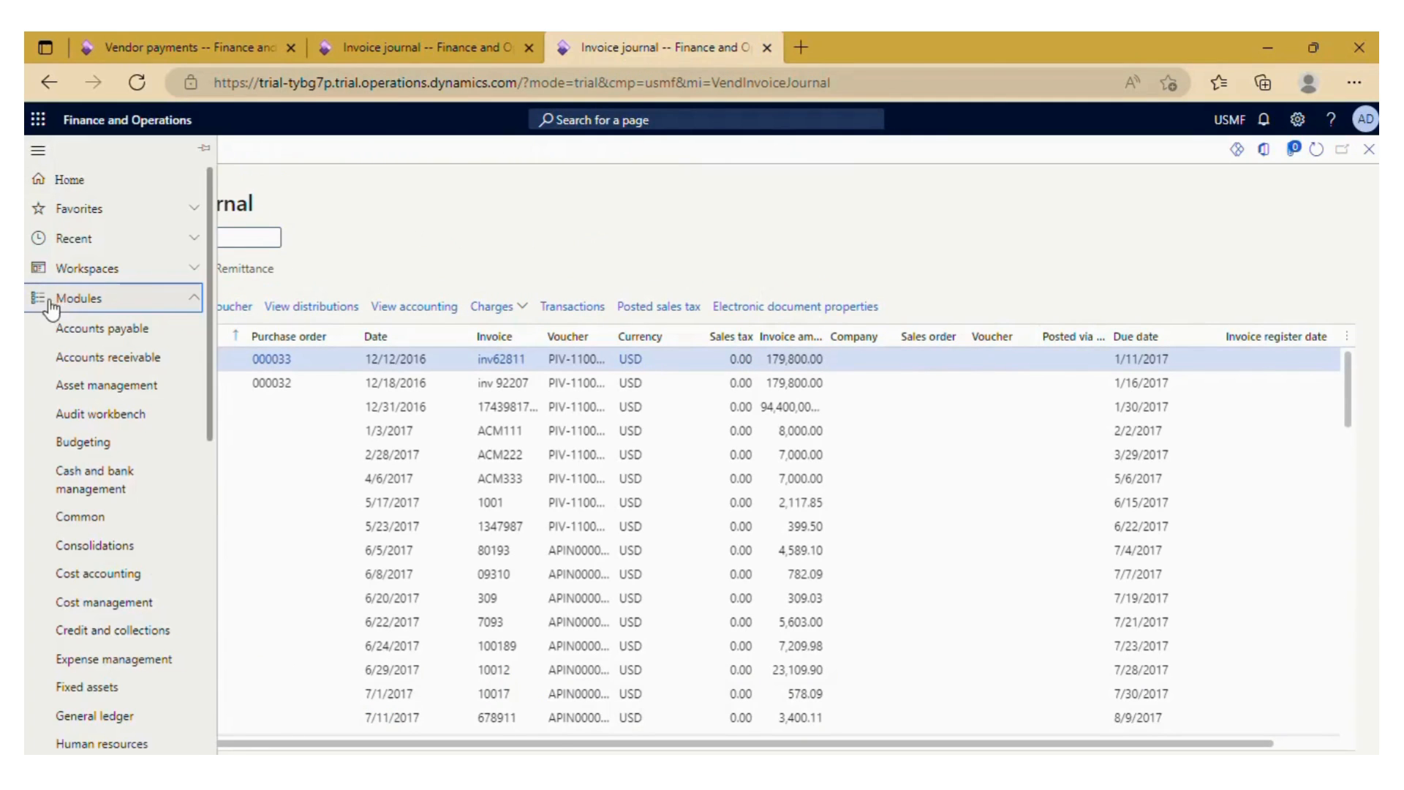
{"action": "left_click", "coordinate": [95, 182]}
{"action": "left_click", "coordinate": [97, 186]}
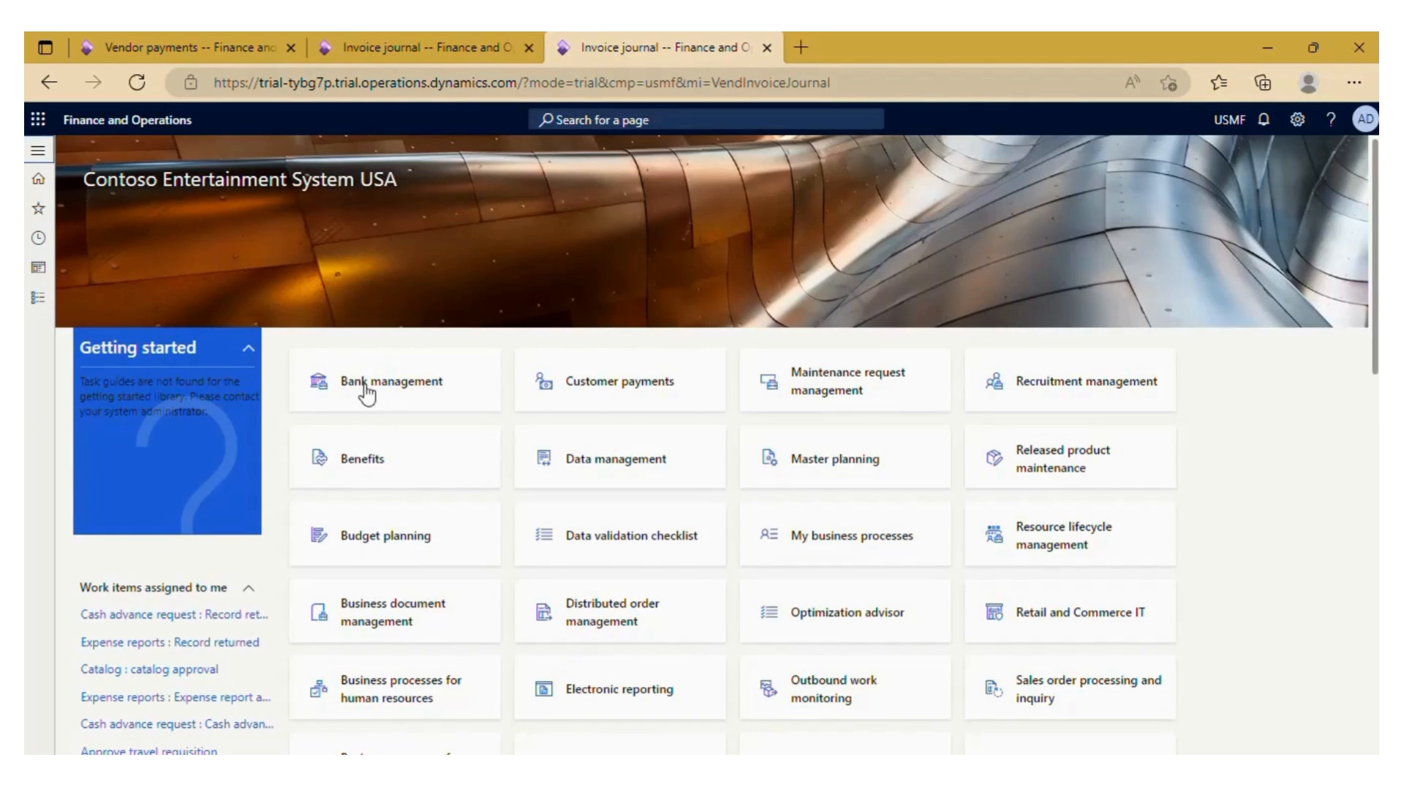
{"action": "left_click", "coordinate": [379, 384]}
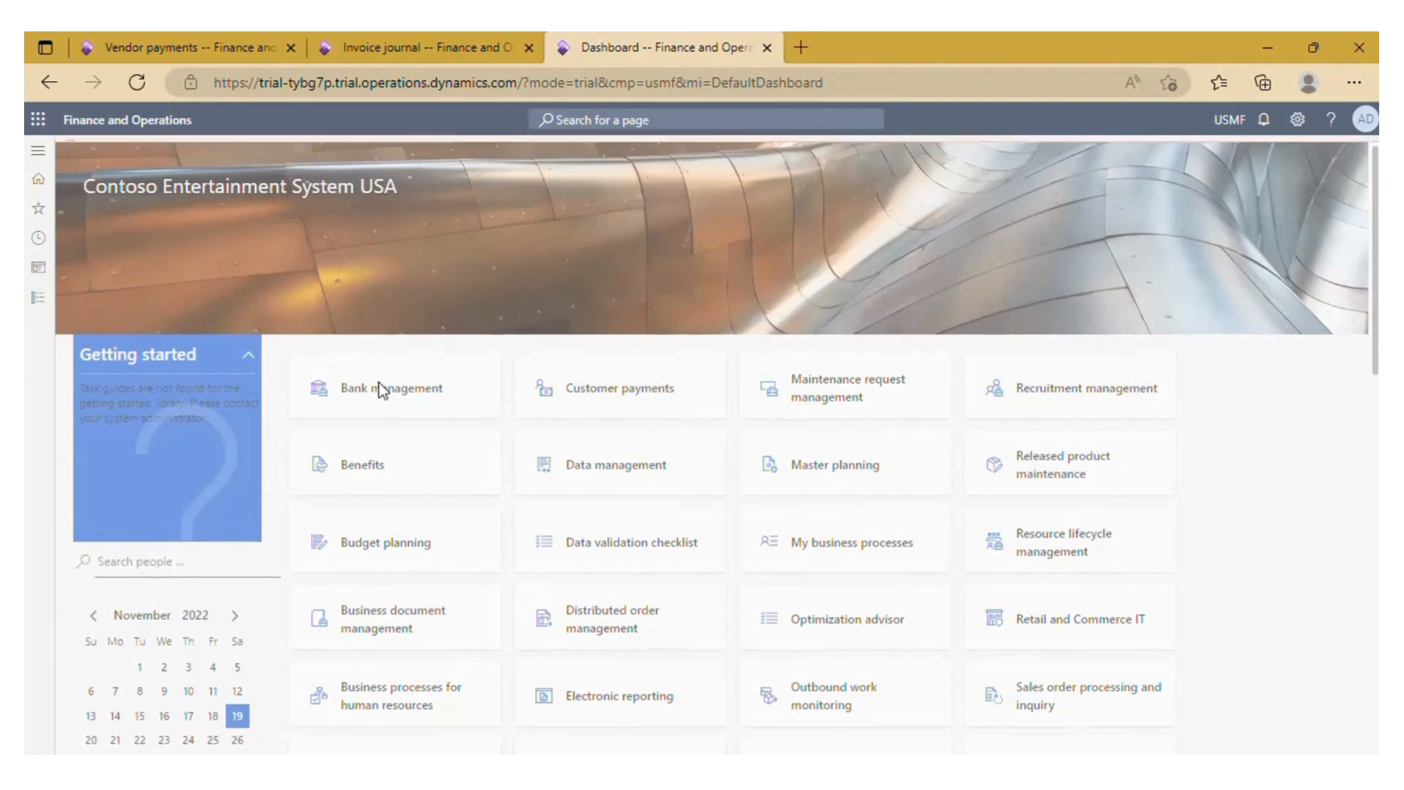
{"action": "left_click", "coordinate": [702, 504]}
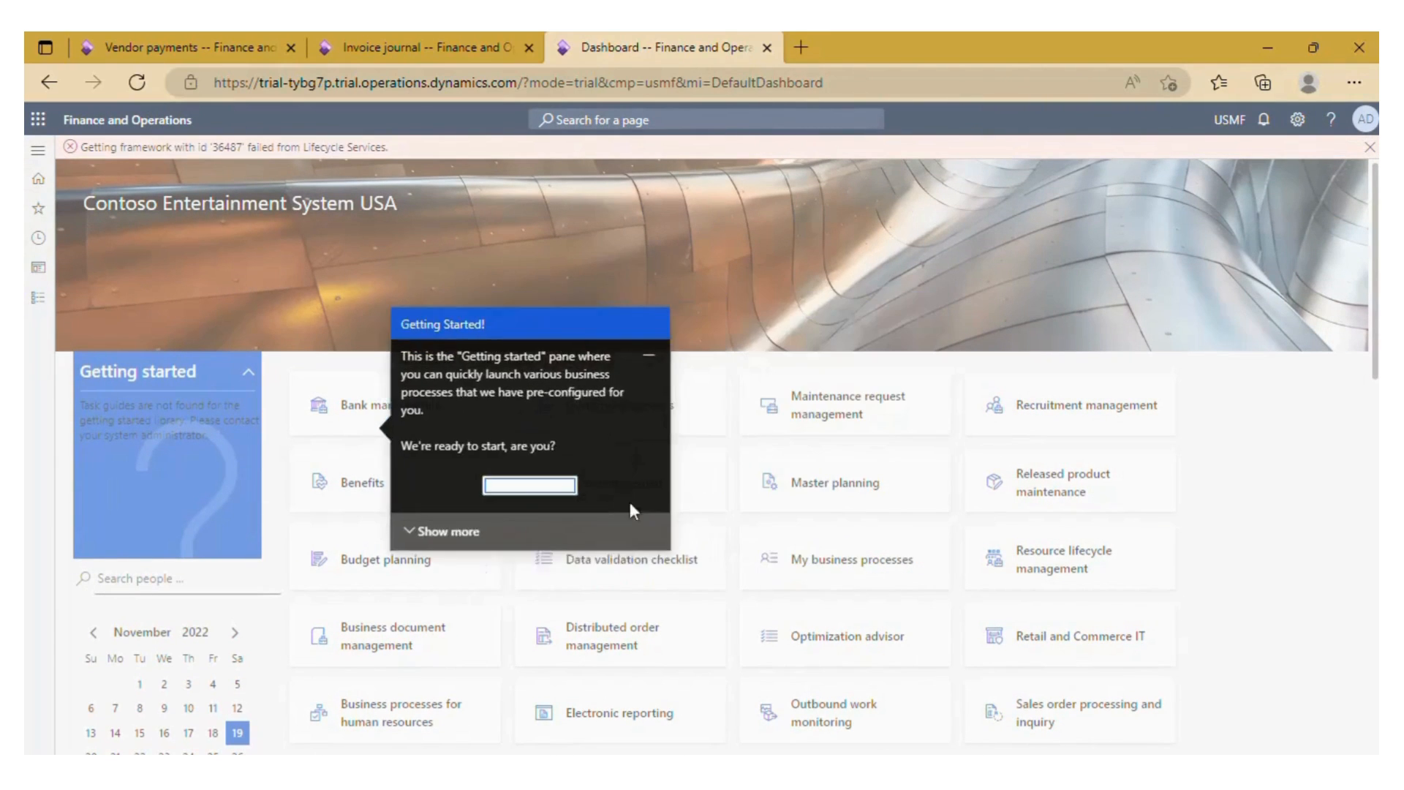
{"action": "left_click", "coordinate": [456, 506]}
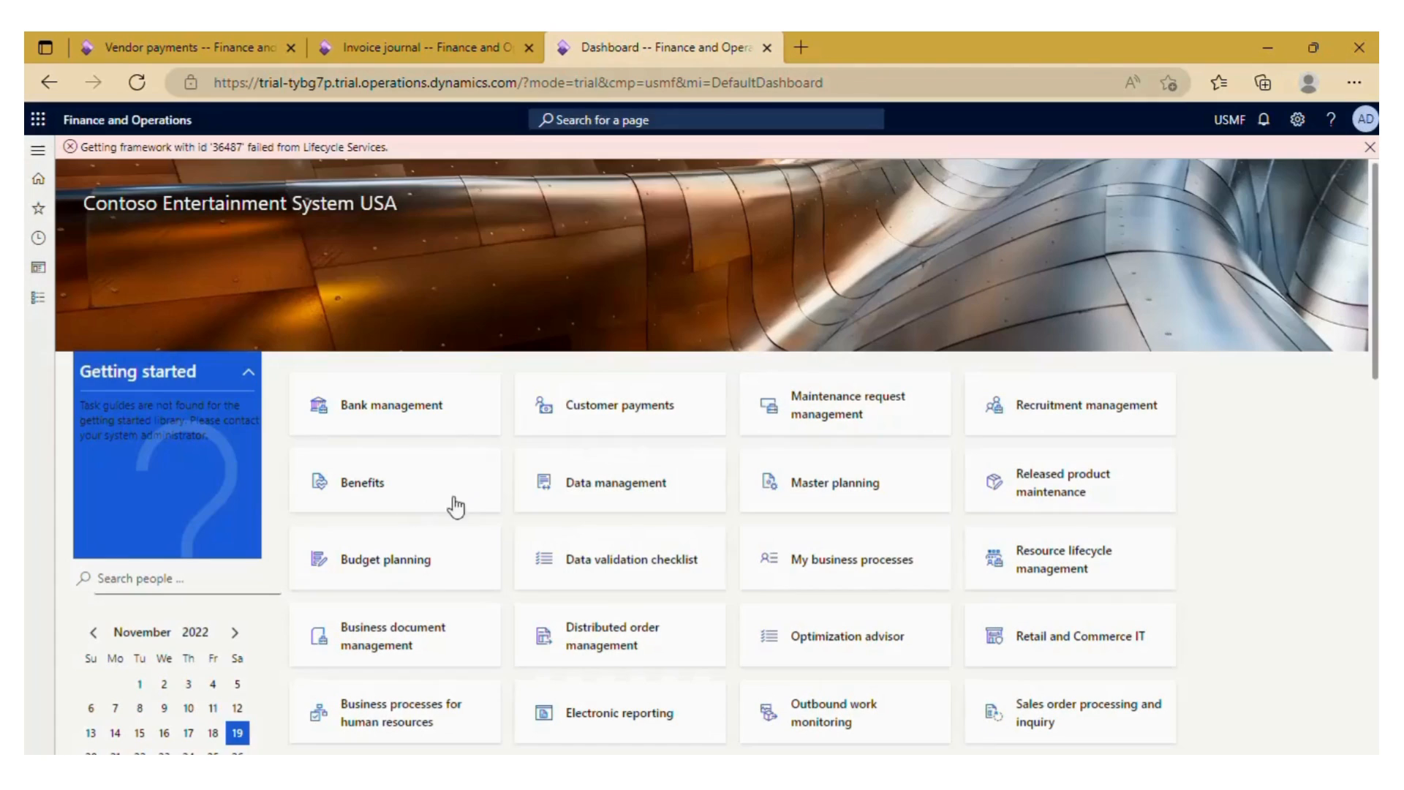
{"action": "left_click", "coordinate": [1371, 146]}
{"action": "left_click", "coordinate": [384, 381]}
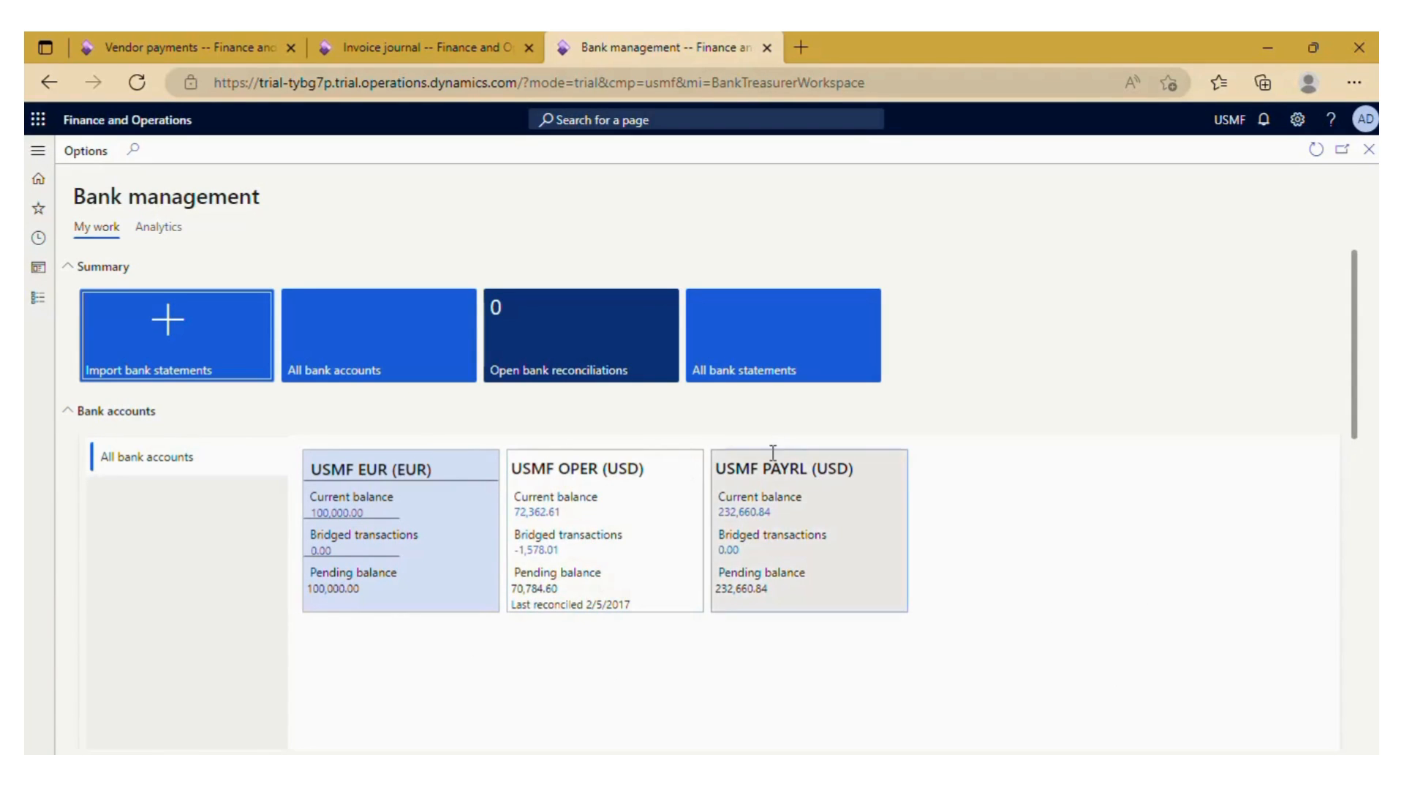
Step: Compare the offset bank account choices with the Bank management balances and set the VEN001 payment line's offset account to USMF EUR
{"action": "left_click", "coordinate": [173, 50]}
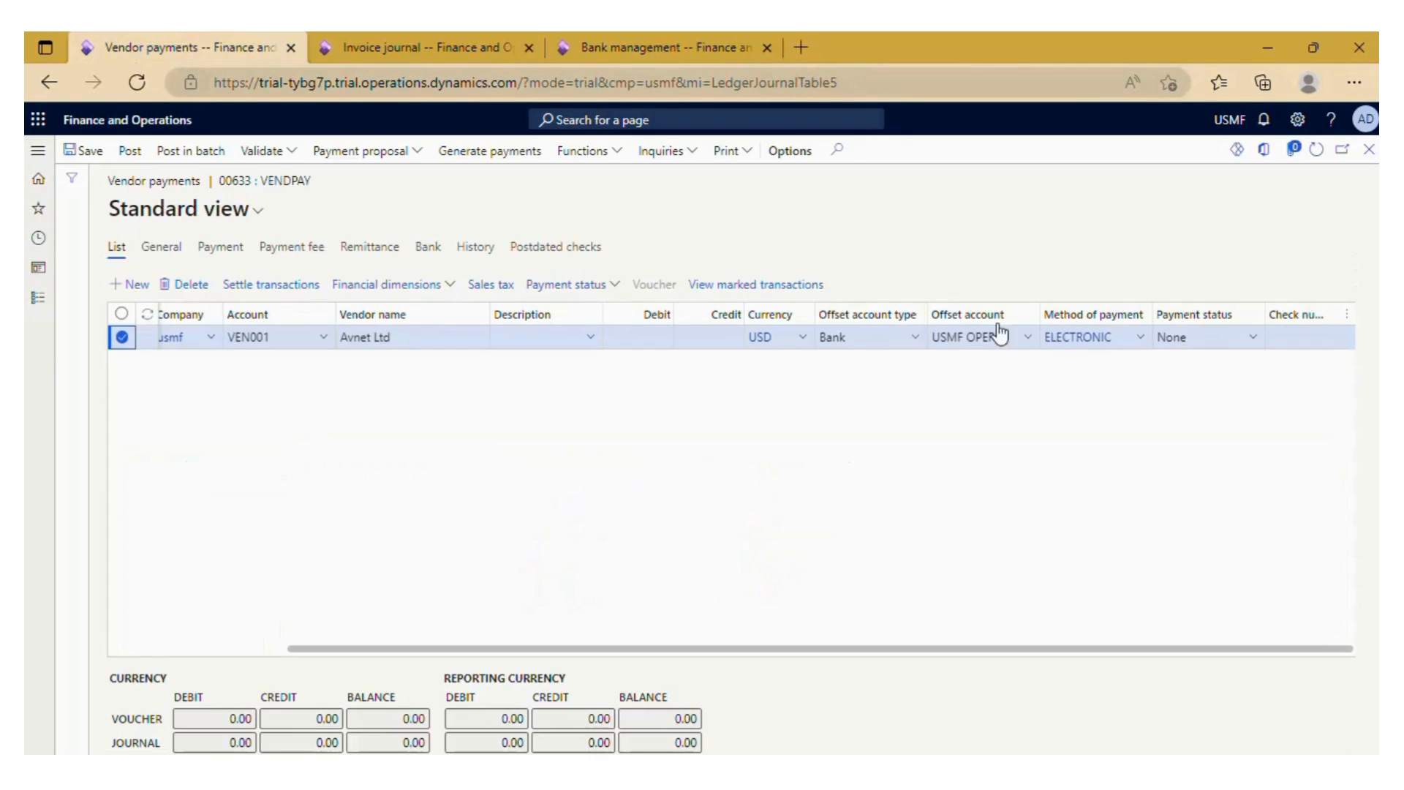
{"action": "left_click", "coordinate": [1030, 342]}
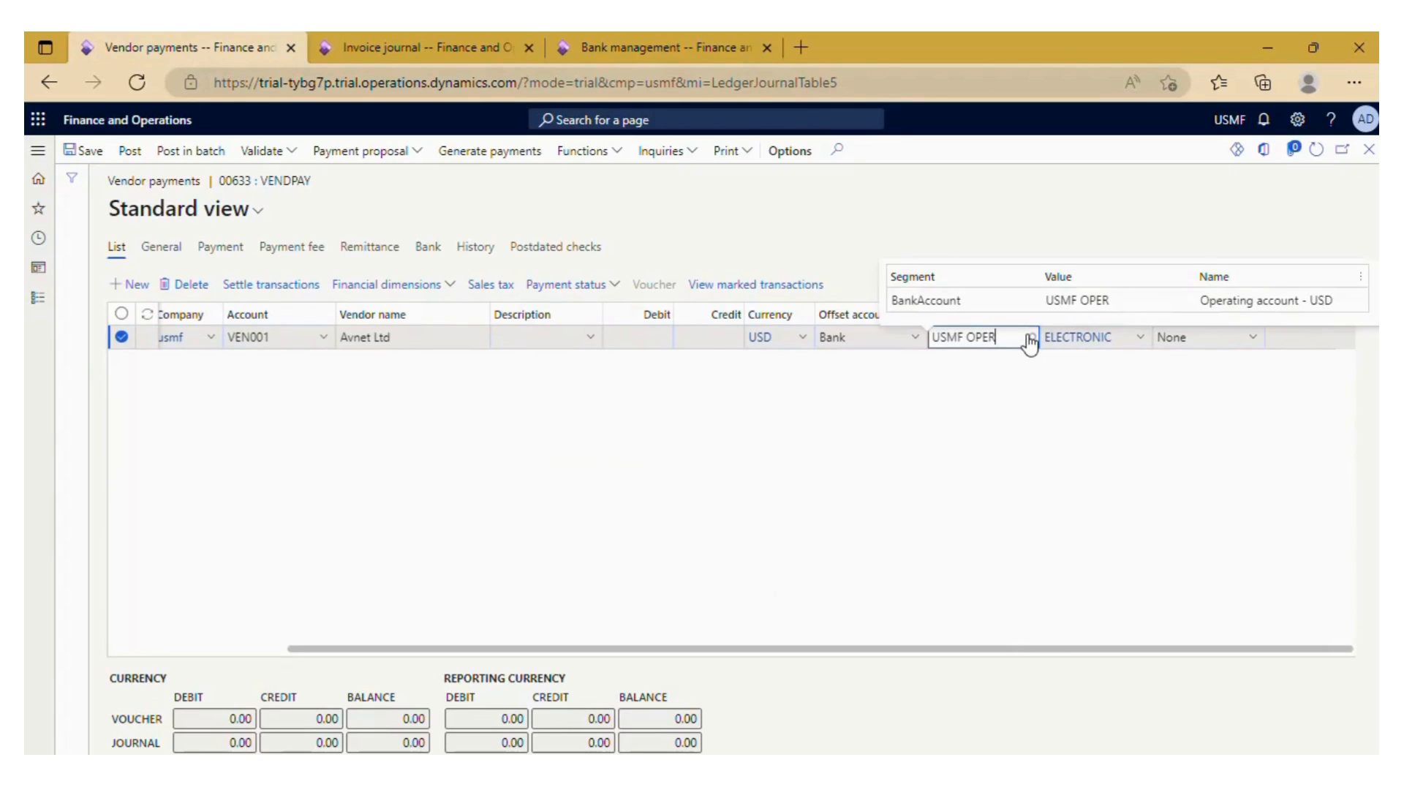
{"action": "left_click", "coordinate": [1029, 338]}
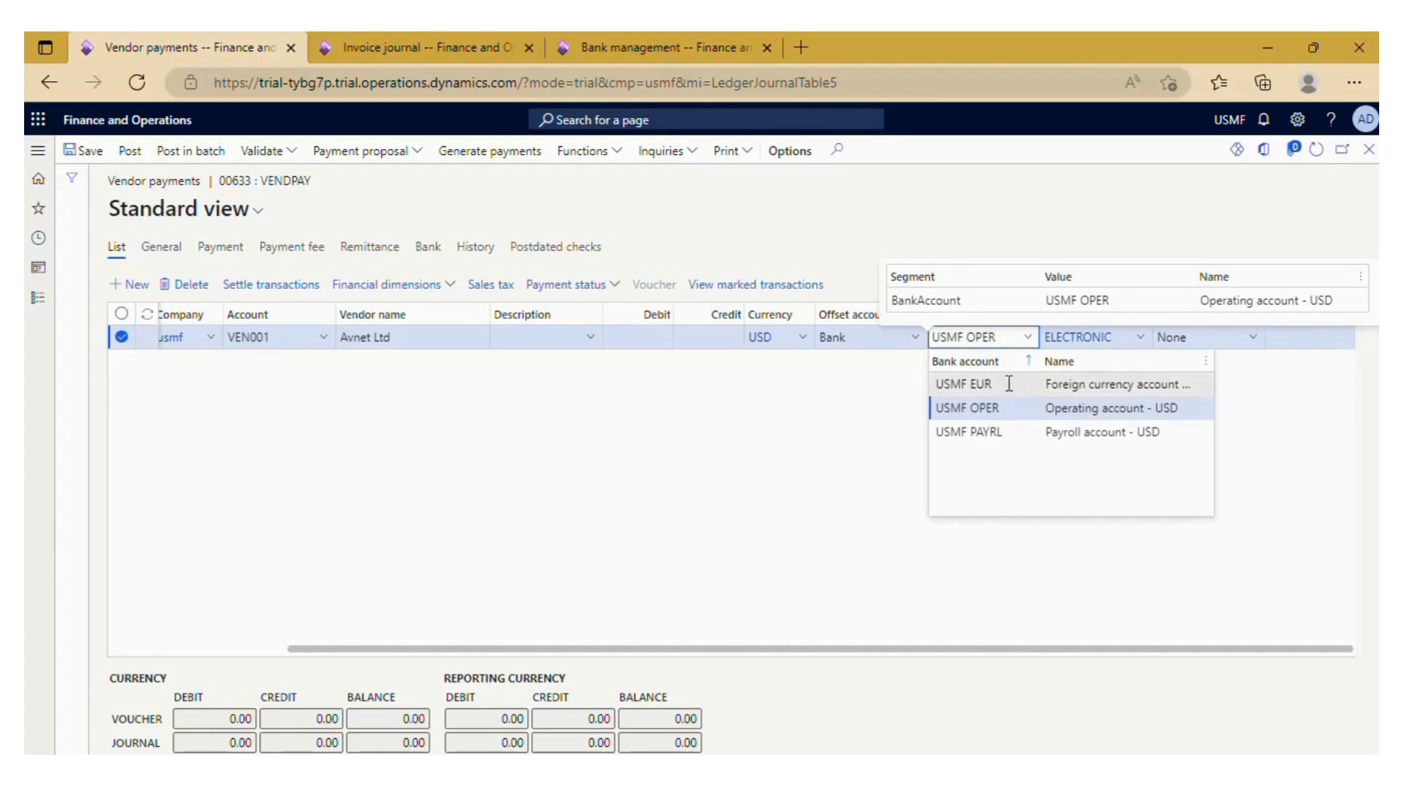
{"action": "left_click", "coordinate": [651, 45]}
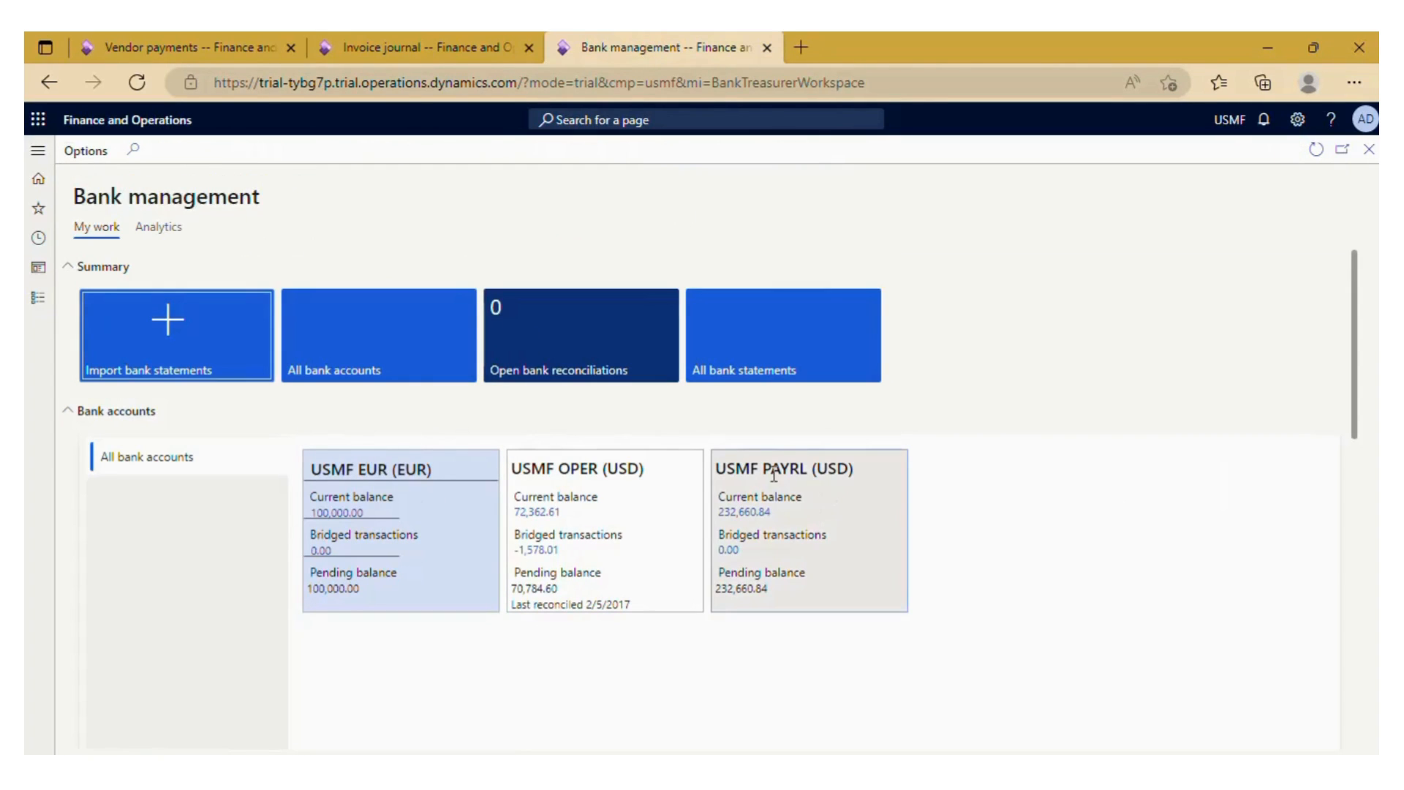
{"action": "left_click", "coordinate": [190, 41]}
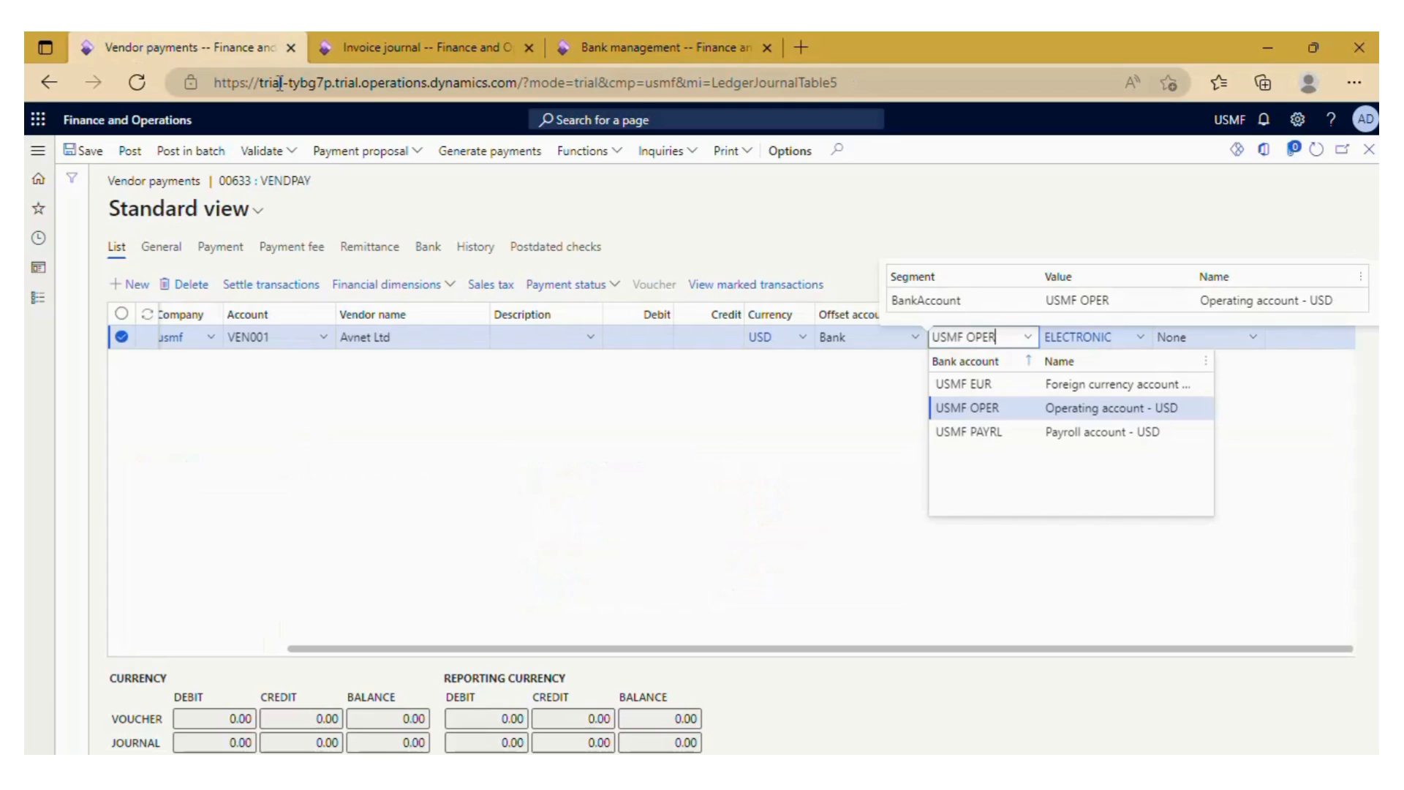
{"action": "left_click", "coordinate": [993, 384]}
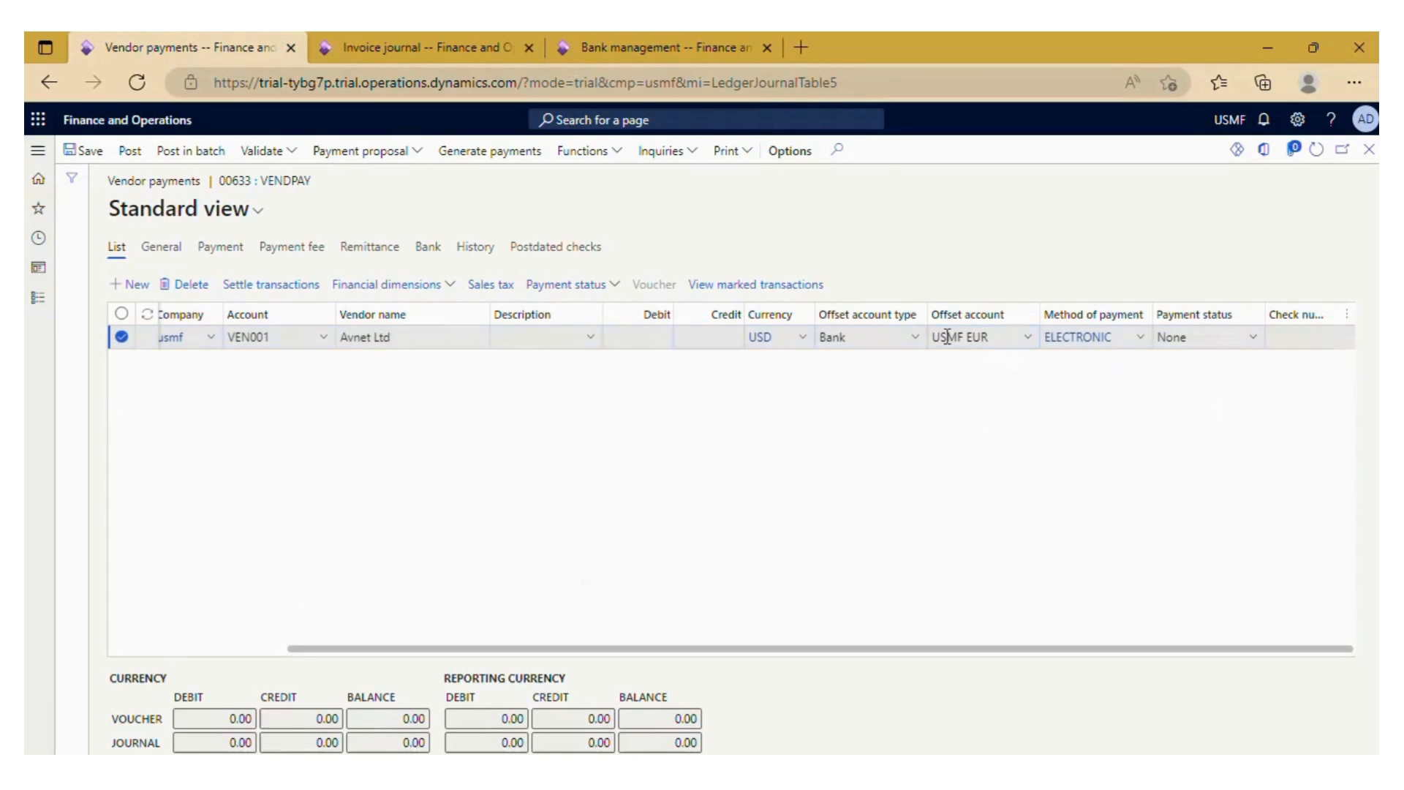
{"action": "left_click", "coordinate": [637, 59]}
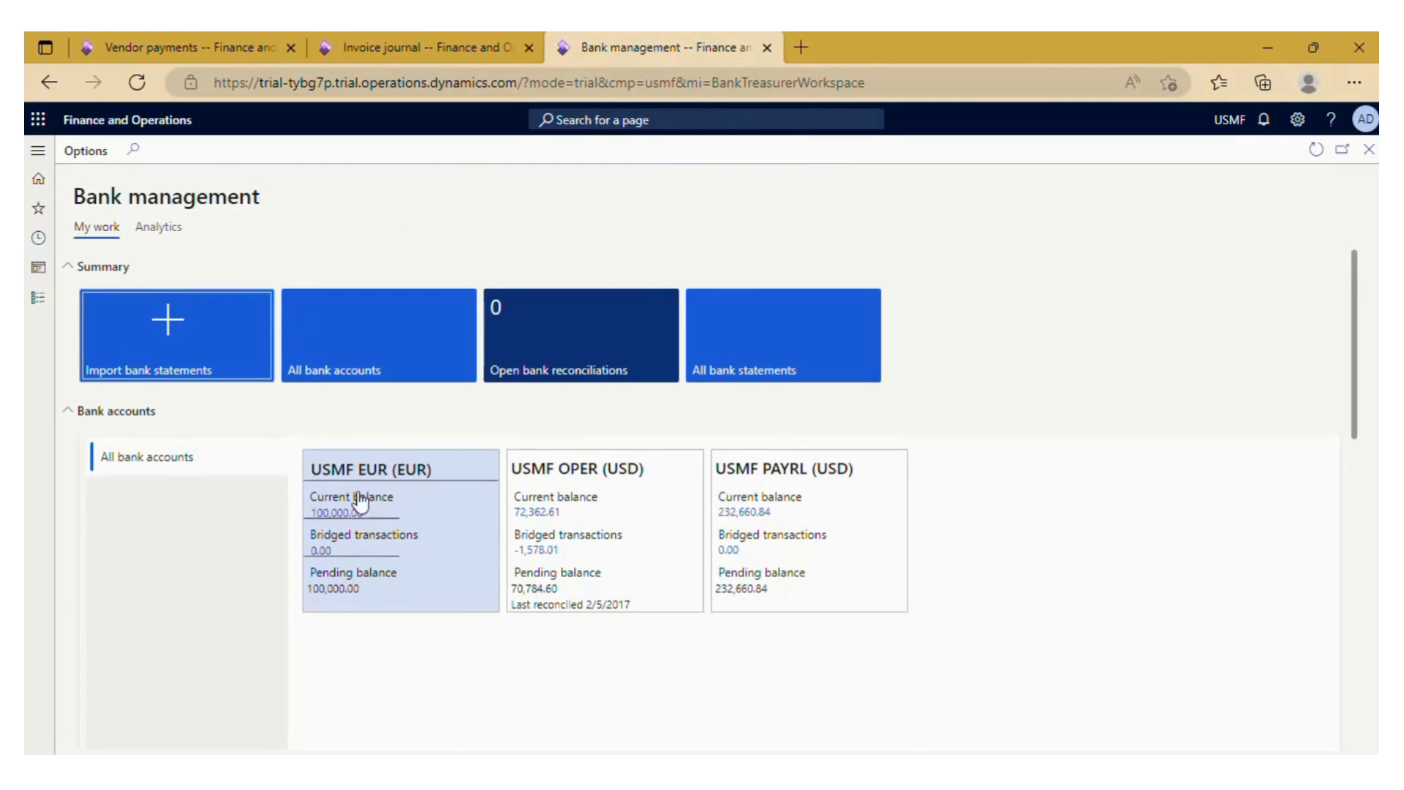
{"action": "left_click", "coordinate": [193, 48]}
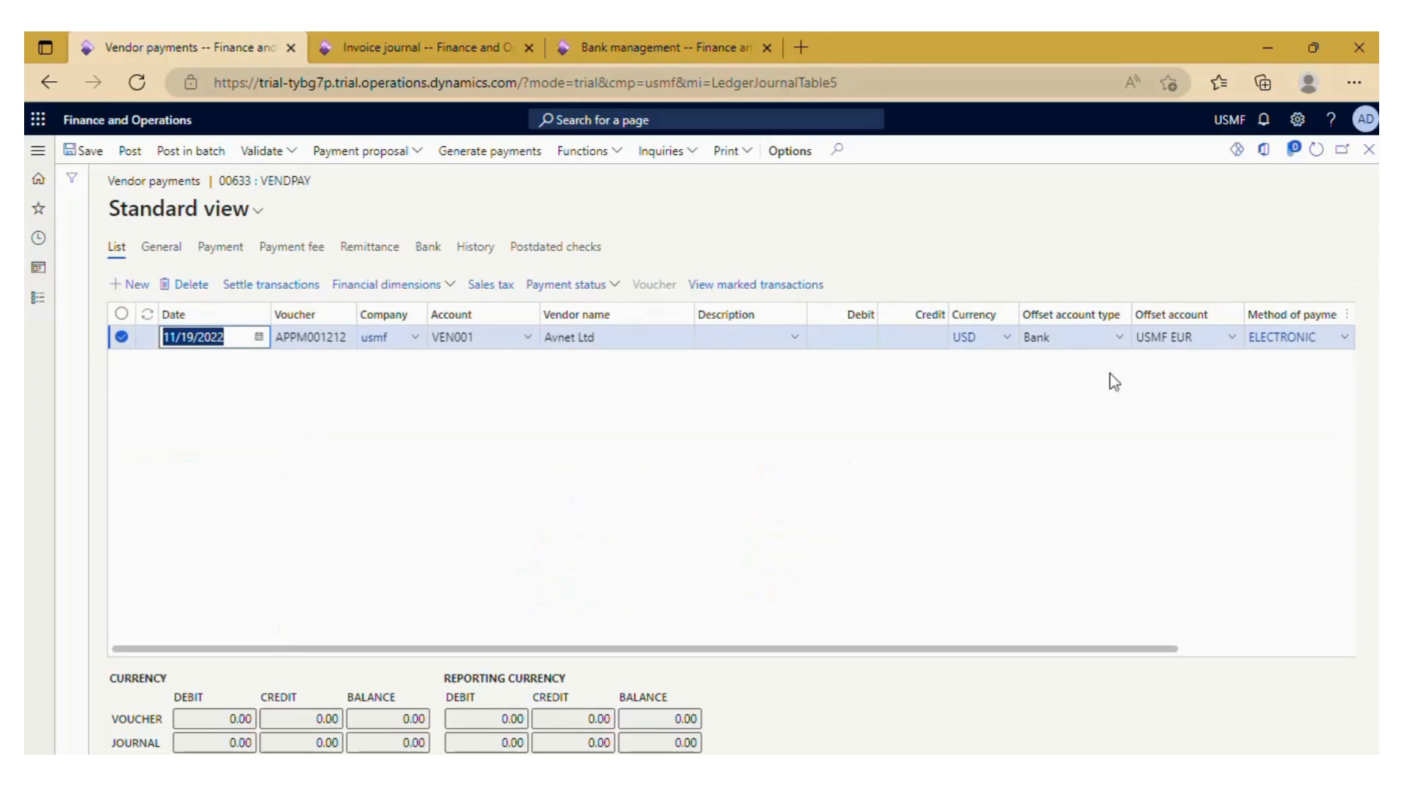
Step: Open Settle transactions for the Avnet Ltd payment line, compare with the Invoice journal, and mark invoice INV-154 for settlement
{"action": "left_click", "coordinate": [743, 455]}
{"action": "left_click", "coordinate": [279, 289]}
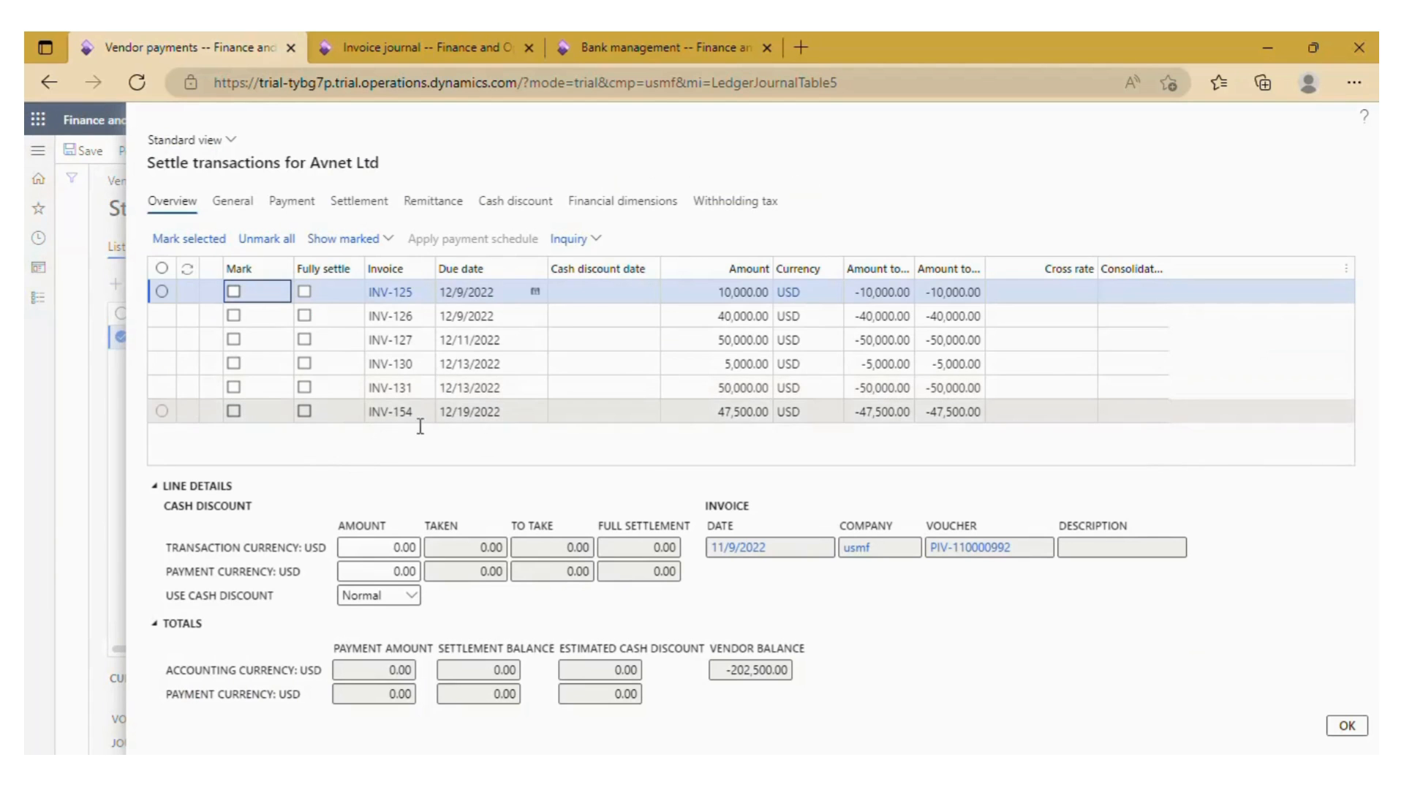
{"action": "left_click", "coordinate": [455, 50]}
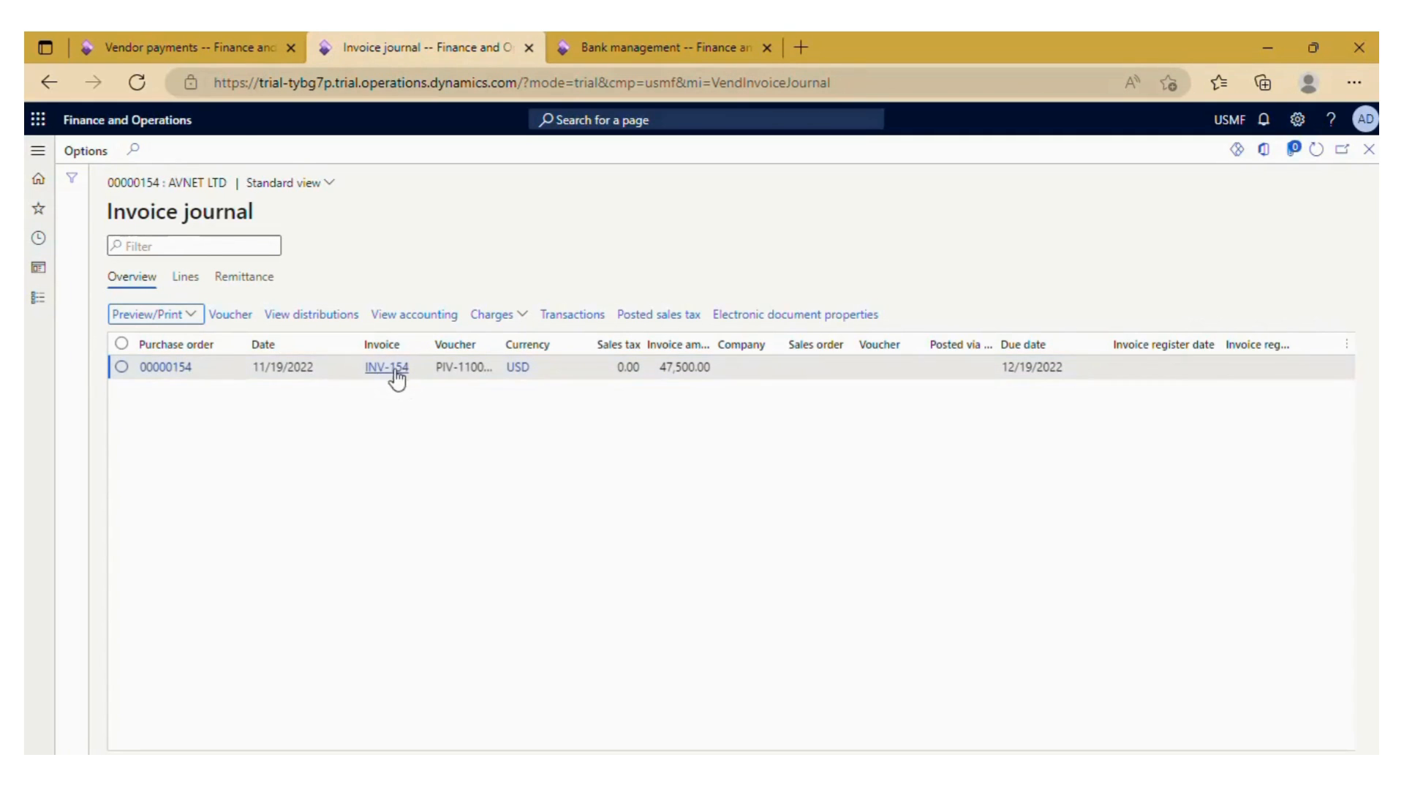
{"action": "left_click", "coordinate": [209, 49]}
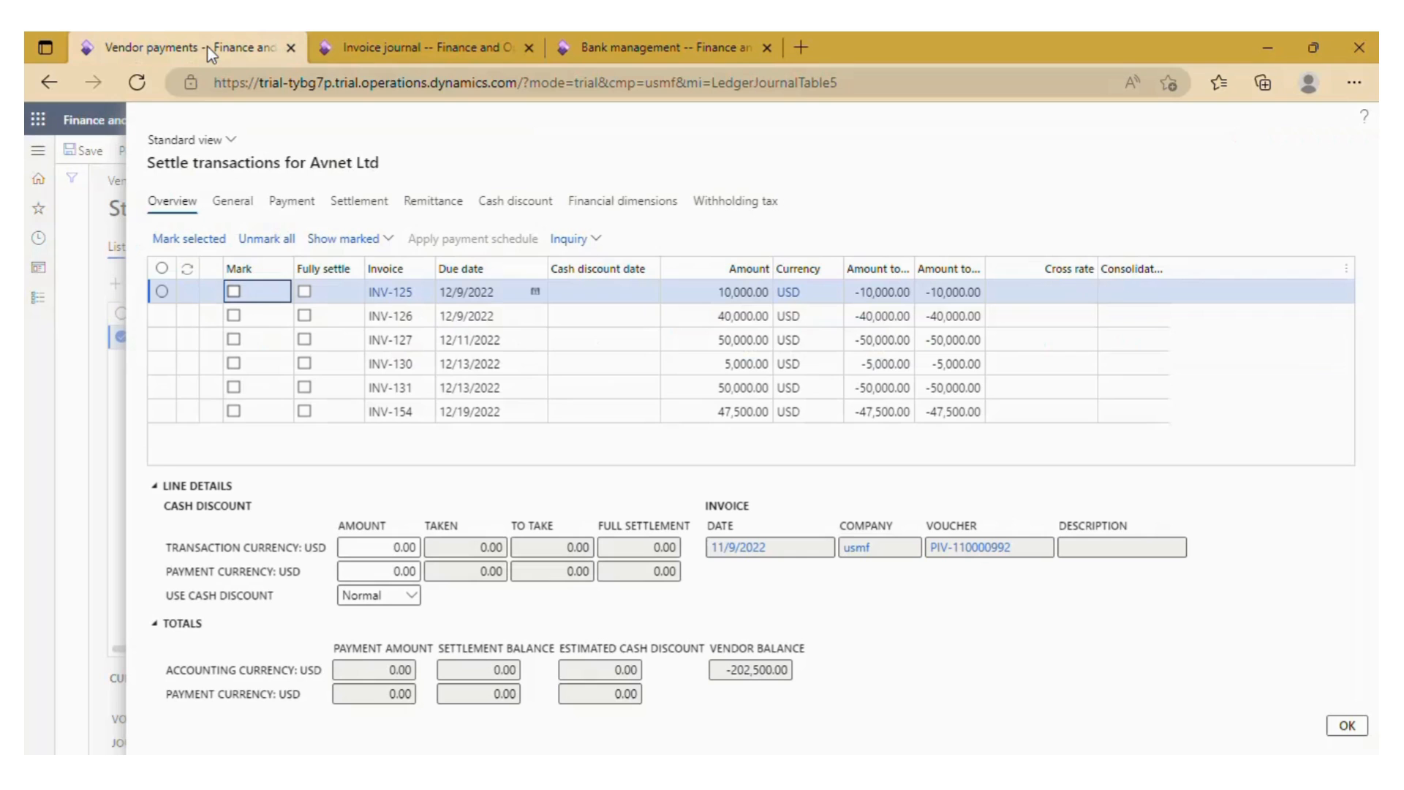
{"action": "left_click", "coordinate": [234, 412]}
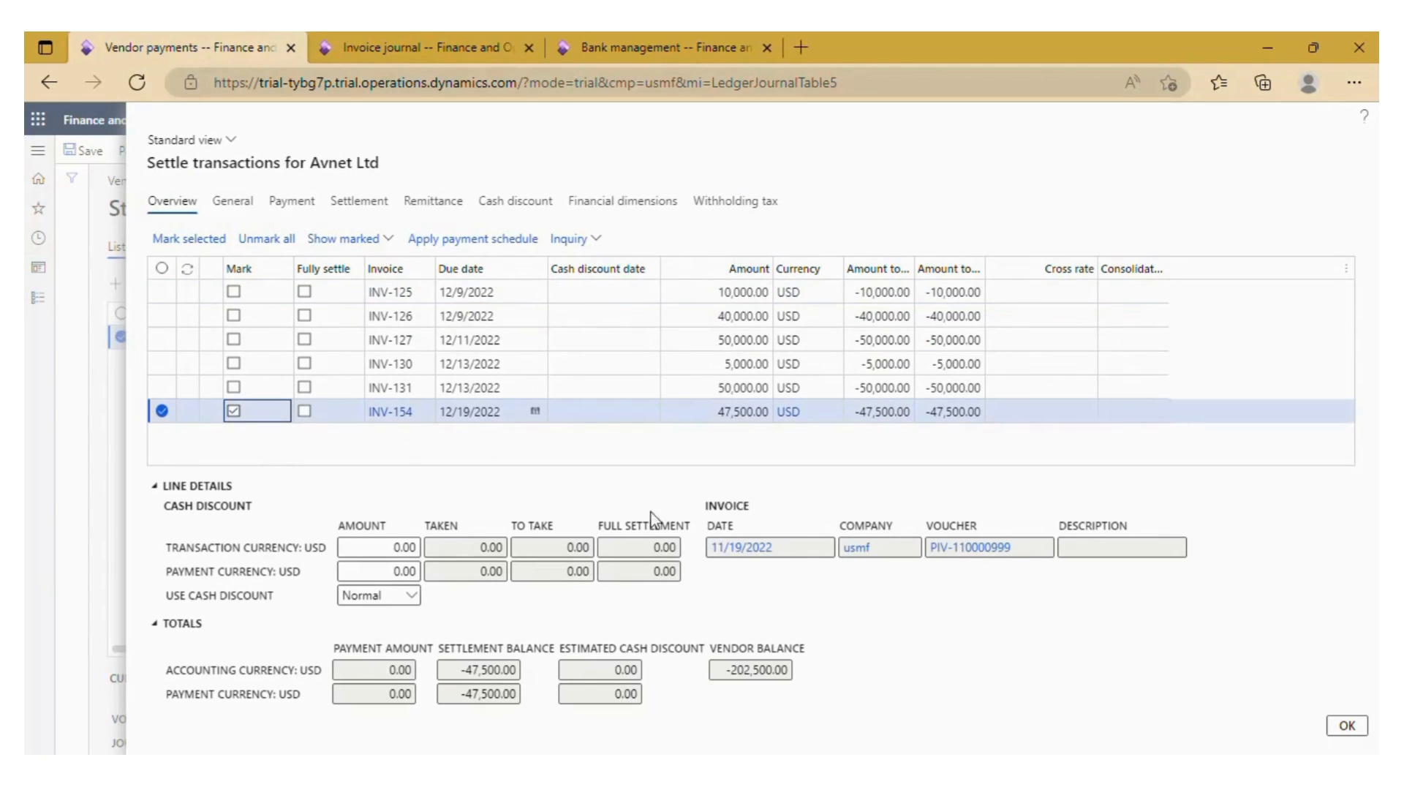
{"action": "left_click", "coordinate": [1347, 729]}
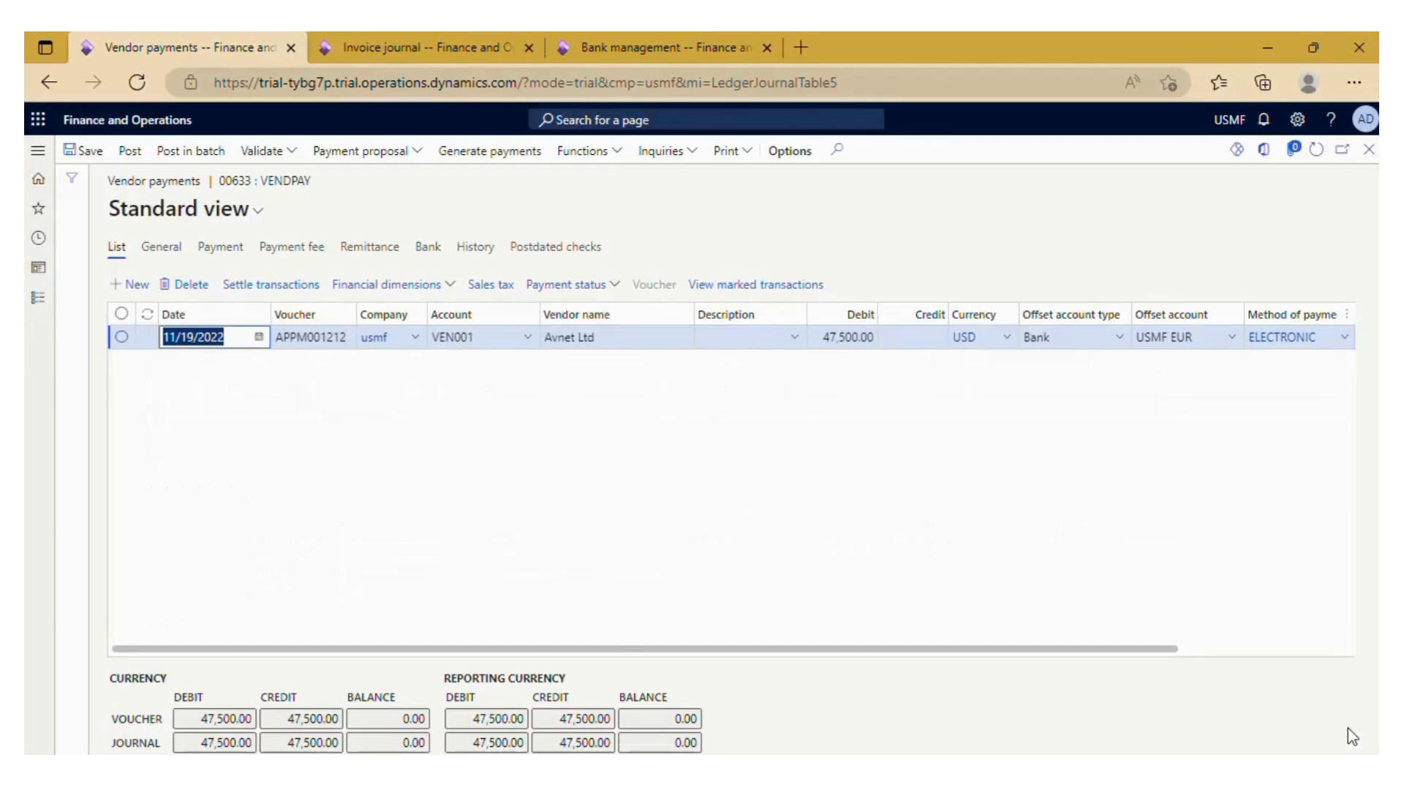
Step: Validate the vendor payment journal, expand the validation messages, and post the journal
{"action": "left_click", "coordinate": [290, 157]}
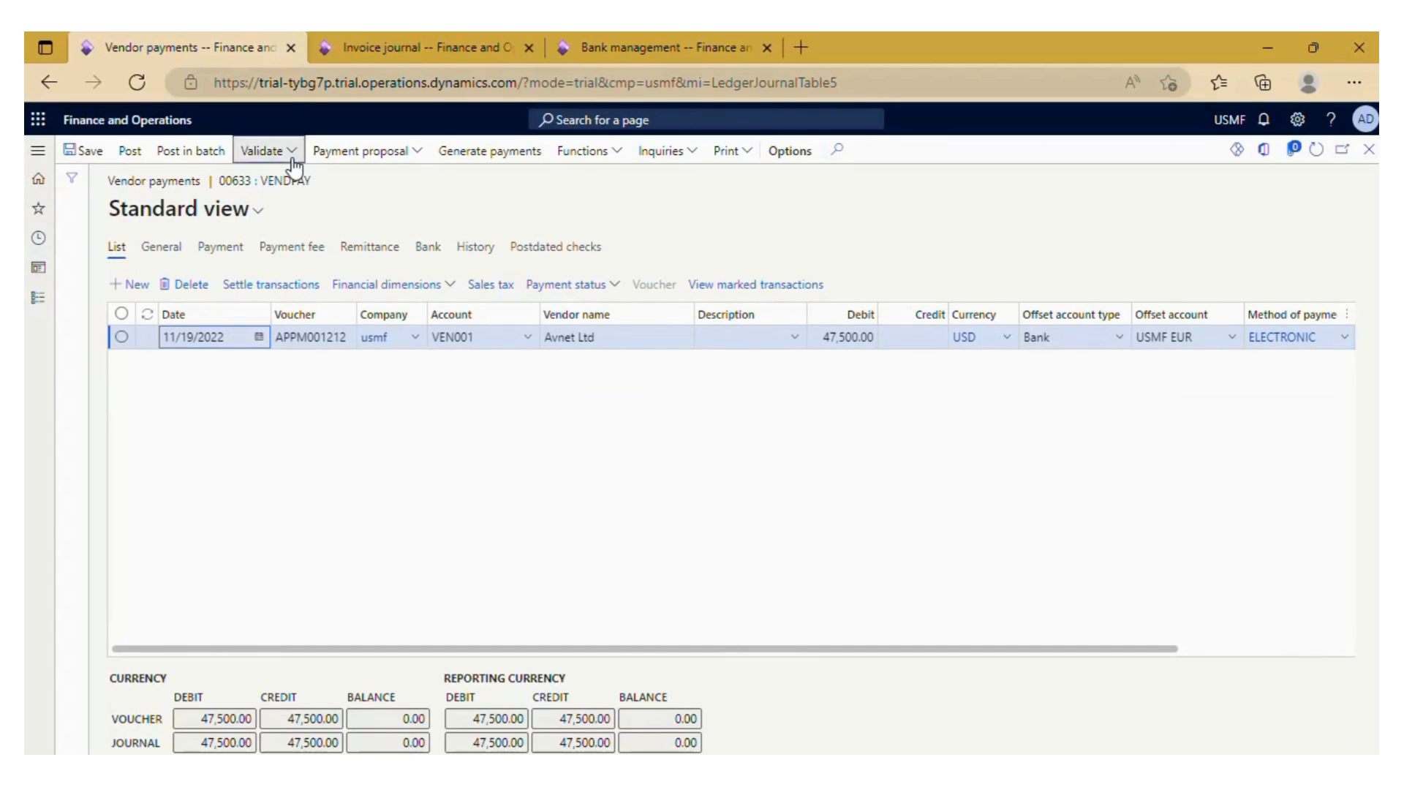
{"action": "left_click", "coordinate": [291, 182]}
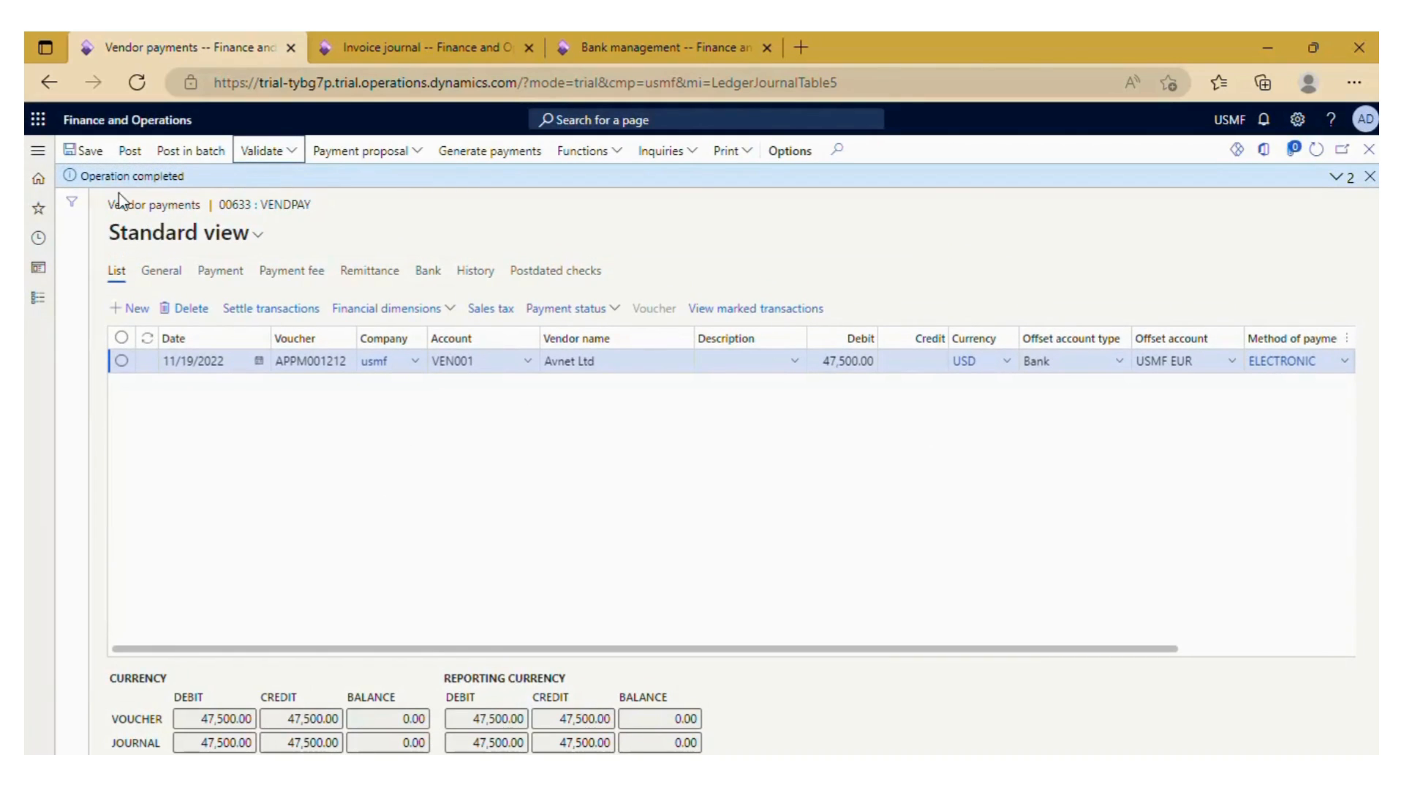
{"action": "left_click", "coordinate": [1336, 178]}
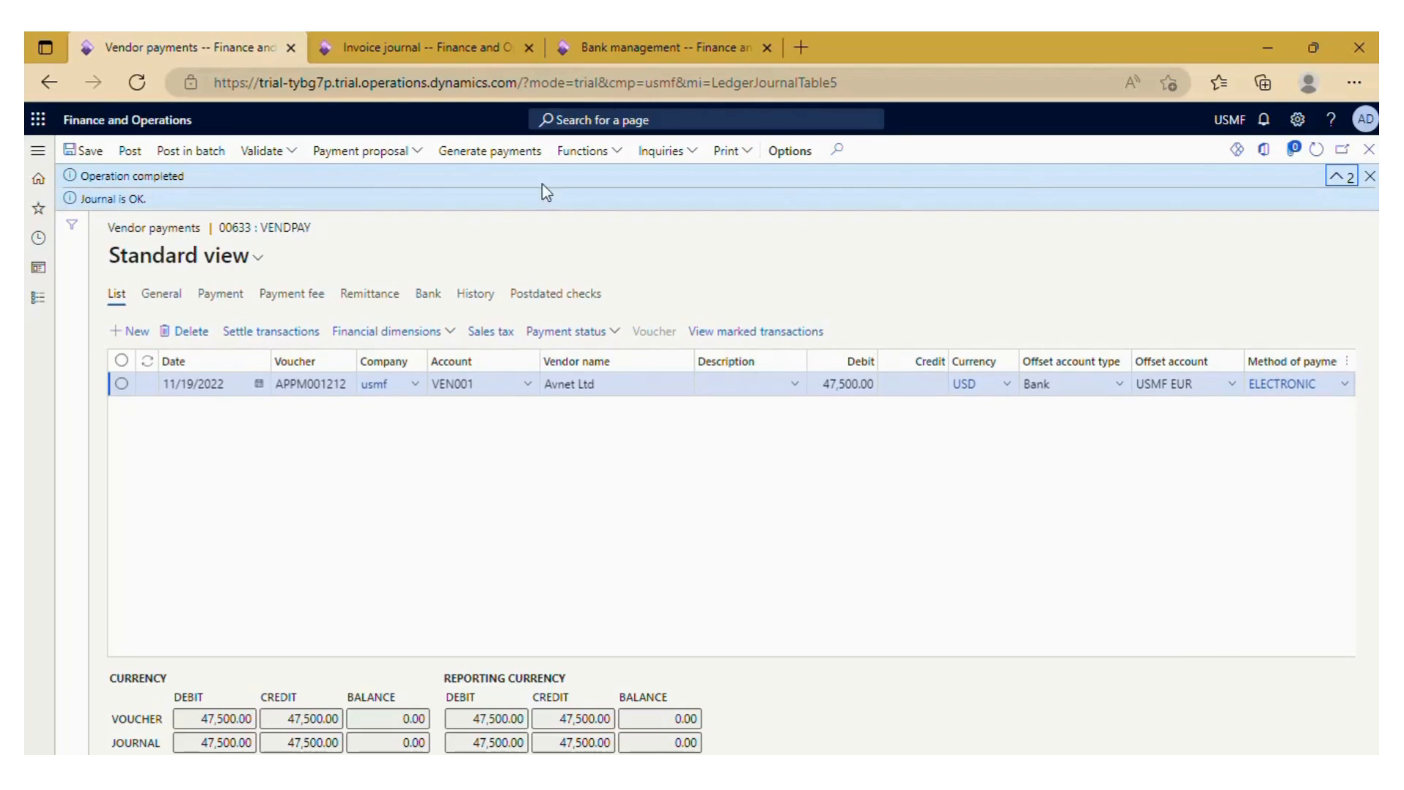
{"action": "left_click", "coordinate": [132, 152]}
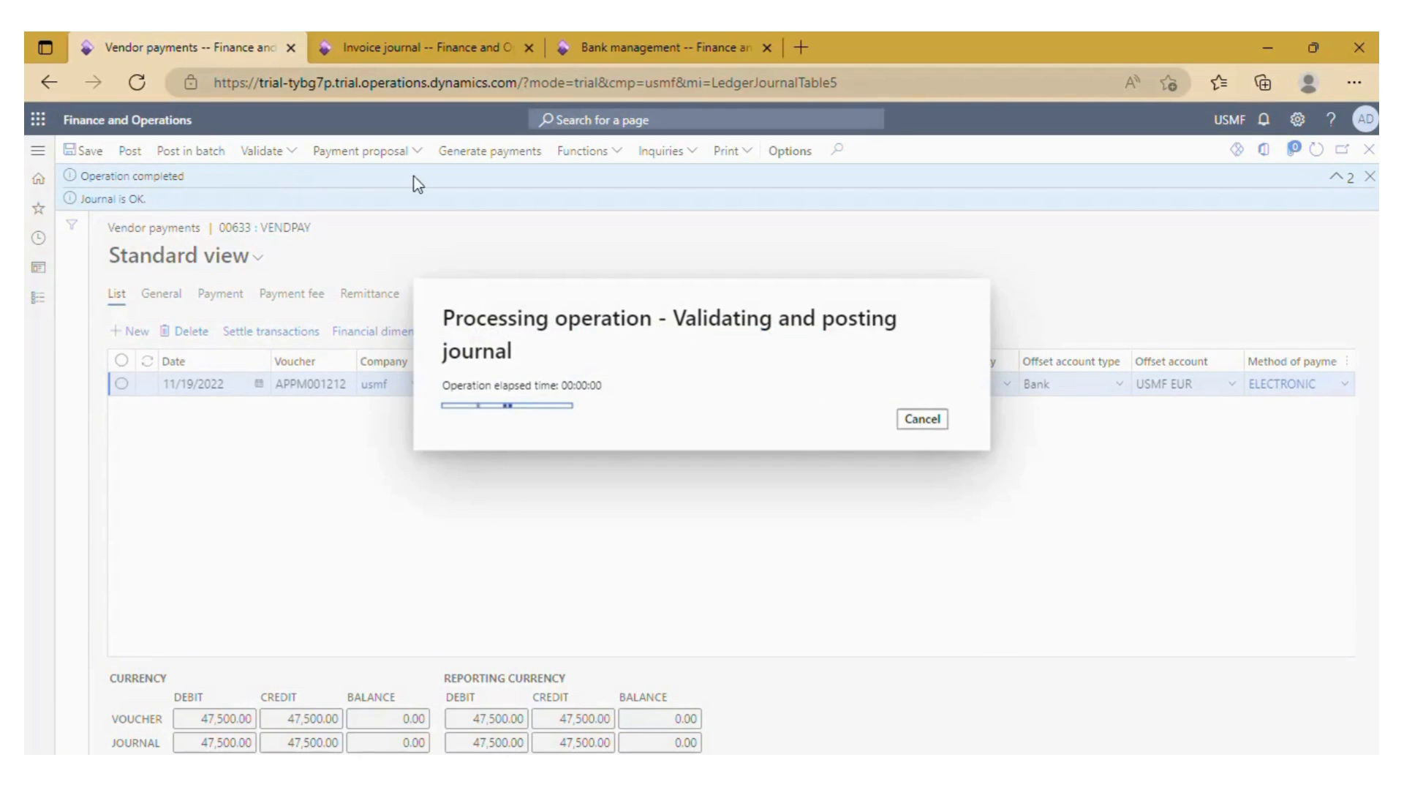
{"action": "left_click", "coordinate": [683, 50]}
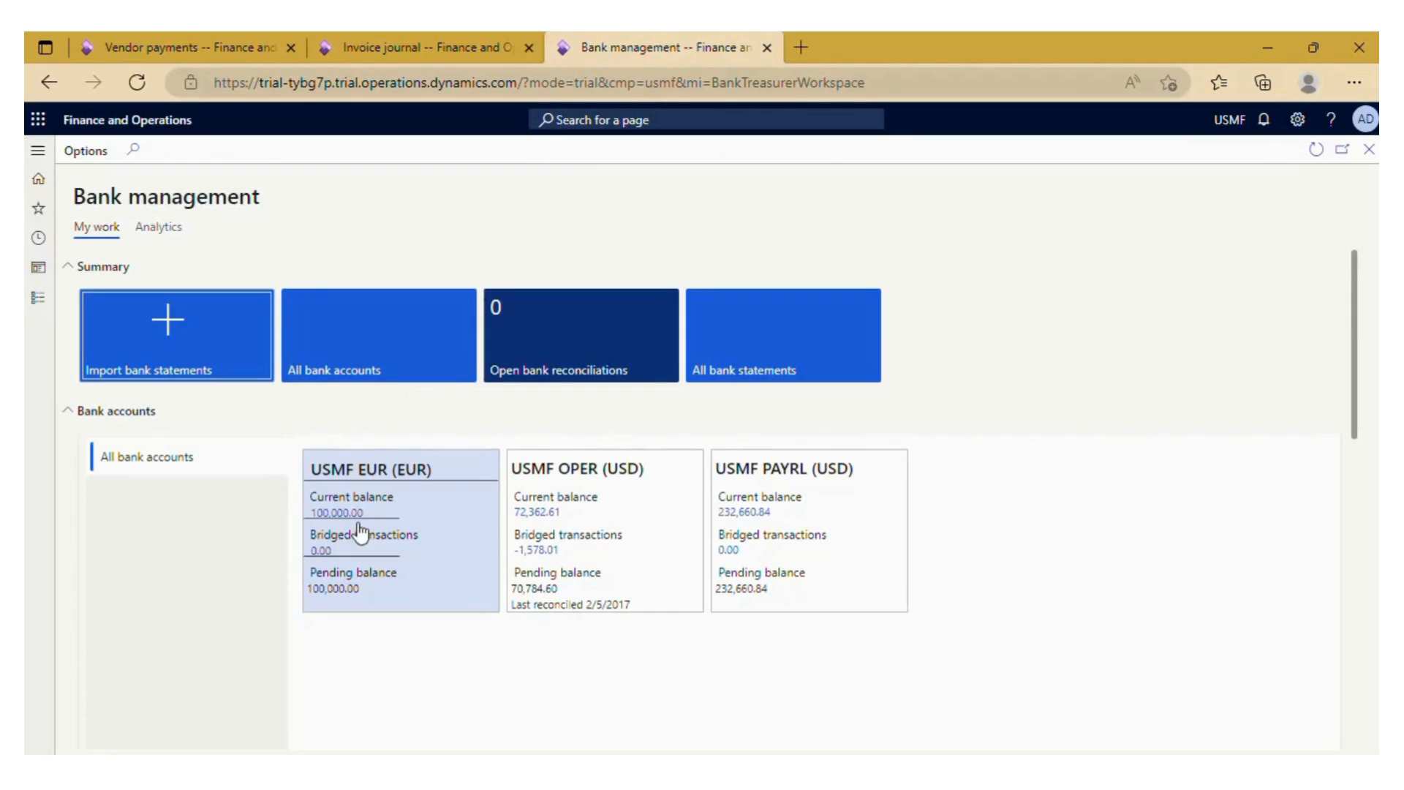
{"action": "left_click", "coordinate": [173, 38]}
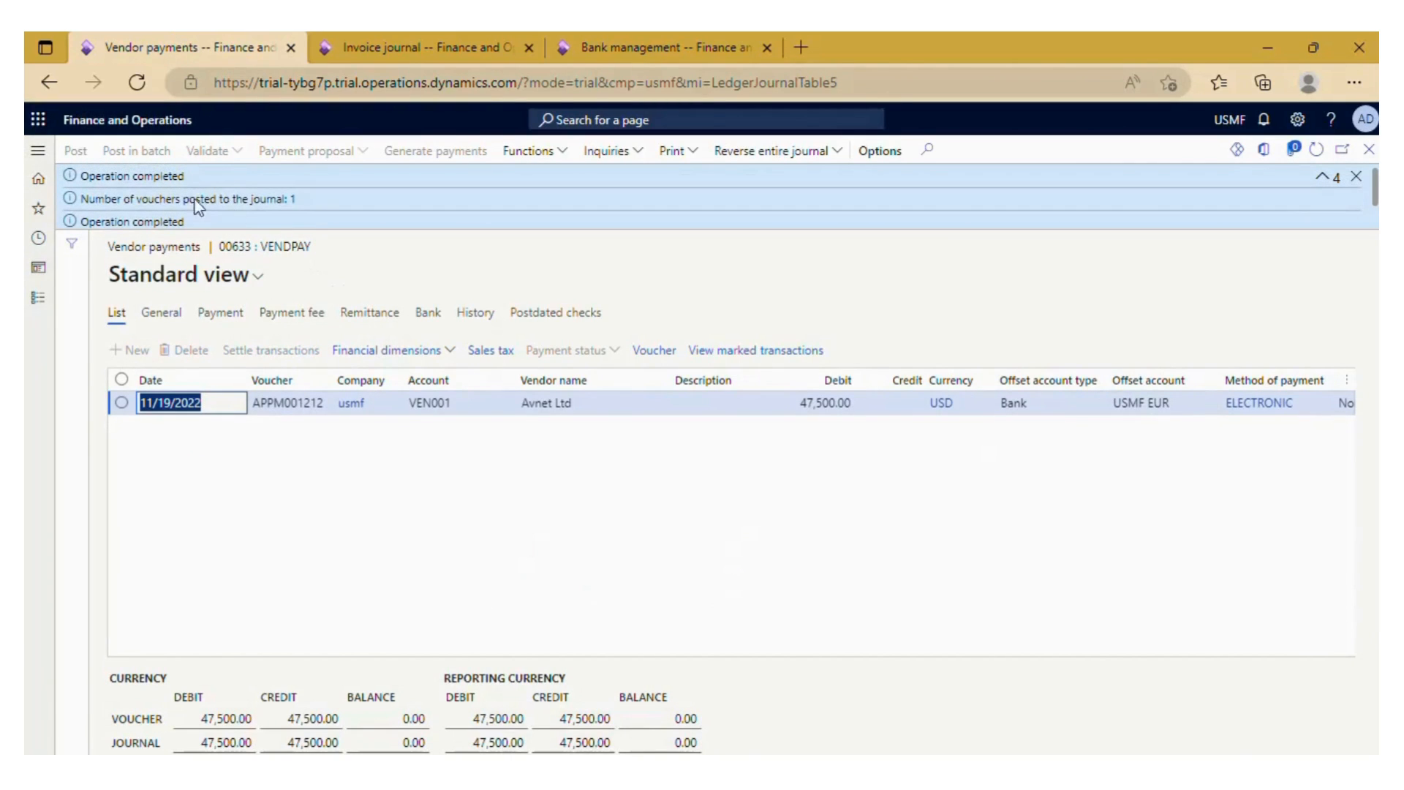
Step: Refresh the Bank management workspace to check the USMF EUR balance, and return to Vendor payments
{"action": "left_click", "coordinate": [608, 48]}
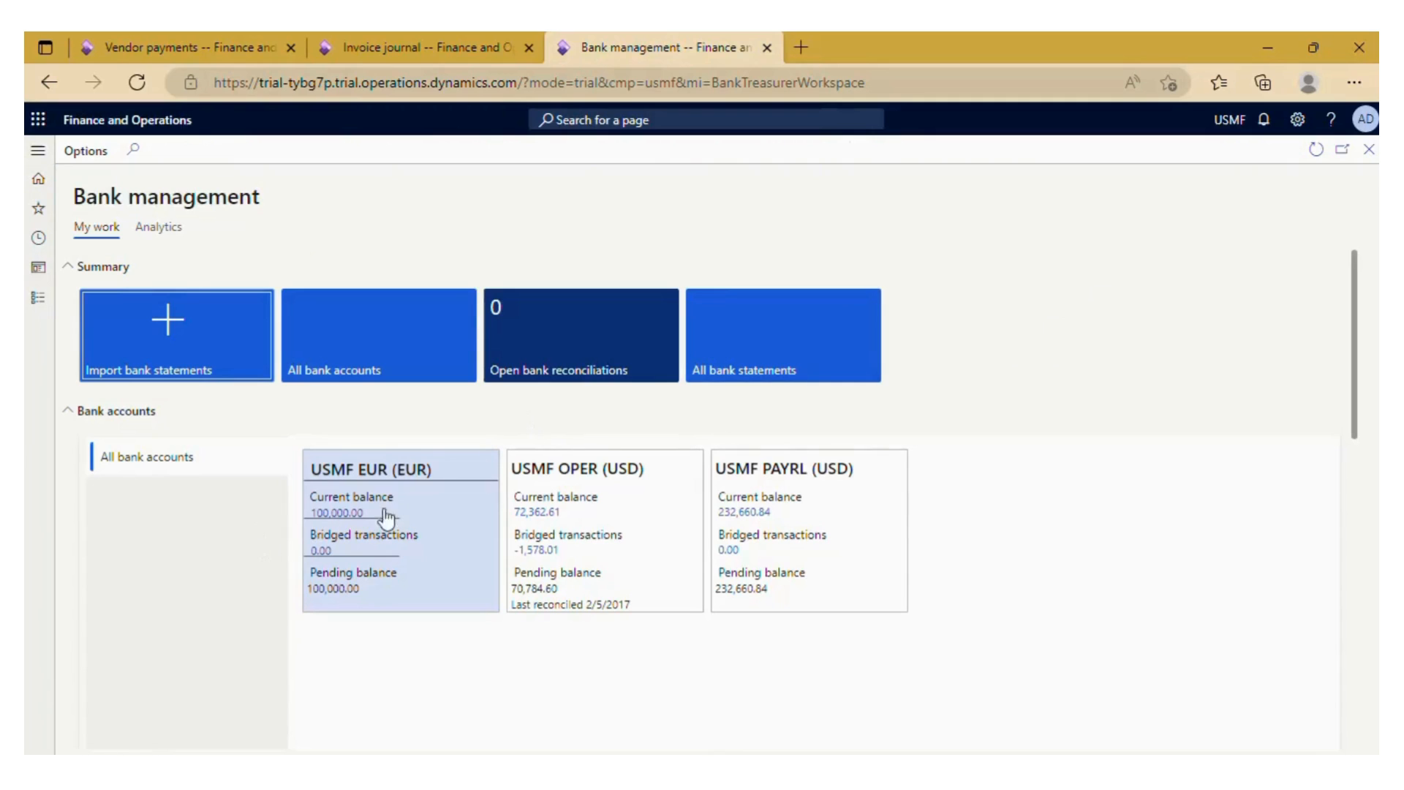
{"action": "left_click", "coordinate": [1320, 152]}
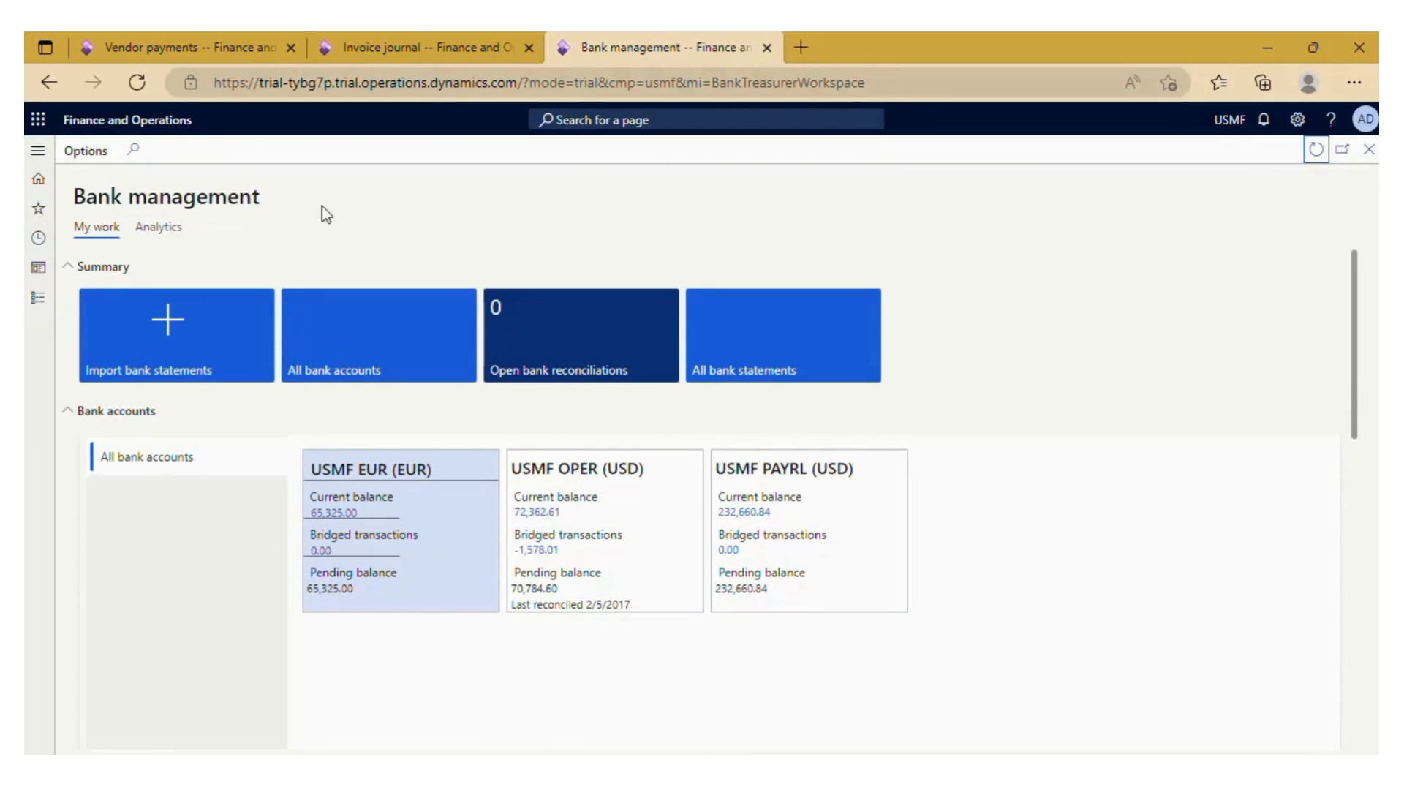
{"action": "left_click", "coordinate": [200, 50]}
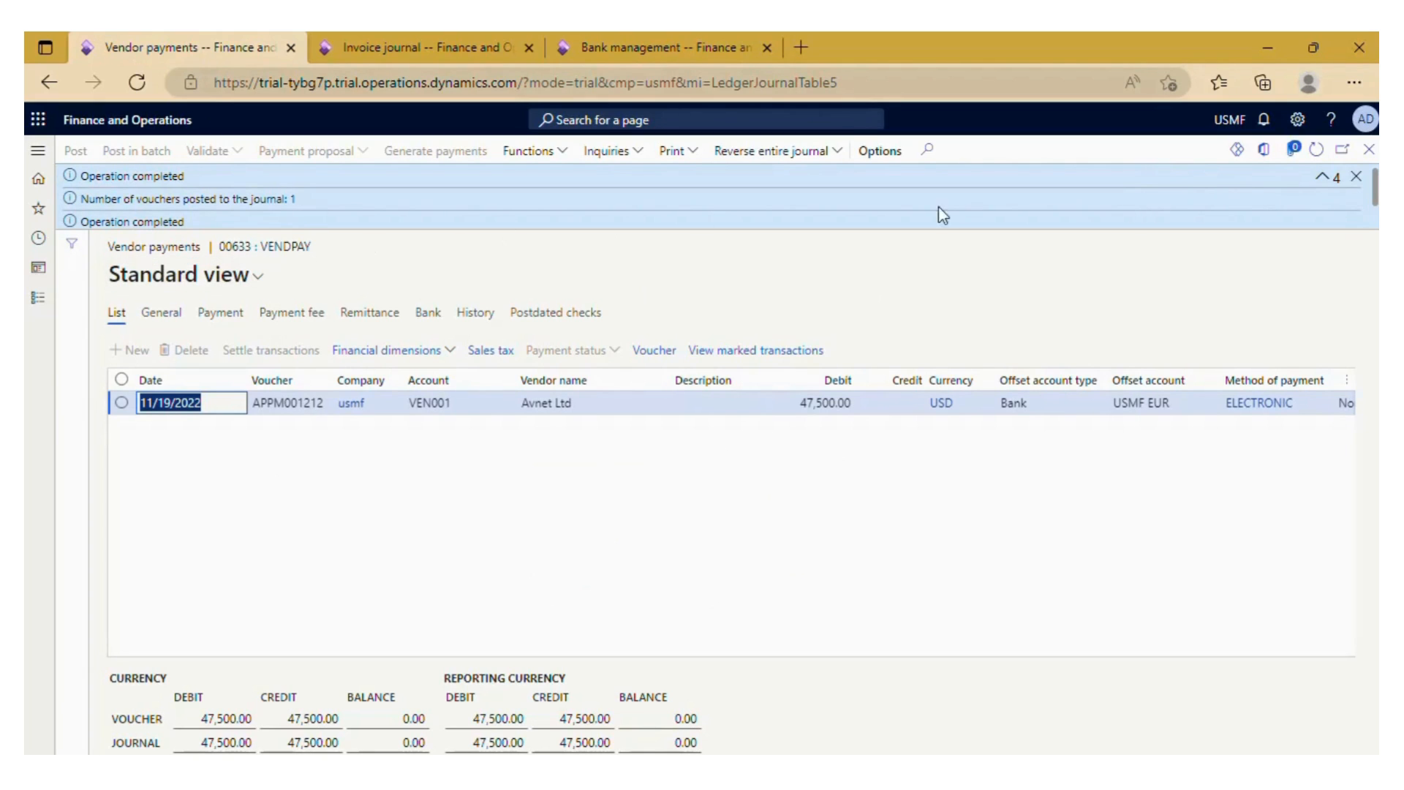
Step: Dismiss the posting messages, close the payment lines, and refresh the vendor payment journal list to show only Posted journals
{"action": "left_click", "coordinate": [1358, 180]}
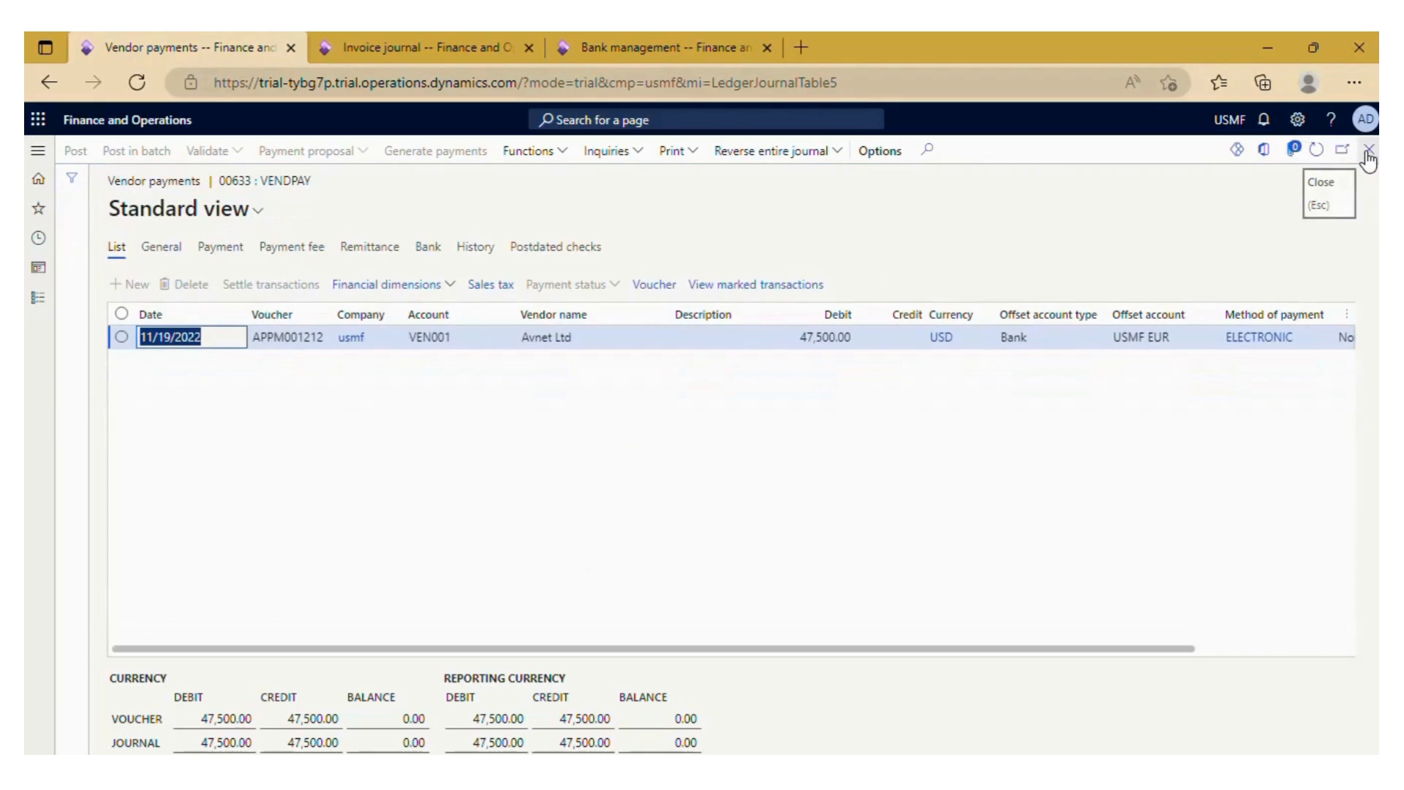
{"action": "key", "text": "Escape"}
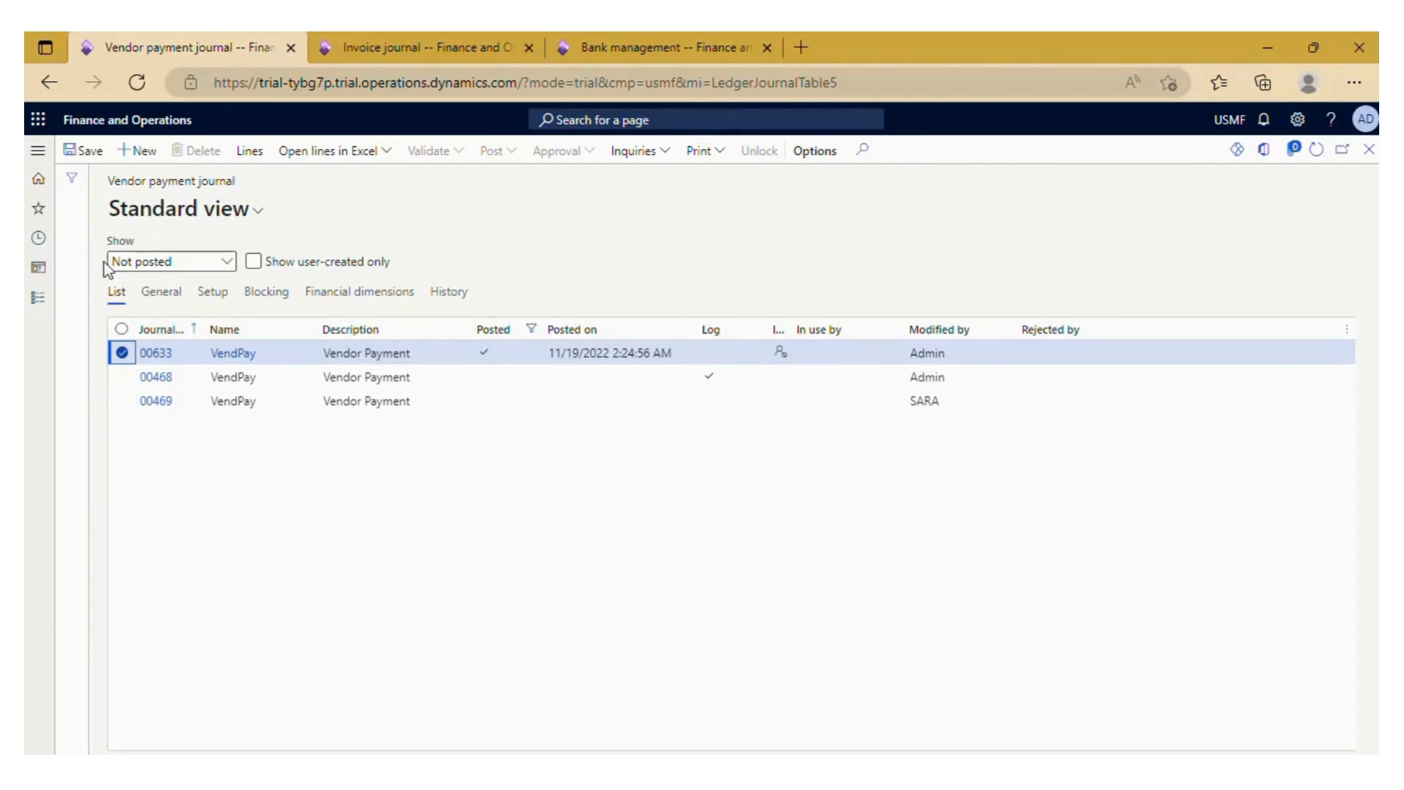
{"action": "left_click", "coordinate": [1315, 152]}
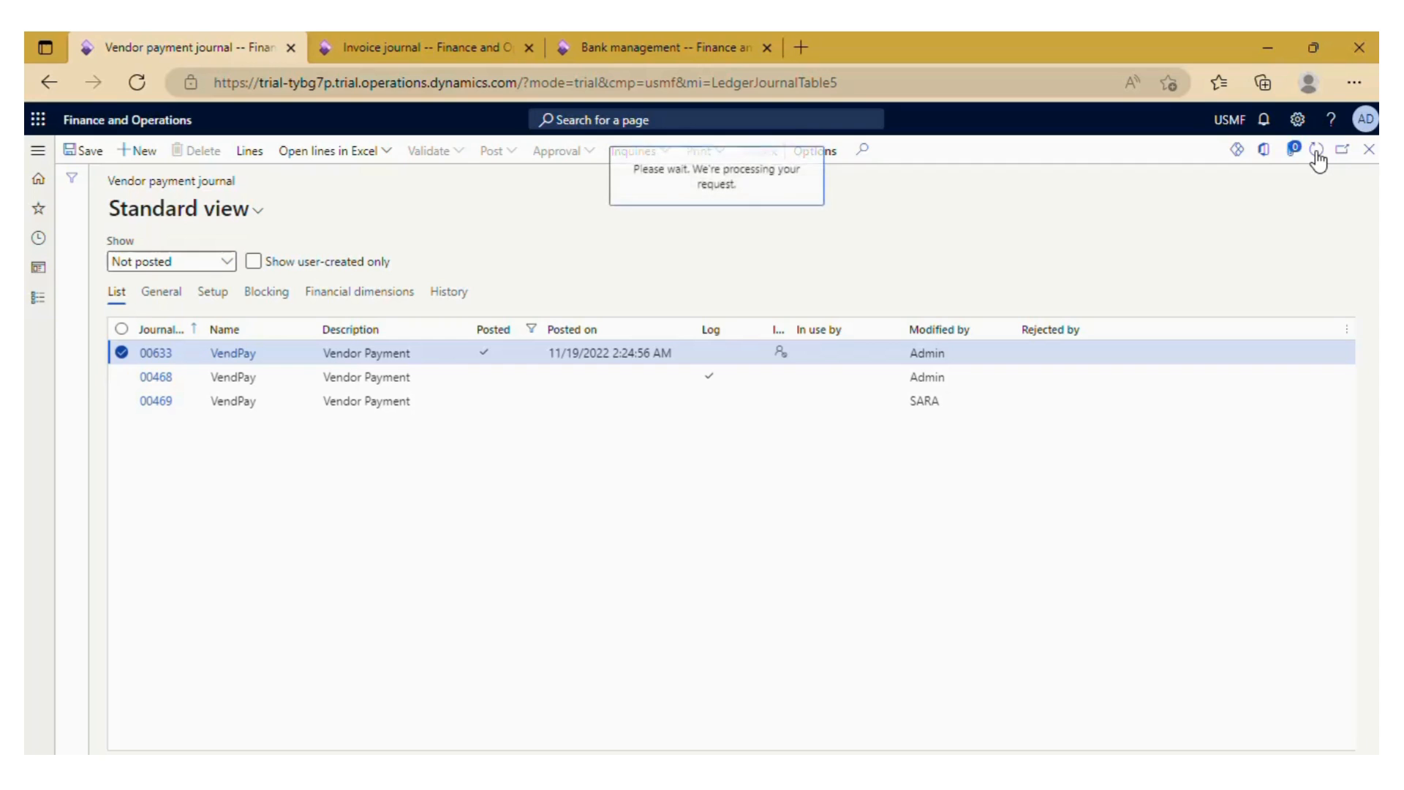
{"action": "left_click", "coordinate": [225, 263]}
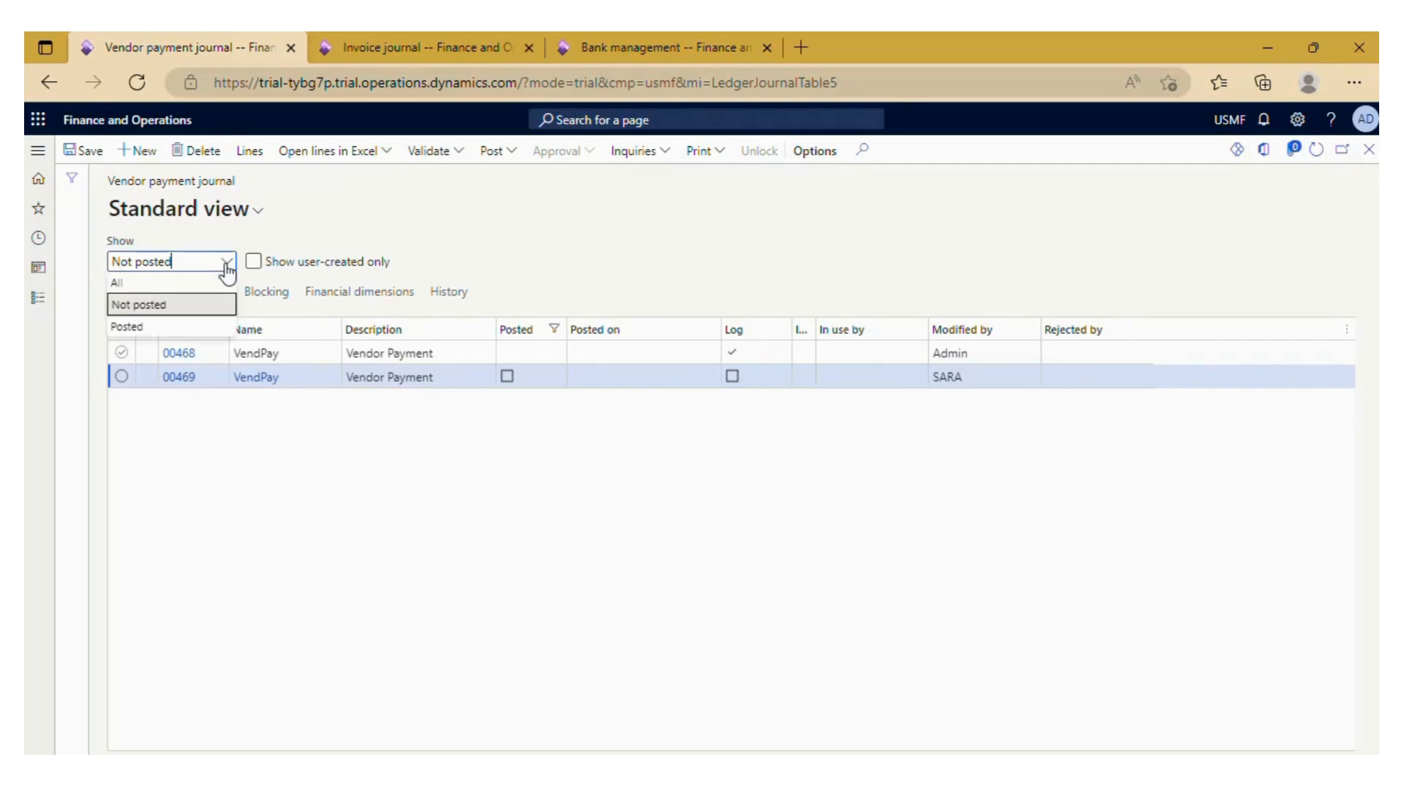
{"action": "left_click", "coordinate": [132, 327]}
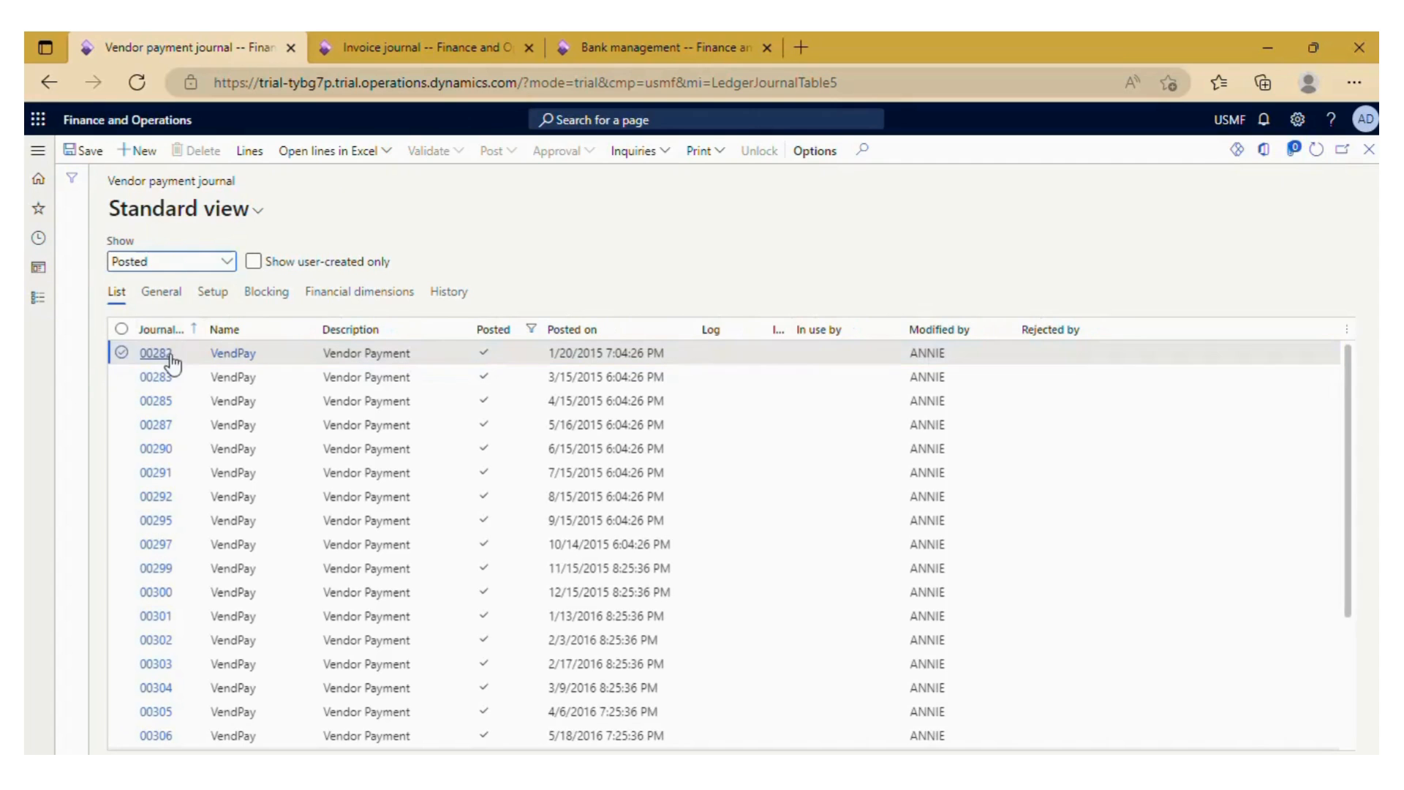
Step: Find the posted payment journal by filtering the list to journal batch numbers that contain 633
{"action": "scroll", "coordinate": [222, 477], "scroll_direction": "down", "scroll_amount": 2}
{"action": "scroll", "coordinate": [222, 477], "scroll_direction": "down", "scroll_amount": 6}
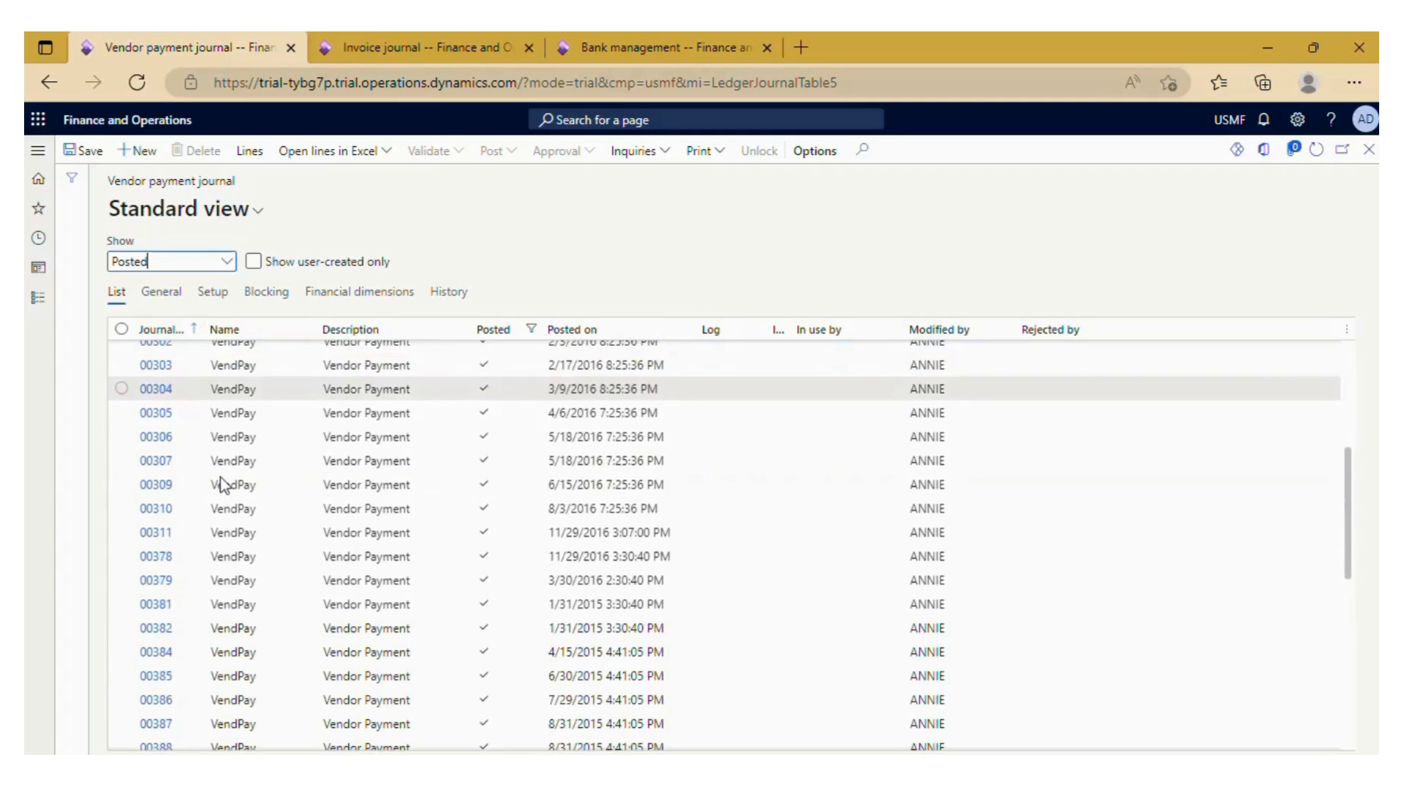
{"action": "scroll", "coordinate": [222, 475], "scroll_direction": "down", "scroll_amount": 8}
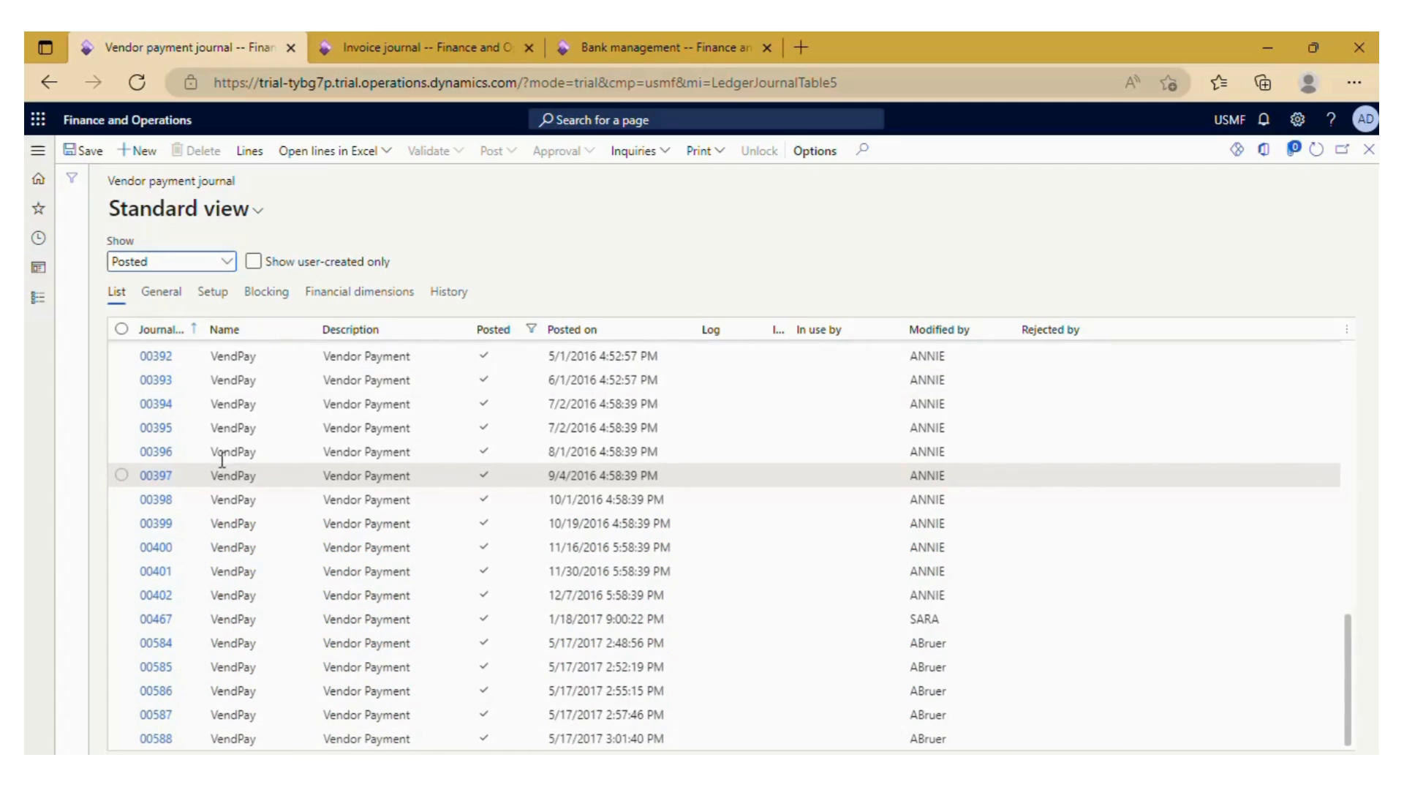
{"action": "scroll", "coordinate": [222, 459], "scroll_direction": "down", "scroll_amount": 8}
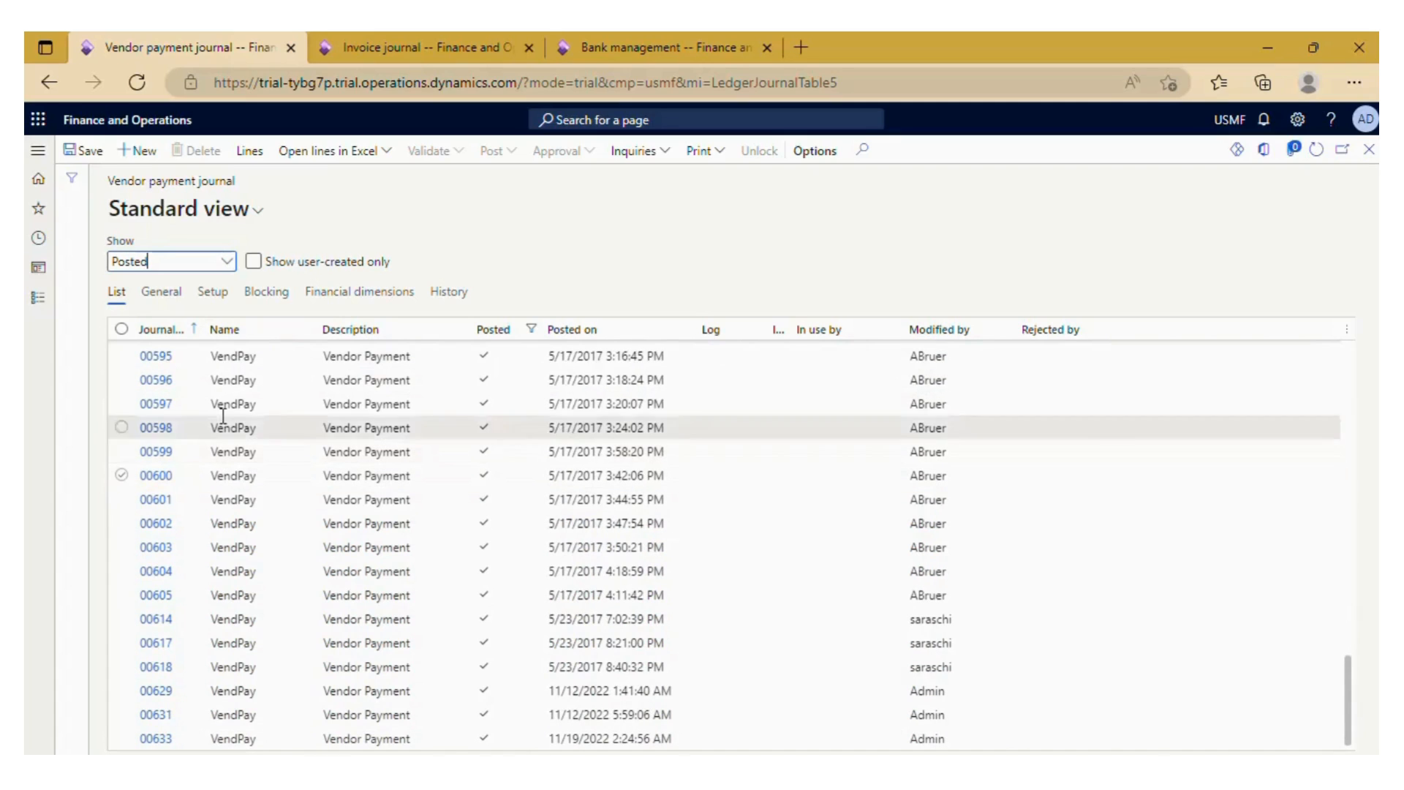
{"action": "left_click", "coordinate": [196, 333]}
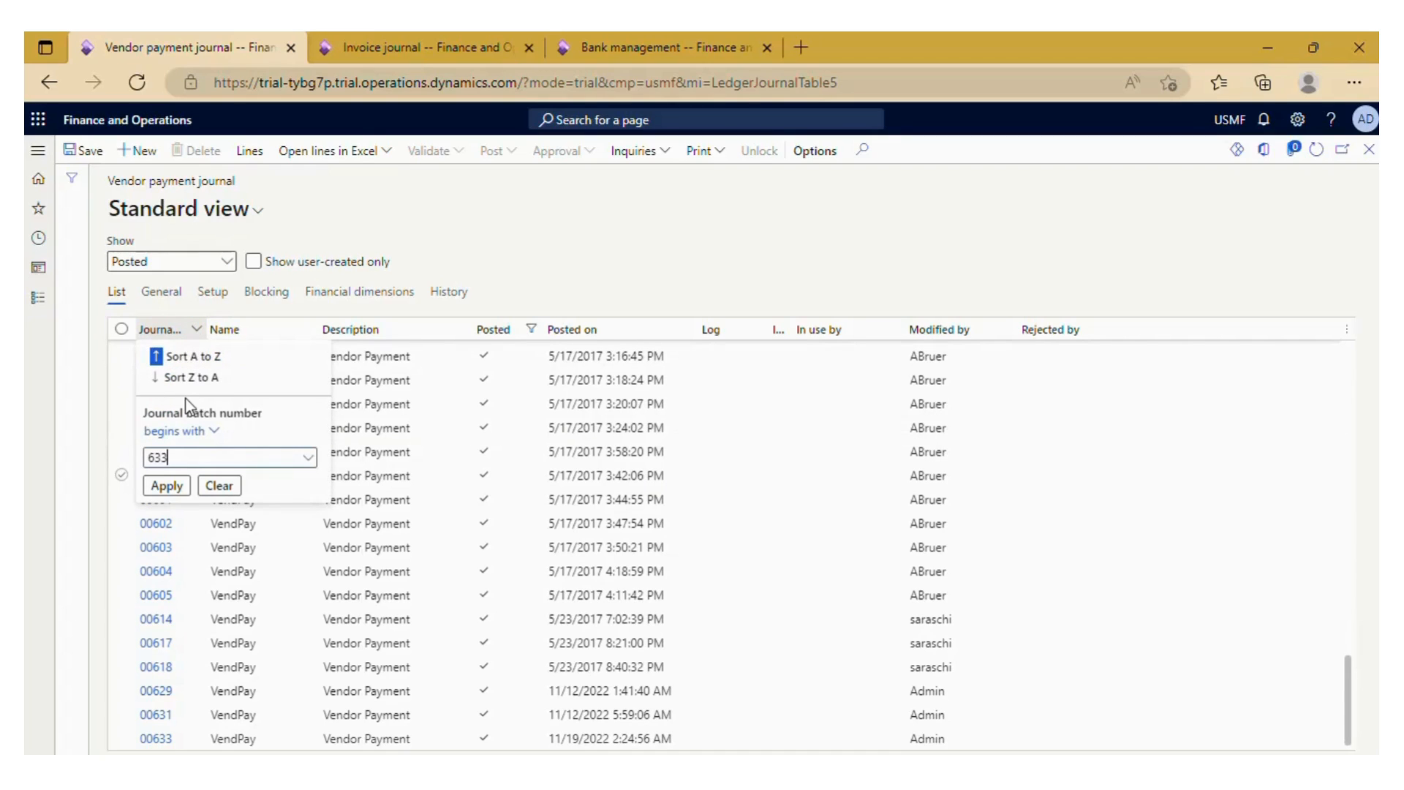
{"action": "left_click", "coordinate": [167, 486]}
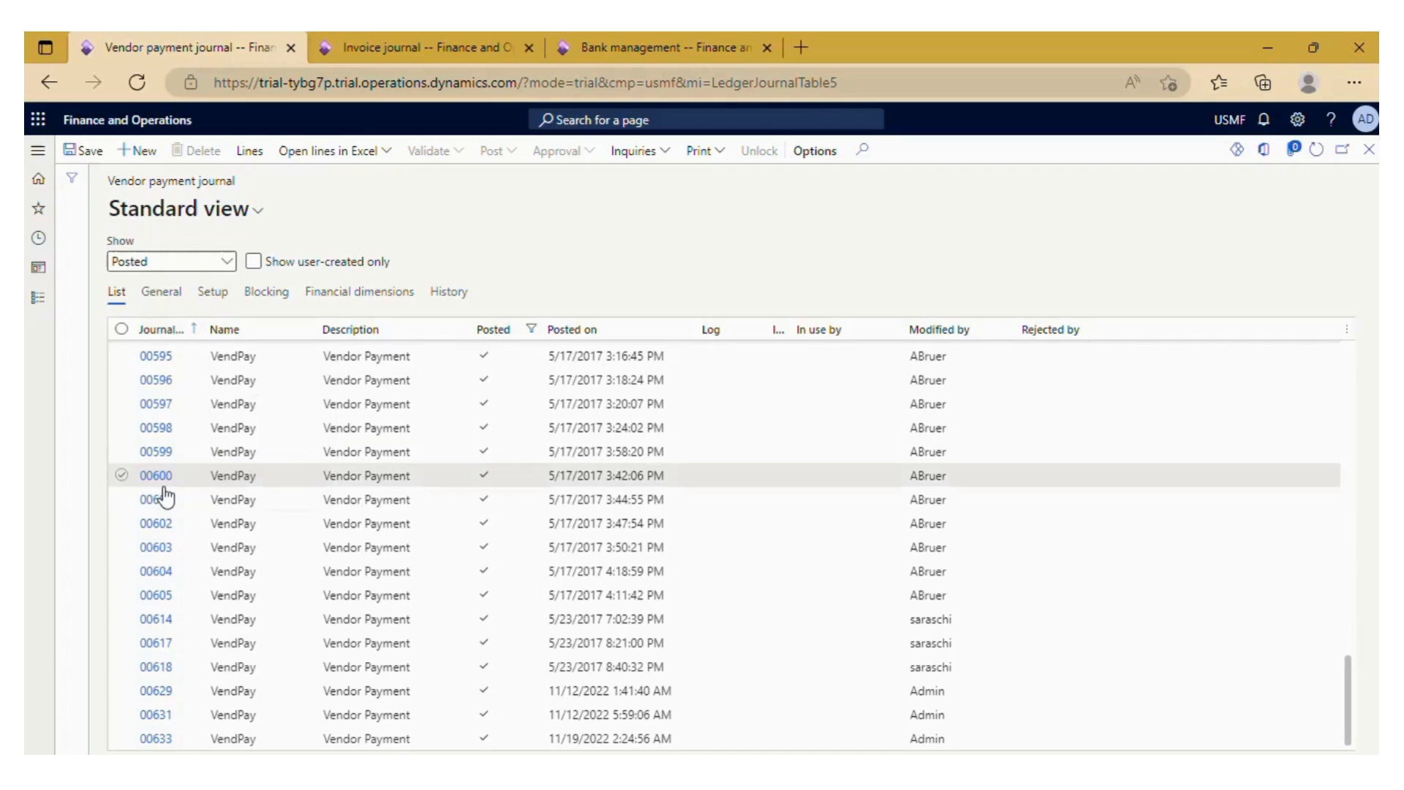
{"action": "left_click", "coordinate": [199, 337]}
{"action": "left_click", "coordinate": [192, 432]}
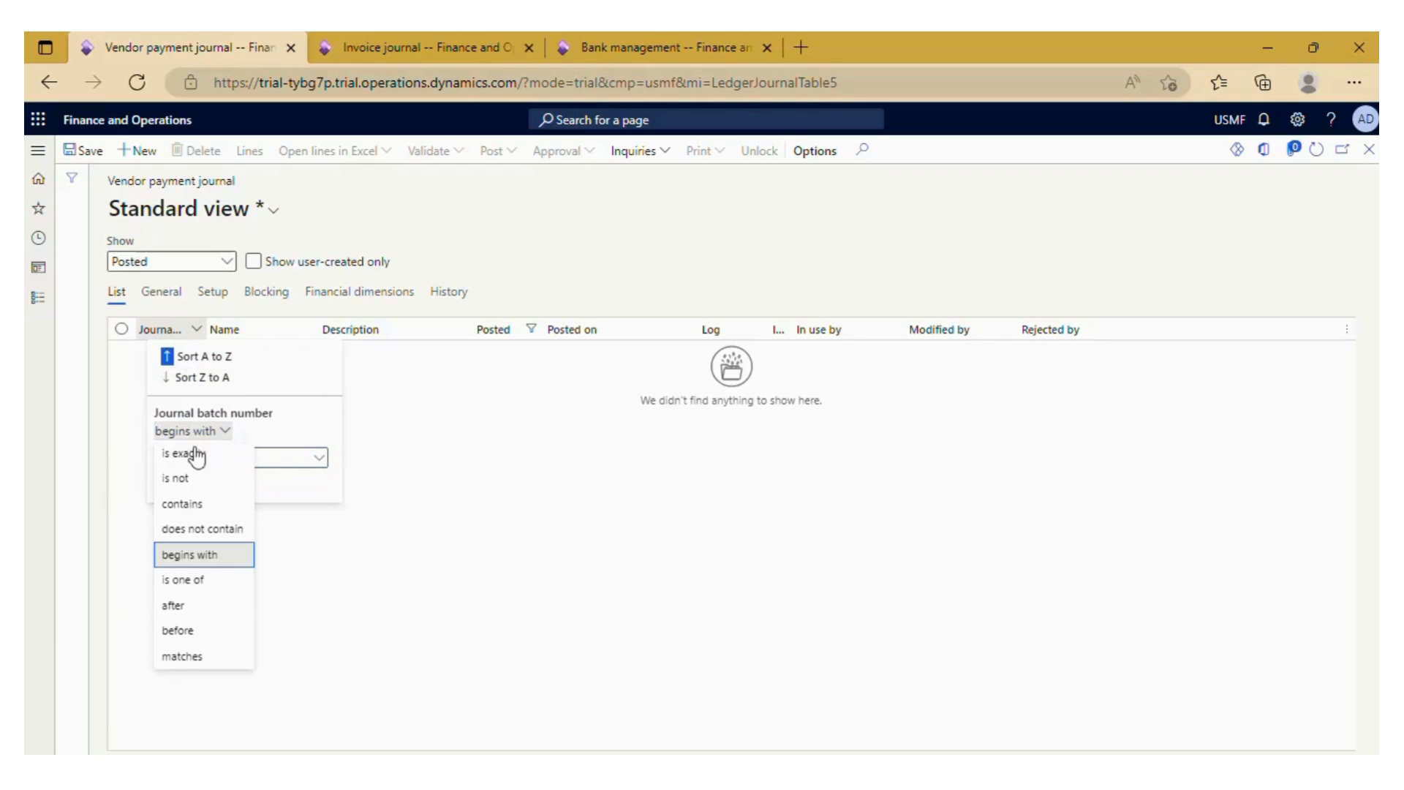
{"action": "left_click", "coordinate": [191, 503]}
{"action": "left_click", "coordinate": [185, 488]}
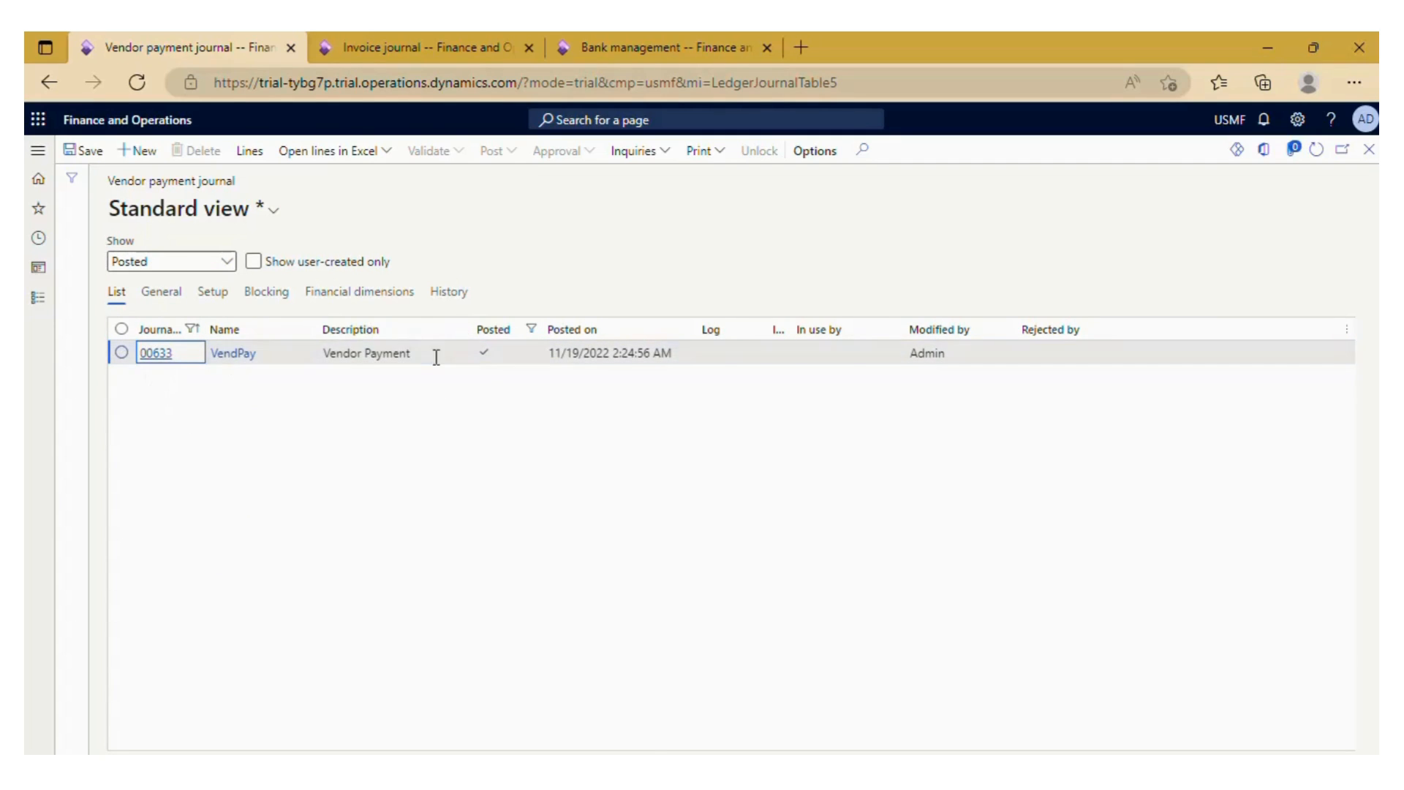
Step: Switch to the Notepad process notes, mark the Vendor payments path as DONE, and add the line "THANKS FOR WATCHING MY VIDEO"
{"action": "key", "text": "alt+Tab"}
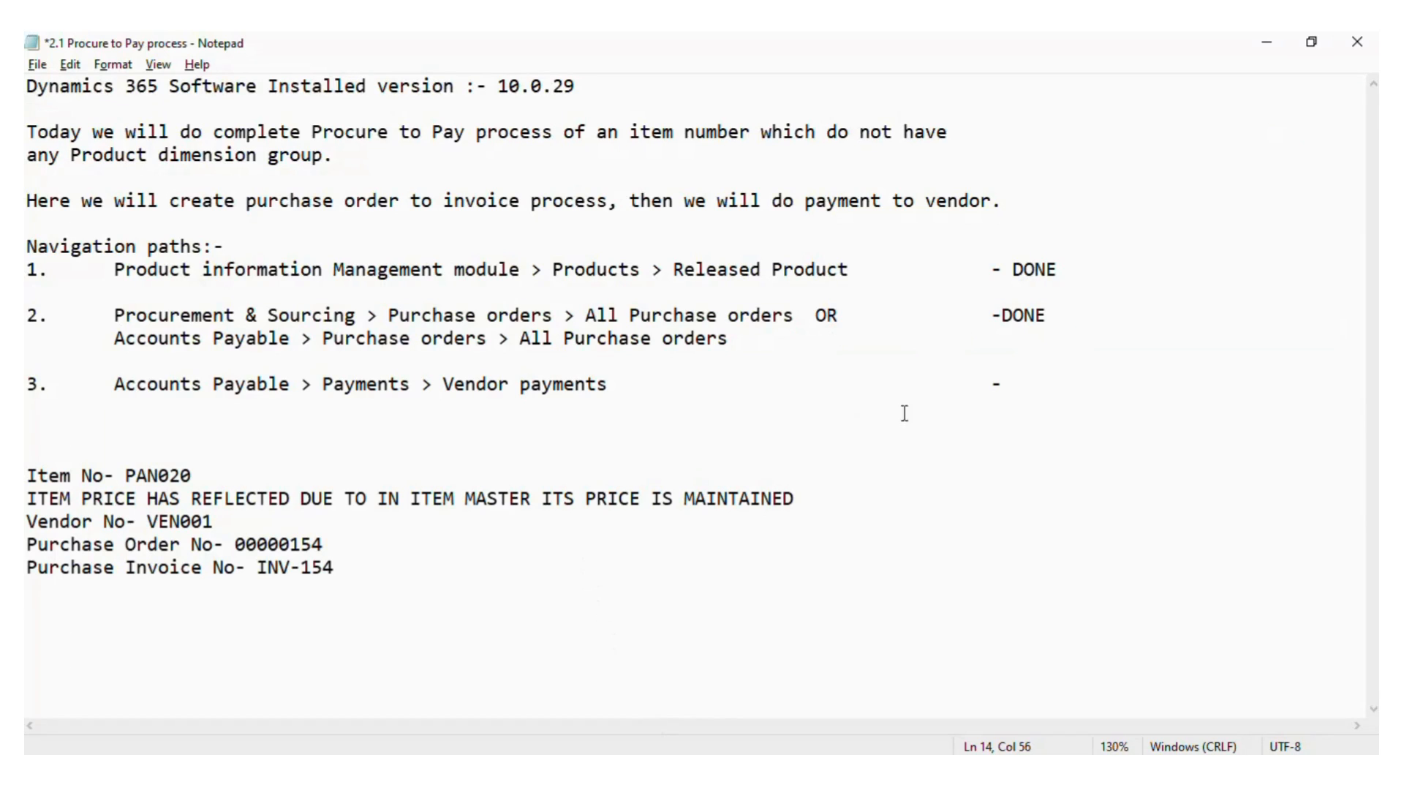
{"action": "type", "text": "DONE"}
{"action": "left_click", "coordinate": [118, 608]}
{"action": "type", "text": "THAN"}
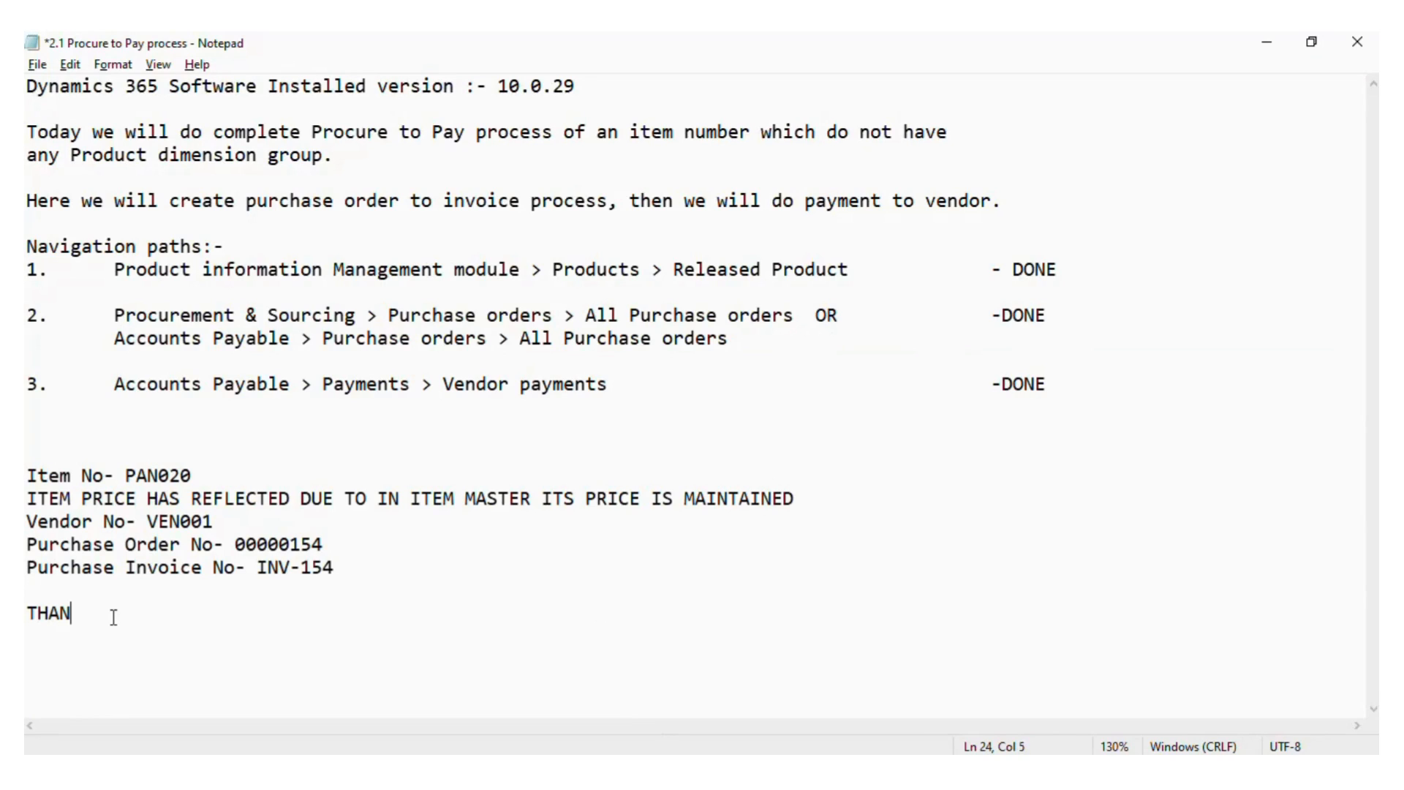
{"action": "type", "text": "KS FOR WATCHI"}
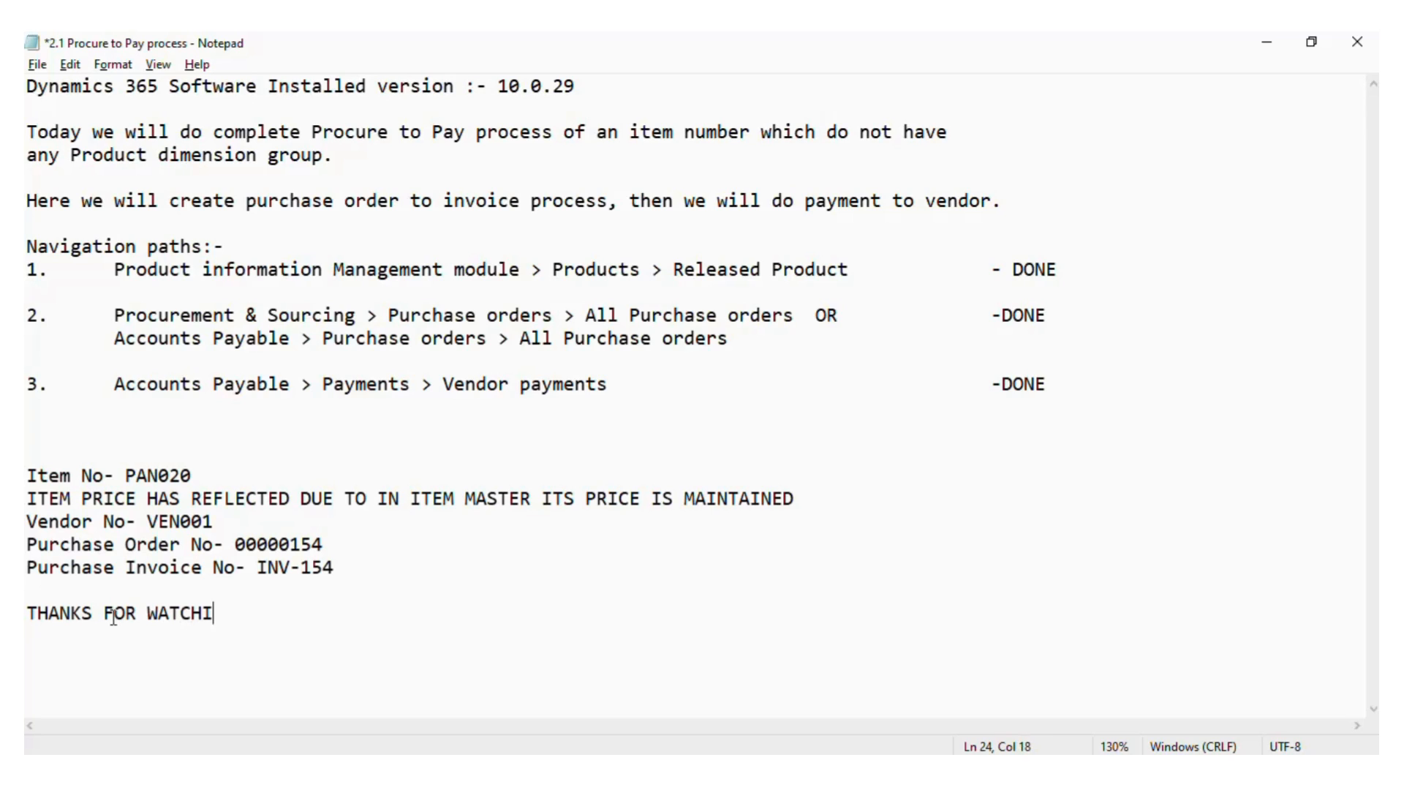
{"action": "type", "text": "NG MY VIDEO"}
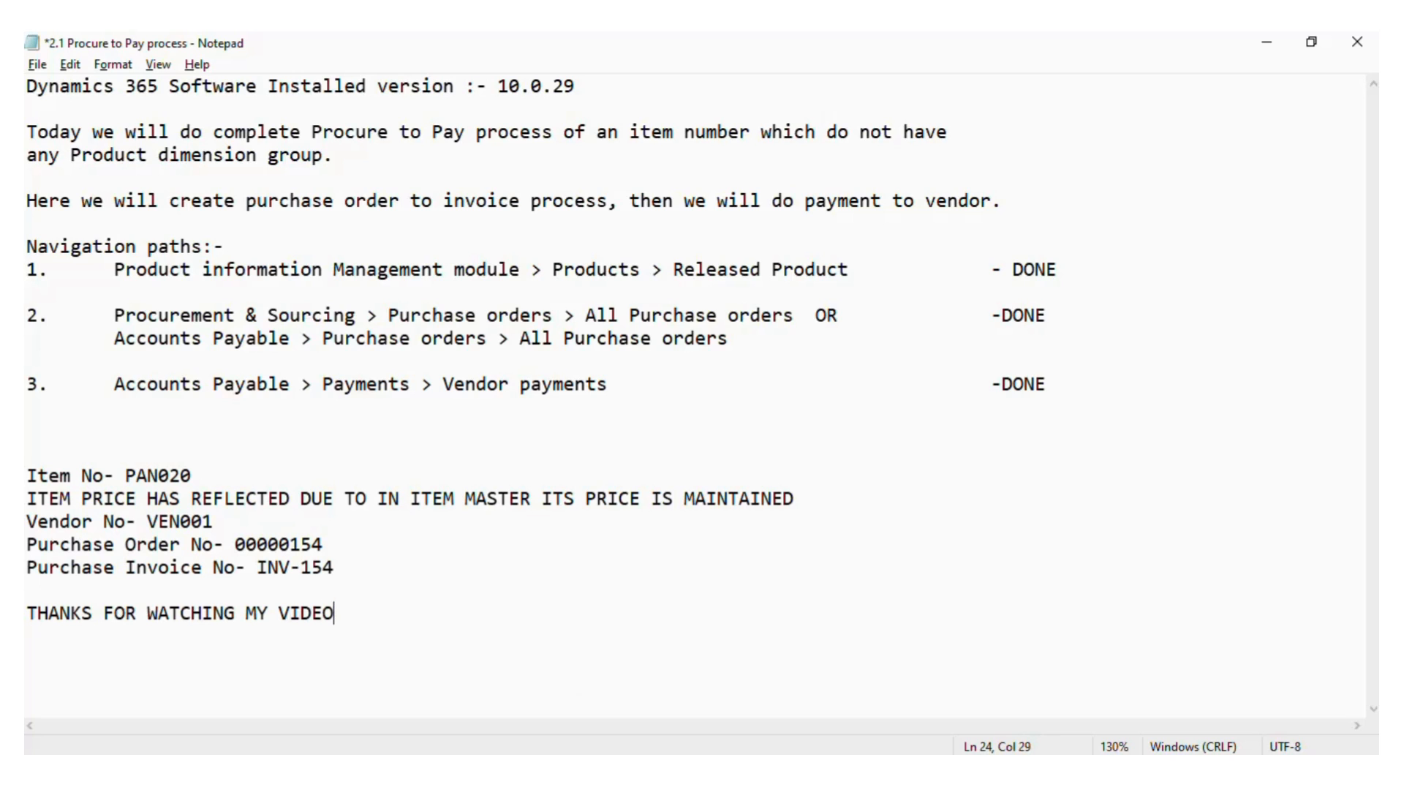
{"action": "left_click", "coordinate": [1068, 770]}
{"action": "left_click", "coordinate": [1028, 741]}
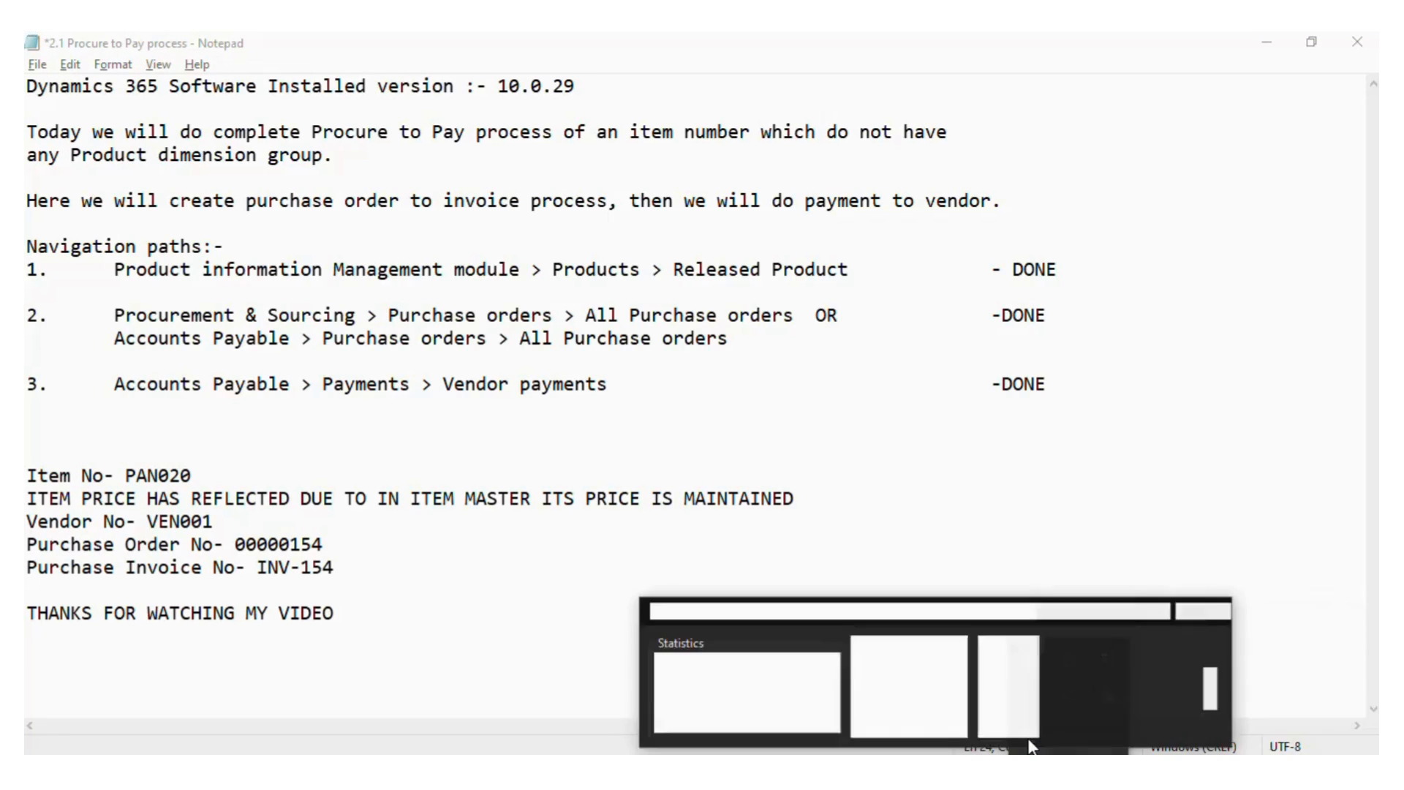
{"action": "left_click", "coordinate": [1136, 686]}
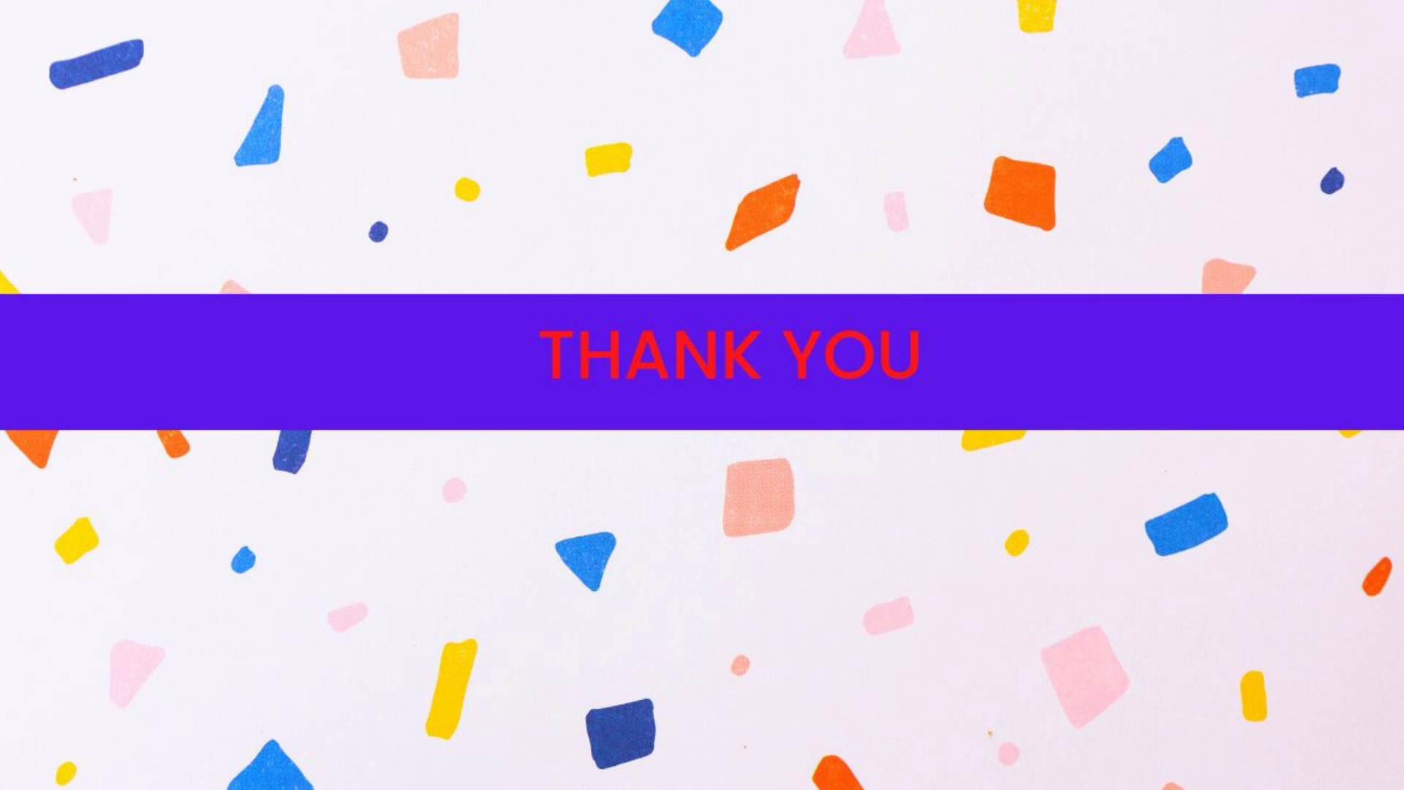